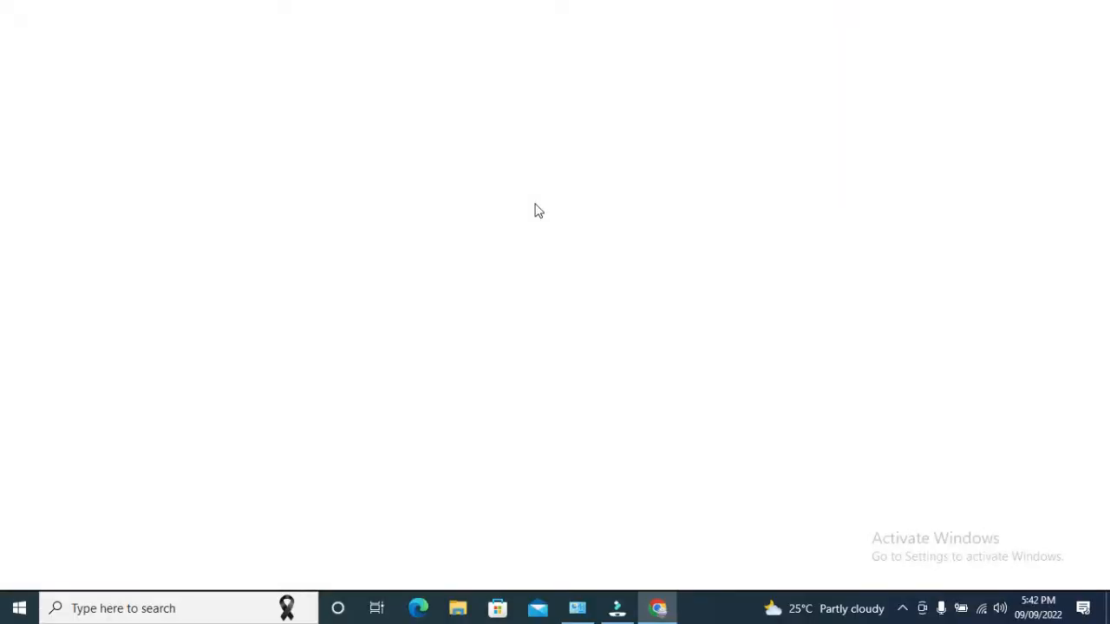
left_click(360, 42)
type("WW")
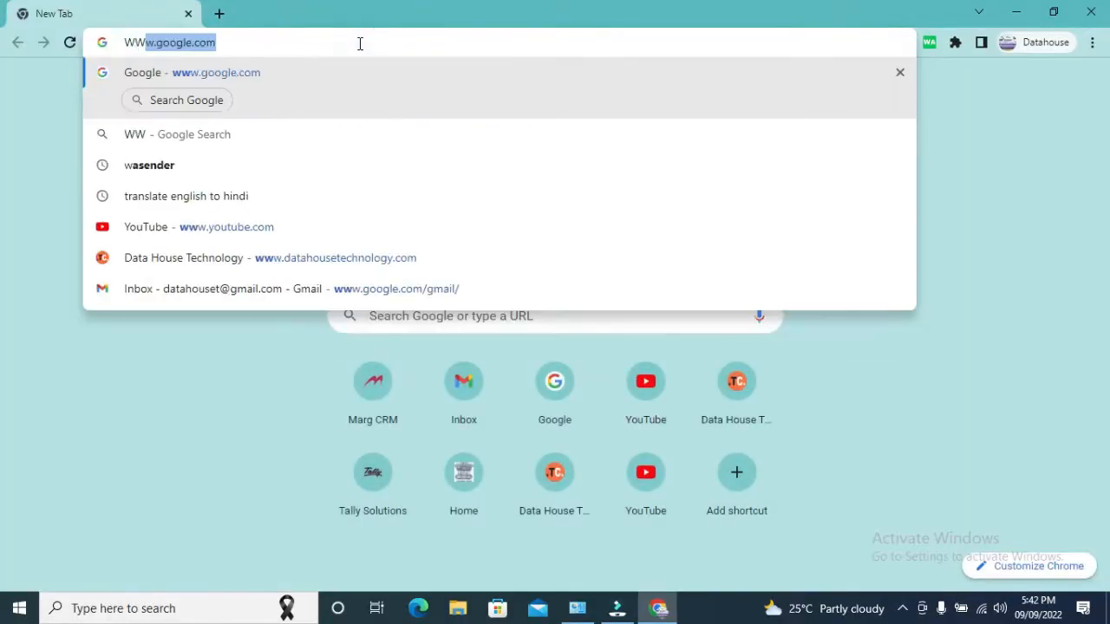
type("W.DATA")
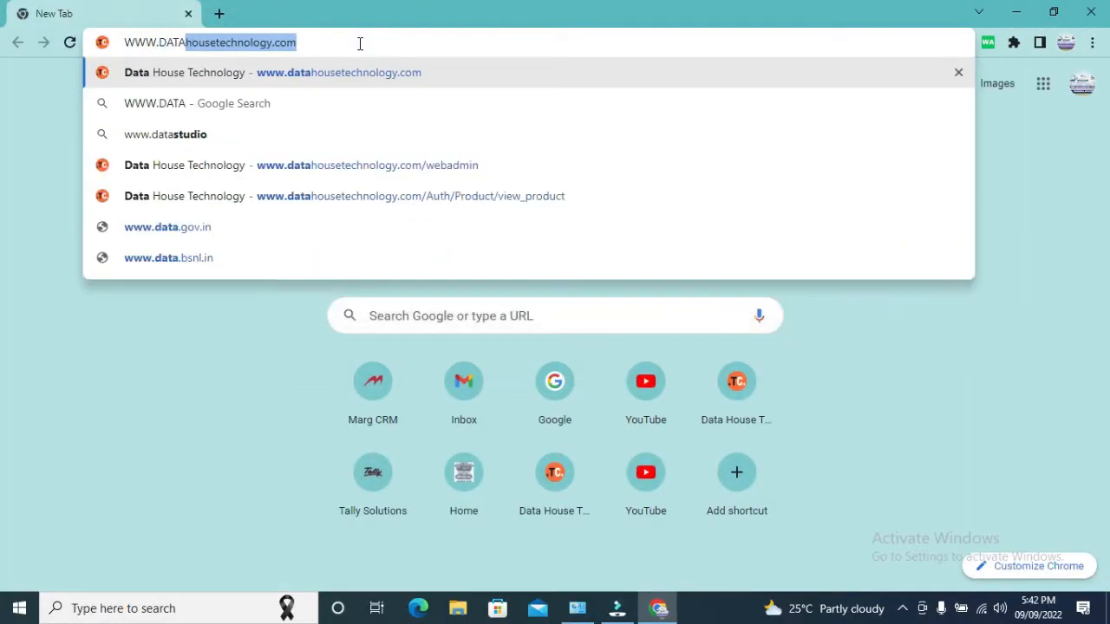
key("Return")
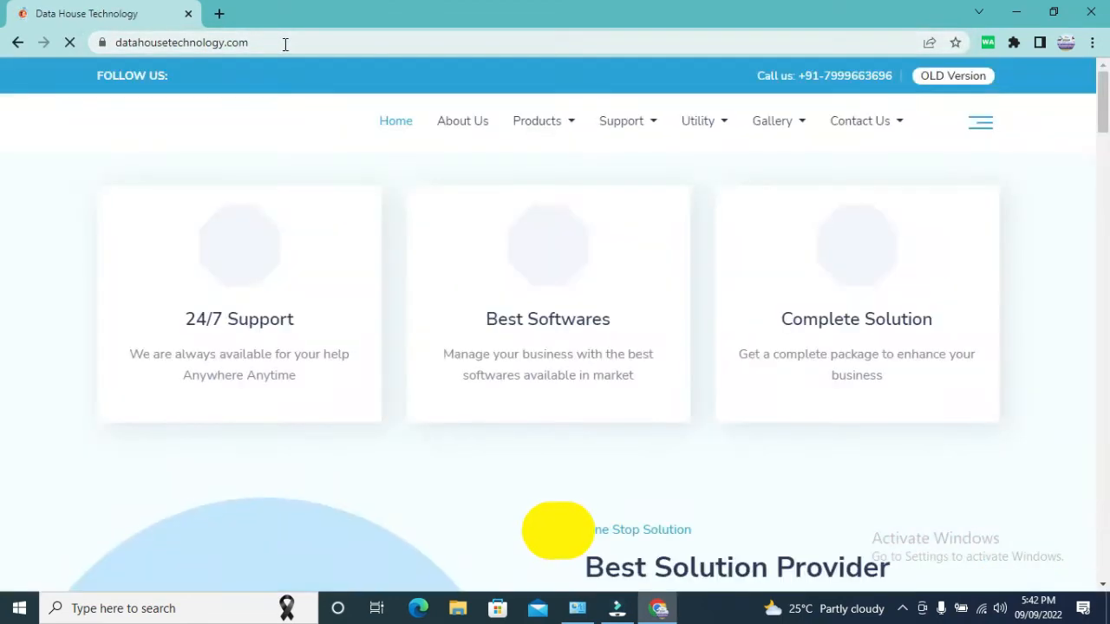
mouse_move(578, 131)
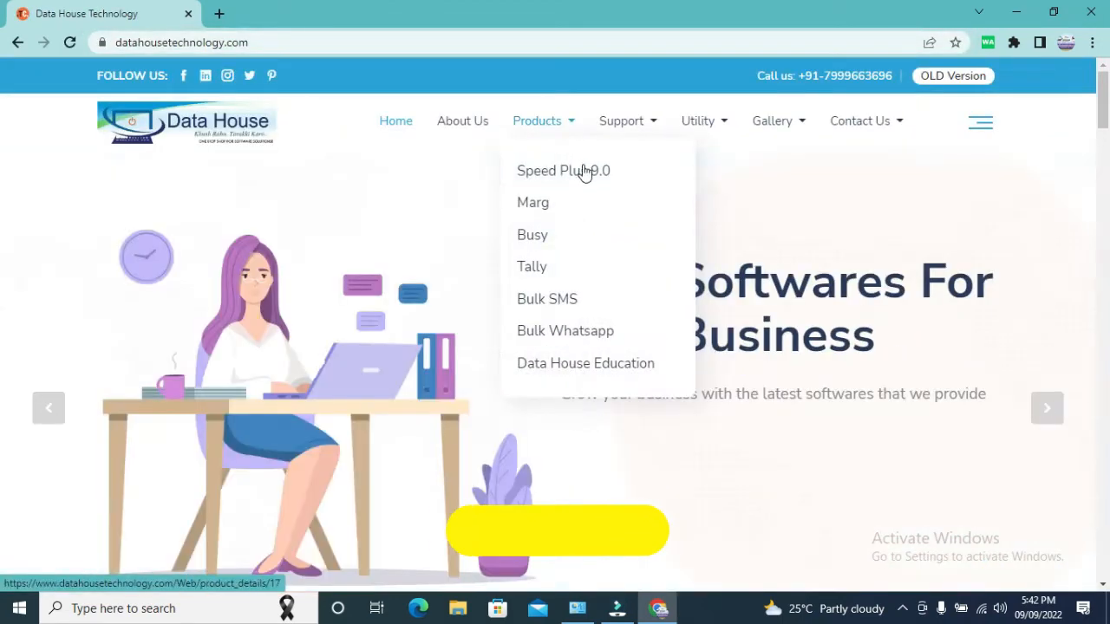
left_click(586, 172)
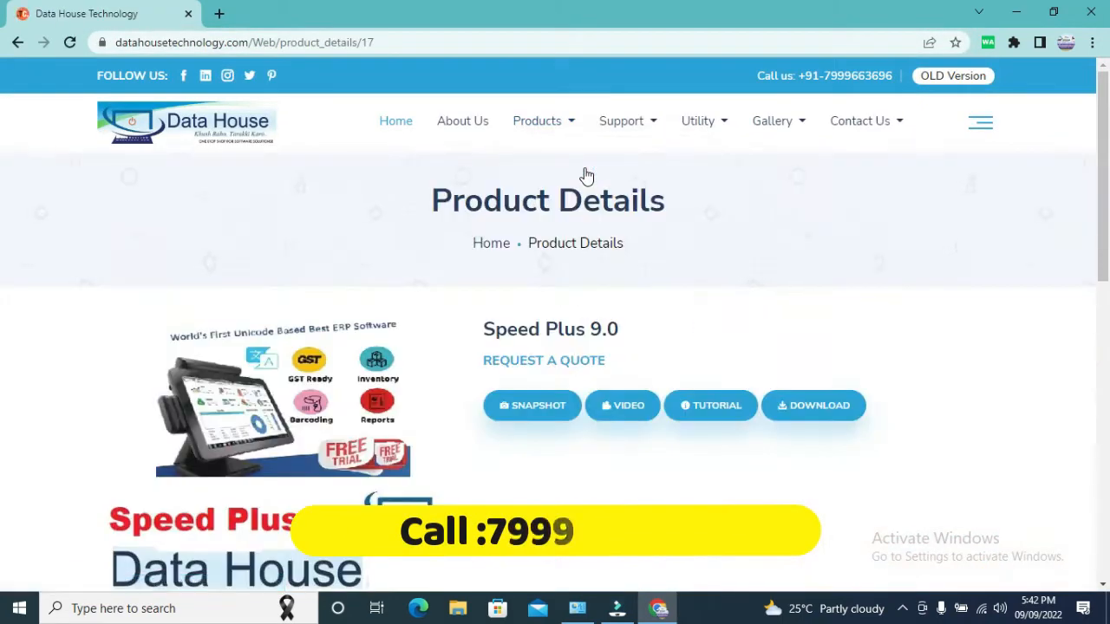
scroll(650, 303, "down", 1)
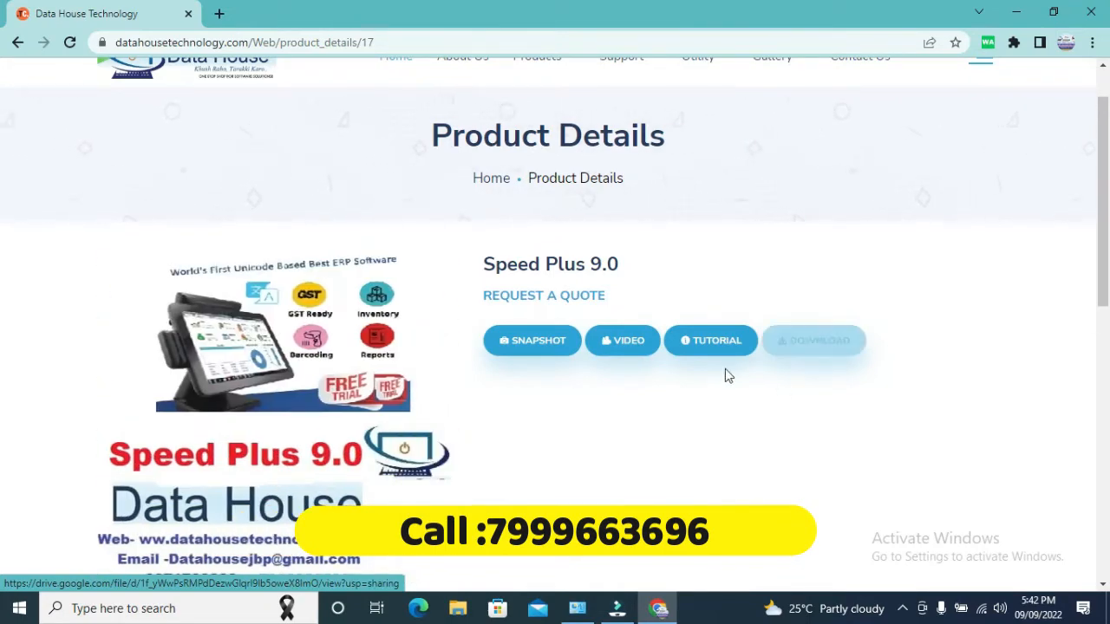
Step: Close Chrome, launch Speed Plus 9.0 in English, and cancel Create a New Company
left_click(1091, 12)
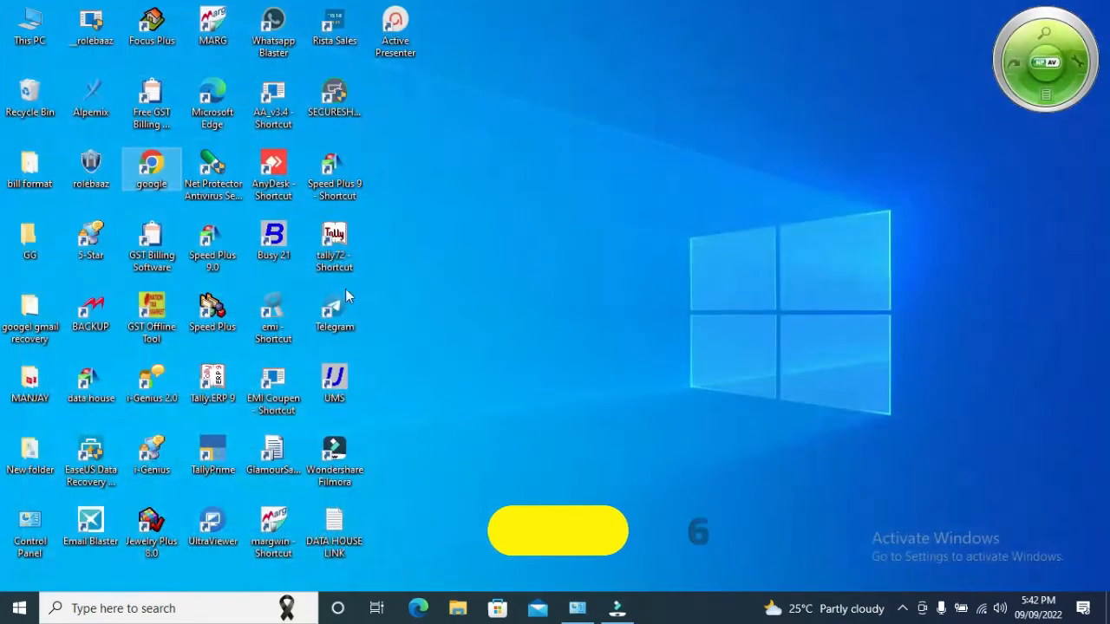
double_click(356, 185)
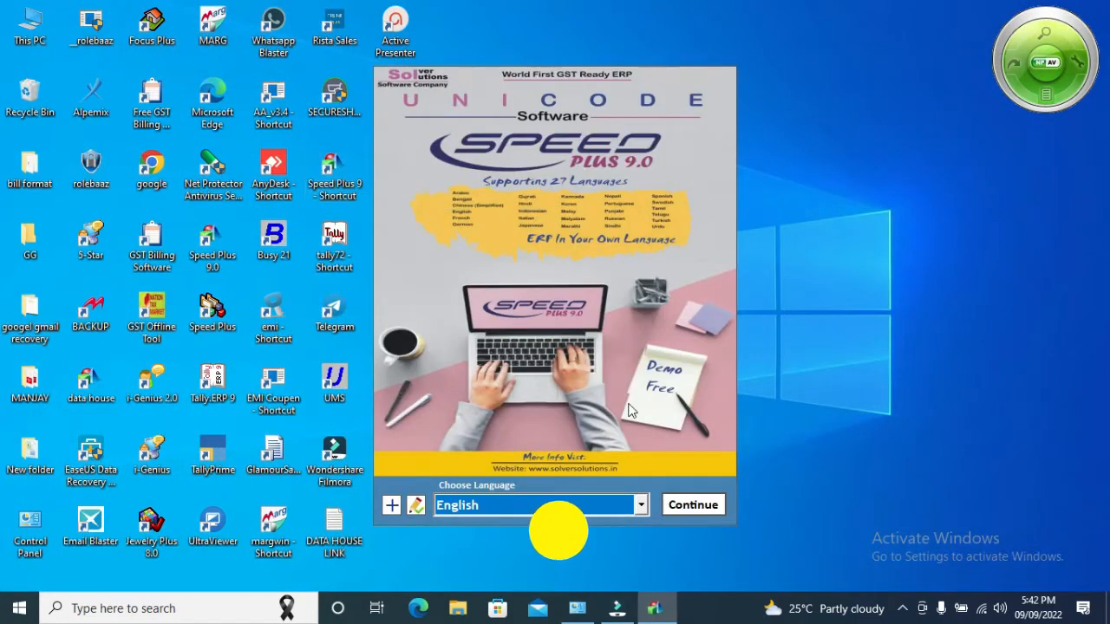
left_click(698, 506)
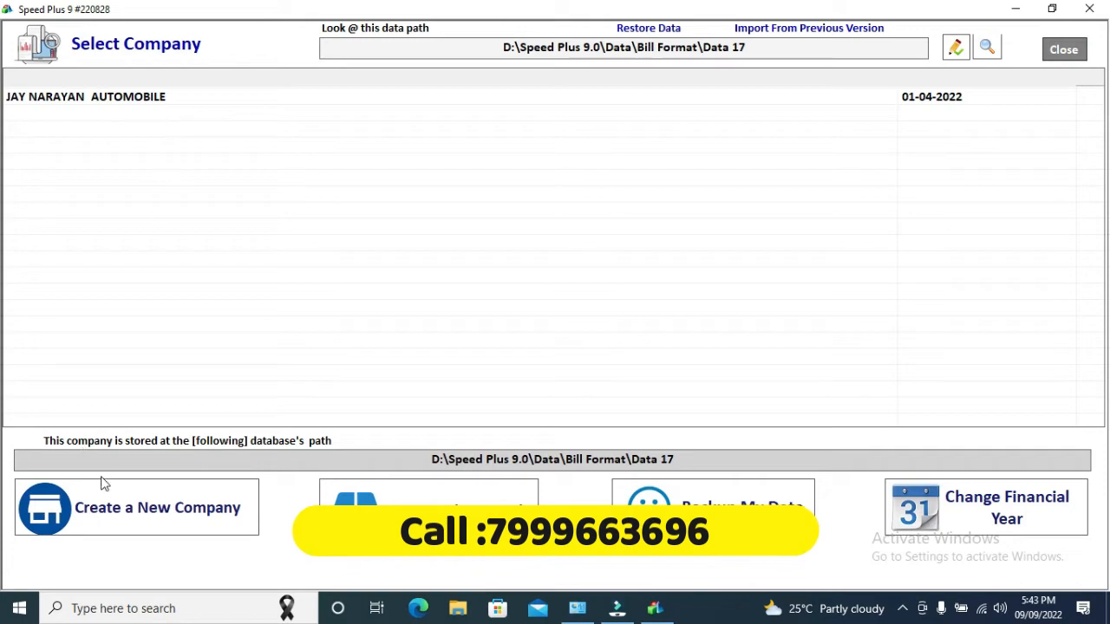
left_click(153, 519)
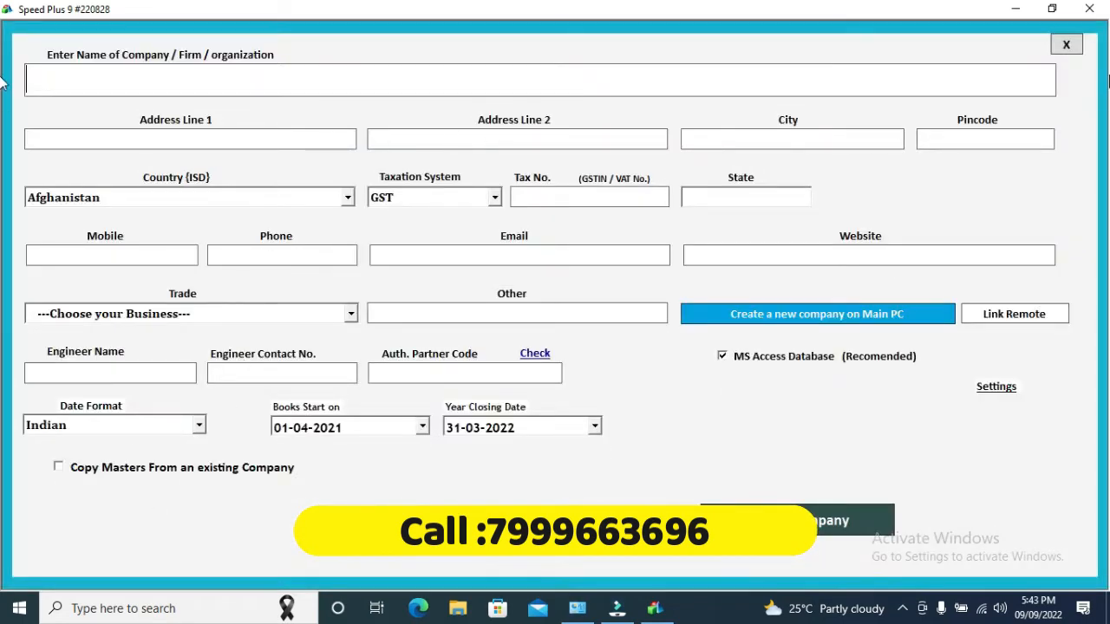
left_click(1065, 48)
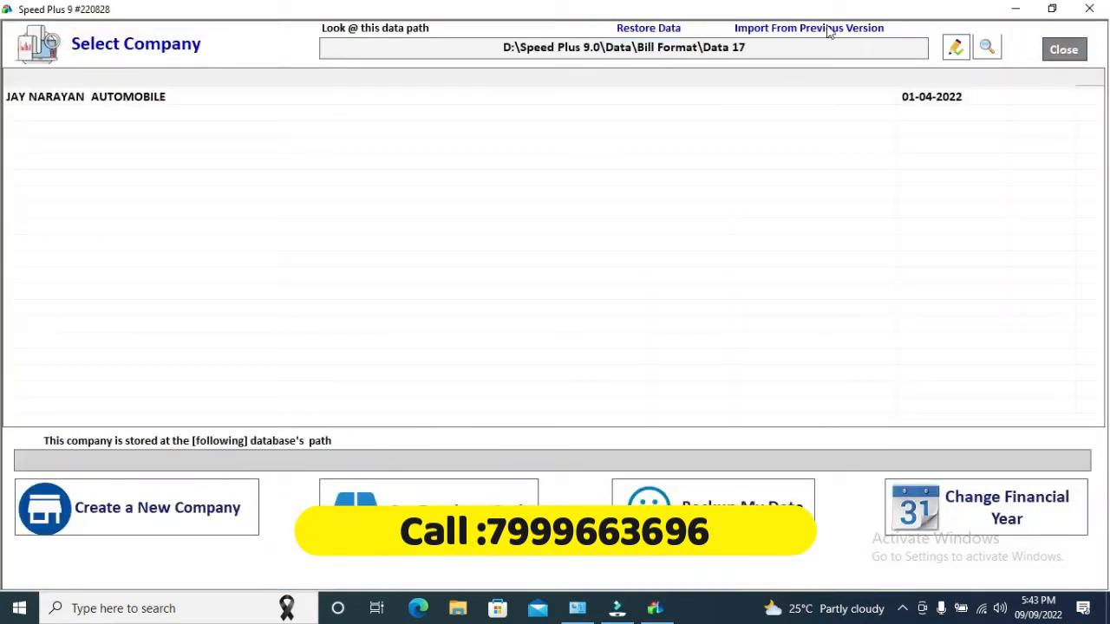
Step: Open JAY NARAYAN AUTOMOBILE and log in with the admin user name and password
left_click(43, 104)
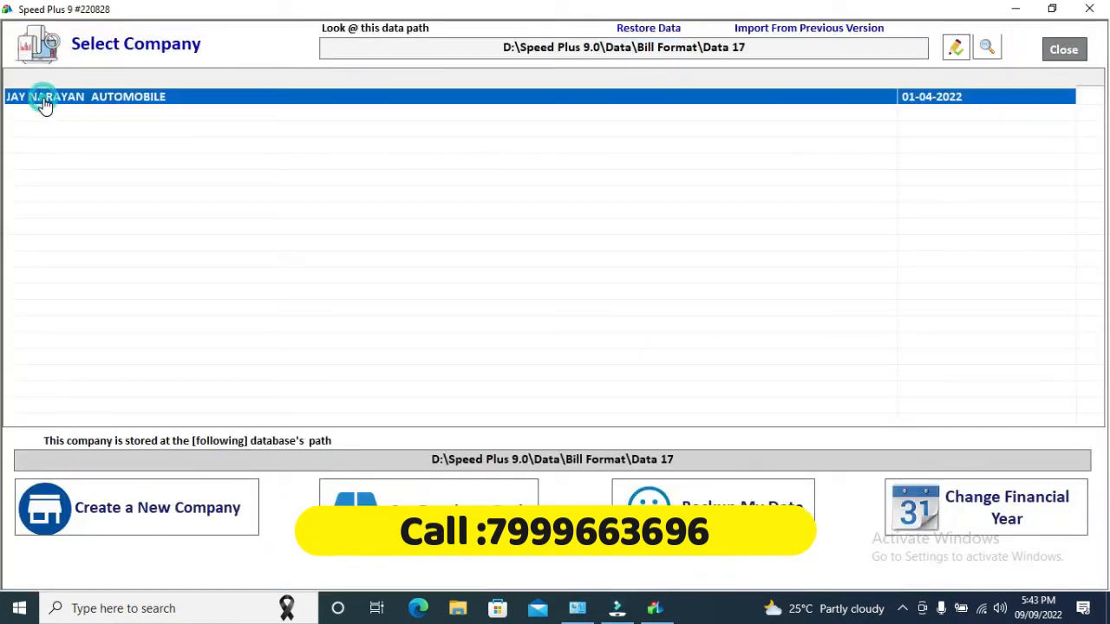
double_click(45, 97)
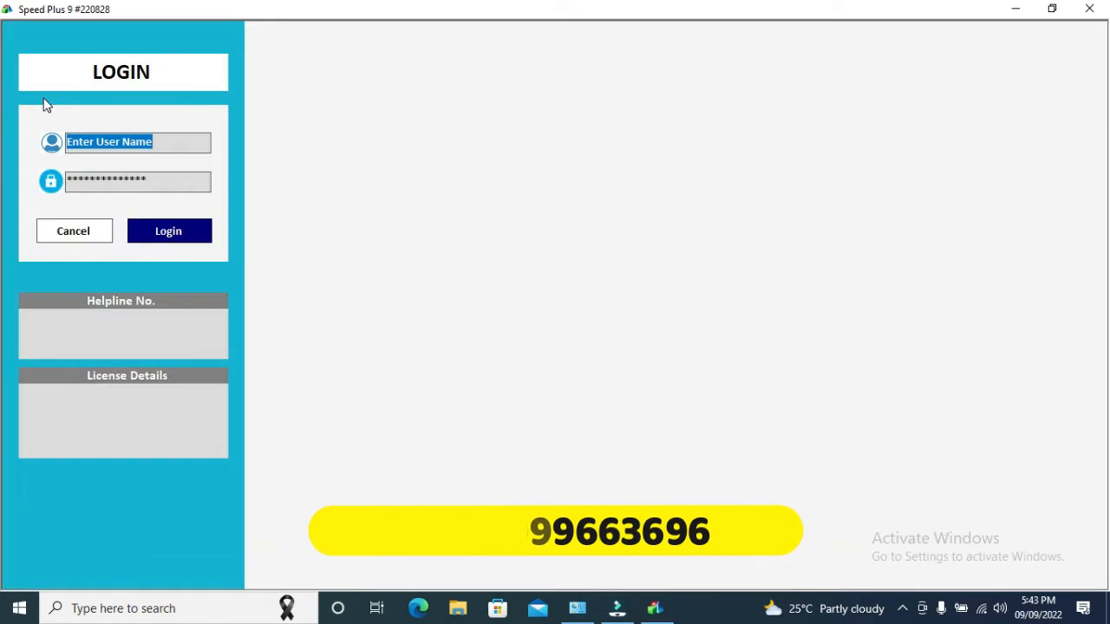
type("s")
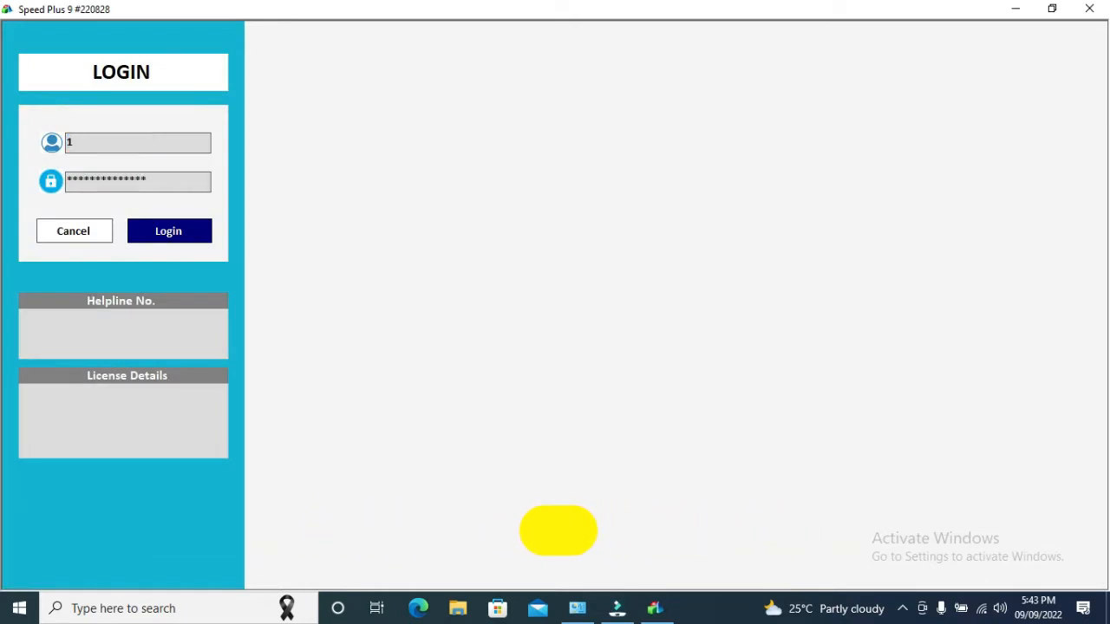
key("BackSpace")
type("ADMIN")
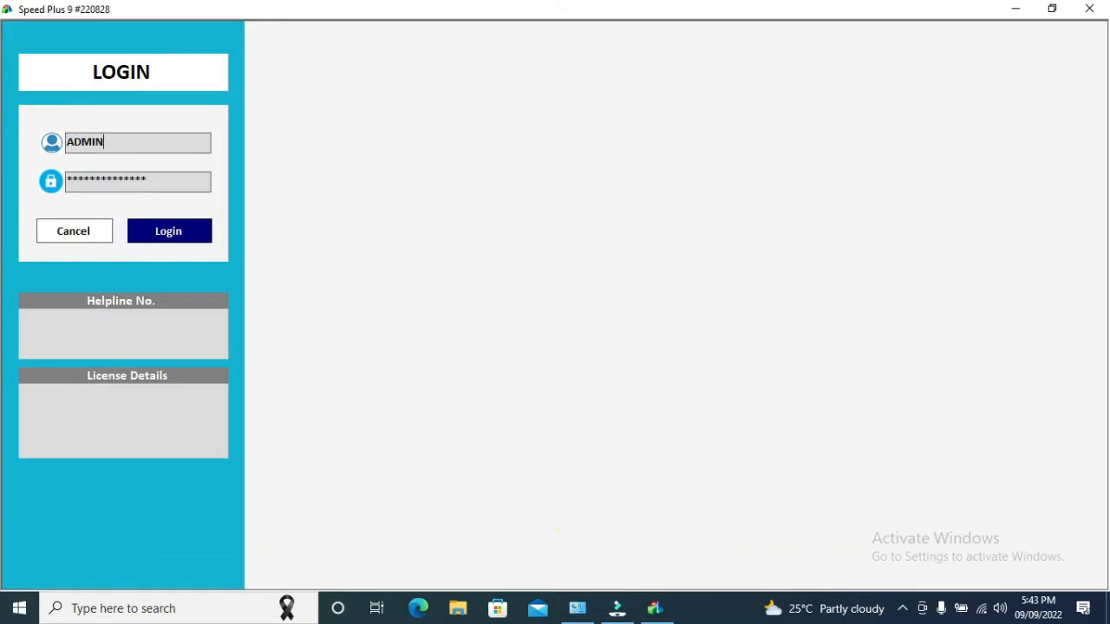
key("Tab")
type("*****")
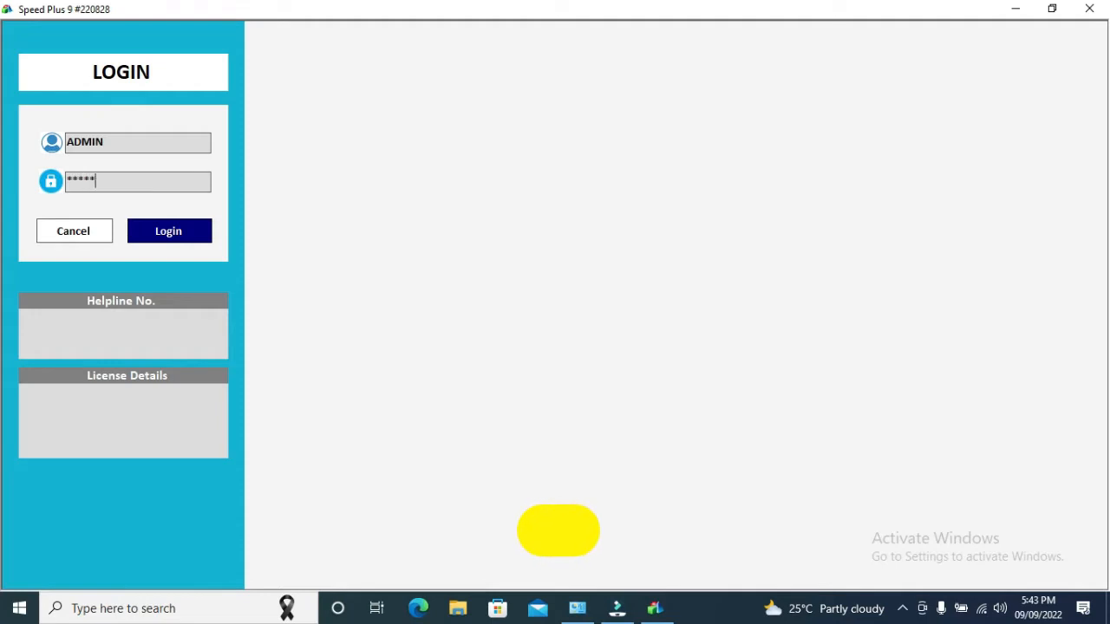
key("Return")
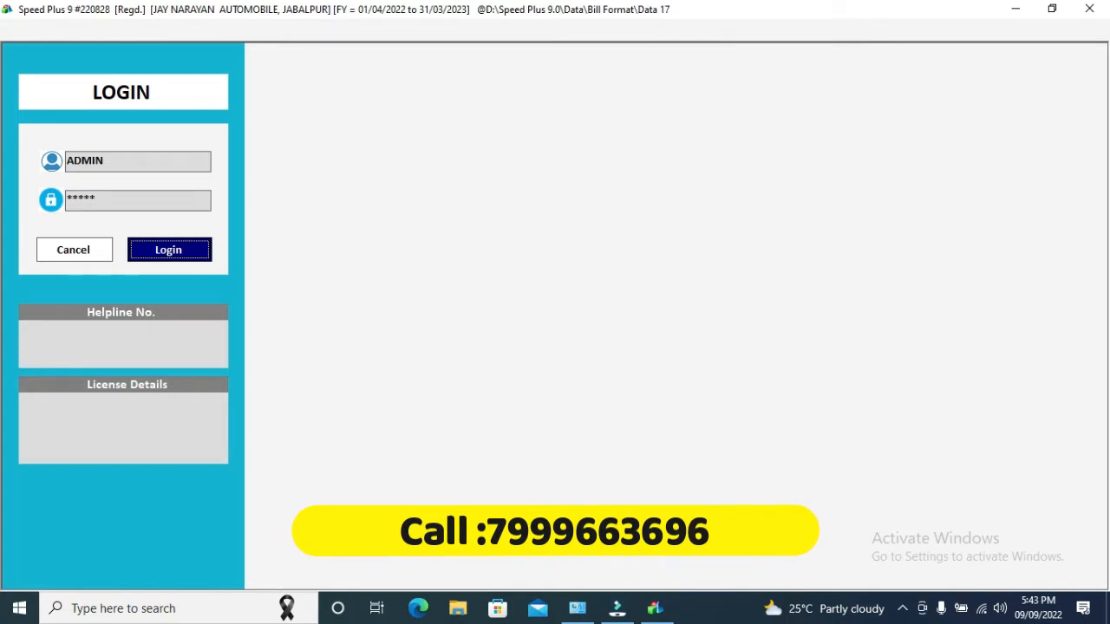
key("Return")
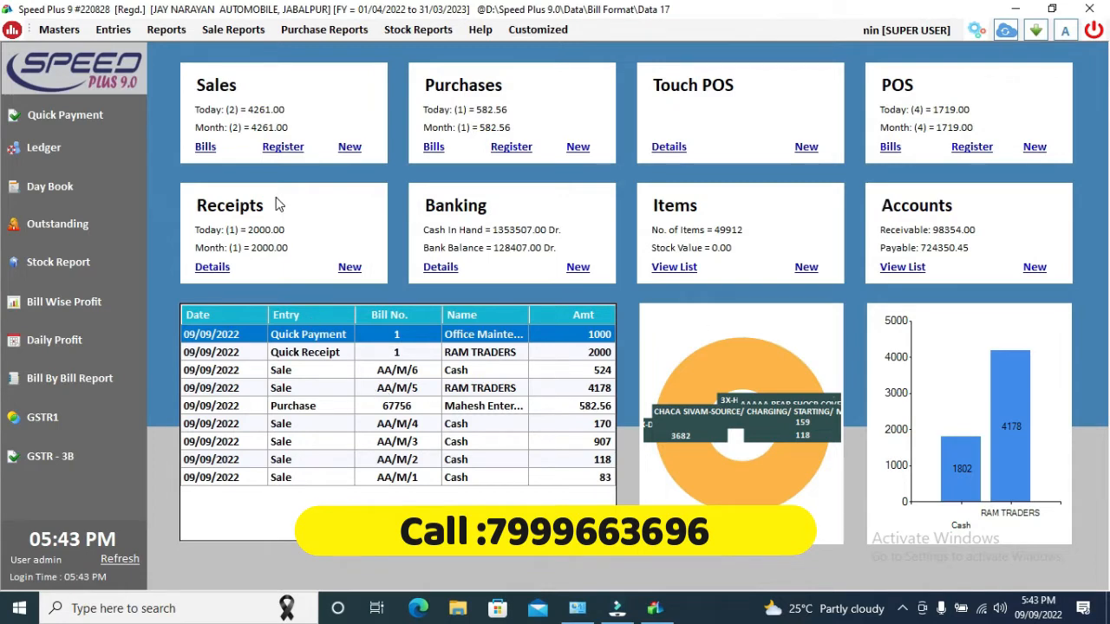
left_click(351, 149)
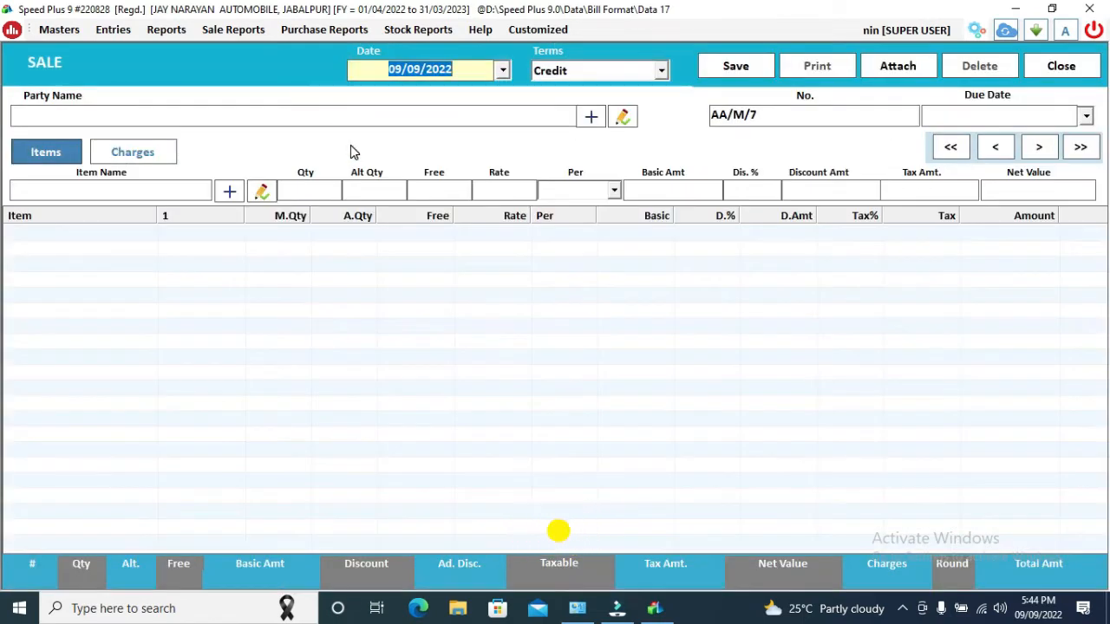
key("Escape")
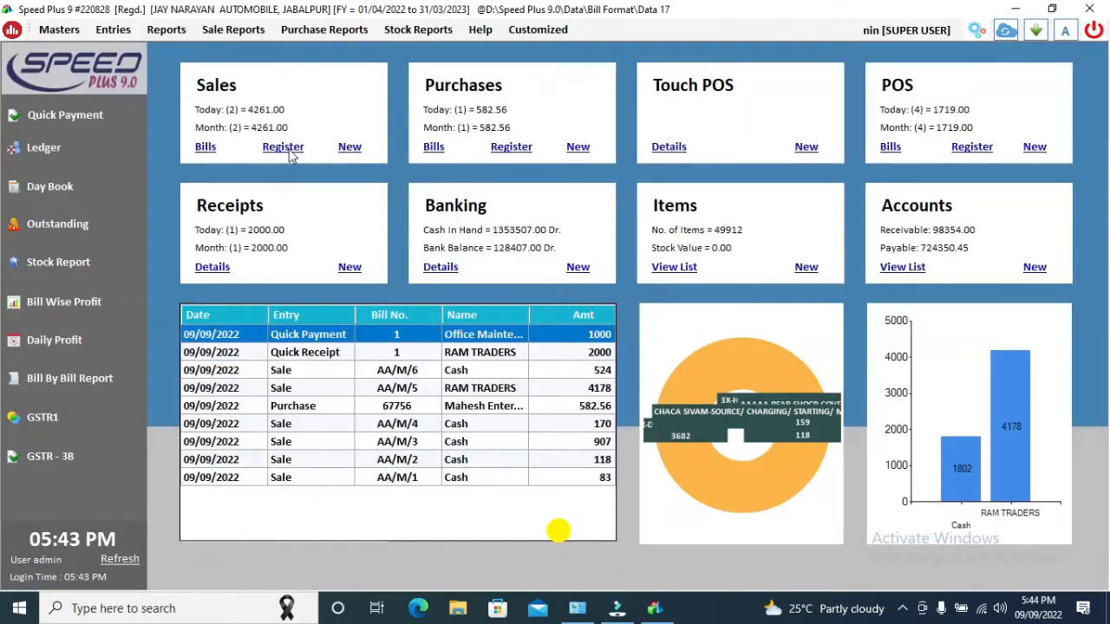
left_click(207, 149)
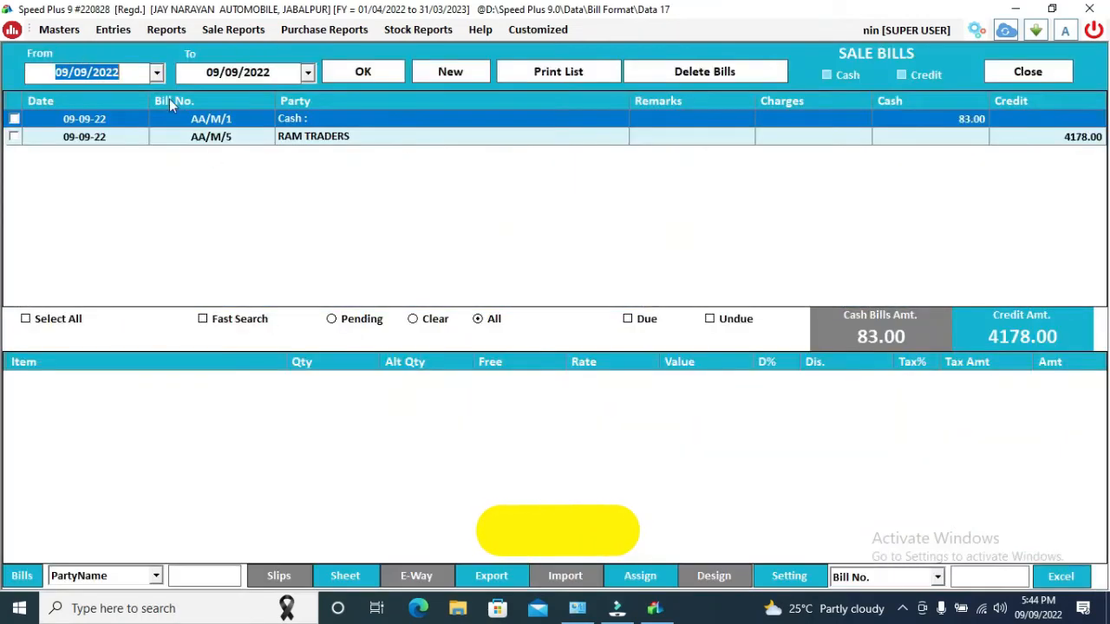
left_click(351, 70)
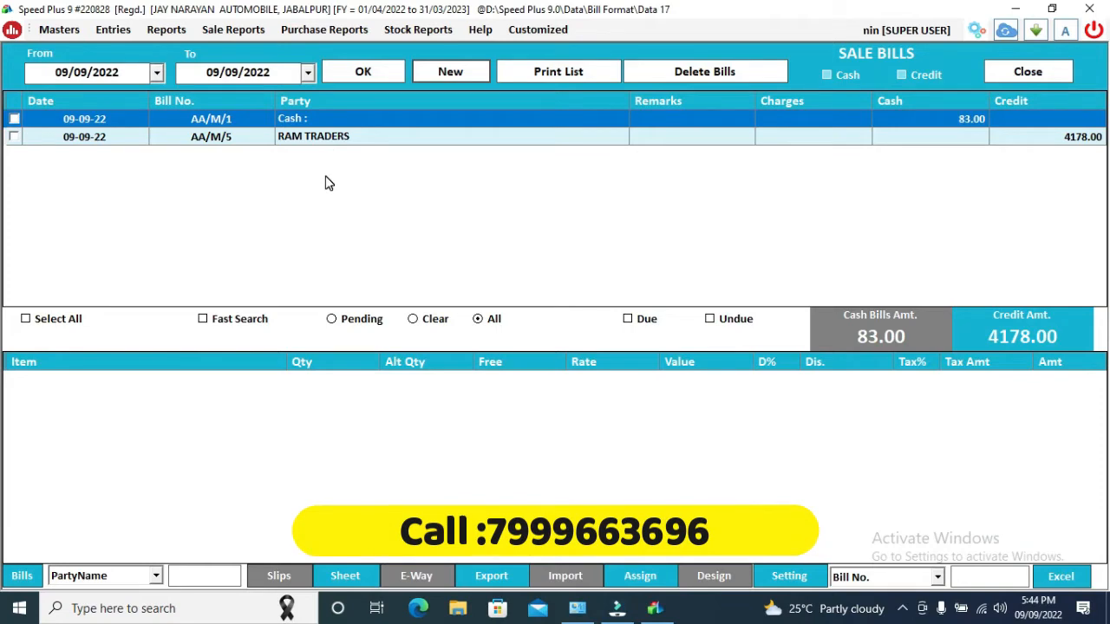
key("Escape")
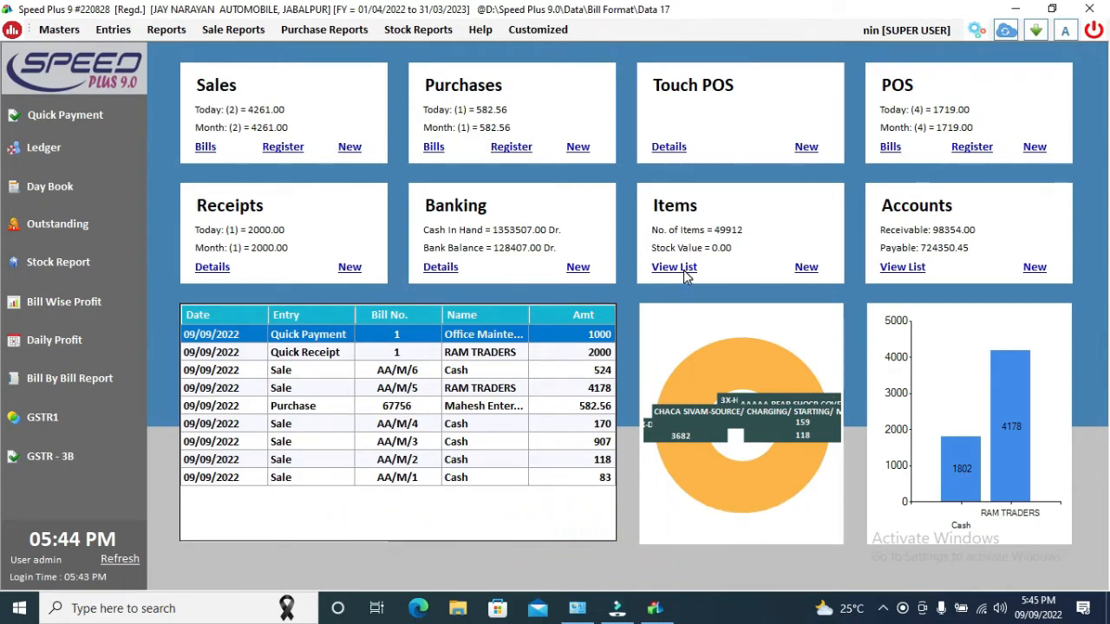
Step: Start a new item and move through its name, short name, HSN, tax slab and company fields
left_click(813, 269)
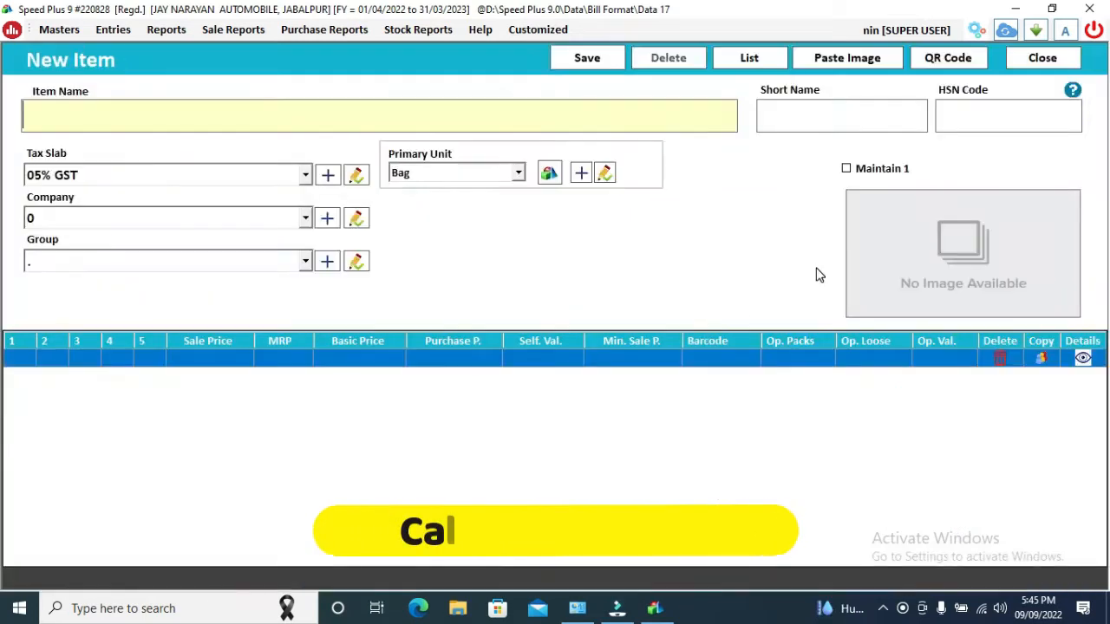
left_click(159, 111)
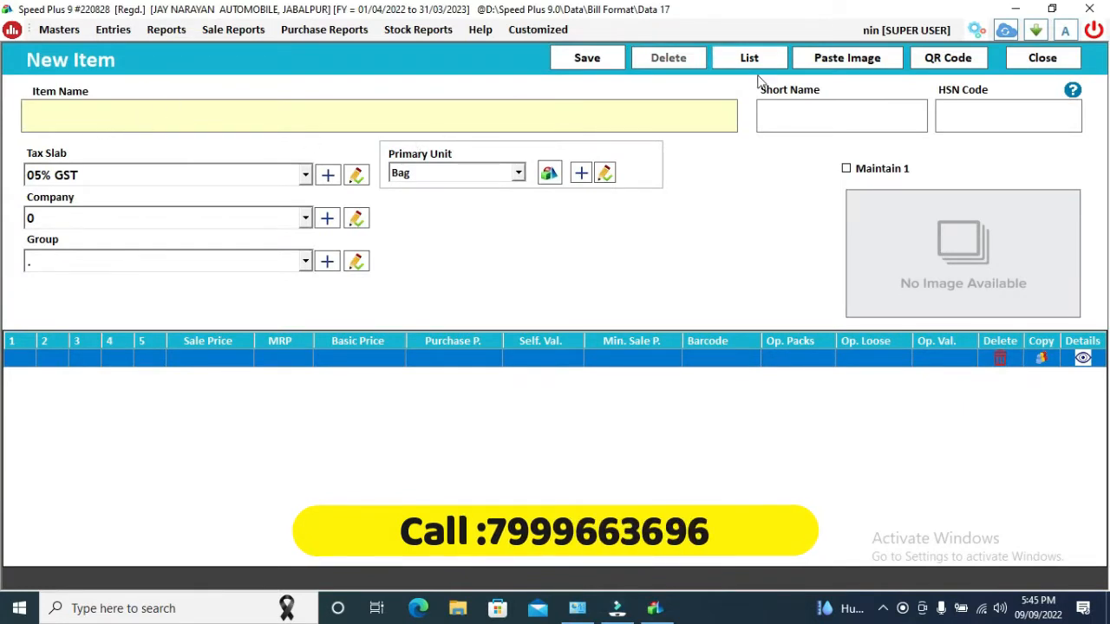
left_click(720, 110)
left_click(825, 122)
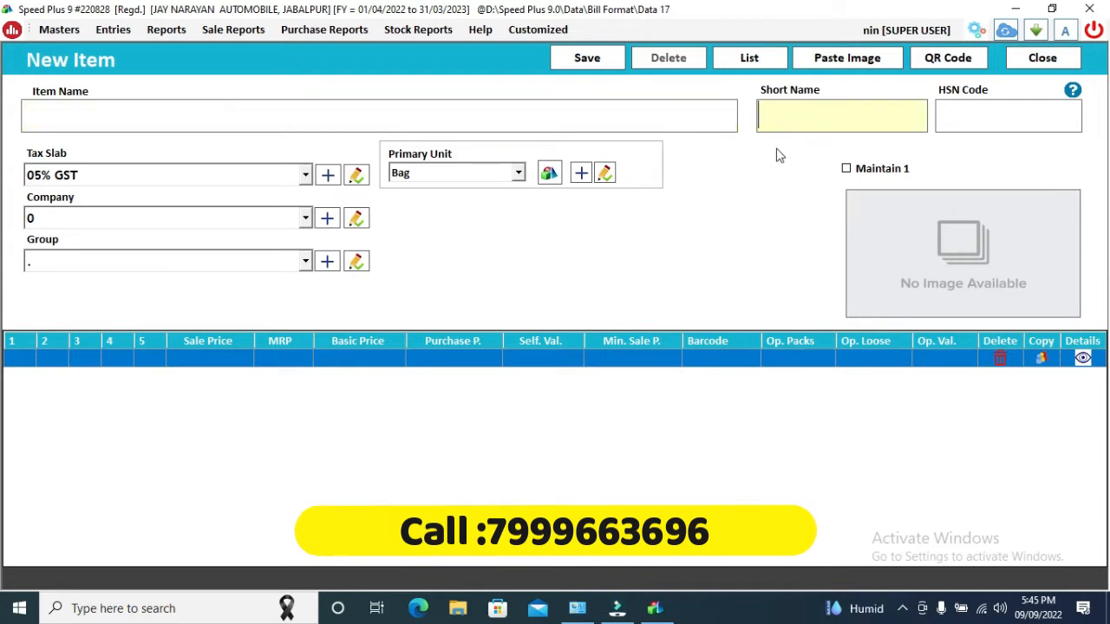
left_click(988, 117)
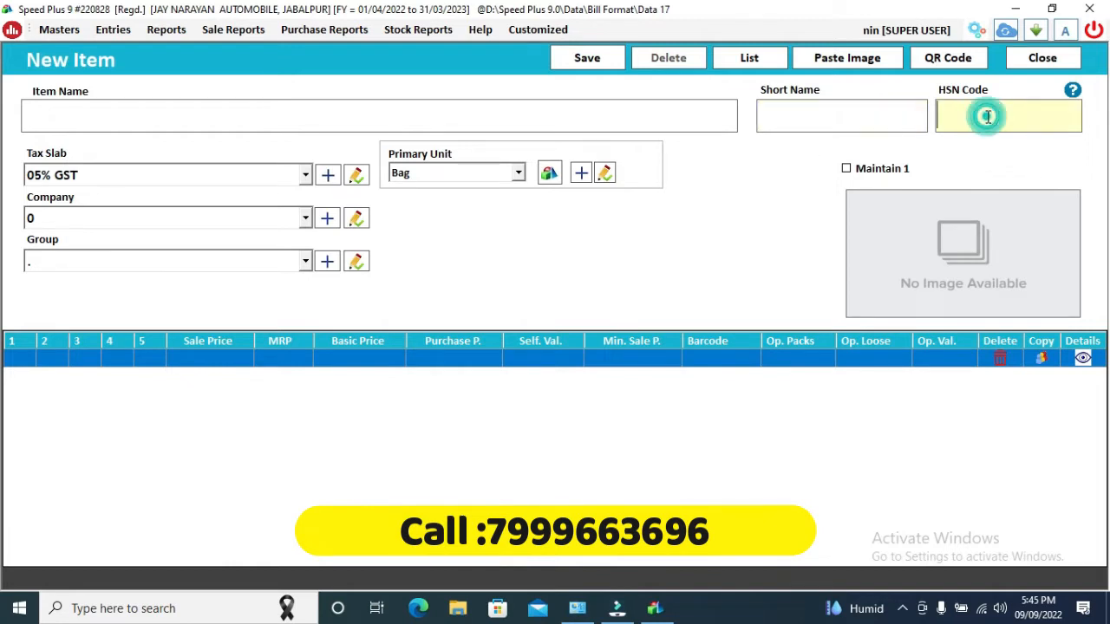
left_click(142, 182)
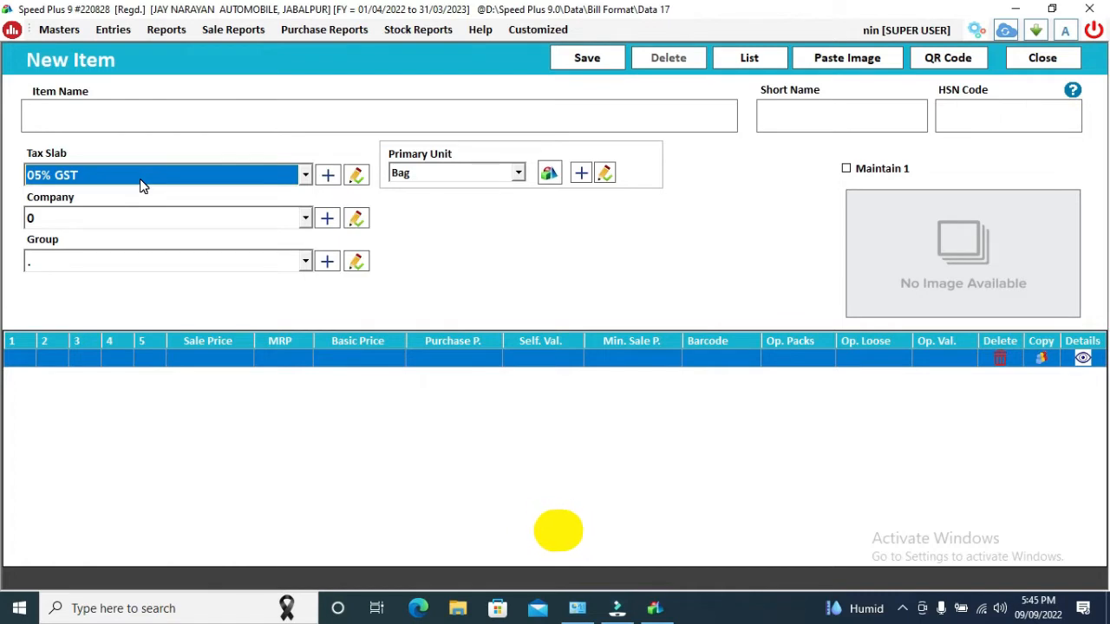
scroll(142, 184, "down", 2)
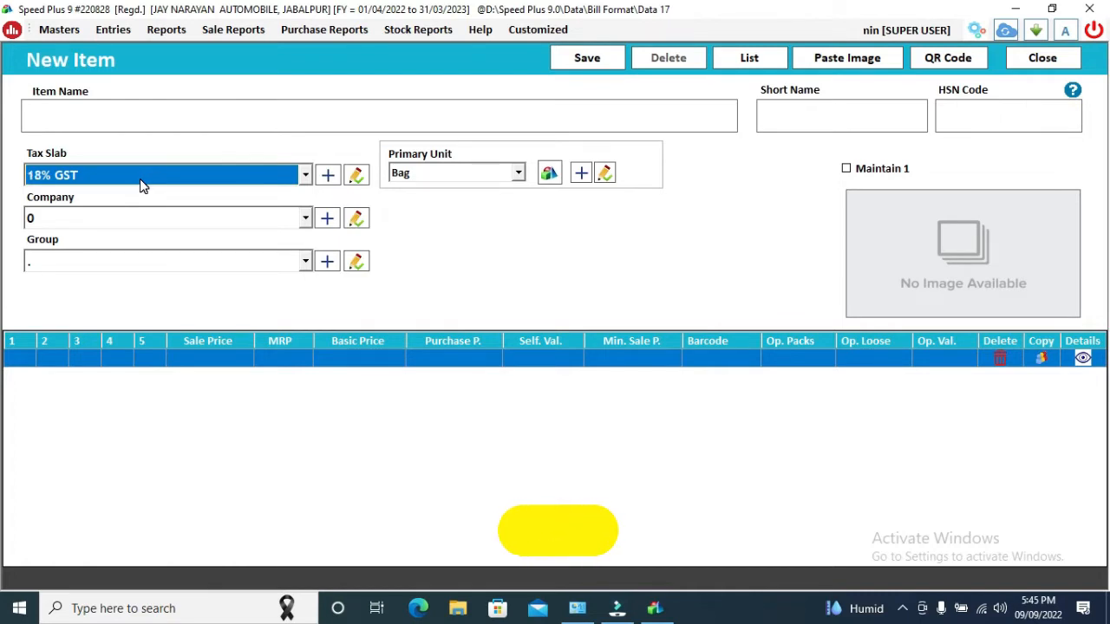
left_click(110, 228)
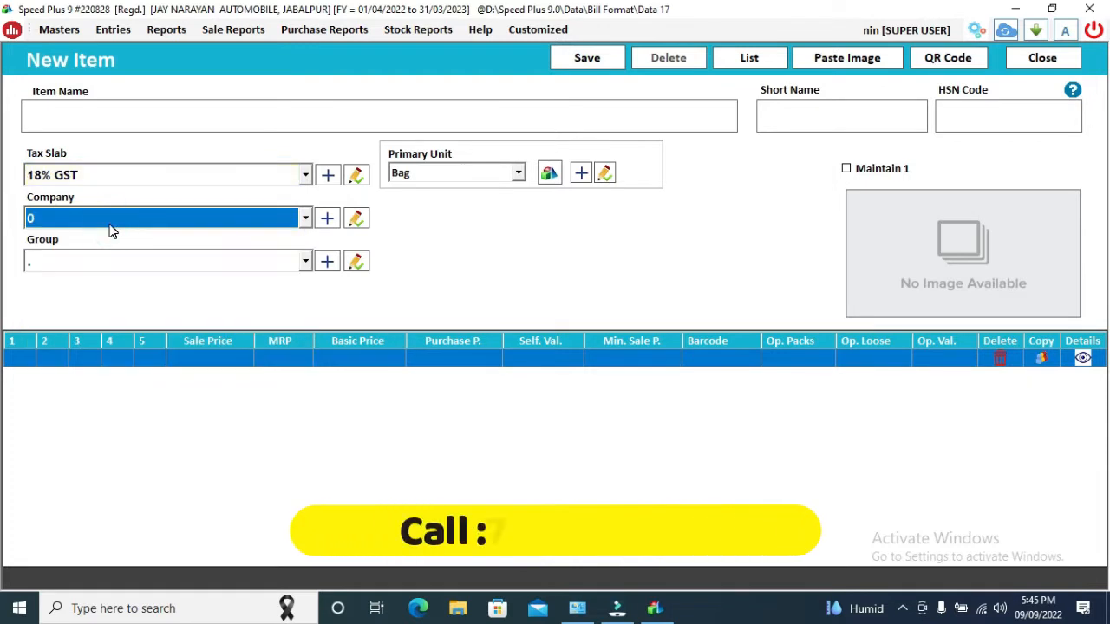
scroll(110, 228, "down", 1)
key("Down")
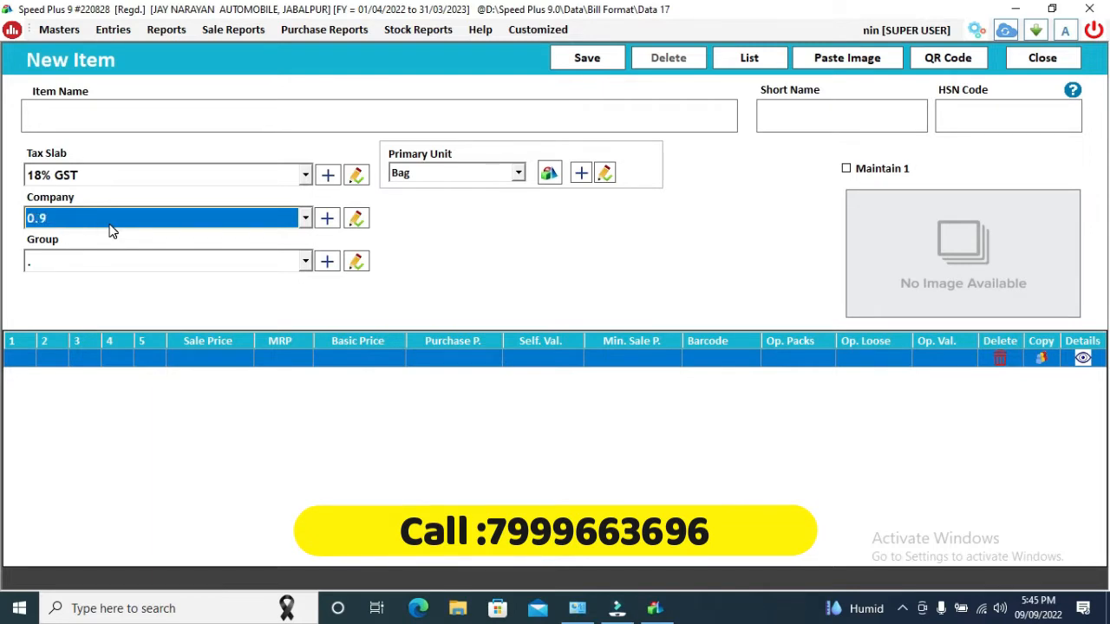
Step: Set group HARIHAR, primary unit Pcs., tick Maintain 1, then close the form unsaved
left_click(108, 261)
left_click(108, 261)
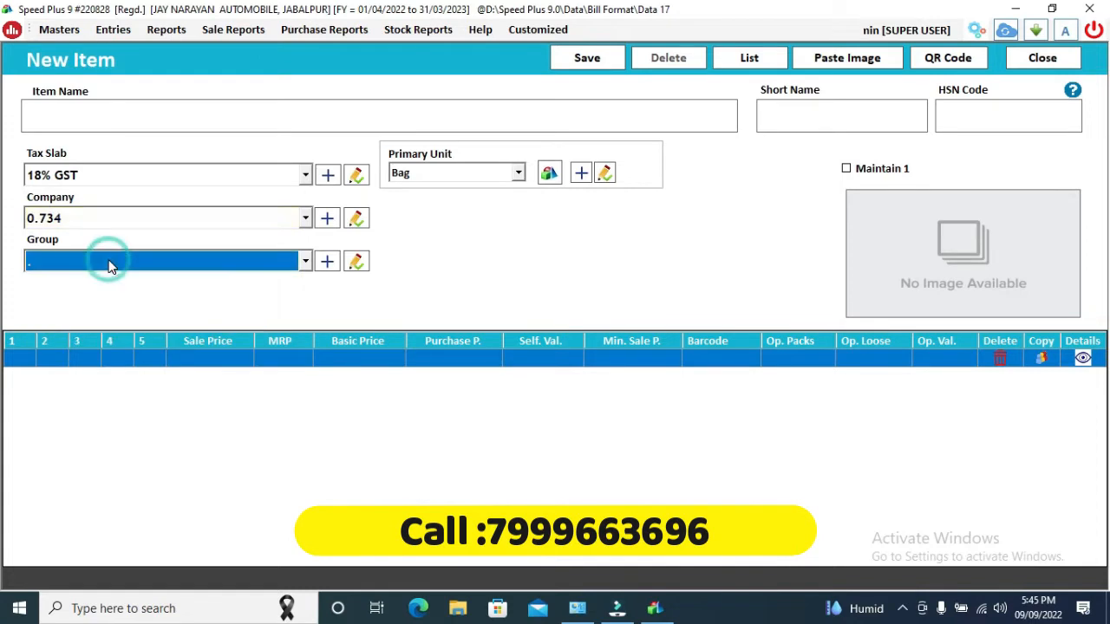
left_click(109, 261)
key("Down")
key("Down")
key("Down")
key("Down")
key("Down")
key("Down")
key("Down")
key("Down")
key("Down")
key("Down")
key("Down")
key("Down")
key("Down")
key("Down")
key("Down")
key("Down")
key("Down")
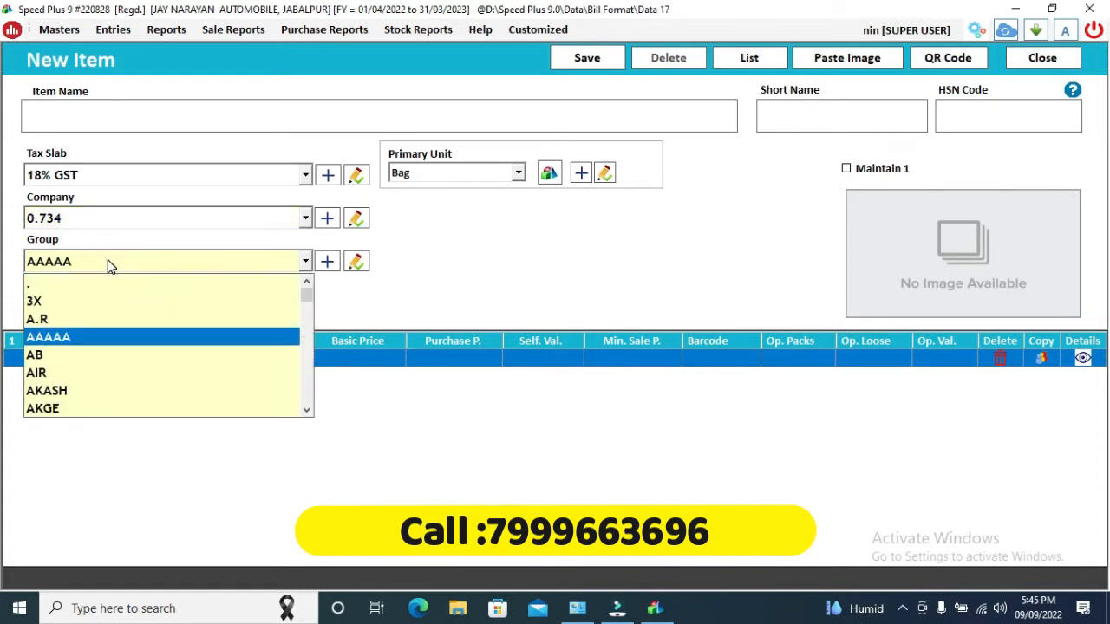
key("Down")
key("Down")
key("Down")
key("Down")
key("Down")
key("Down")
key("Down")
key("Down")
key("Down")
key("Down")
key("Down")
key("Down")
key("Down")
key("Down")
key("Down")
key("Down")
key("Down")
key("Down")
key("Down")
key("Down")
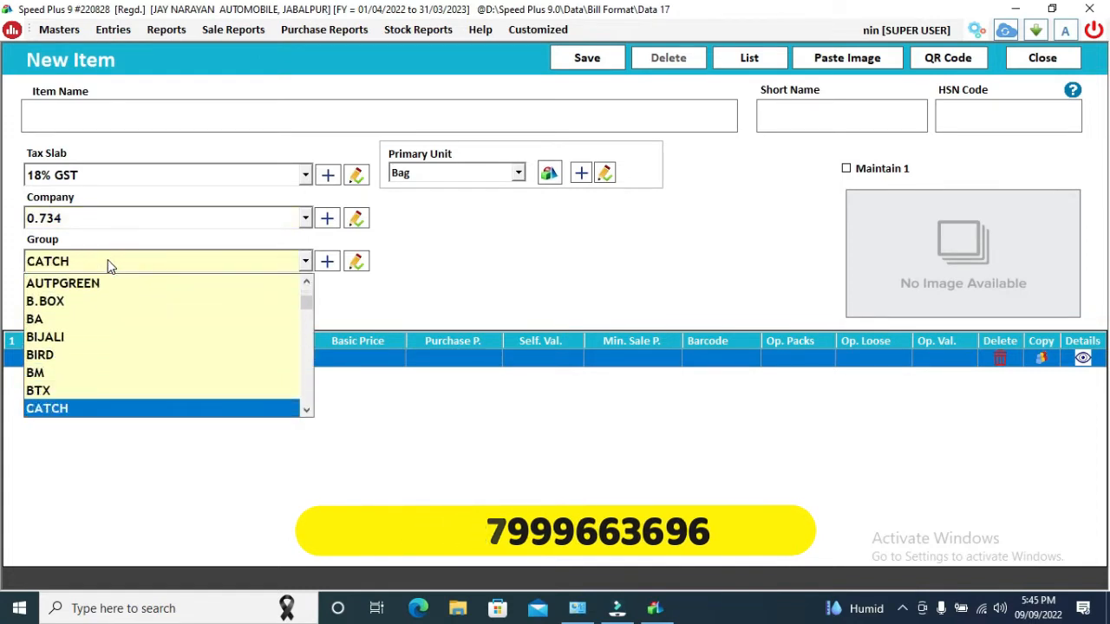
key("Down")
key("Down")
key("Down")
key("Down")
key("Down")
key("Down")
key("Down")
key("Down")
key("Down")
key("Down")
key("Down")
key("Down")
key("Down")
key("Down")
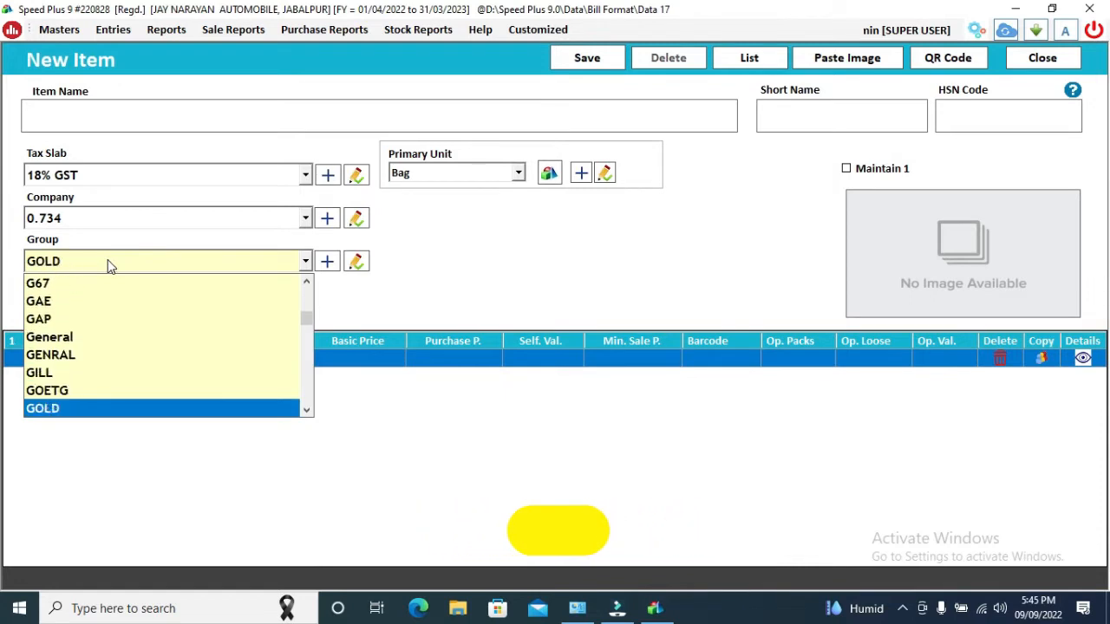
key("Down")
key("Down")
key("Down")
key("Down")
key("Down")
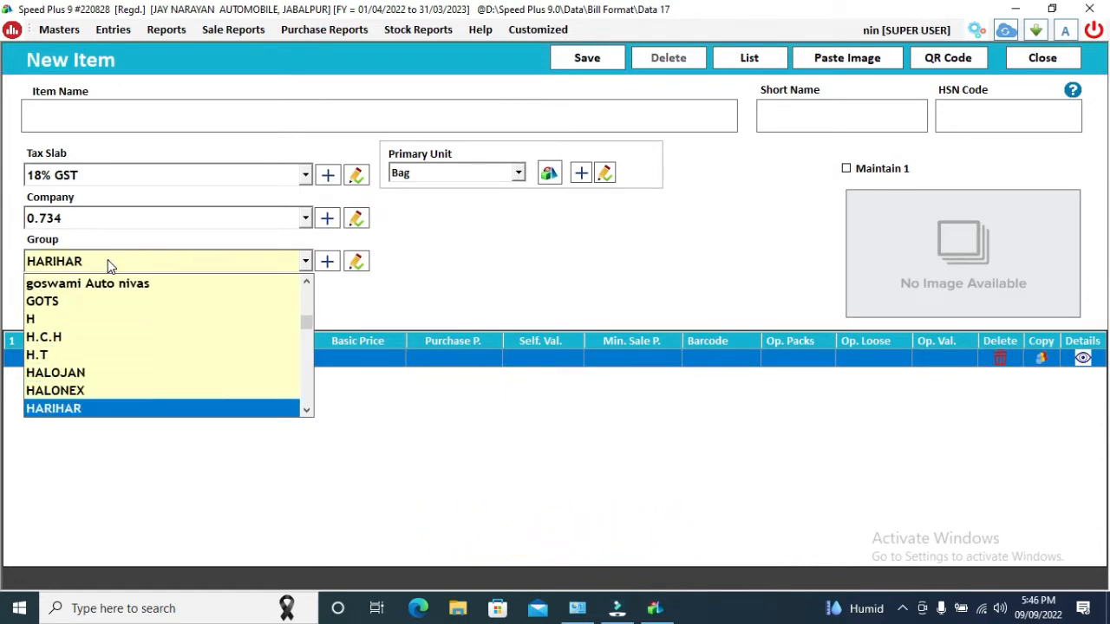
key("Return")
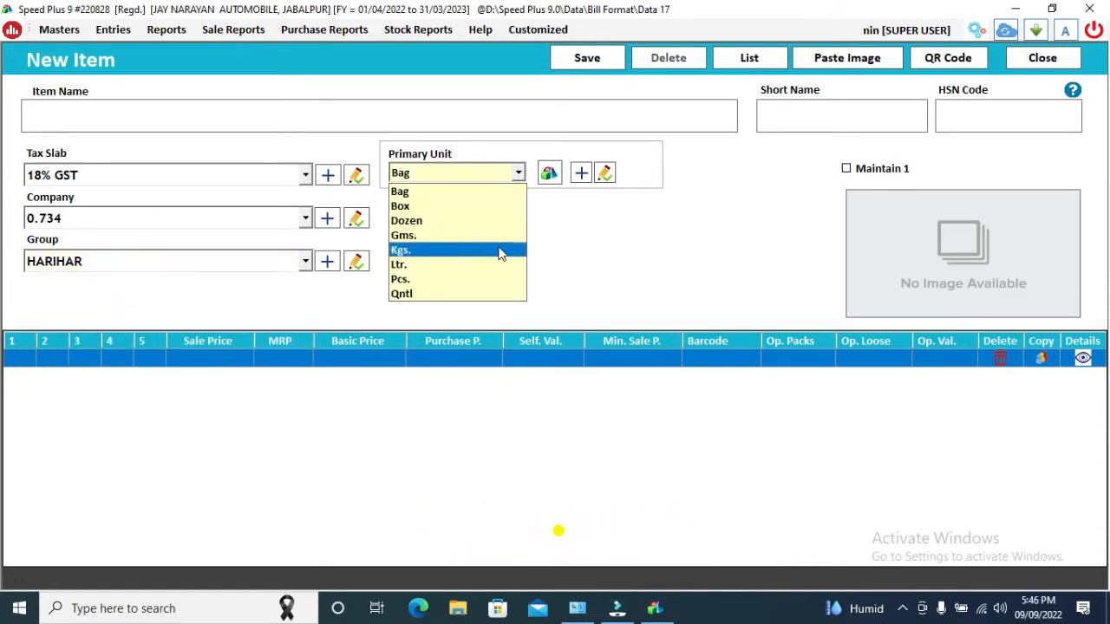
left_click(442, 279)
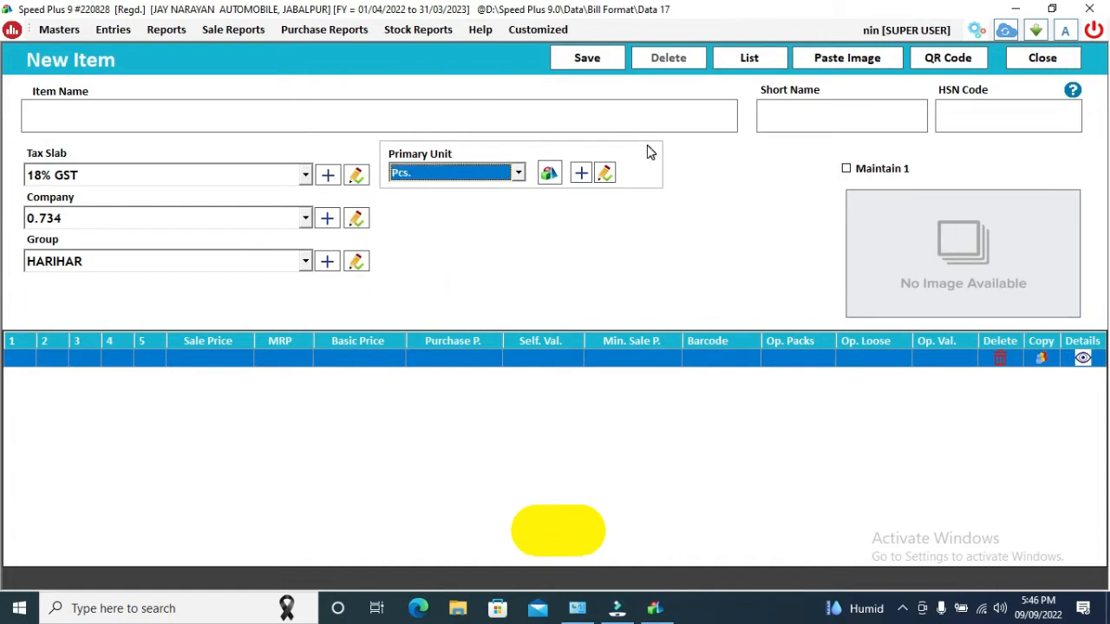
left_click(861, 170)
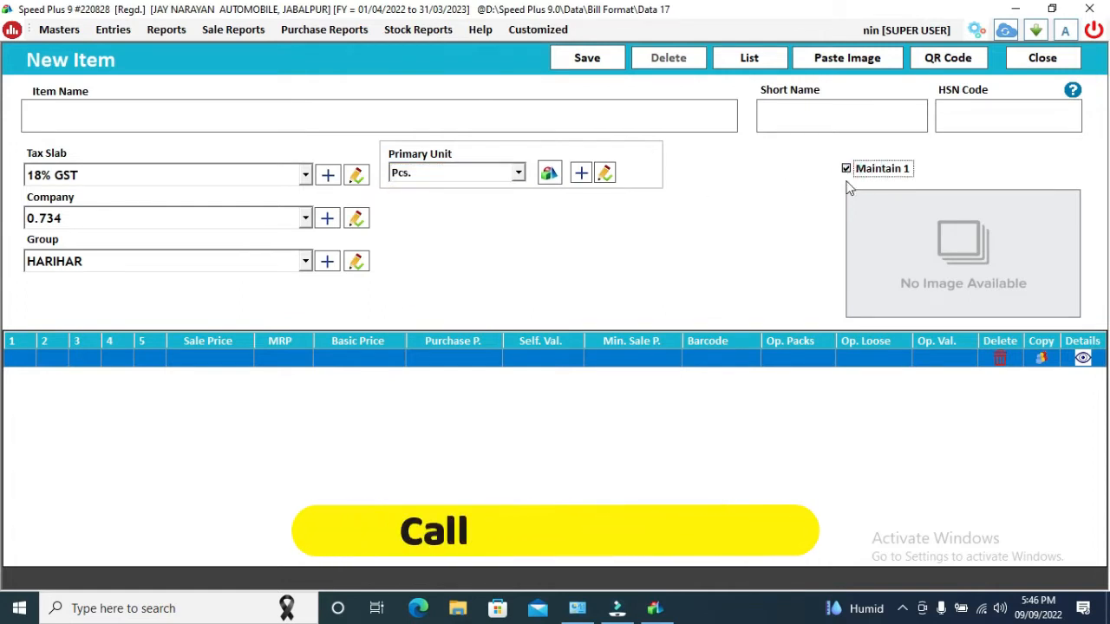
left_click(23, 364)
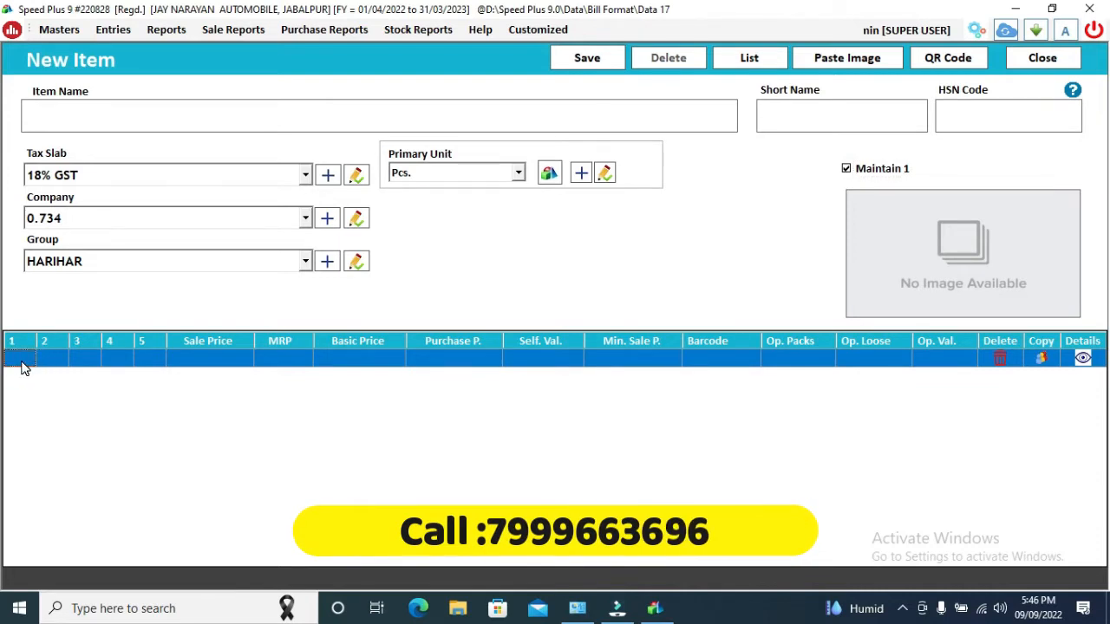
left_click(1011, 58)
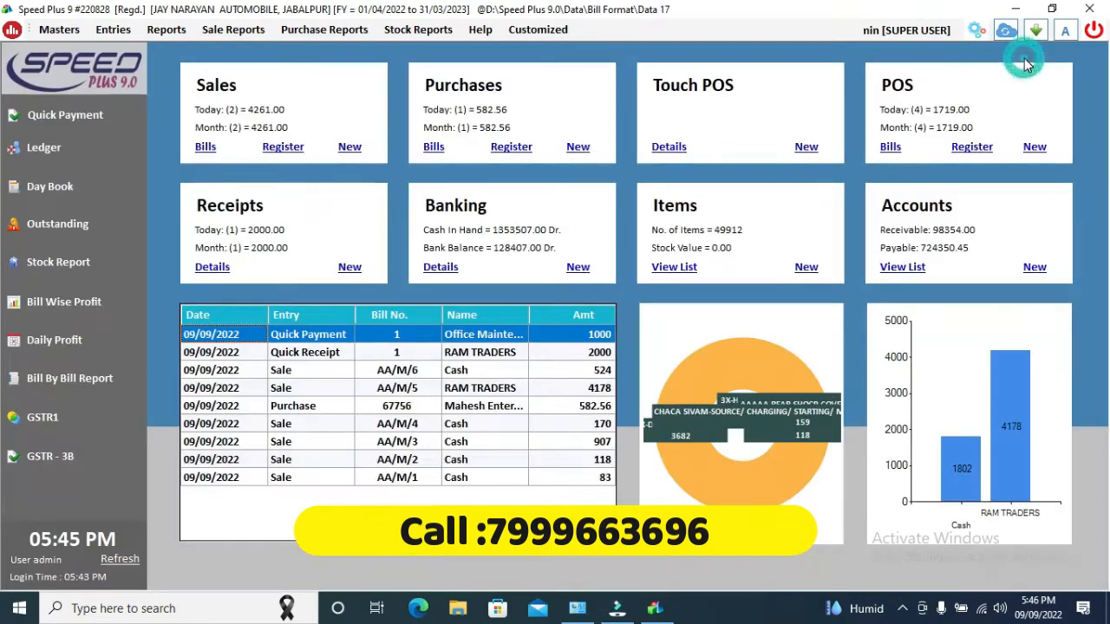
Step: Open 3X-HANDLE BAR SW.-SUPER SPL(RH)SELF from the items list for editing
left_click(691, 270)
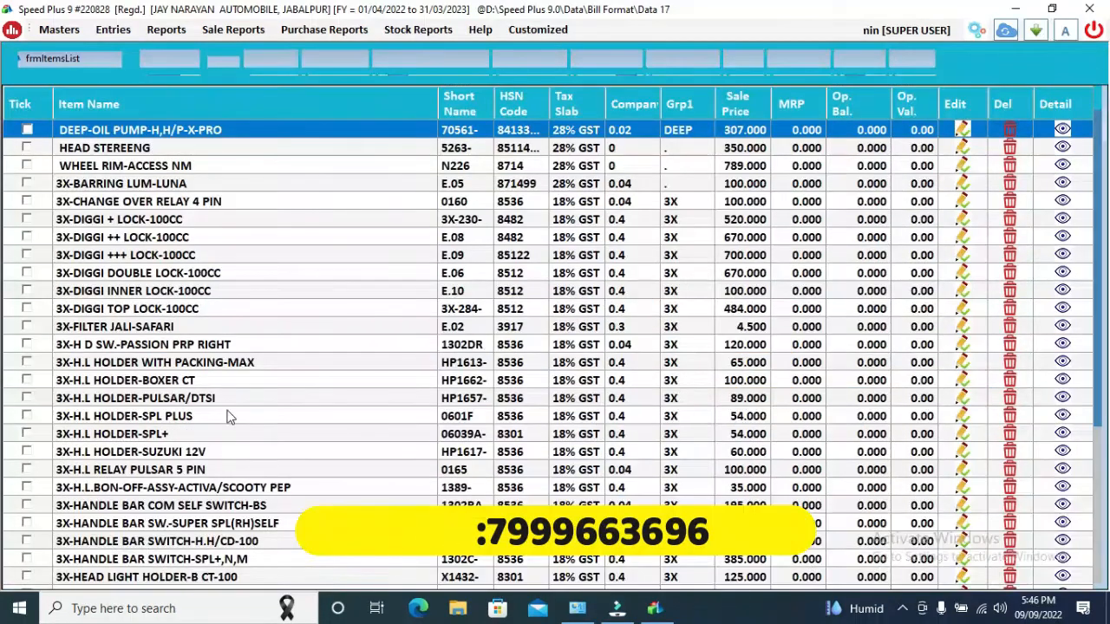
left_click(227, 416)
key("Down")
key("Down")
key("Down")
key("Down")
key("Down")
key("Down")
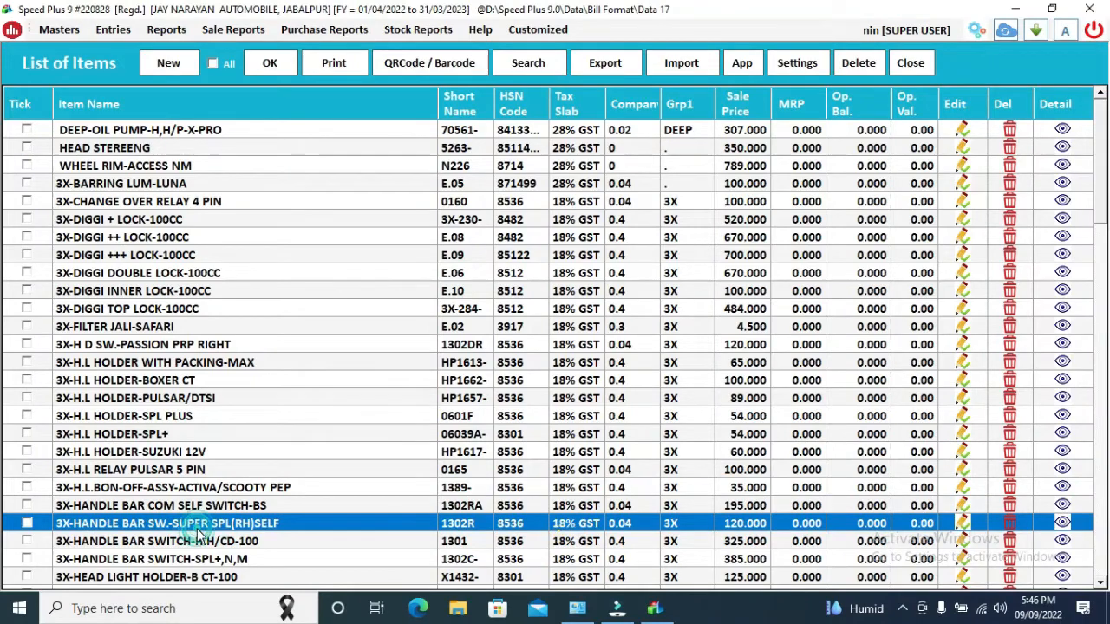
key("Return")
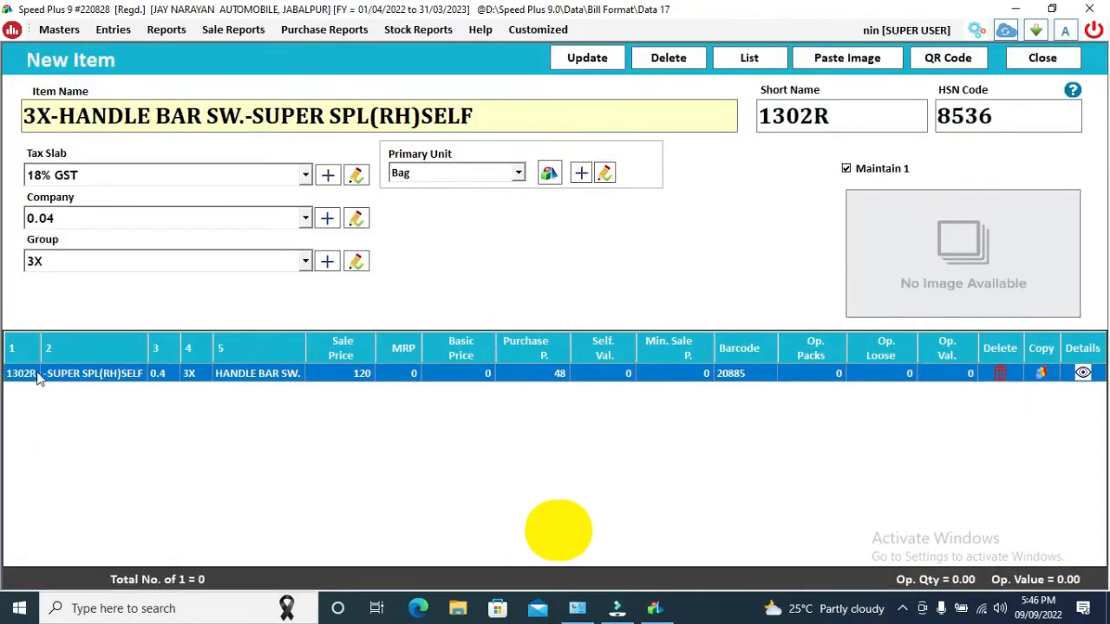
Step: Review the item's name, short name and HSN fields, then sort its rows by Sale Price
left_click(490, 101)
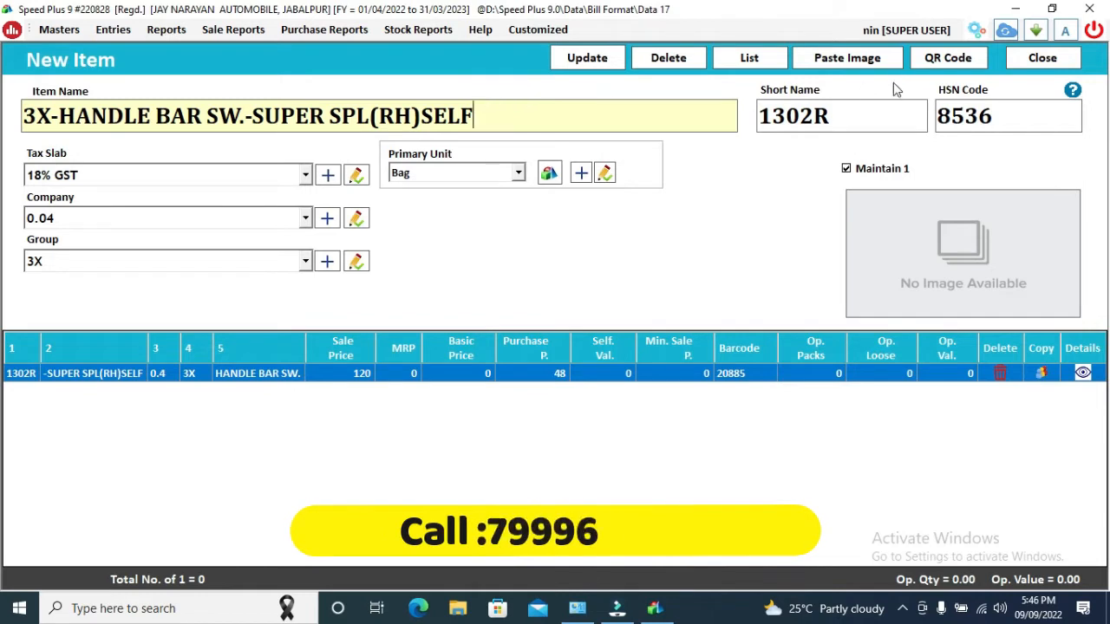
left_click(828, 115)
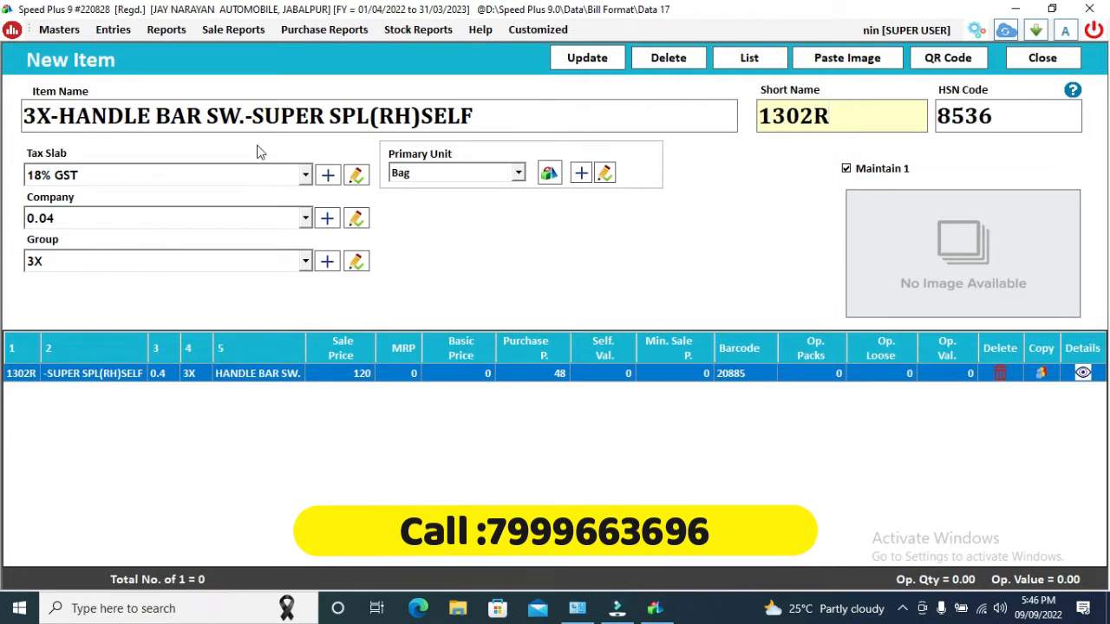
left_click(263, 116)
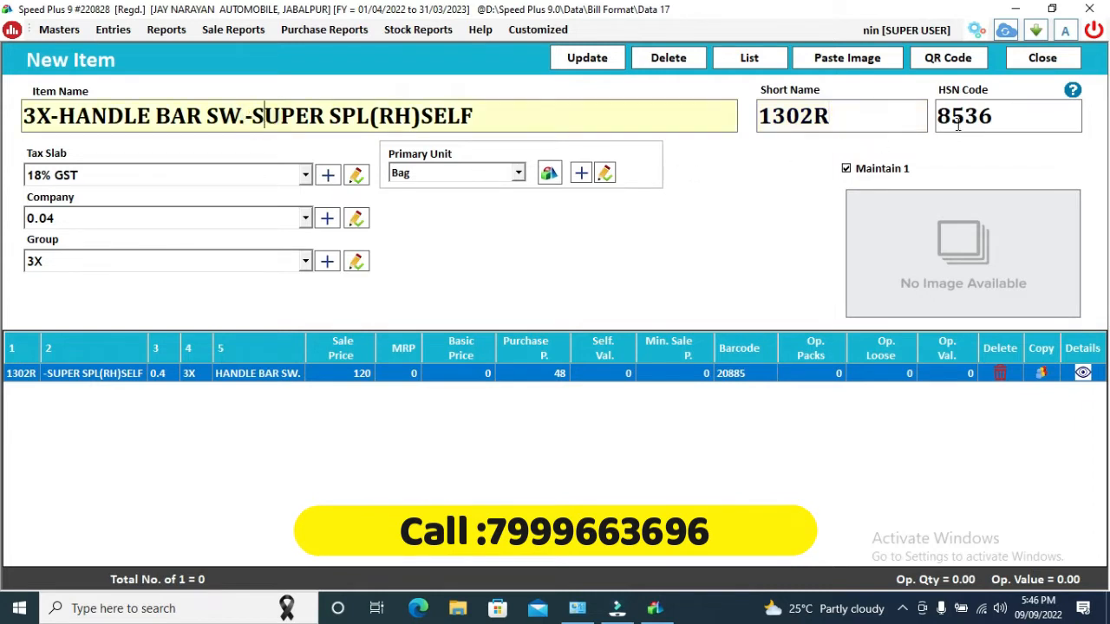
left_click(991, 123)
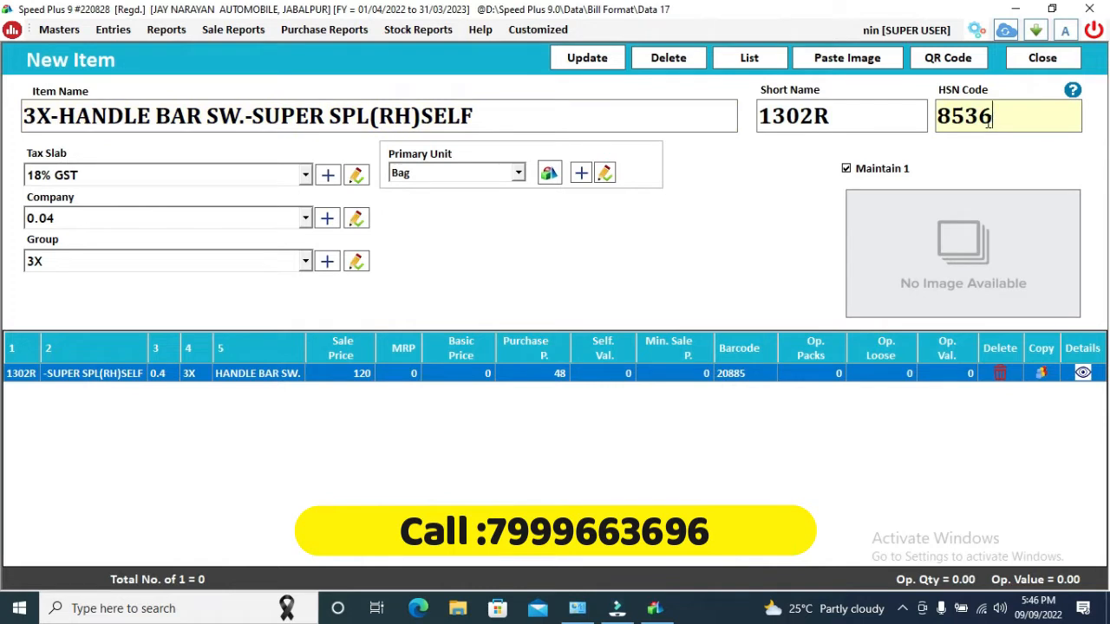
left_click(85, 291)
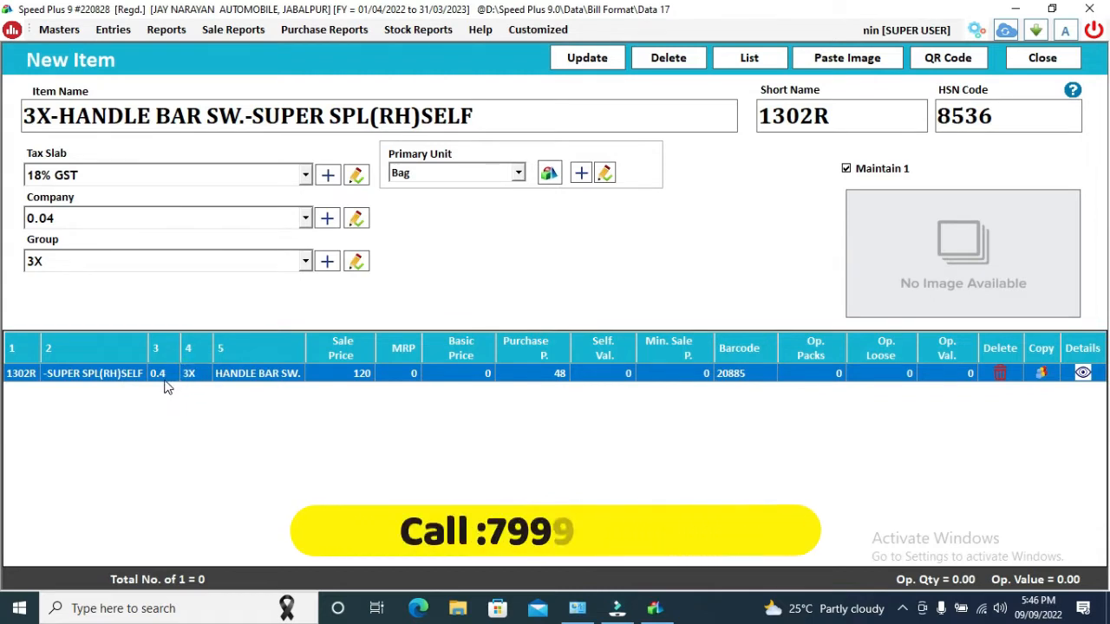
left_click(269, 382)
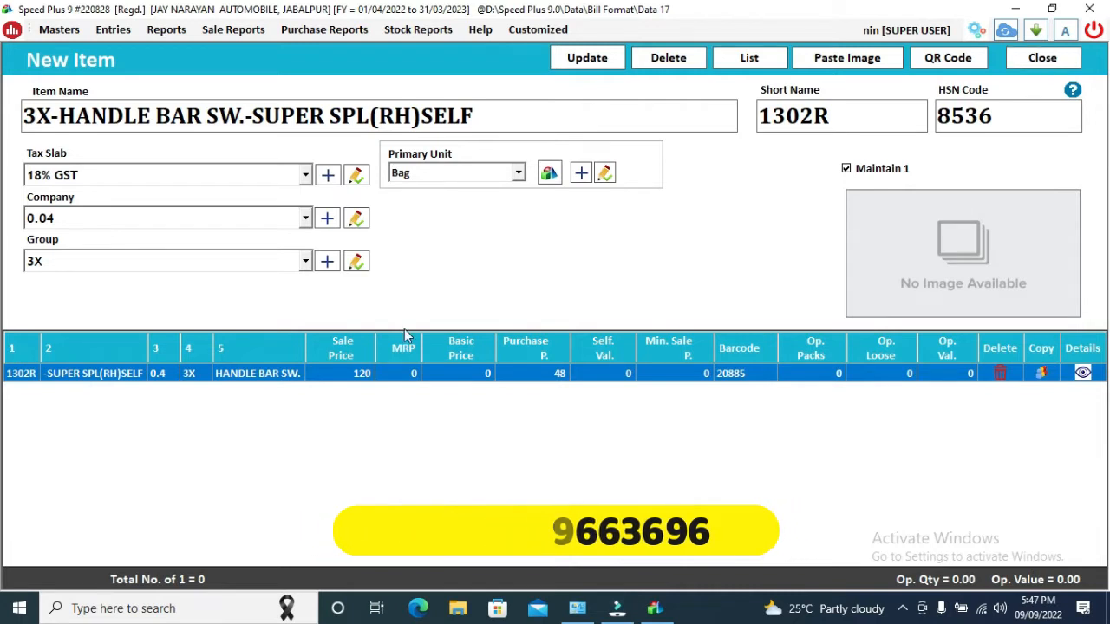
left_click(343, 363)
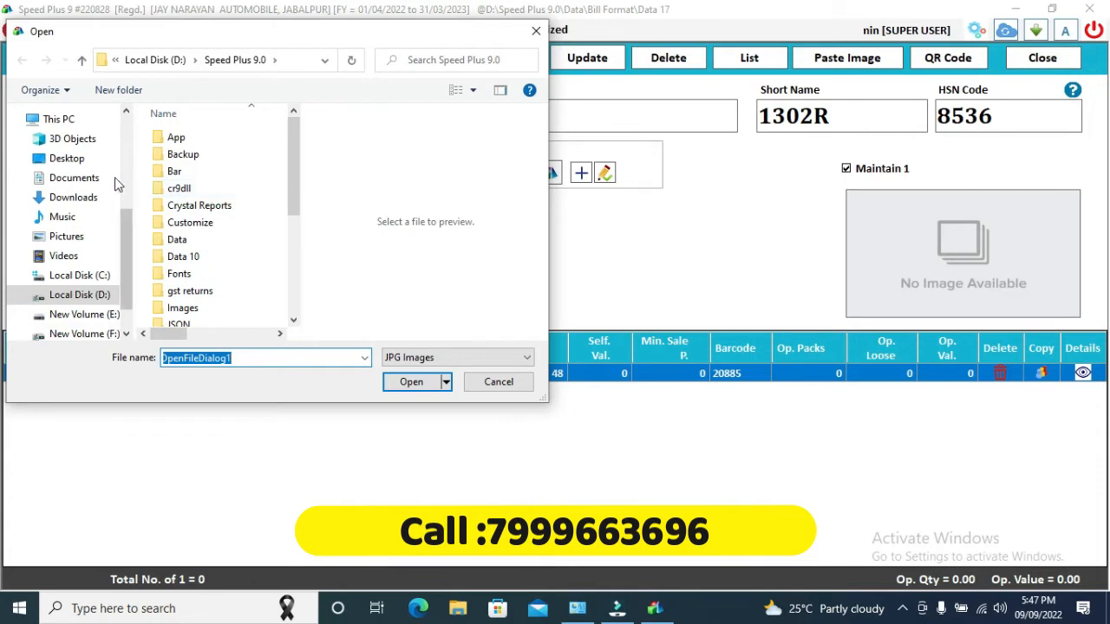
Step: Attach the Speed Plus -9.0 picture from New Volume (E:) and update the item
left_click(78, 237)
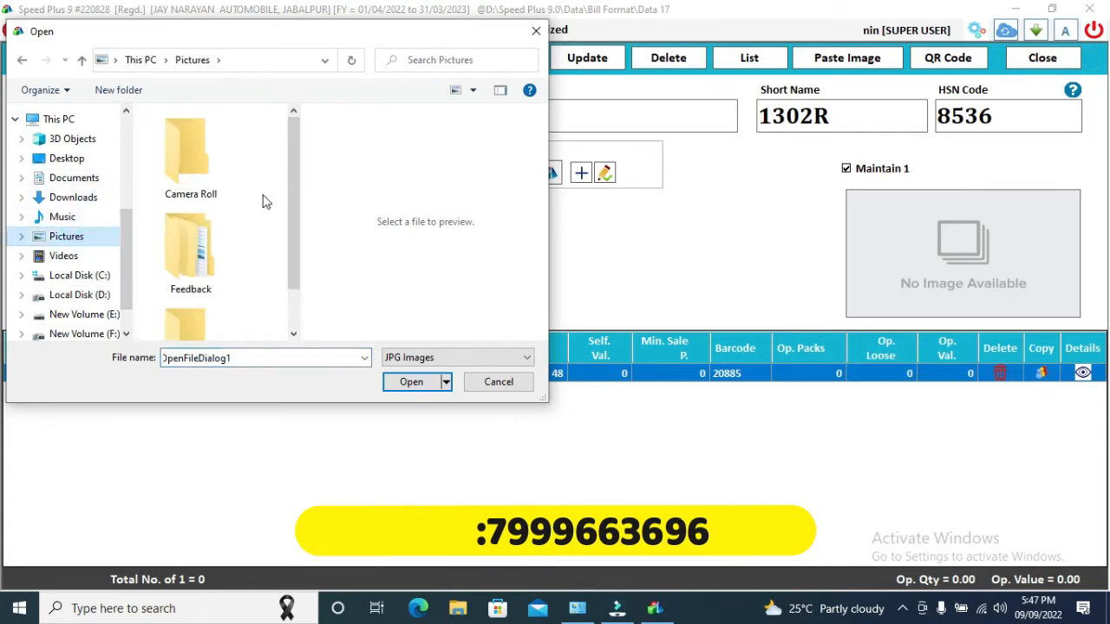
double_click(191, 249)
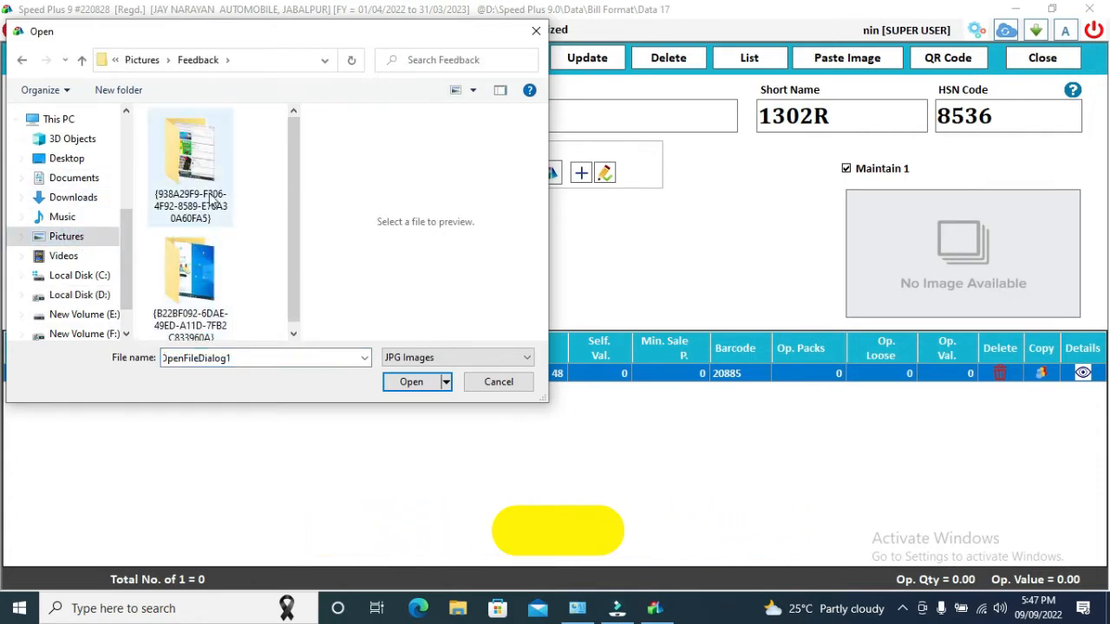
double_click(206, 263)
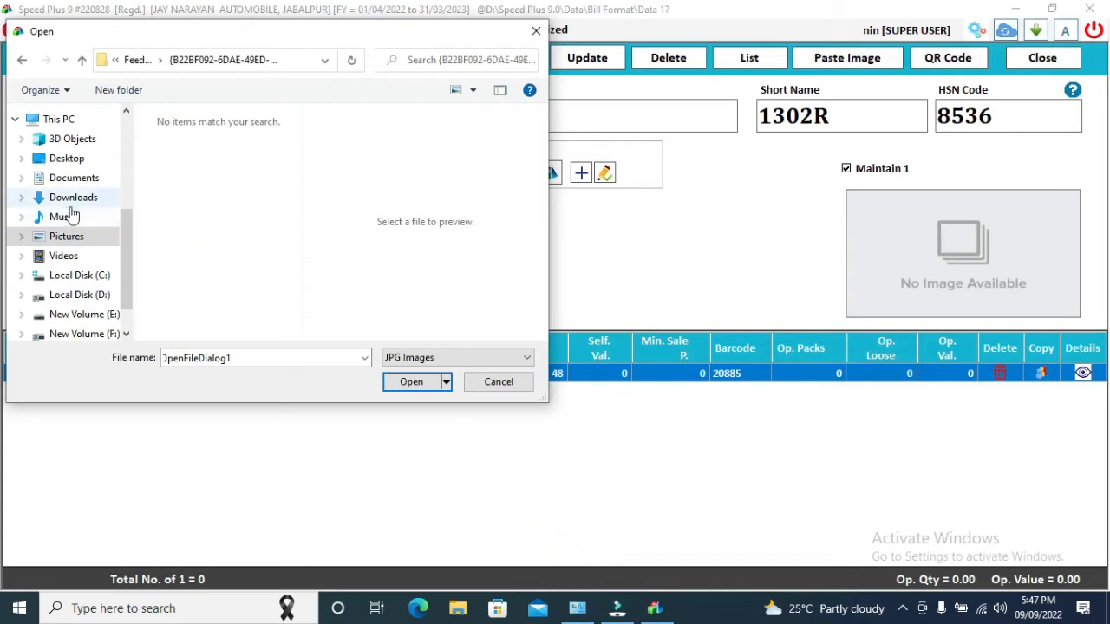
left_click(22, 60)
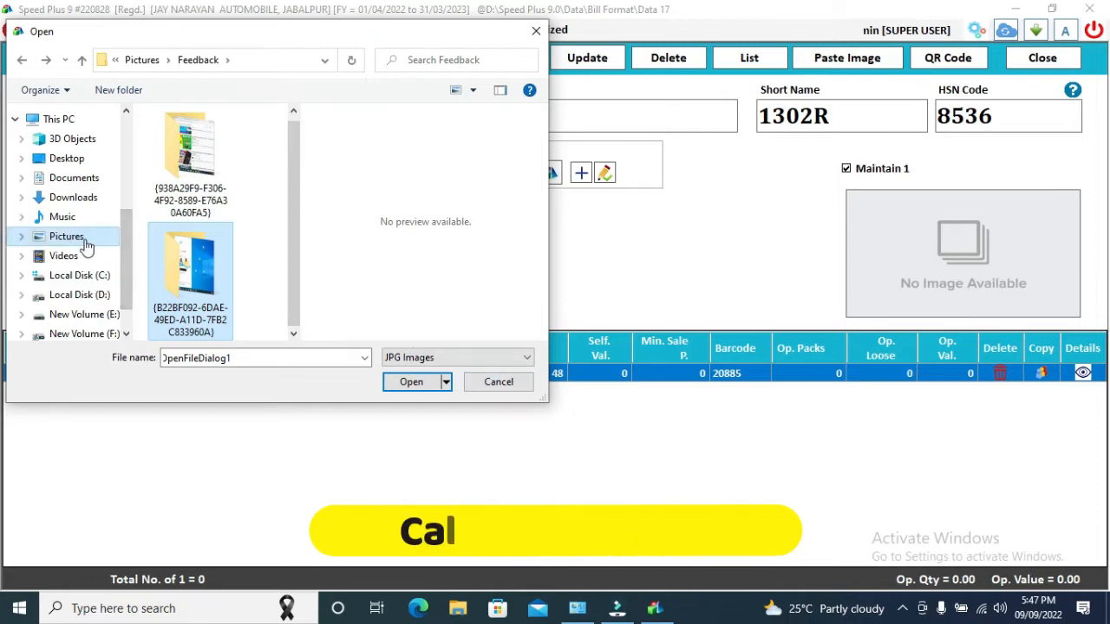
left_click(113, 314)
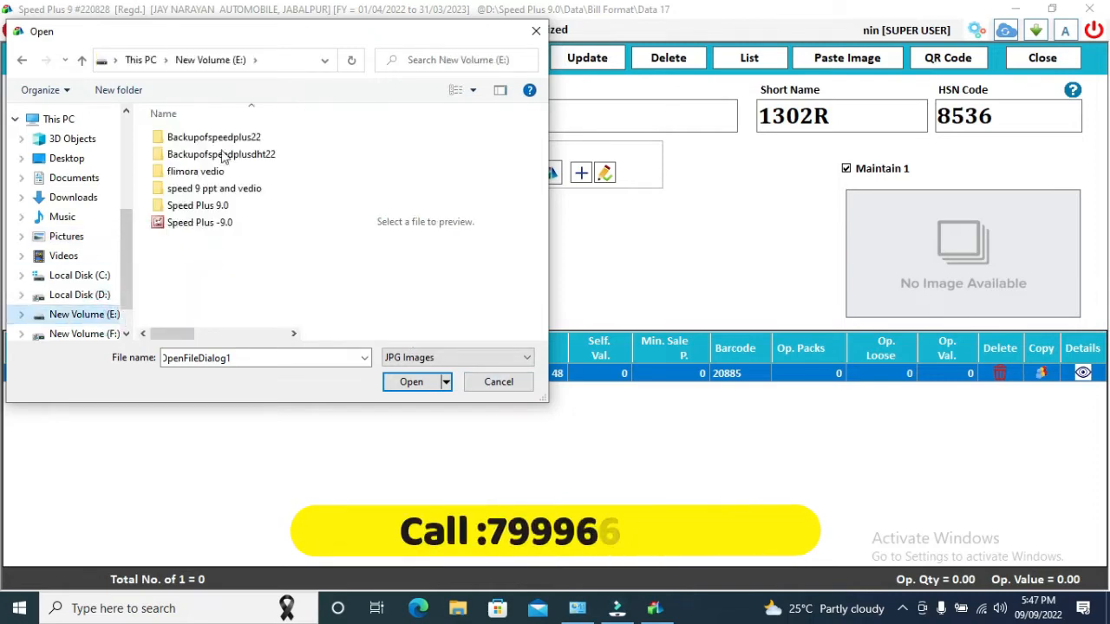
double_click(216, 223)
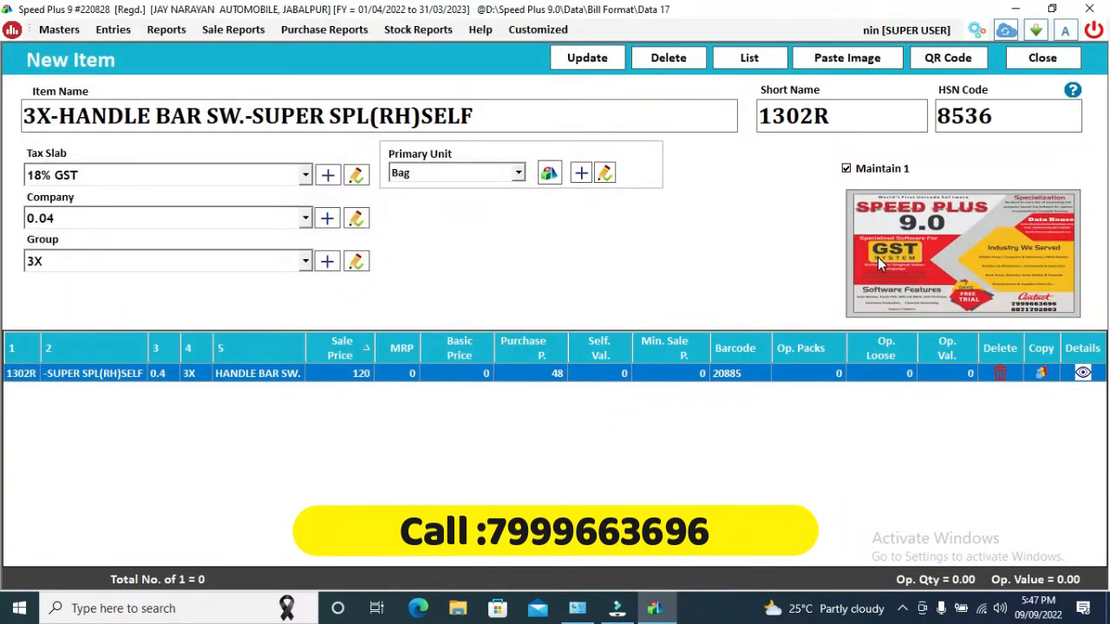
left_click(585, 61)
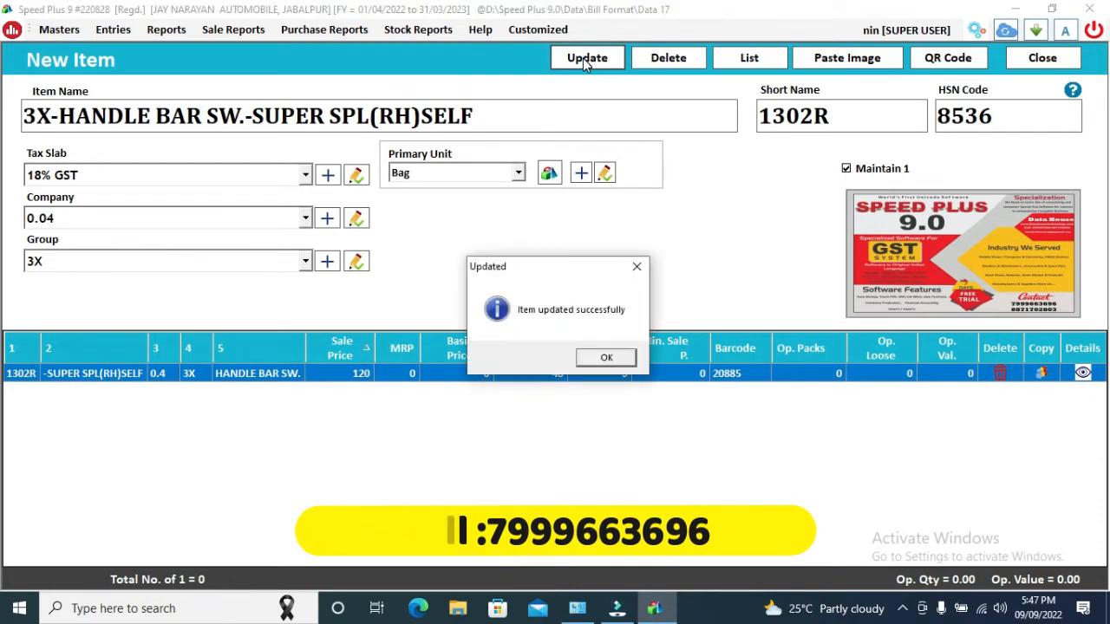
key("Return")
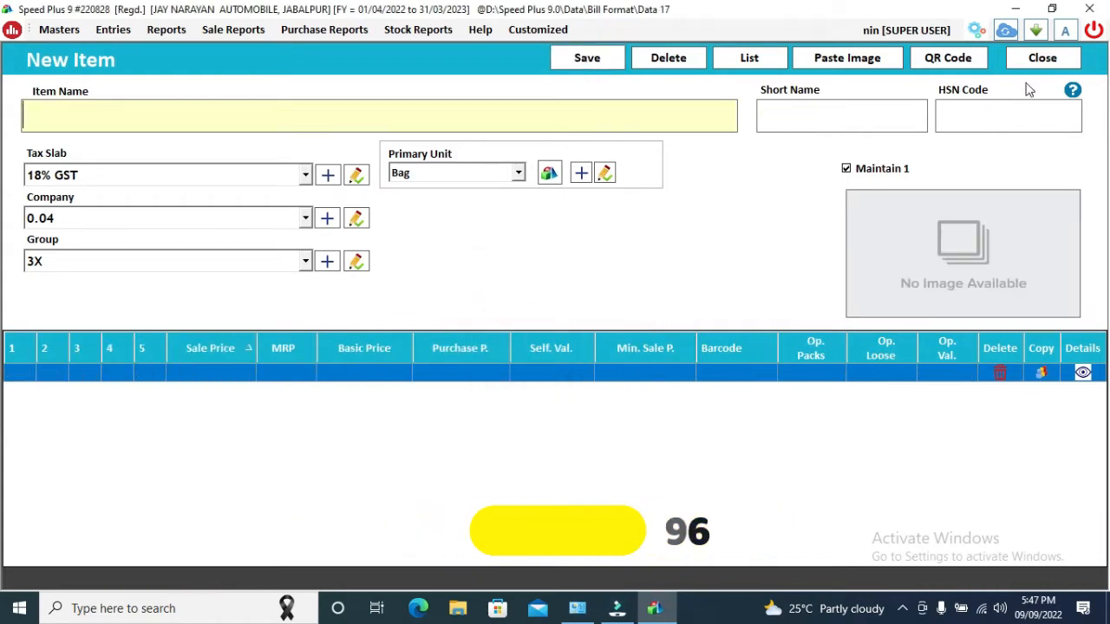
left_click(1032, 67)
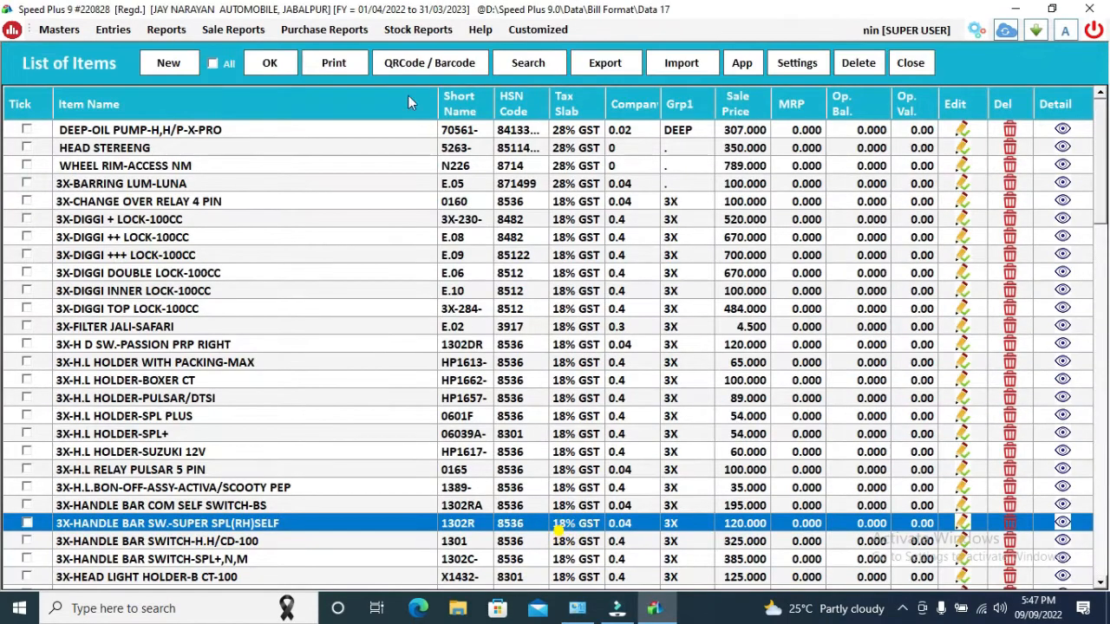
left_click(259, 452)
key("Down")
key("Down")
key("Down")
key("Down")
key("Down")
key("Down")
key("Down")
key("Down")
key("Down")
key("Down")
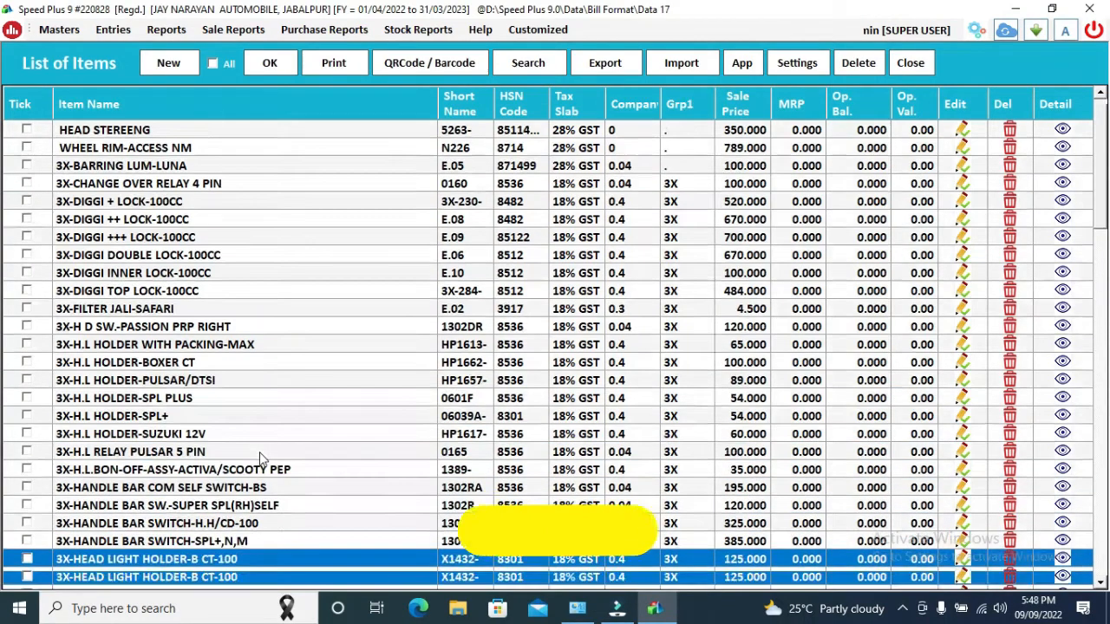
key("Down")
key("Down")
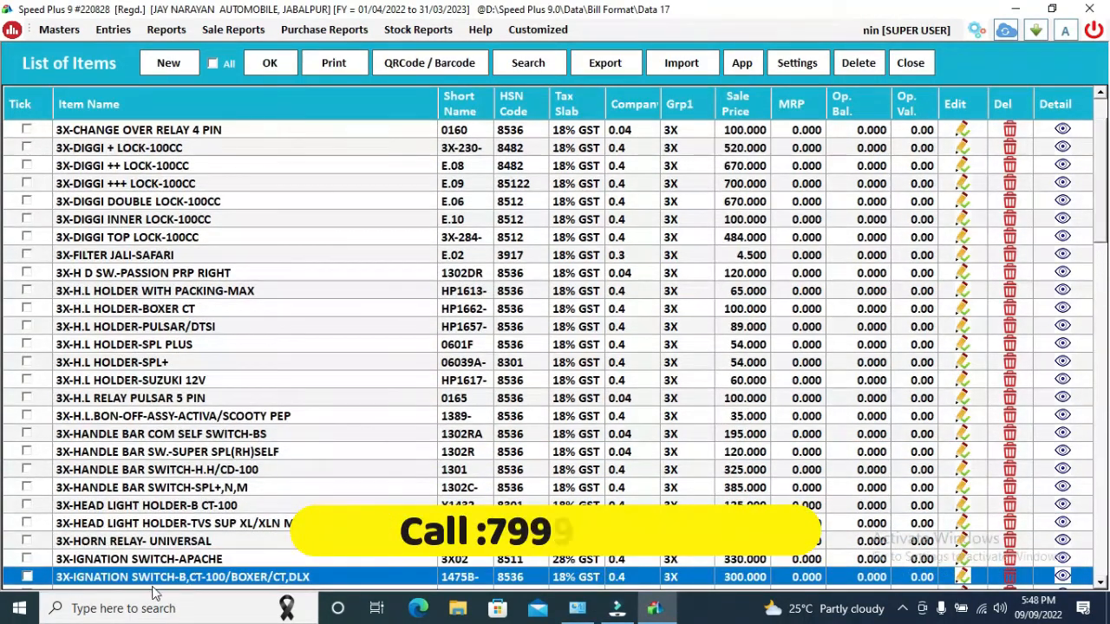
key("Down")
key("Down")
key("Down")
key("Down")
key("Down")
key("Down")
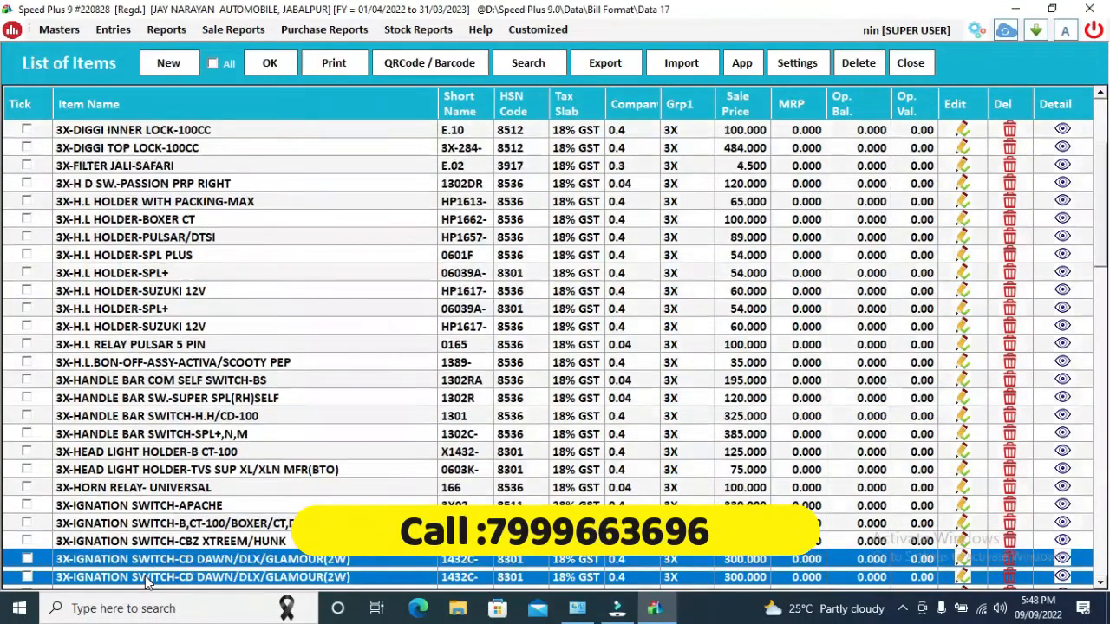
key("Down")
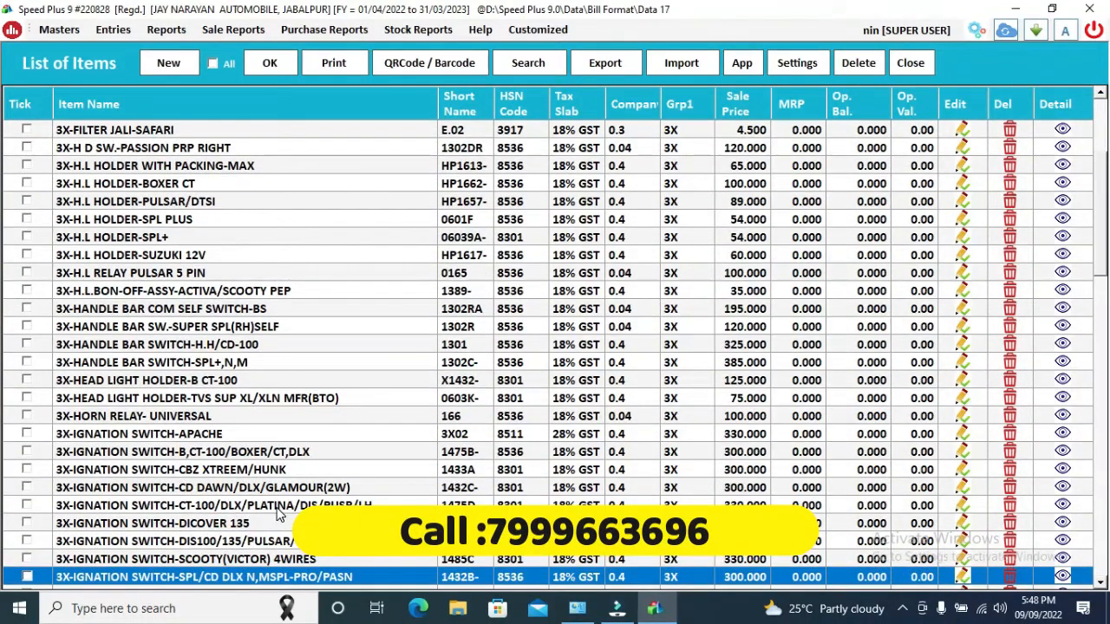
double_click(278, 510)
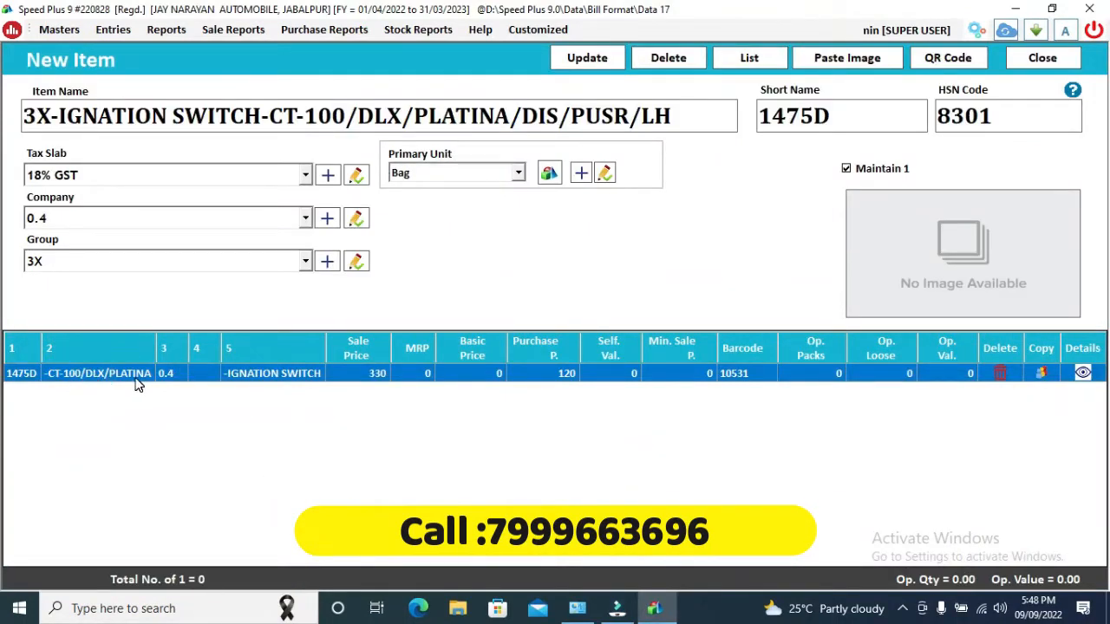
left_click(75, 378)
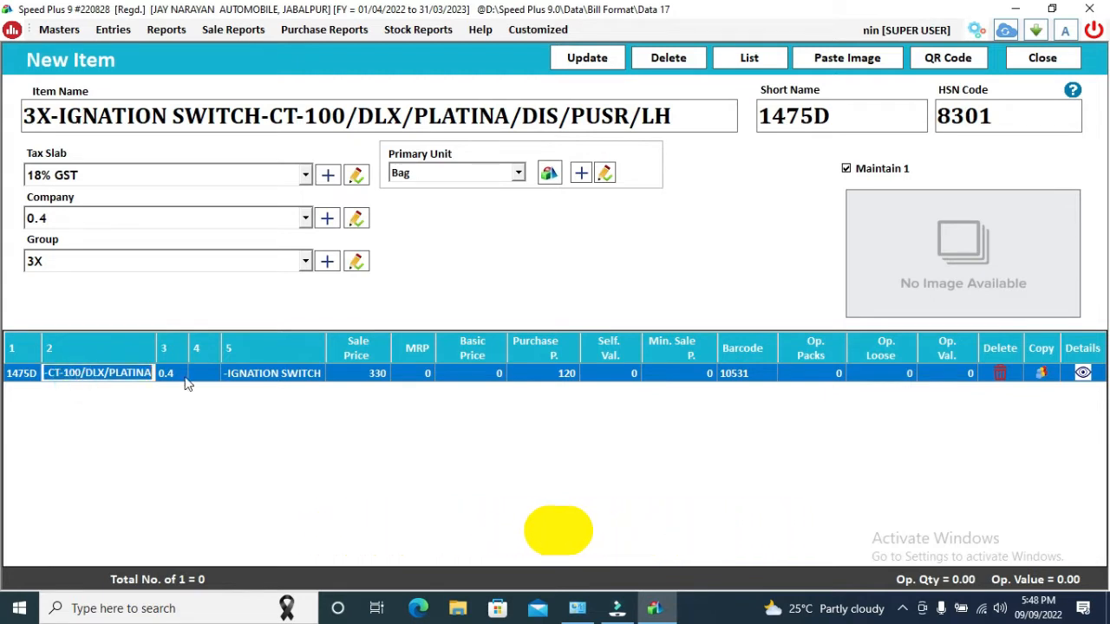
left_click(250, 384)
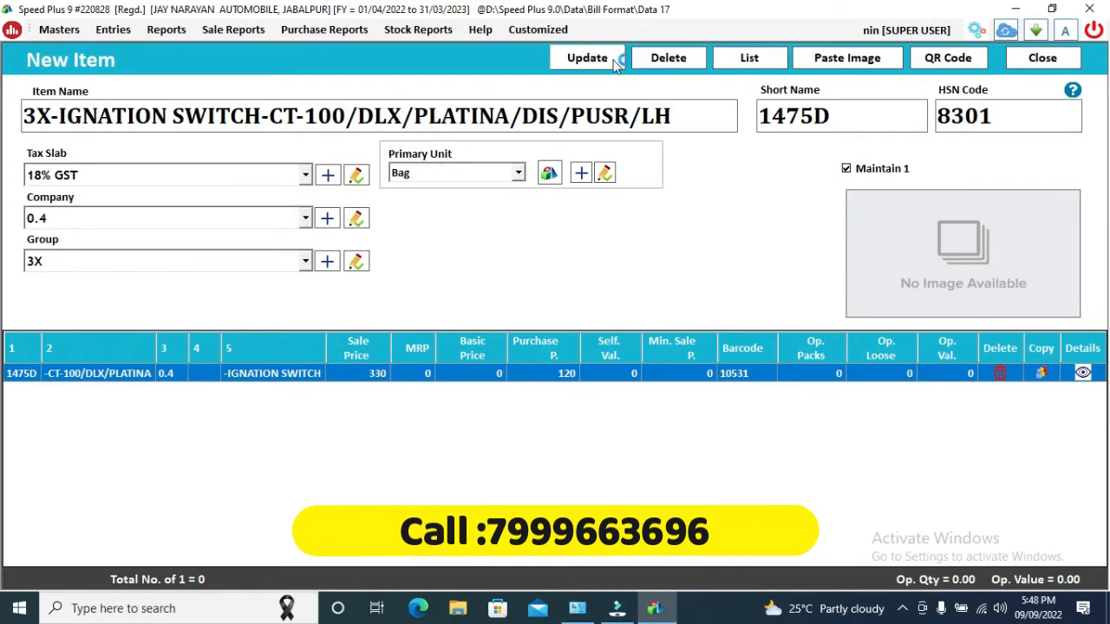
left_click(1028, 63)
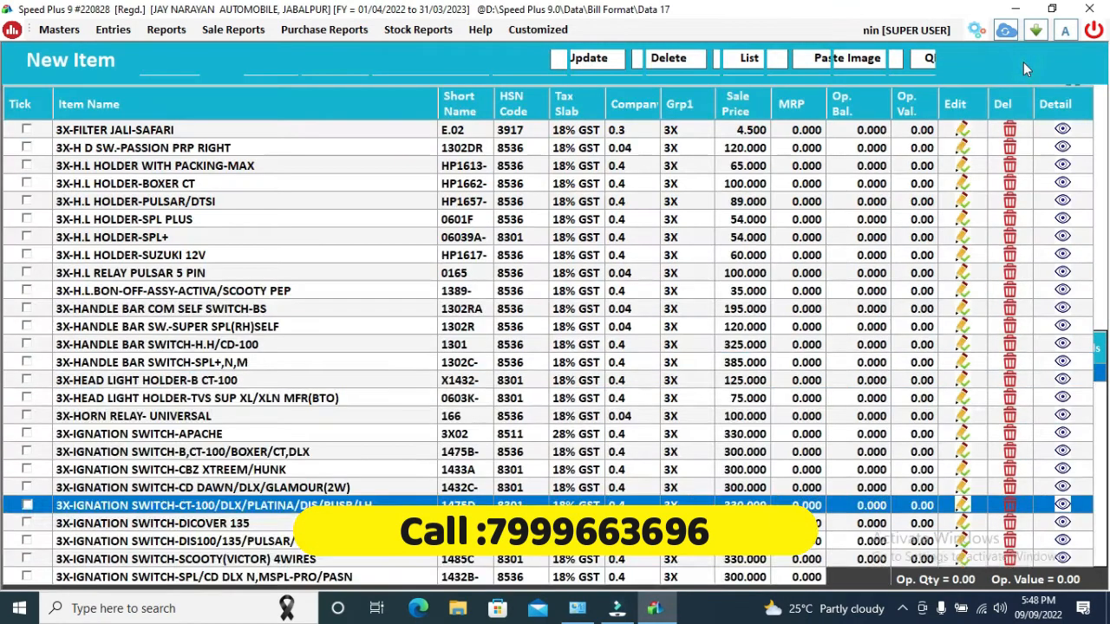
Step: Close the items list and begin a Credit sale bill dated 09/09/2022 for RAM TRADERS
left_click(910, 62)
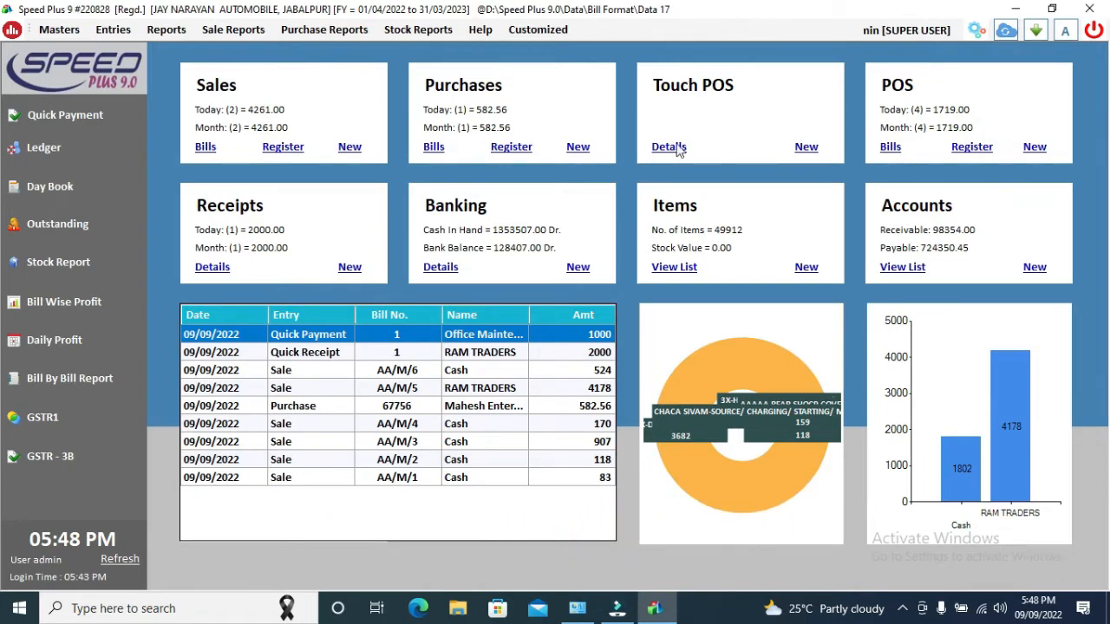
left_click(352, 147)
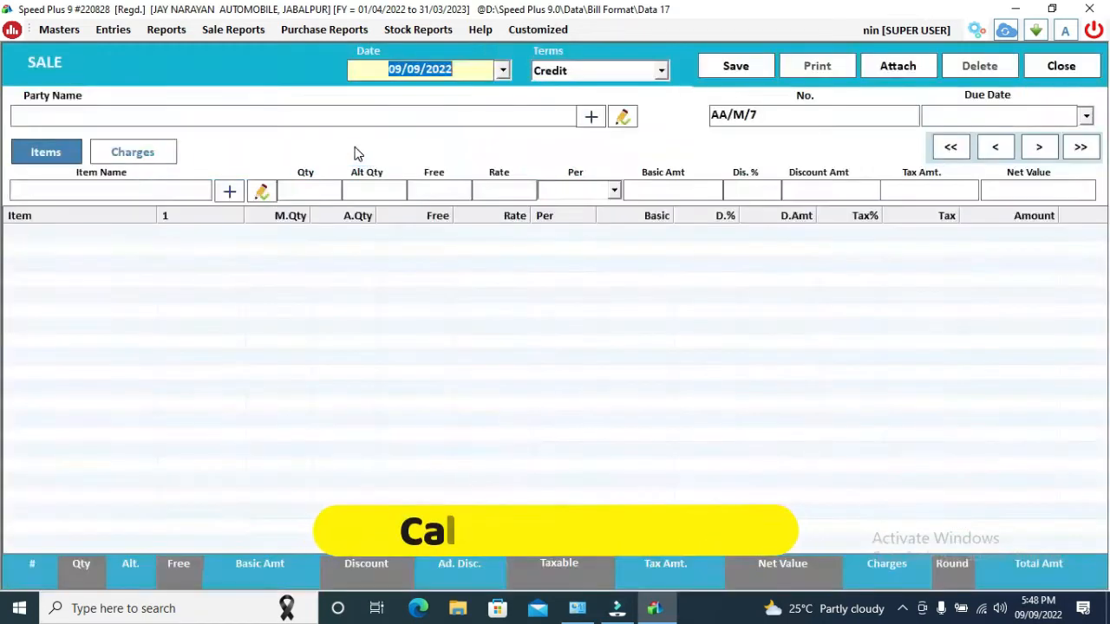
key("Return")
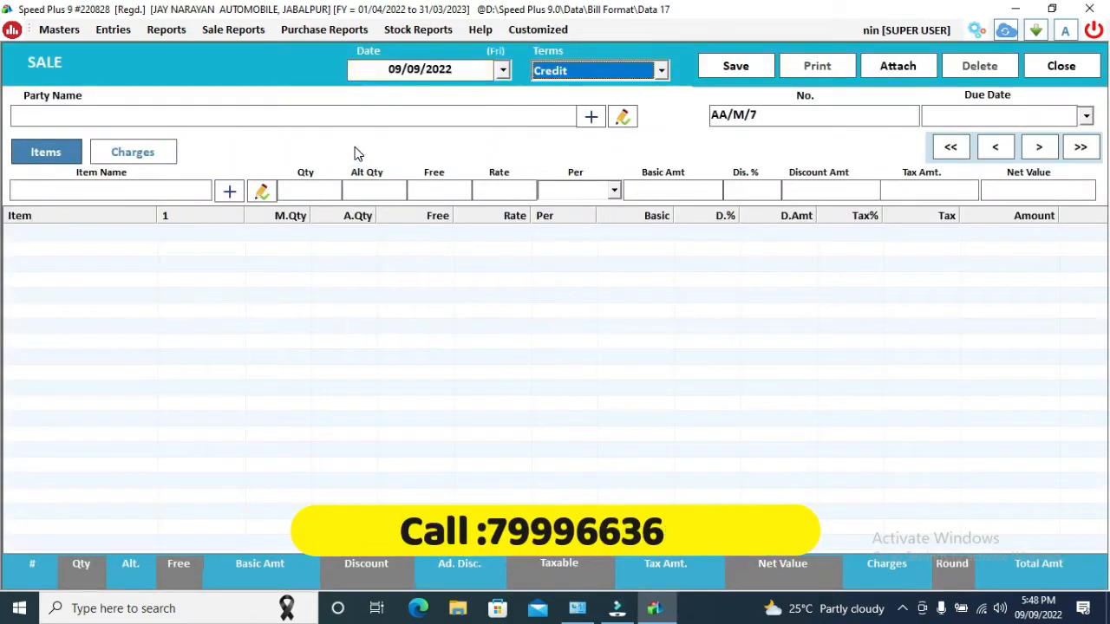
key("Return")
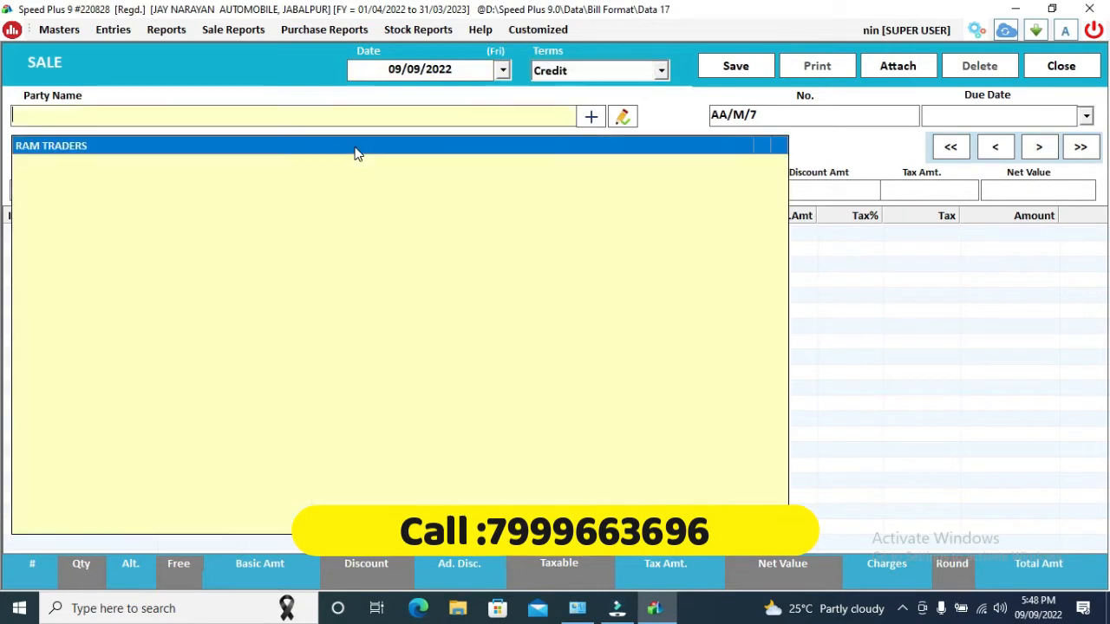
key("Return")
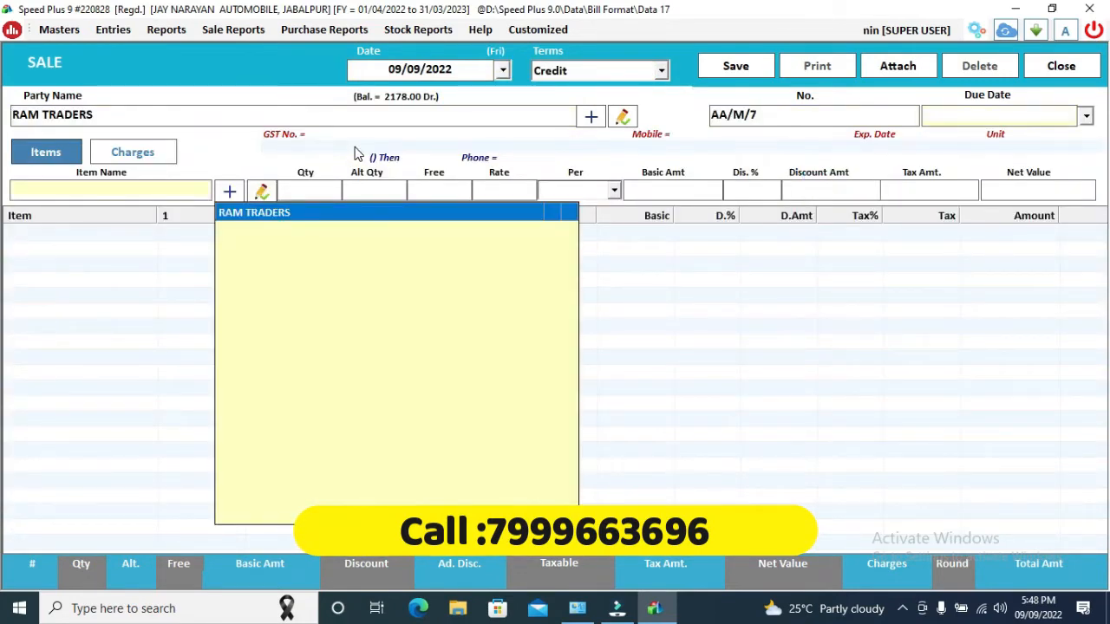
left_click(59, 194)
left_click(59, 190)
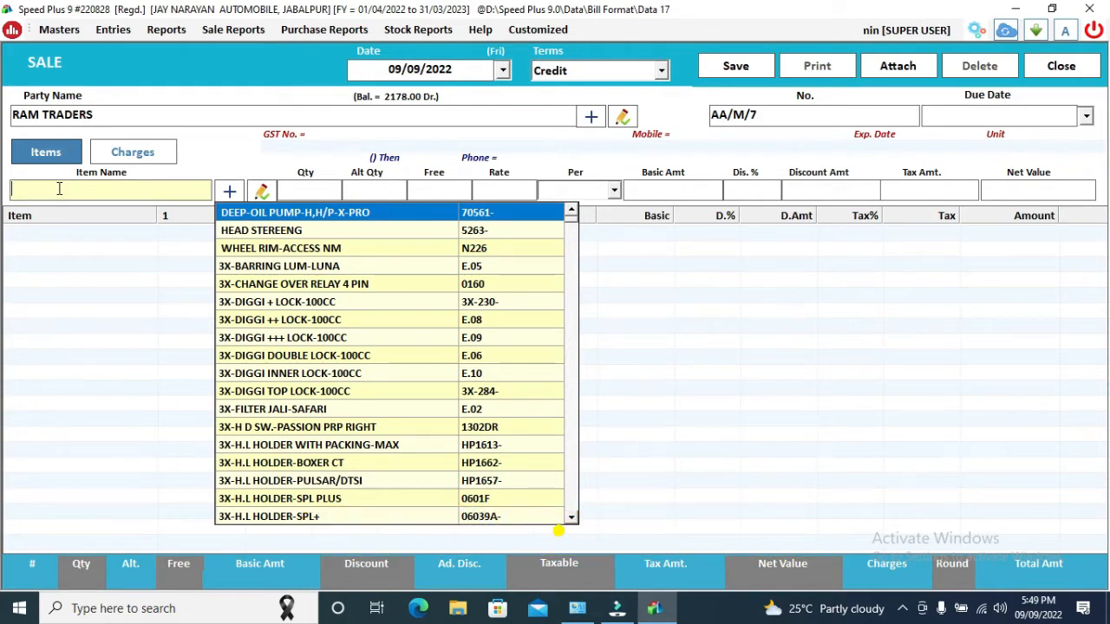
type("HP")
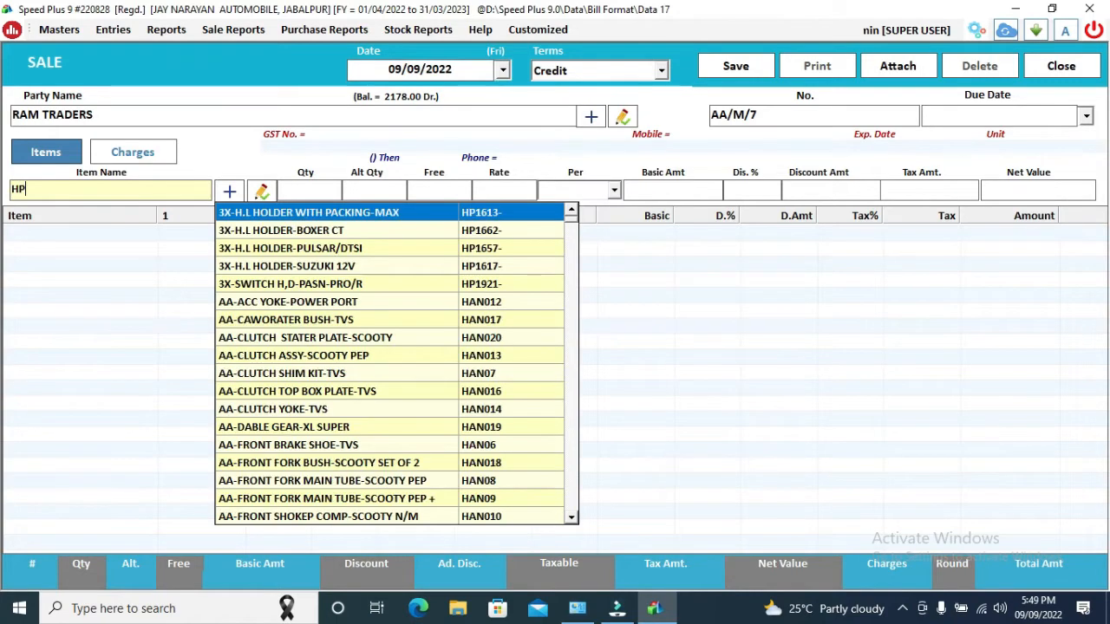
type("166")
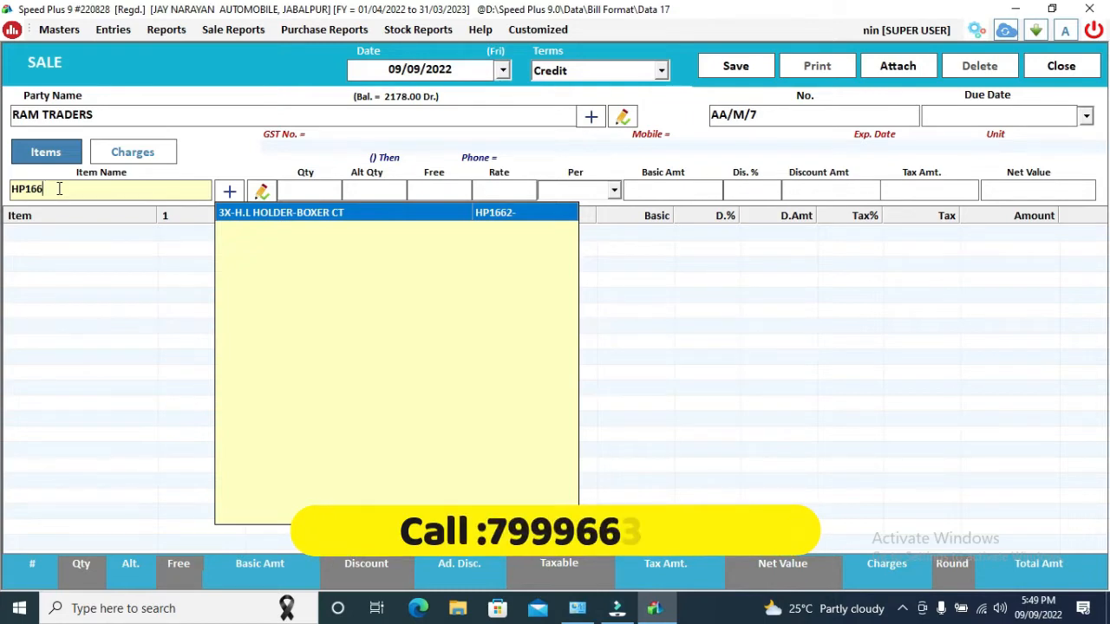
key("BackSpace")
key("BackSpace")
key("BackSpace")
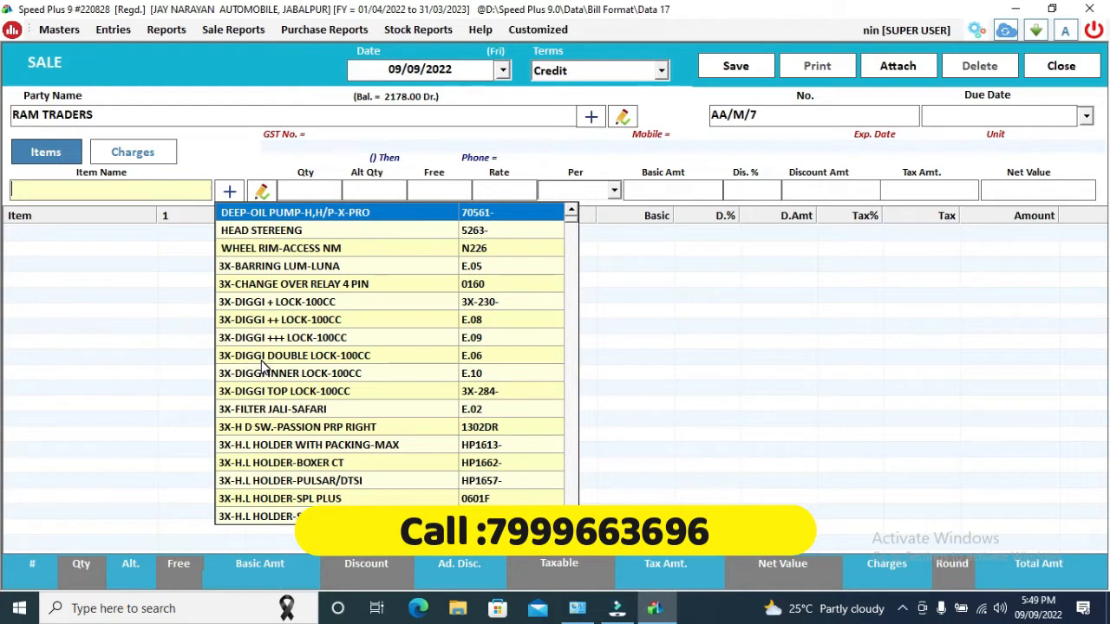
type("%")
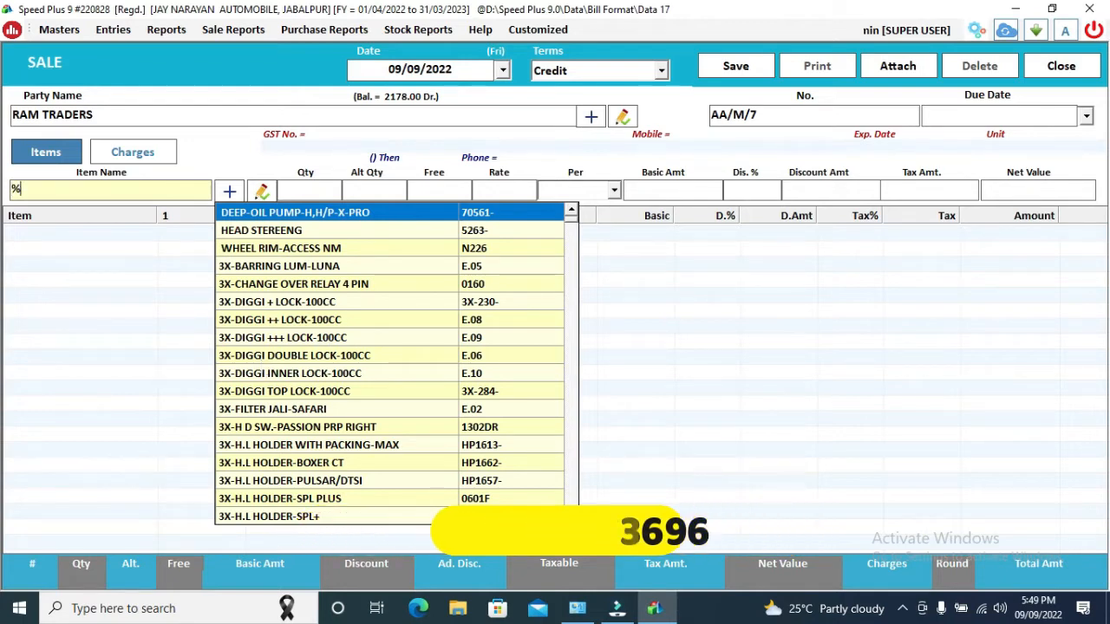
type("D")
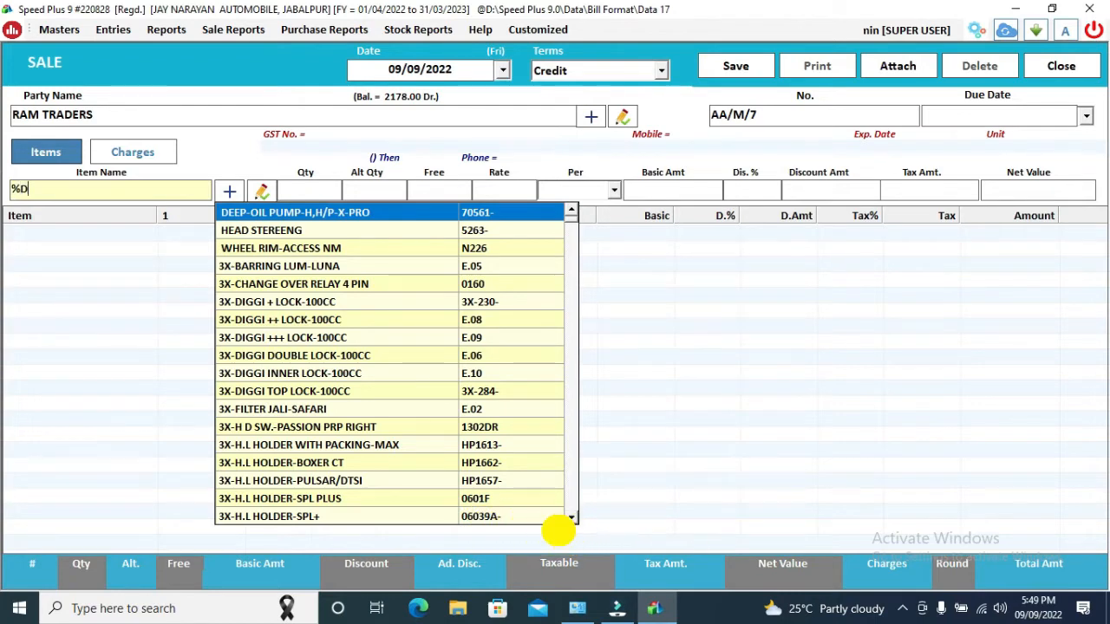
type("IGG")
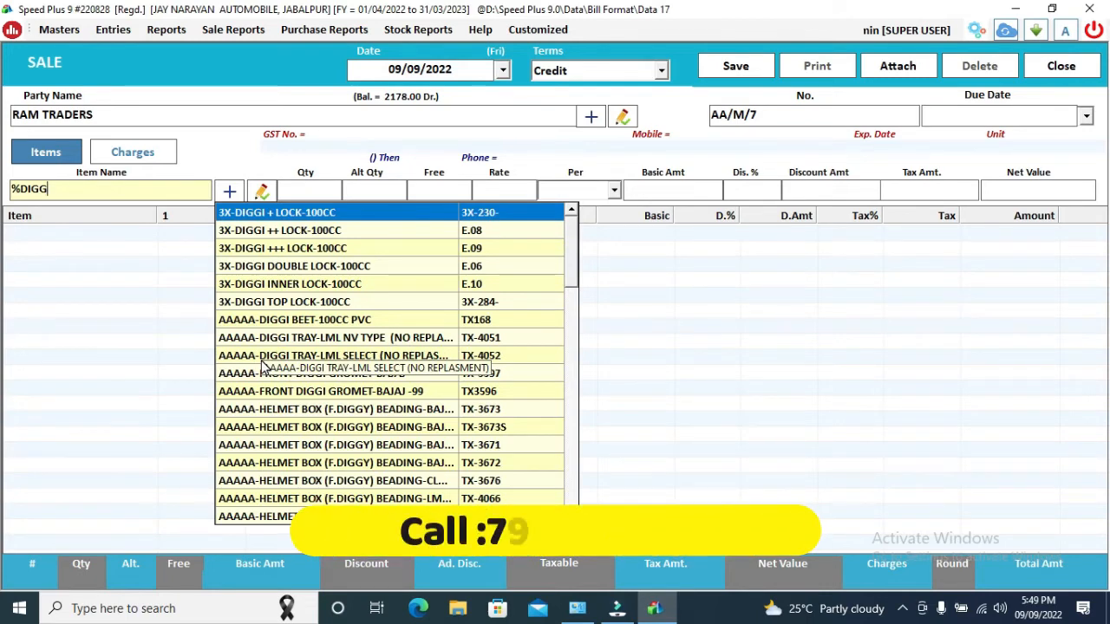
type("I")
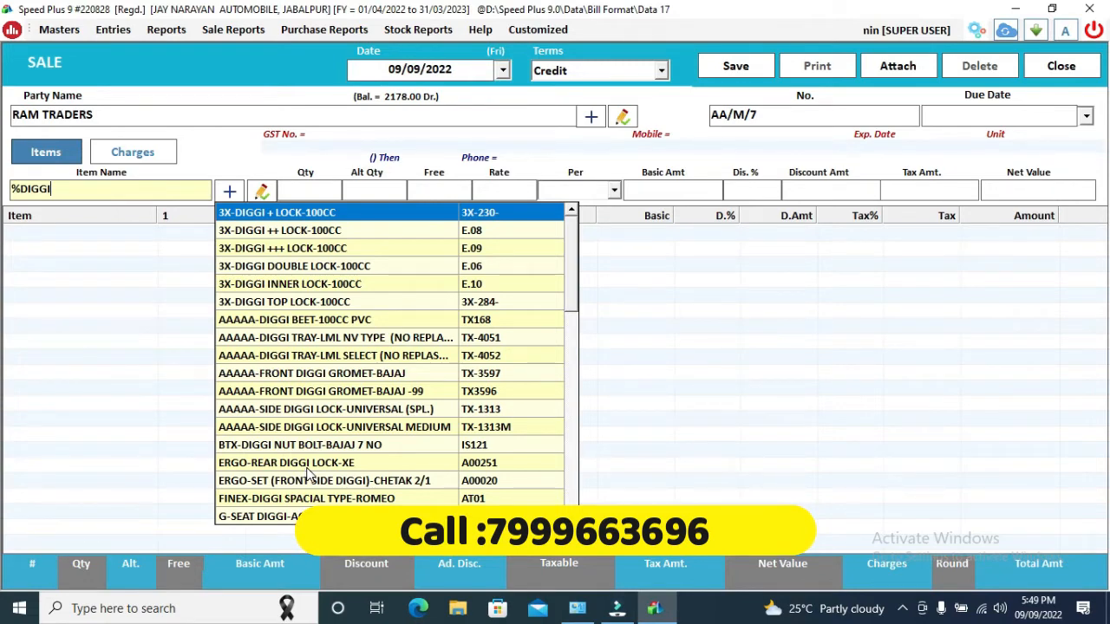
key("BackSpace")
key("BackSpace")
key("BackSpace")
key("BackSpace")
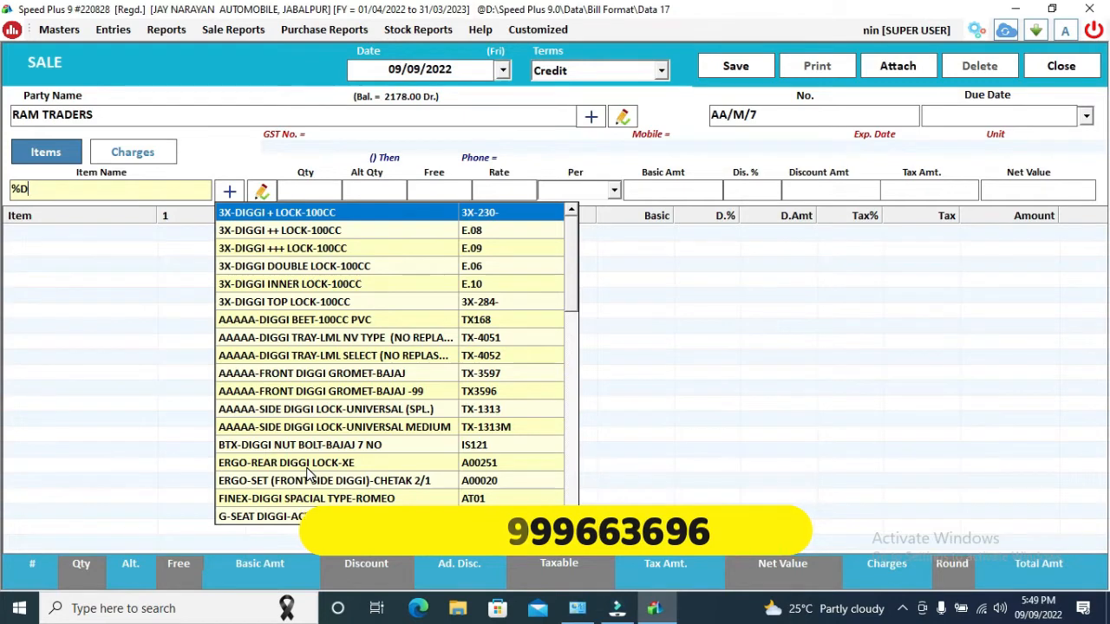
key("BackSpace")
key("BackSpace")
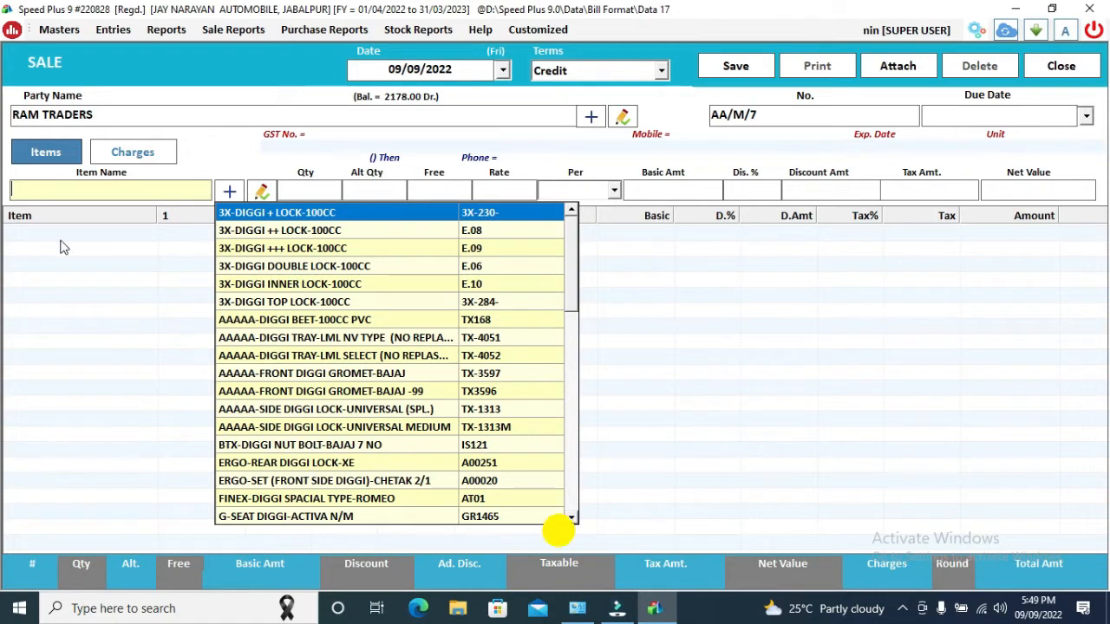
left_click(69, 197)
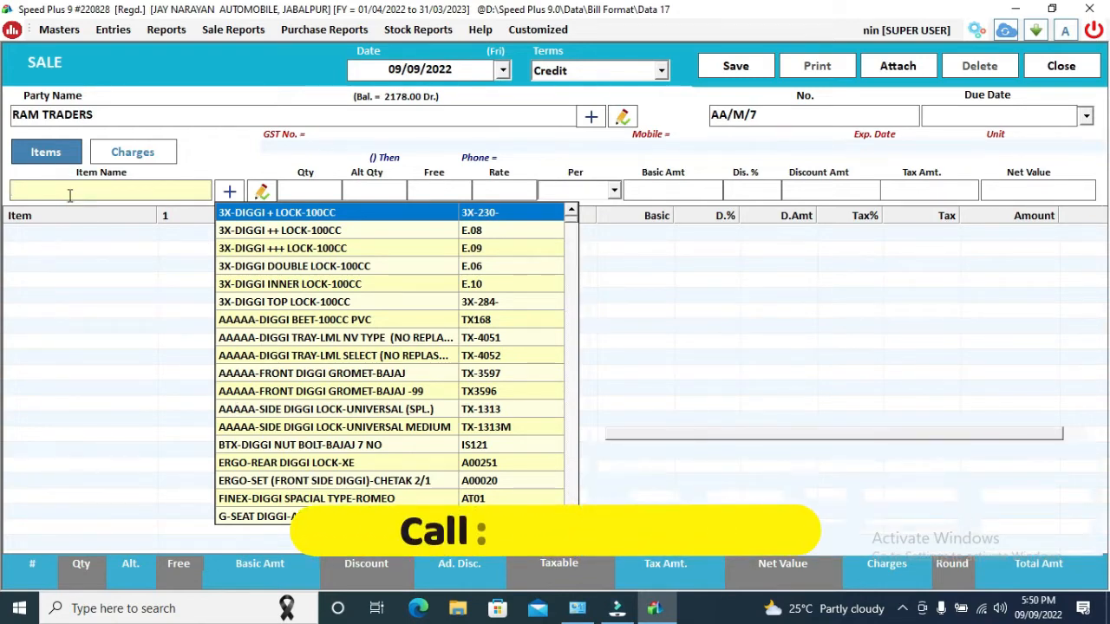
left_click(69, 196)
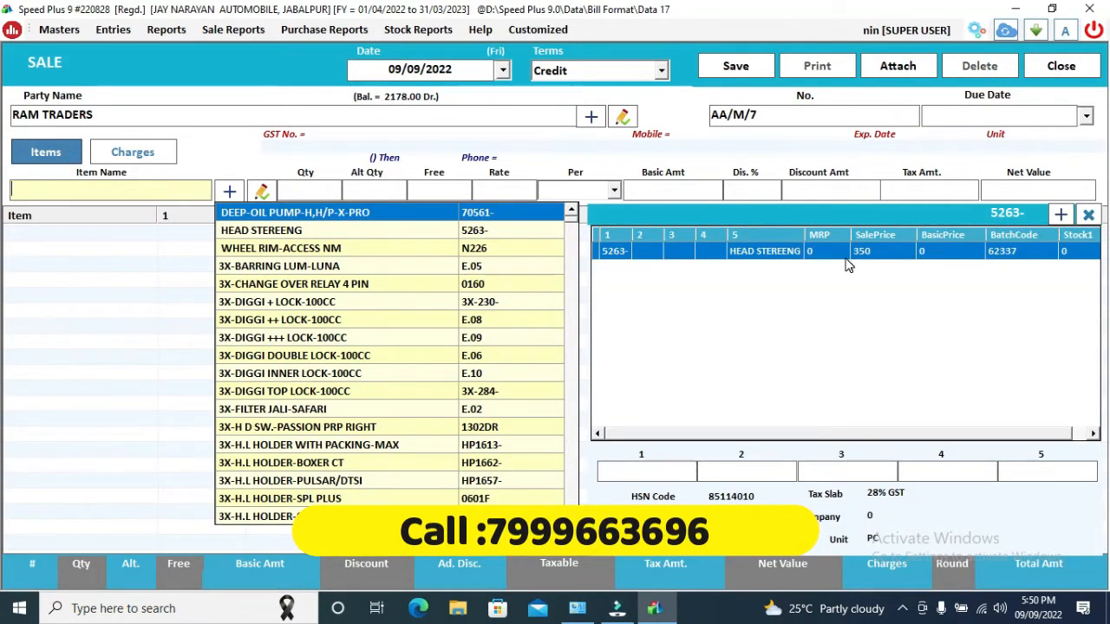
left_click(431, 337)
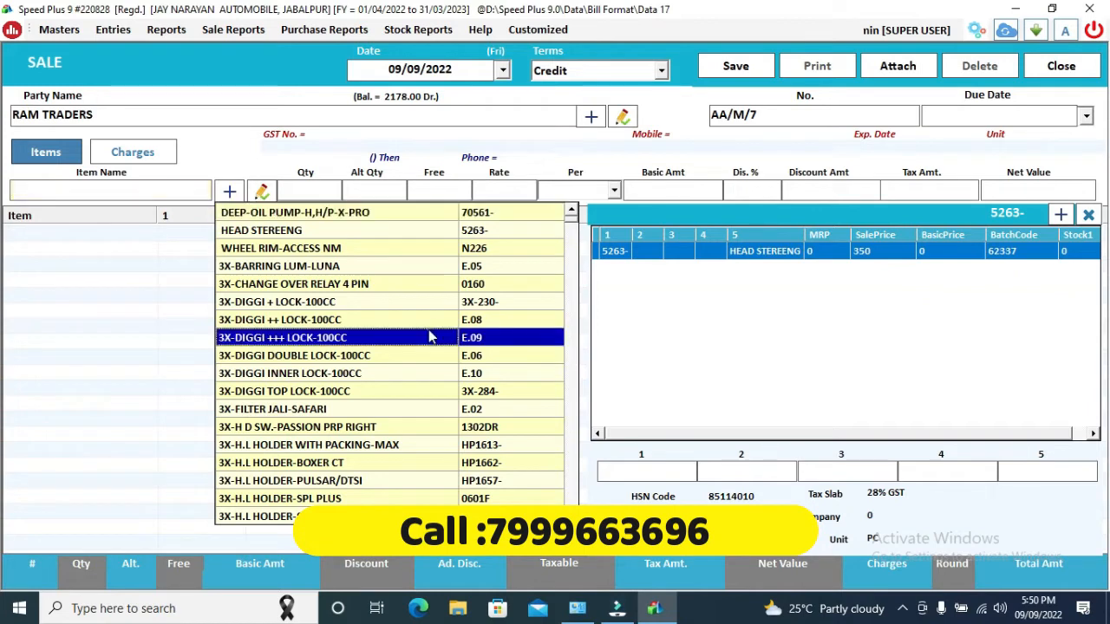
left_click(404, 378)
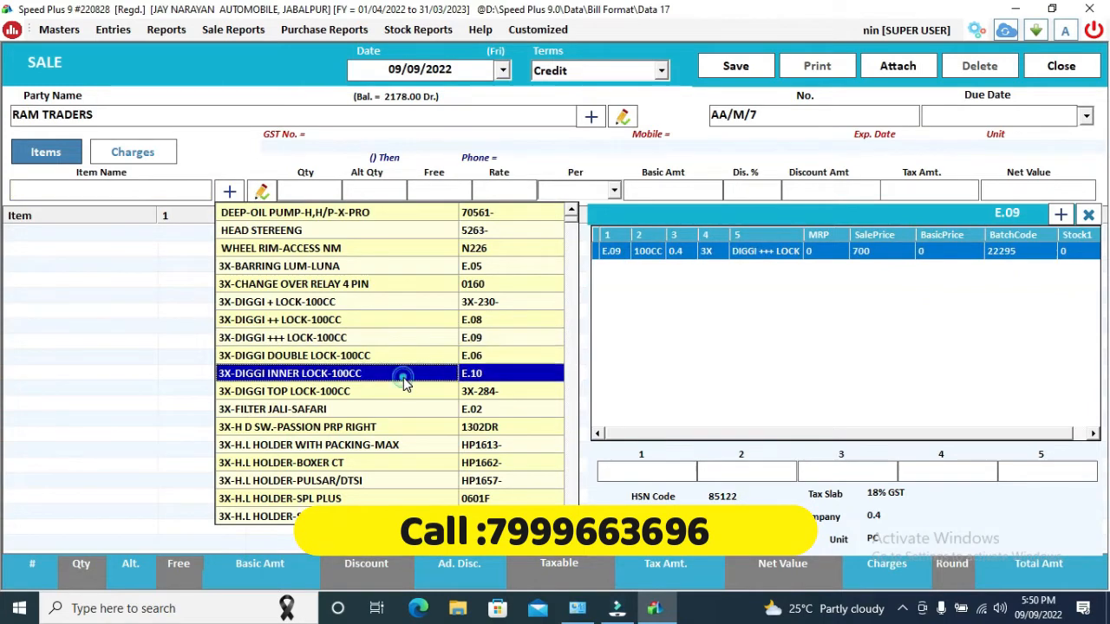
left_click(126, 189)
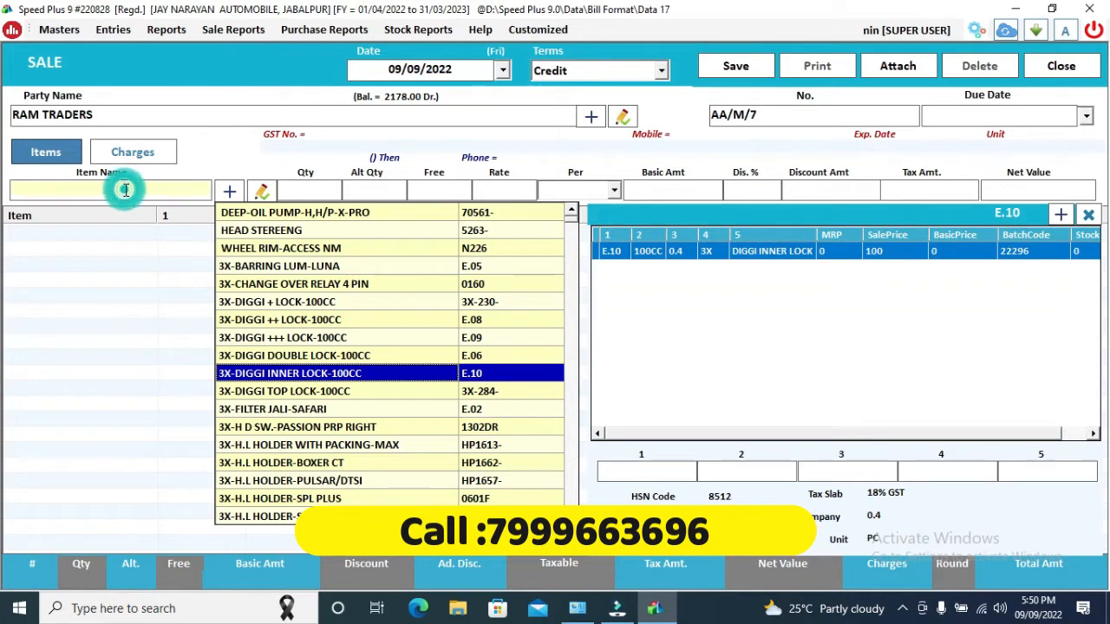
left_click(126, 190)
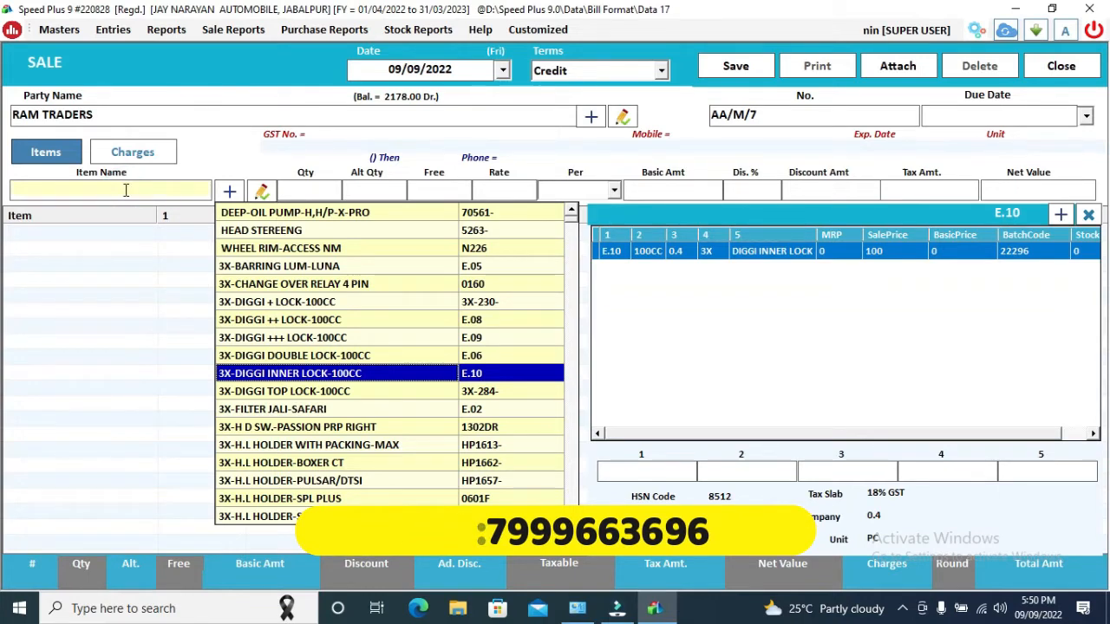
left_click(126, 190)
type("22")
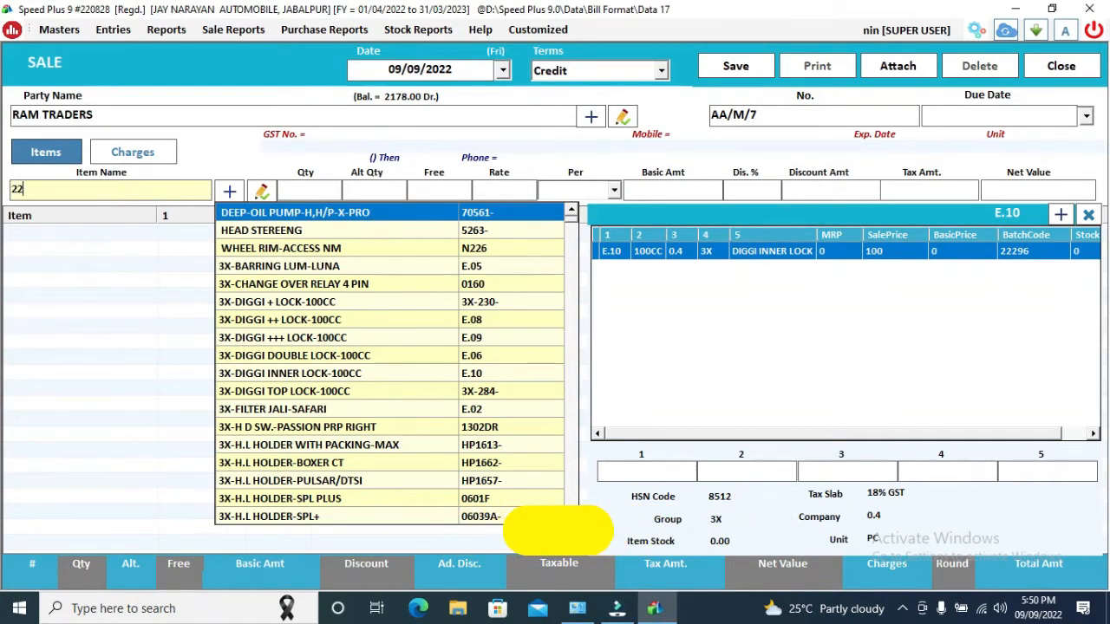
type("296")
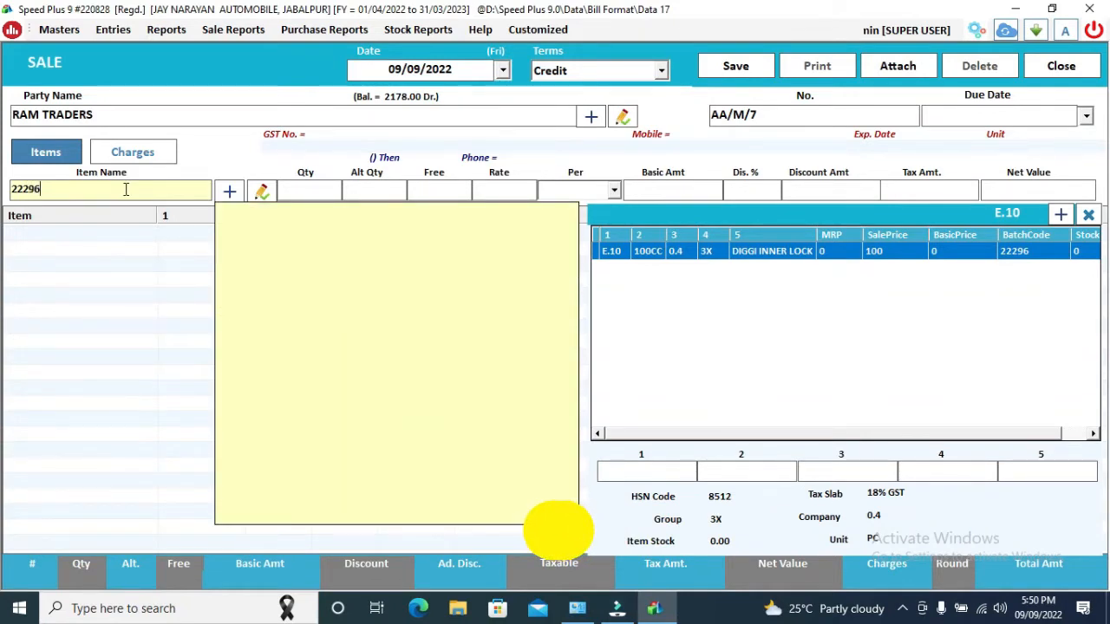
key("Return")
key("Return")
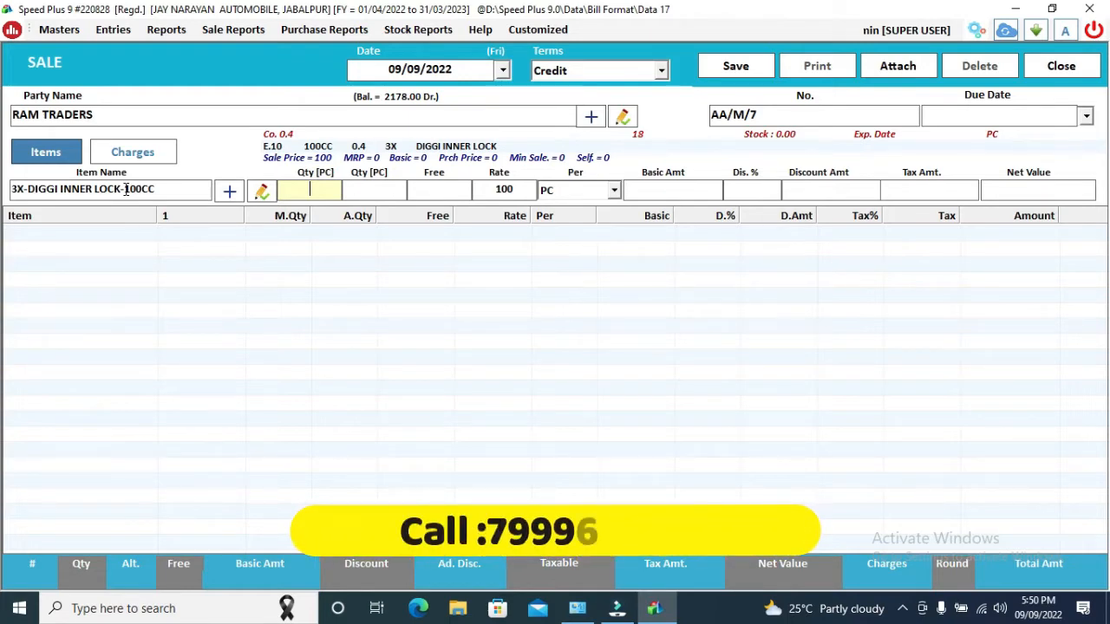
key("Escape")
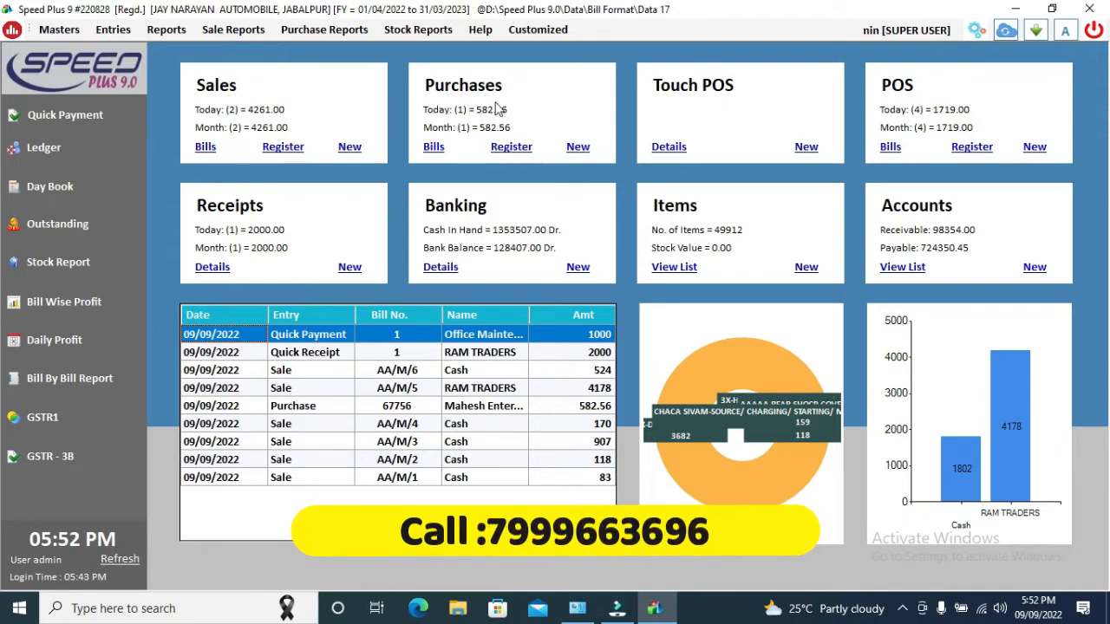
Step: Start a credit purchase from Mahesh Enterprises with bill number 2323
left_click(578, 147)
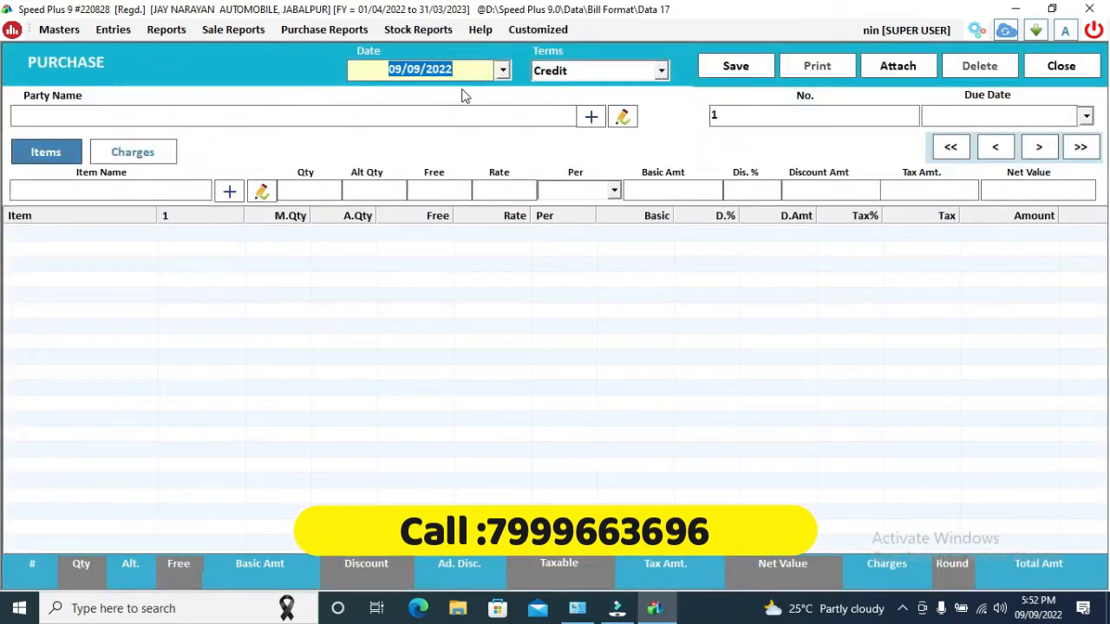
left_click(462, 77)
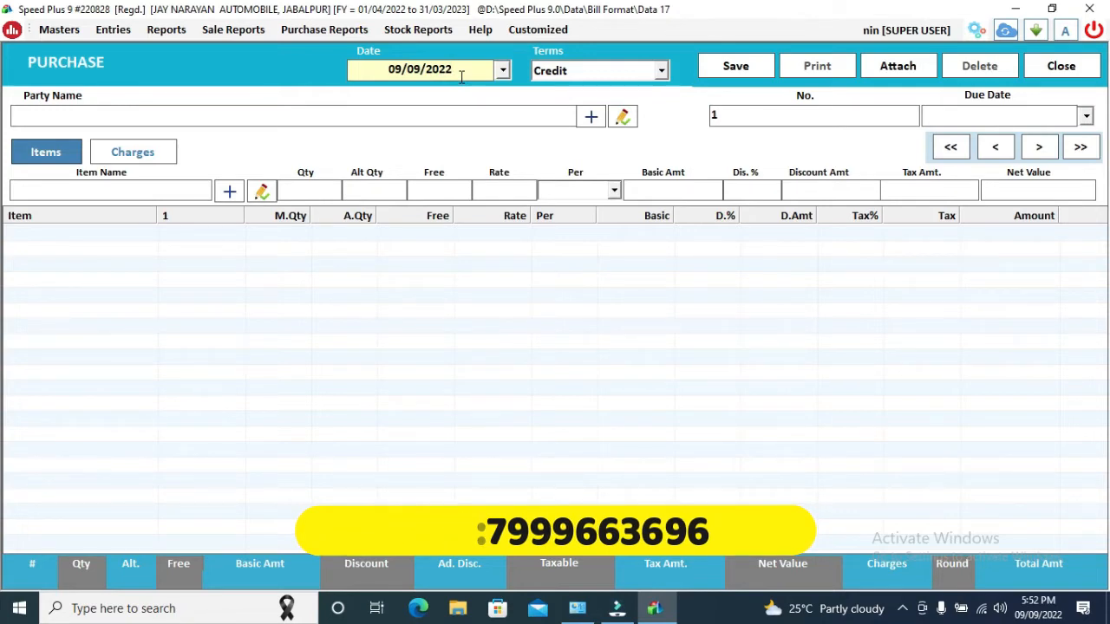
key("Return")
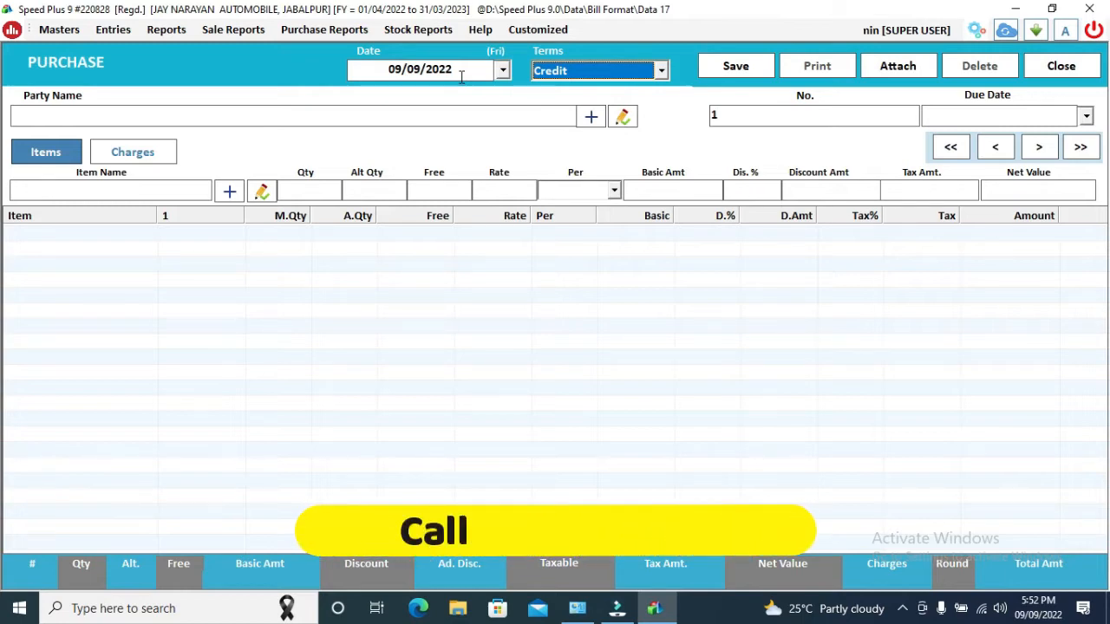
key("Return")
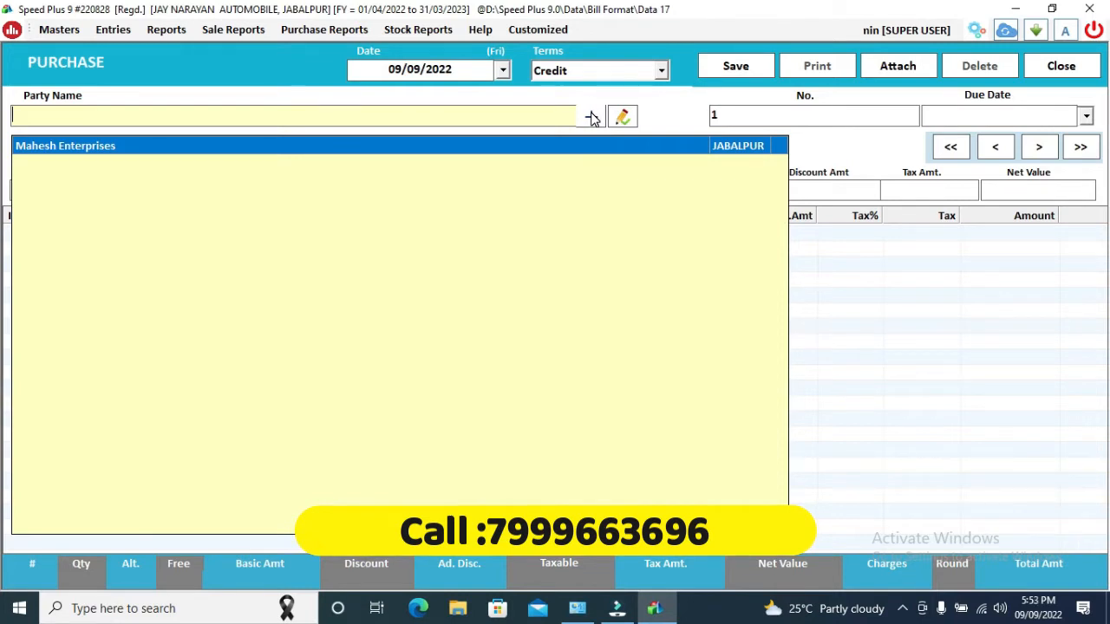
key("Return")
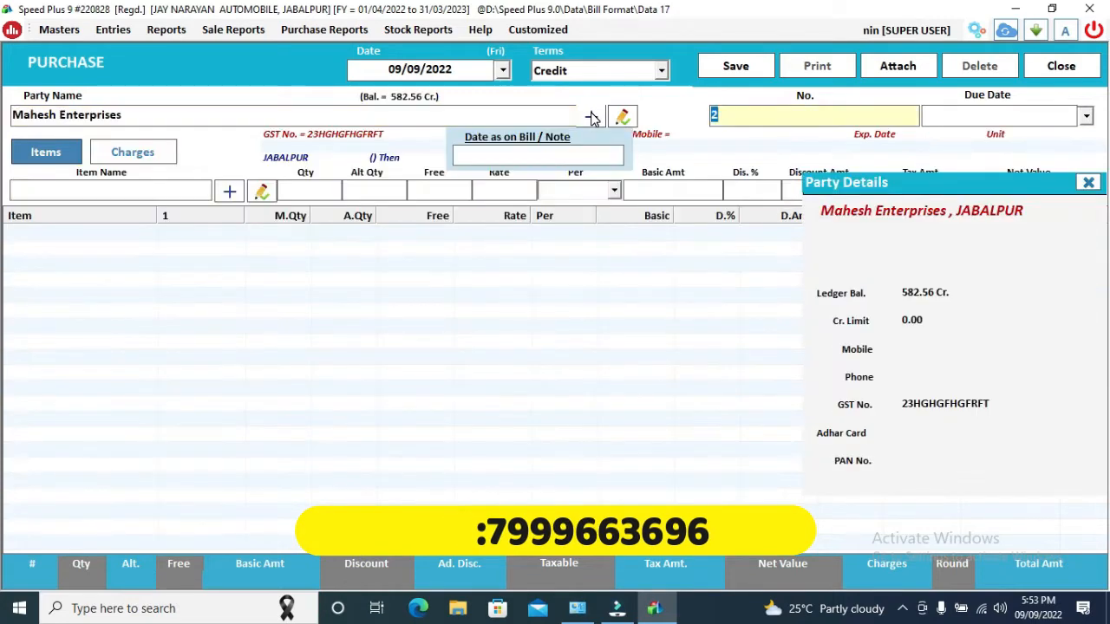
type("2323")
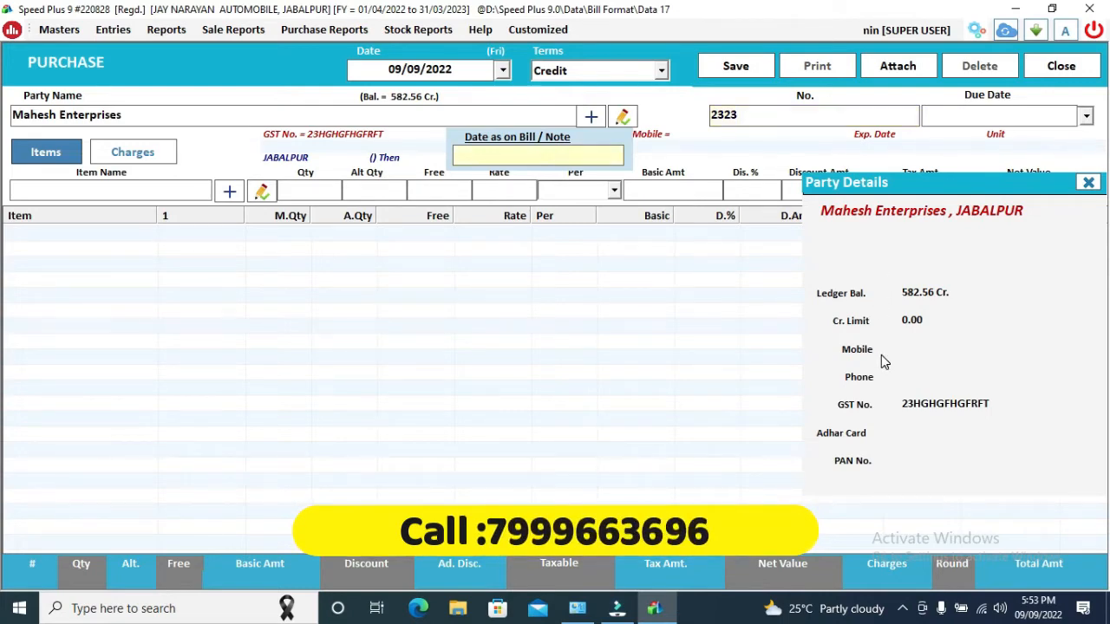
key("Return")
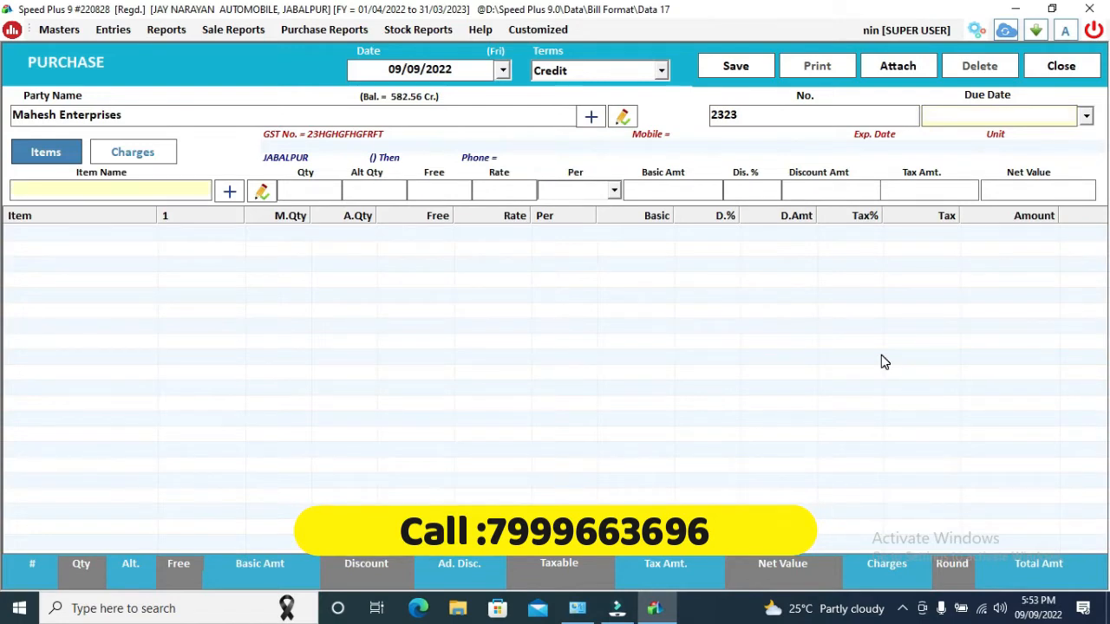
Step: Add 2 pieces of 3X-CHANGE OVER RELAY 4 PIN at rate 40 to the bill
key("Return")
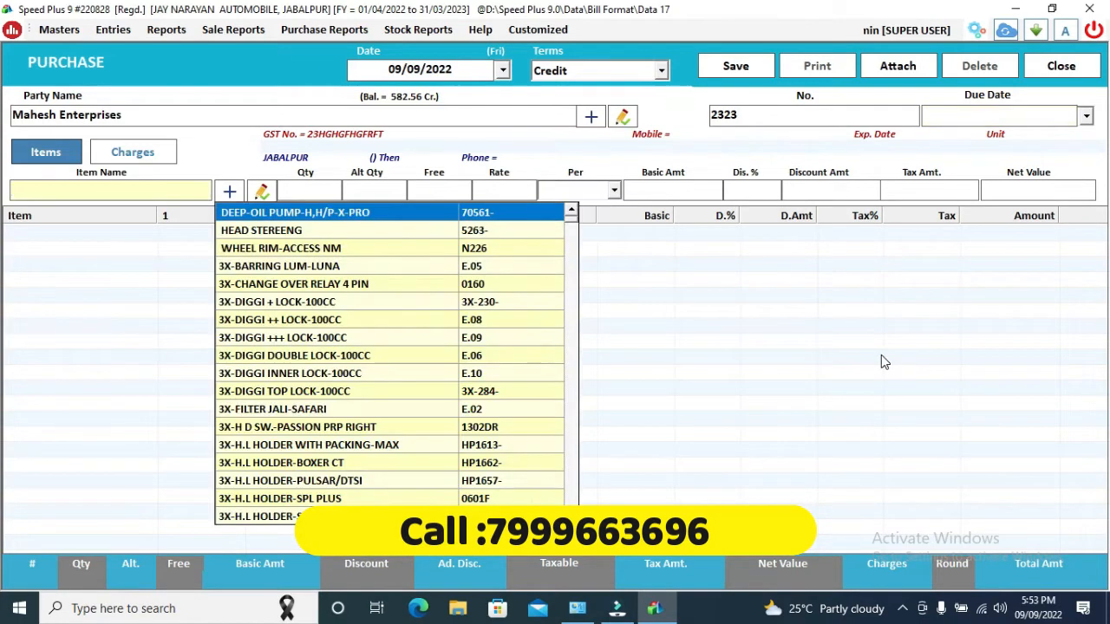
key("Down")
key("Down")
key("Down")
key("Down")
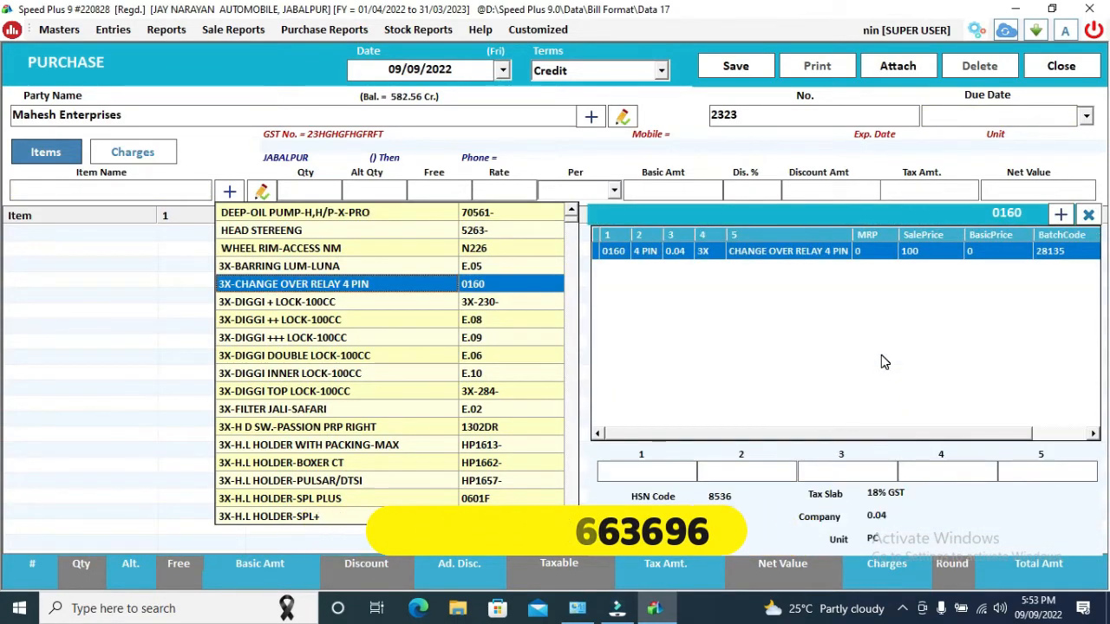
key("Return")
key("Return")
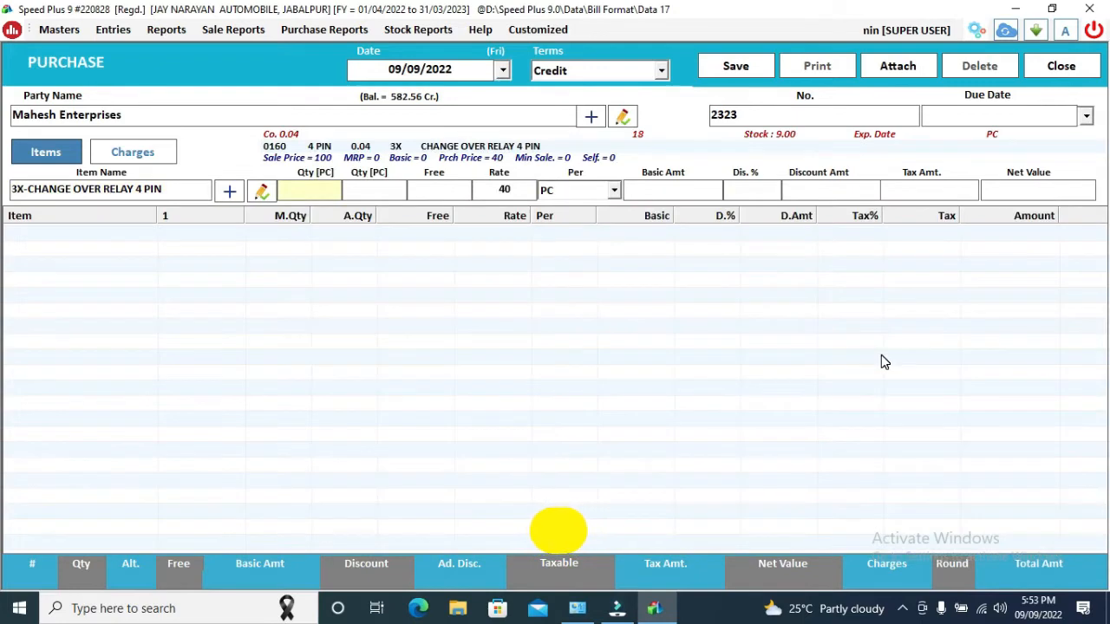
type("2")
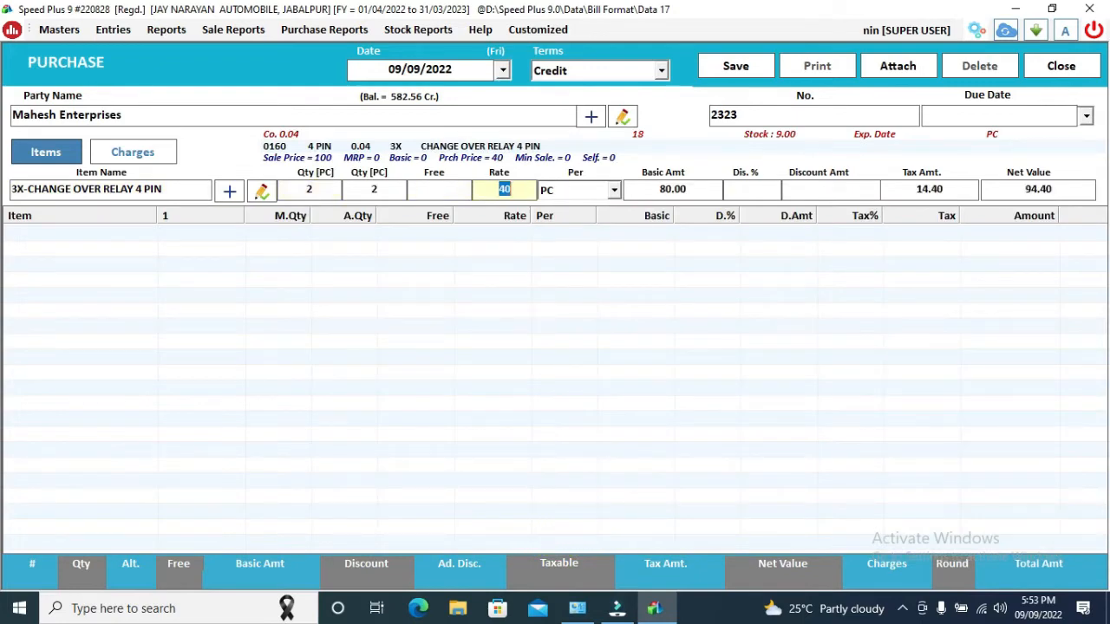
key("Return")
key("Return")
key("Return")
key("Return")
key("Return")
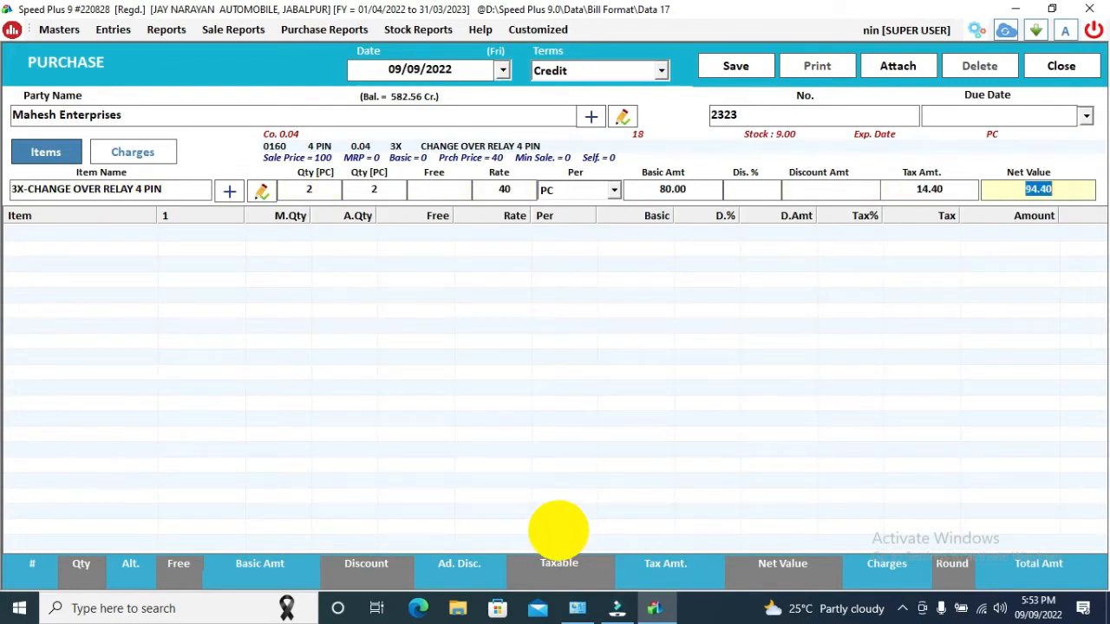
key("Return")
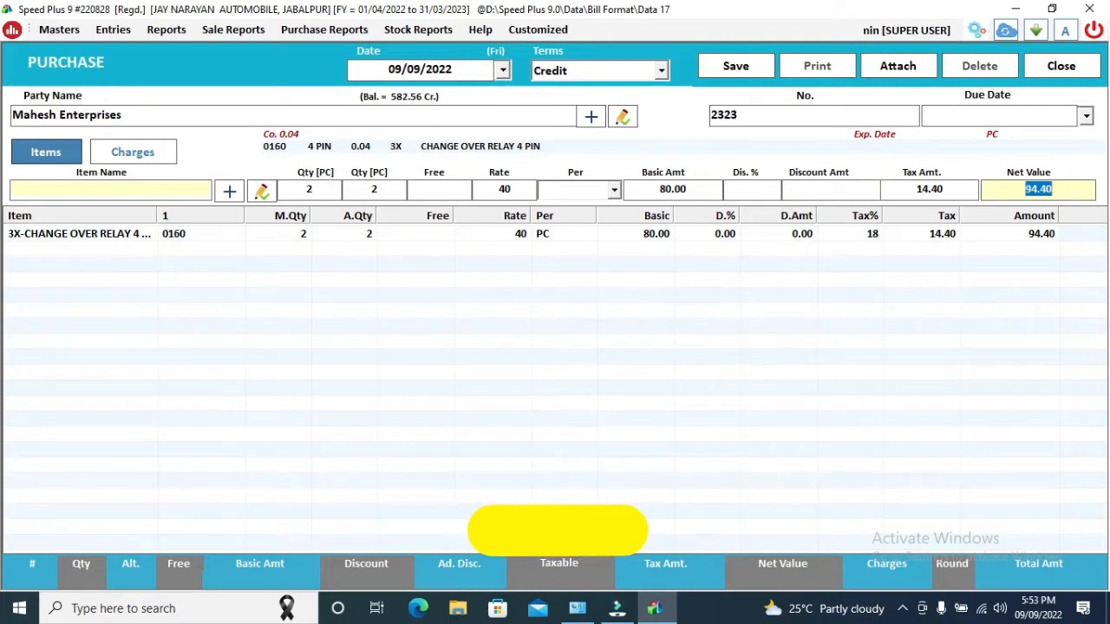
left_click(170, 190)
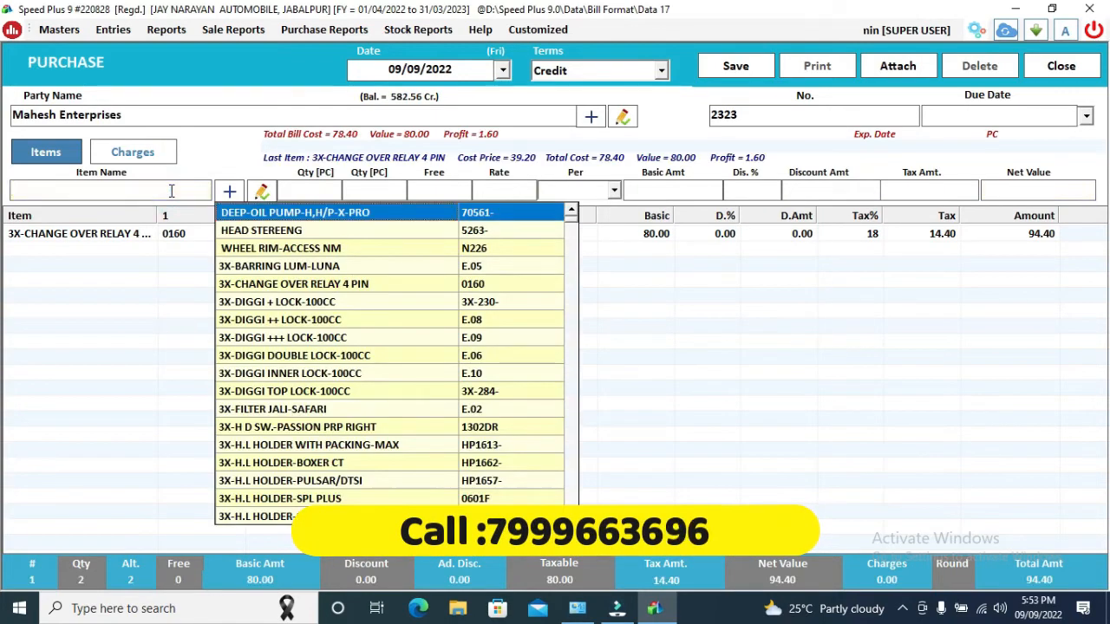
Step: Add 2 sets of A.R-PETROL TAP LOCK TYPE-H. UNICORN at rate 67
key("Down")
key("Down")
key("Down")
key("Down")
key("Down")
key("Down")
key("Down")
key("Down")
key("Down")
key("Down")
key("Down")
key("Down")
key("Down")
key("Down")
key("Down")
key("Down")
key("Down")
key("Down")
key("Down")
key("Down")
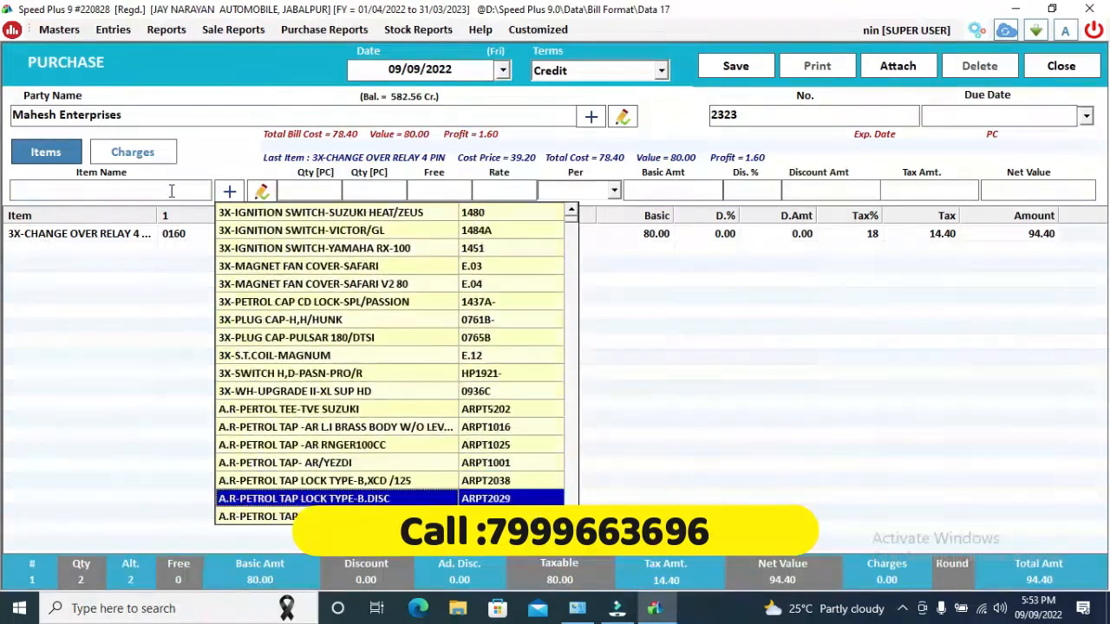
key("Down")
key("Down")
key("Down")
key("Down")
key("Down")
key("Down")
key("Down")
key("Down")
key("Down")
key("Down")
key("Down")
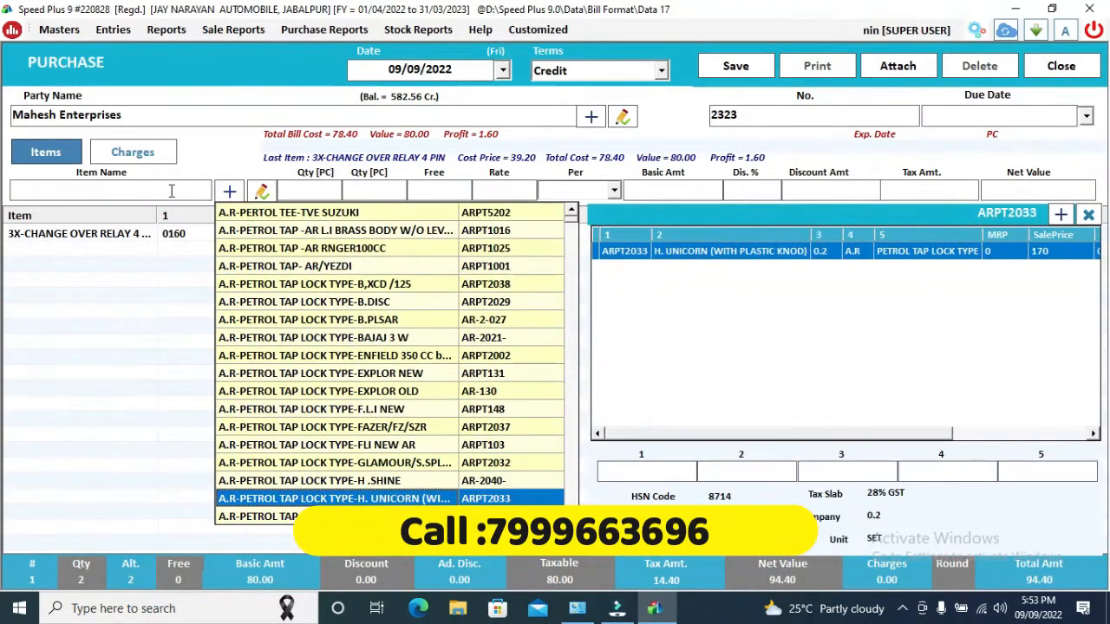
key("Return")
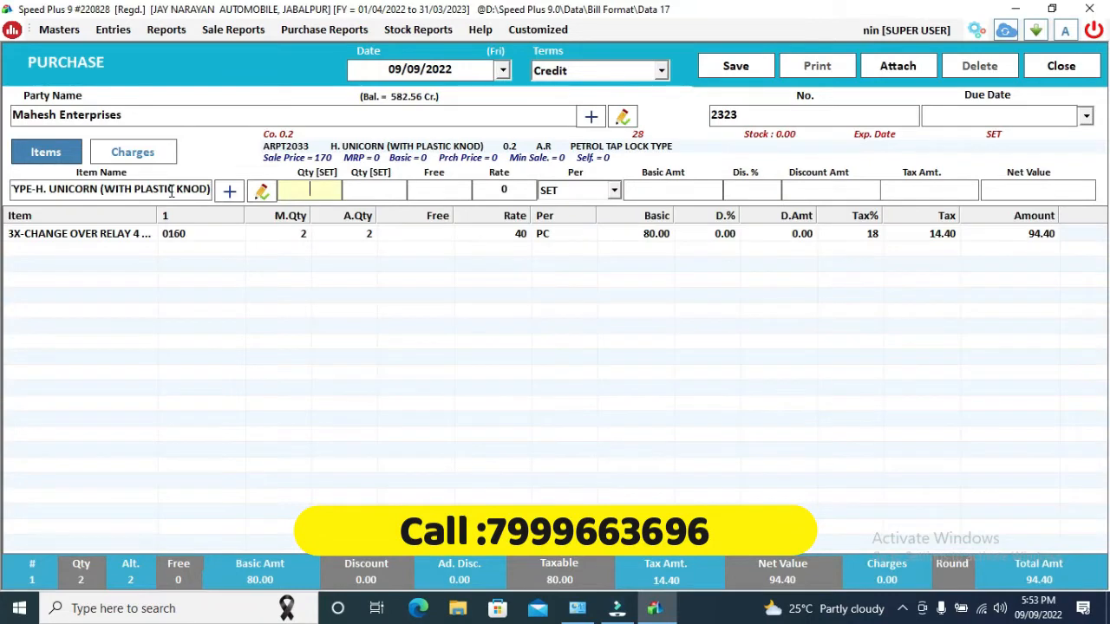
type("2")
key("Return")
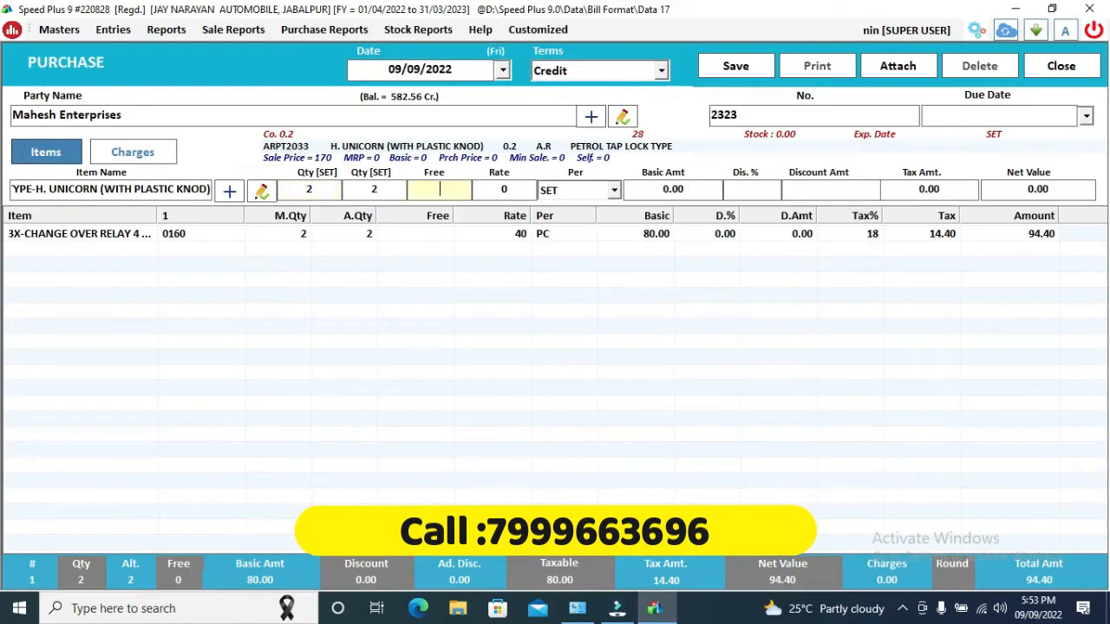
type("67")
key("Return")
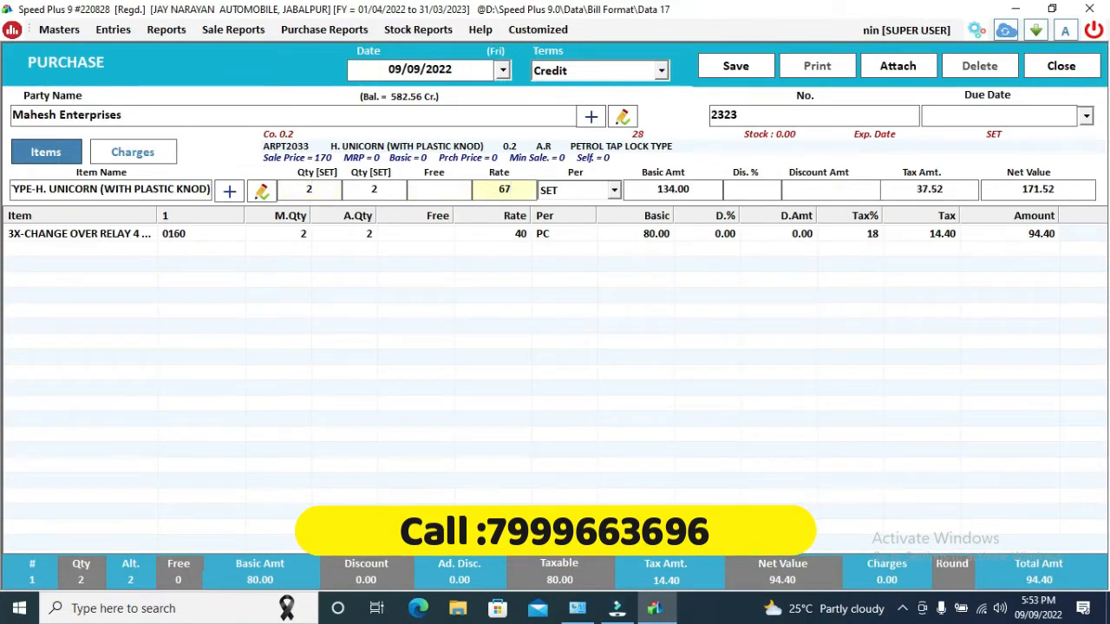
key("Return")
key("Return")
key("Return")
key("Return")
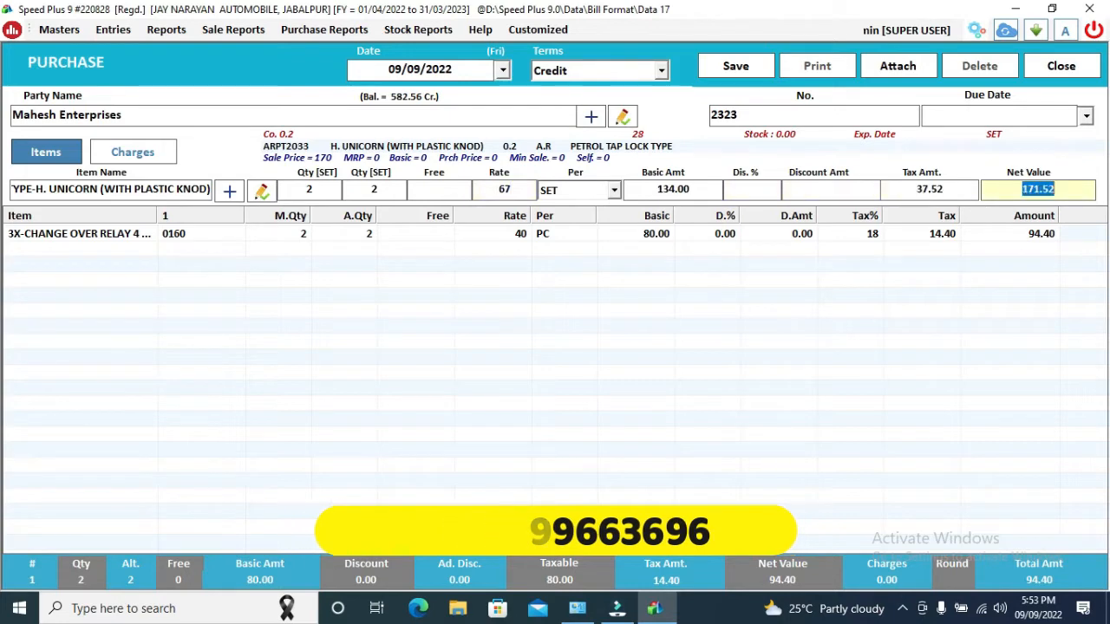
key("Return")
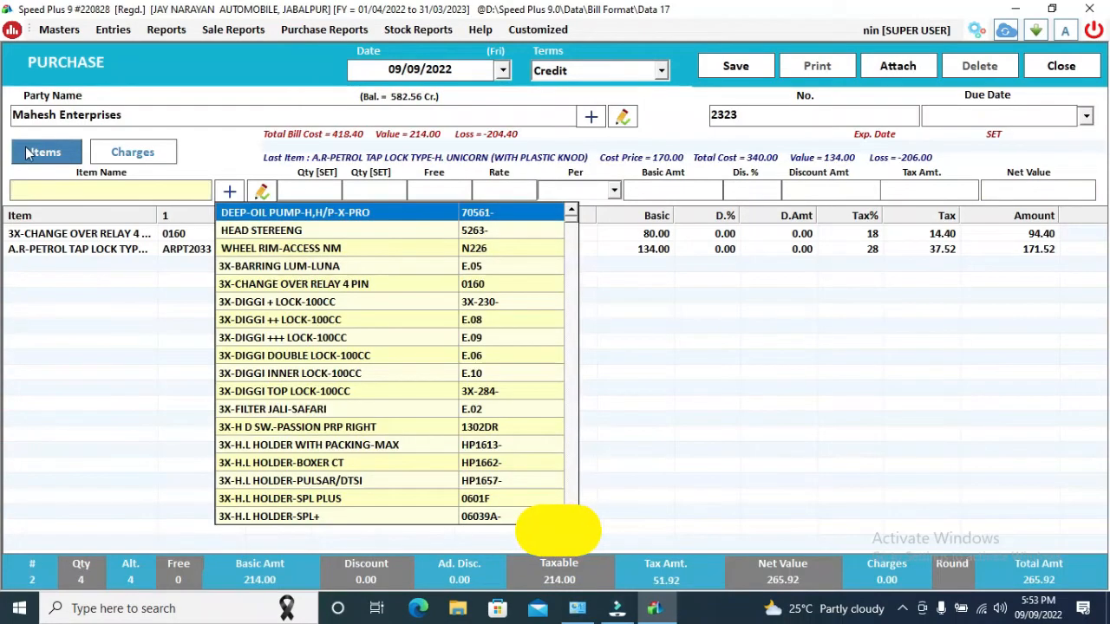
Step: Save the purchase bill, acknowledge the saved message, and close the purchase form
left_click(747, 73)
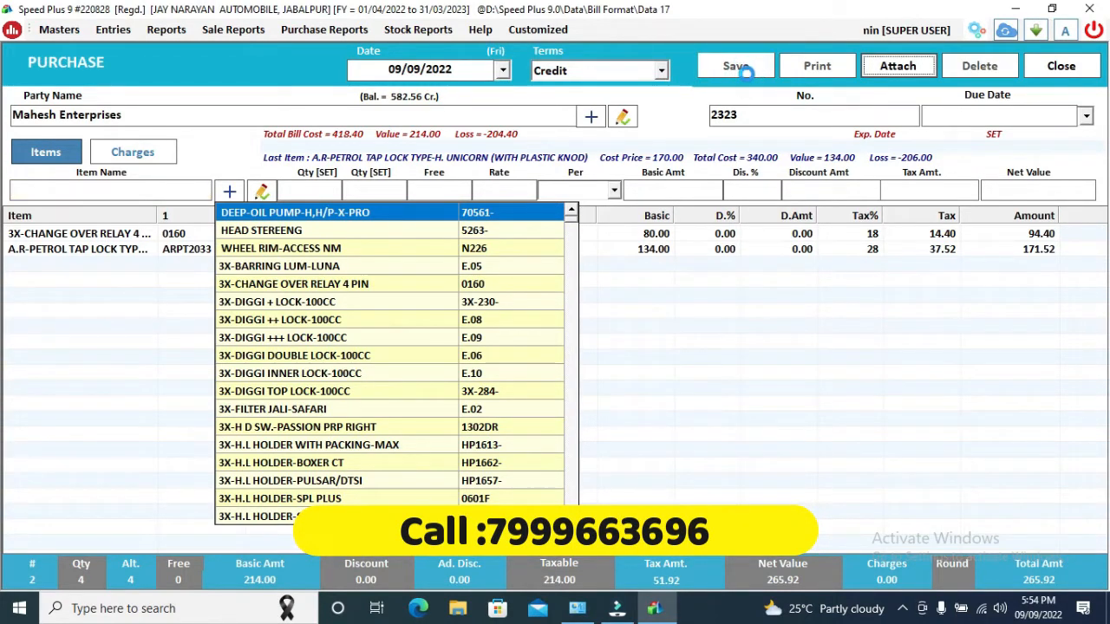
key("Return")
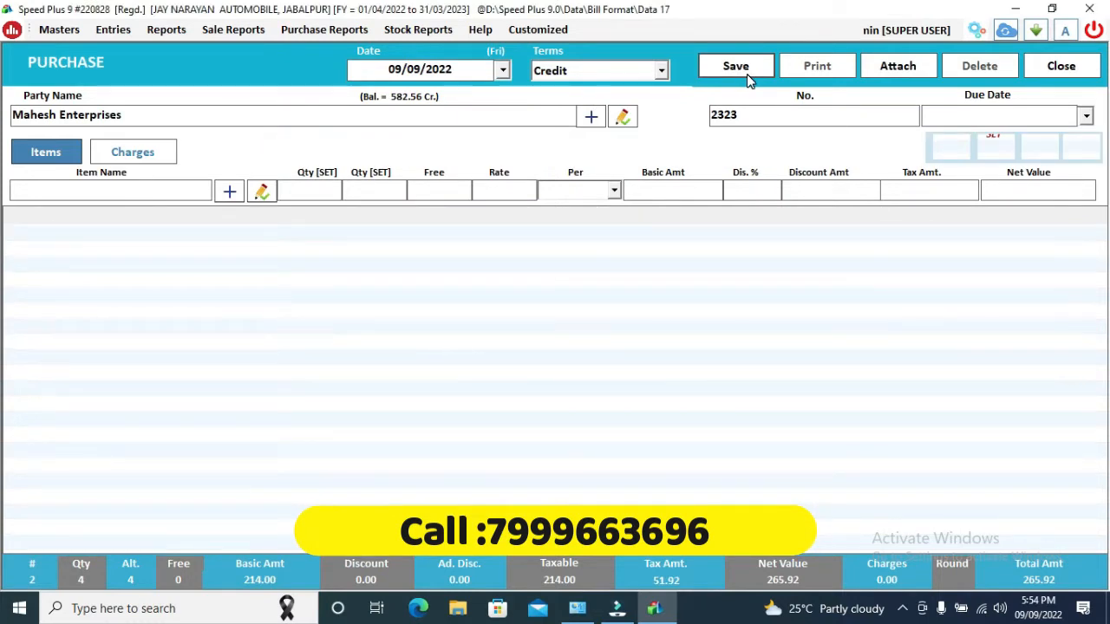
left_click(1051, 73)
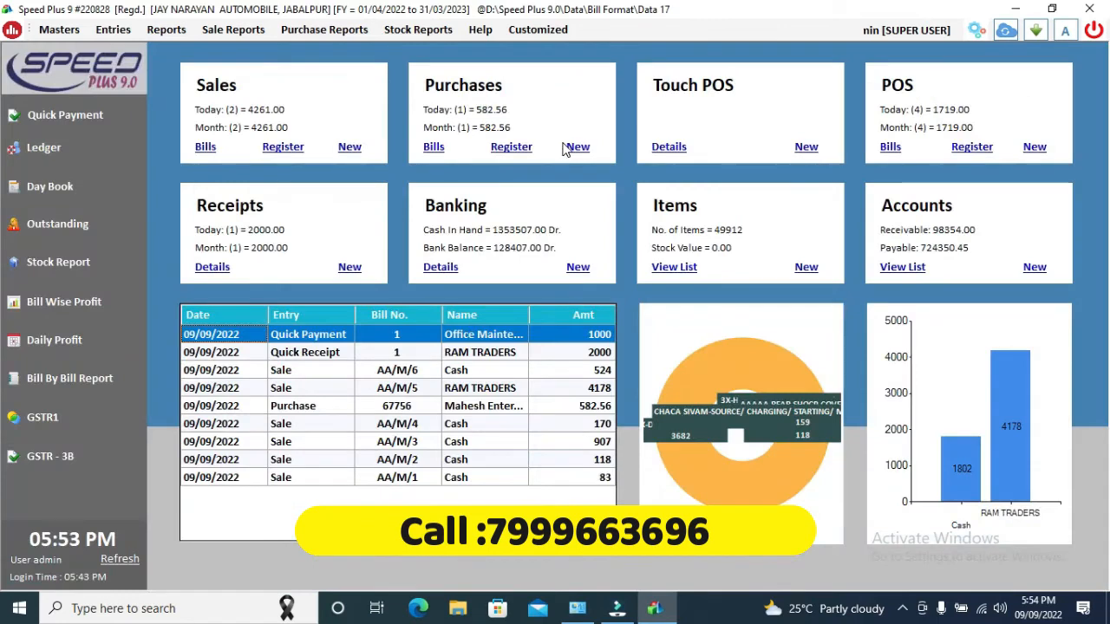
left_click(433, 147)
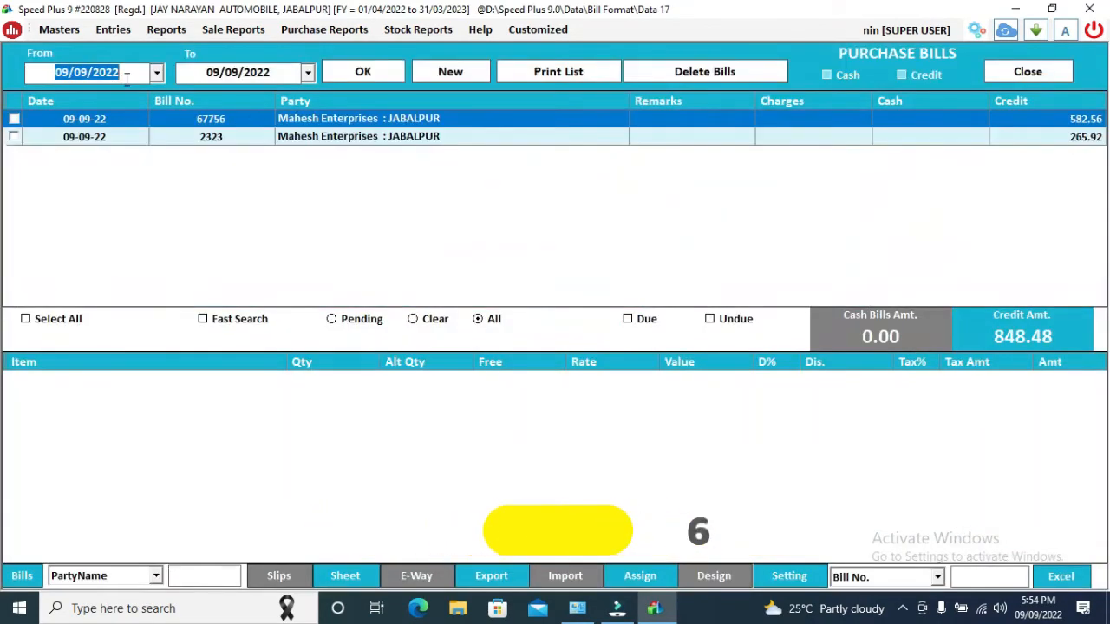
left_click(365, 144)
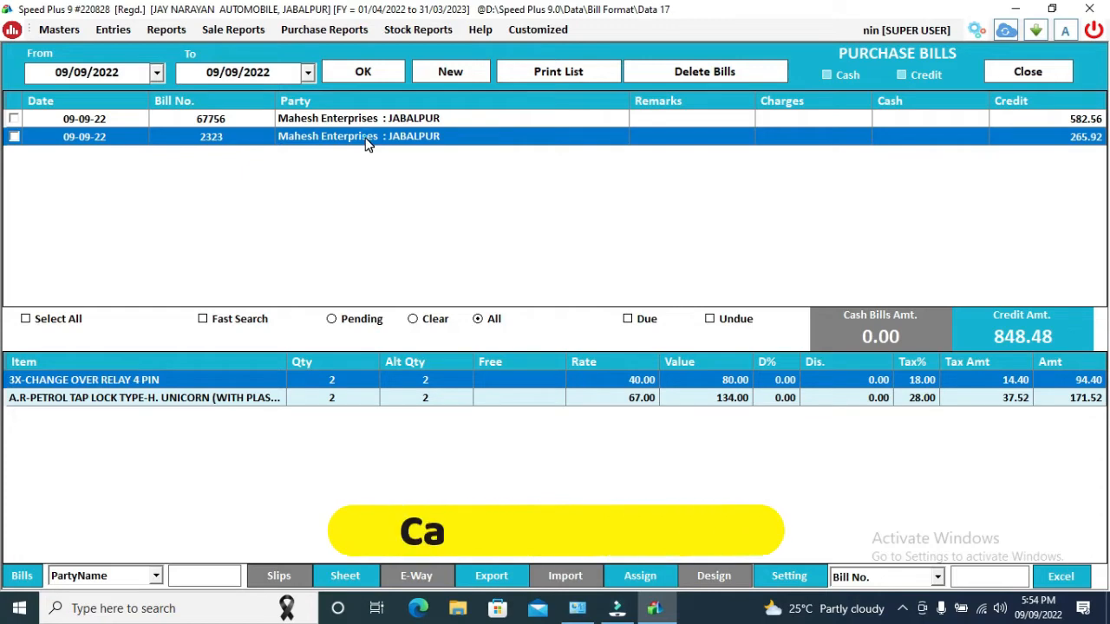
double_click(365, 138)
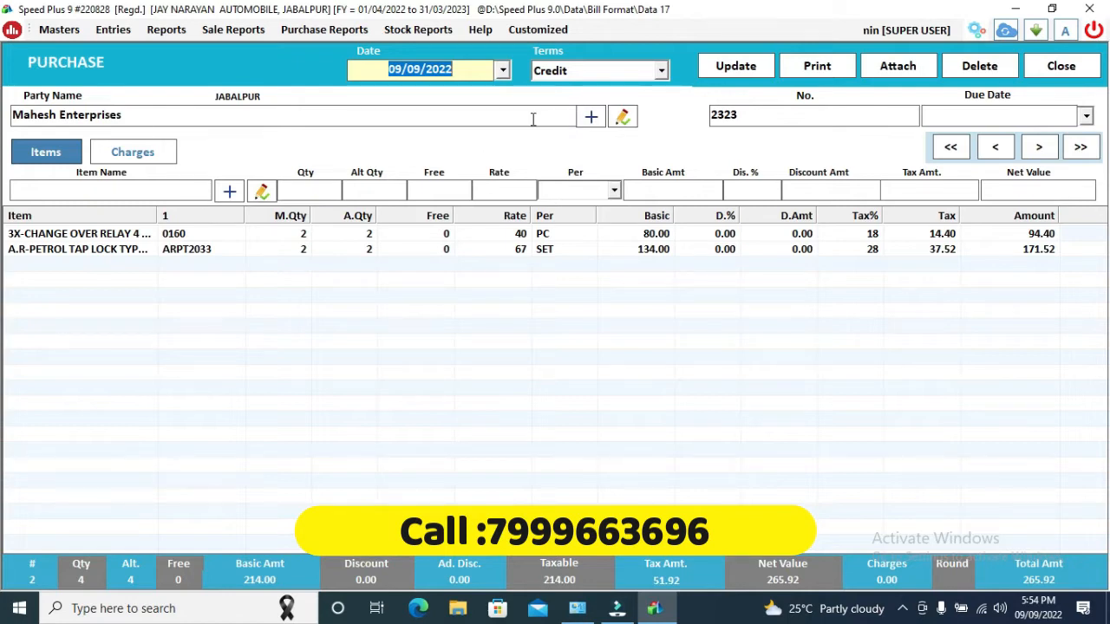
left_click(1038, 66)
key("Return")
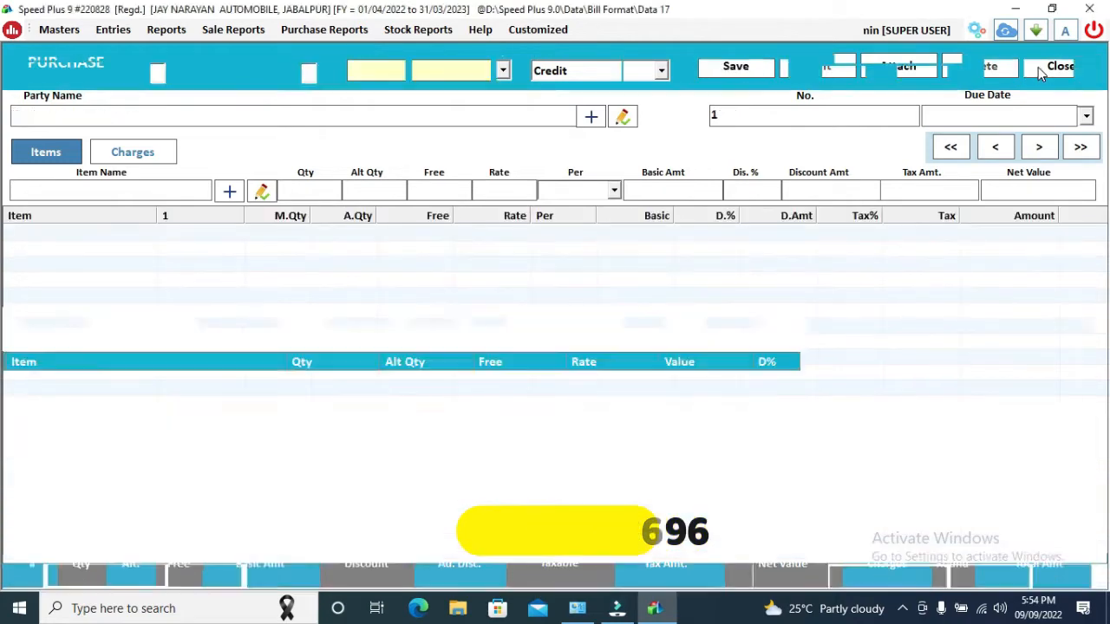
left_click(1037, 67)
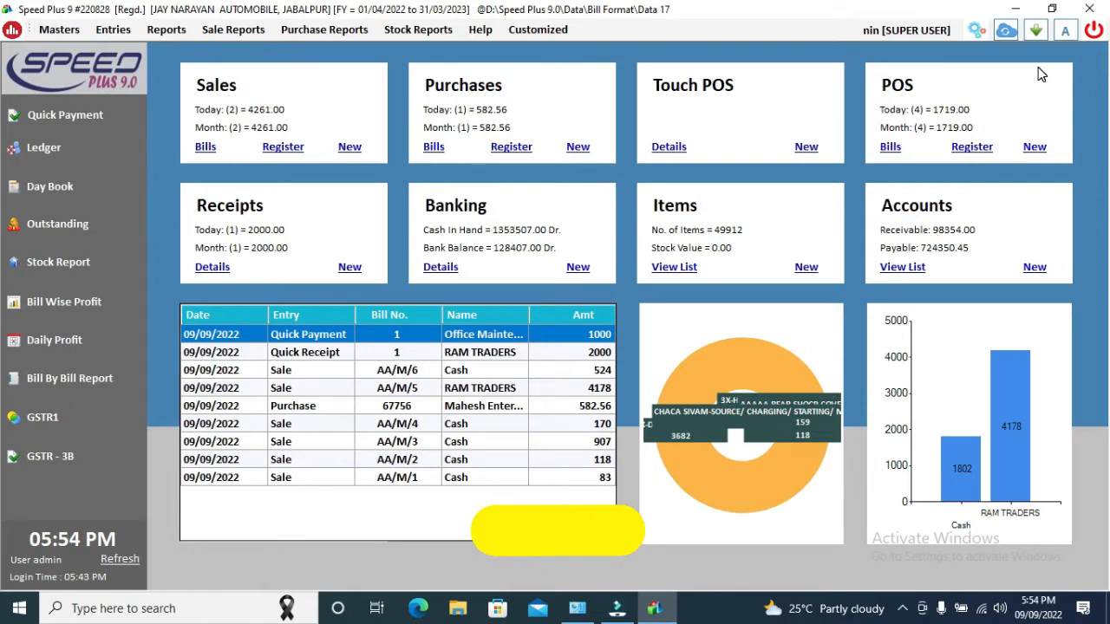
Step: Open the Tax Vouchers register and start a new tax voucher
left_click(126, 33)
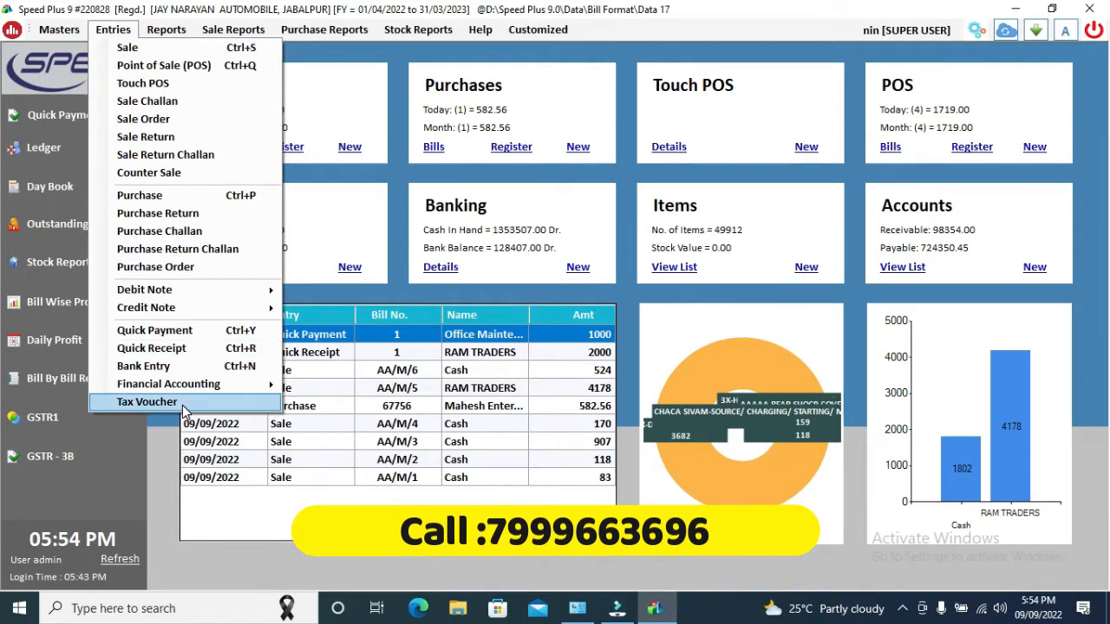
left_click(147, 402)
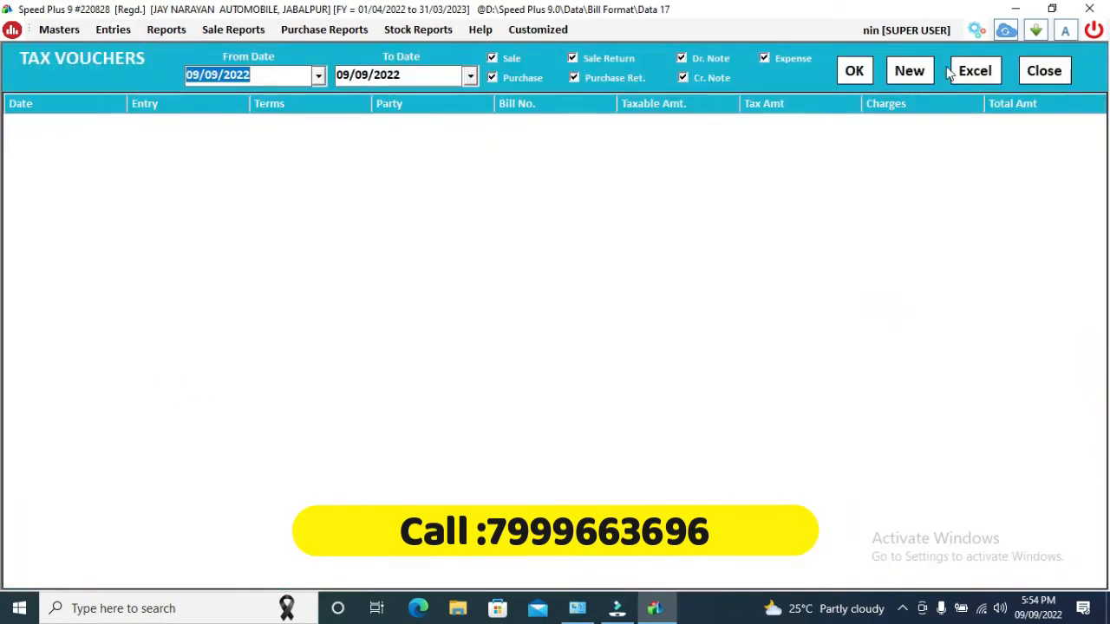
left_click(912, 71)
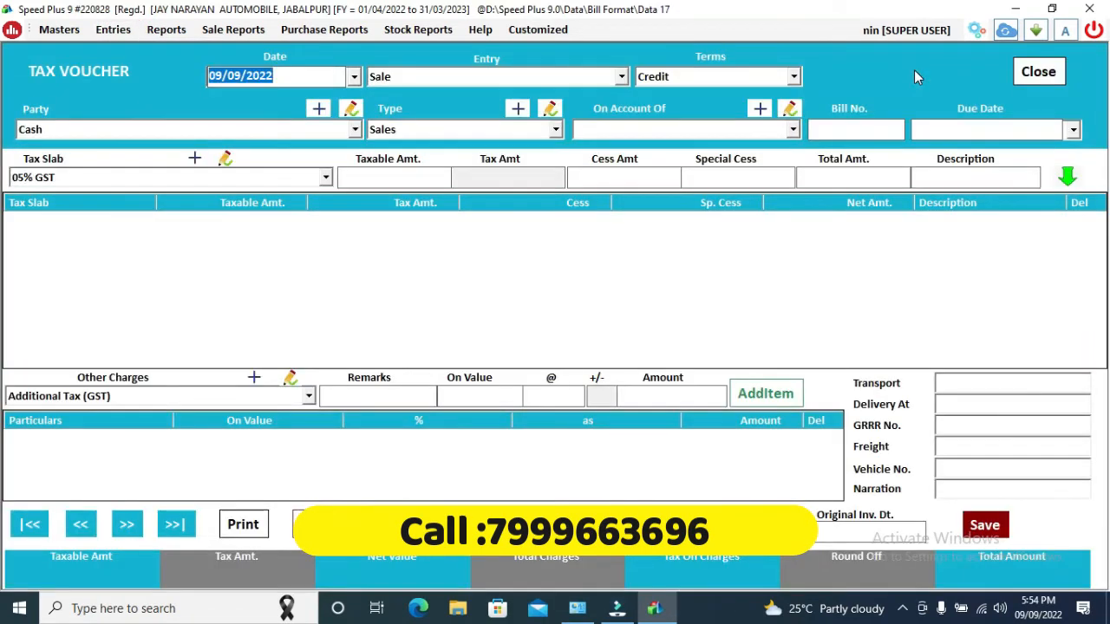
Step: Set entry type Purchase, Credit terms, party Mahesh Enterprises and bill number 3243
key("Return")
key("Down")
key("Down")
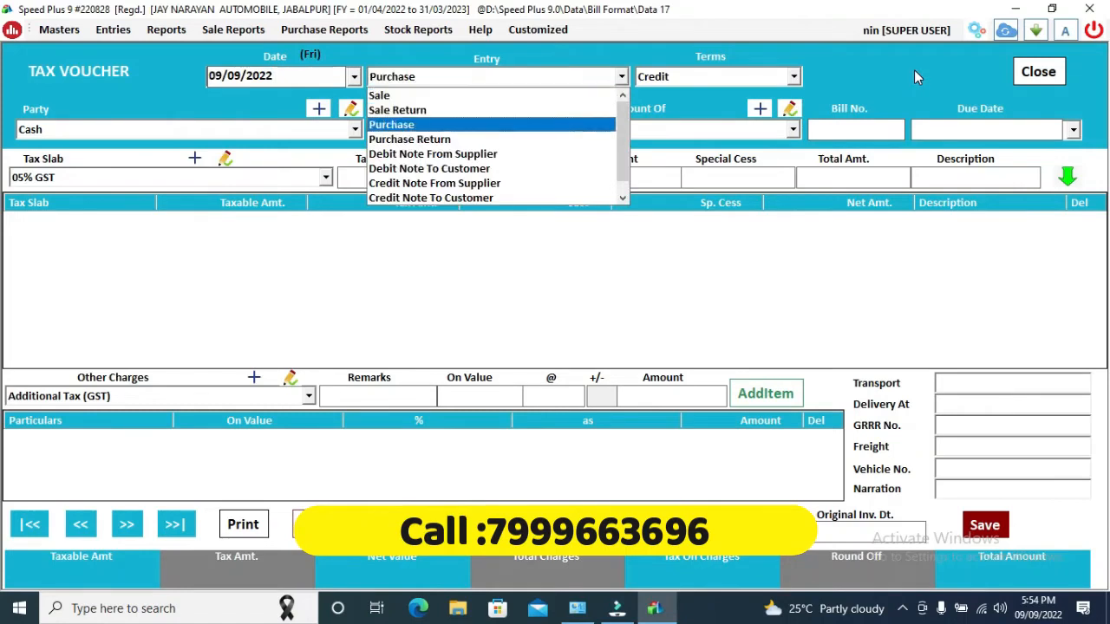
key("Down")
key("Up")
key("Return")
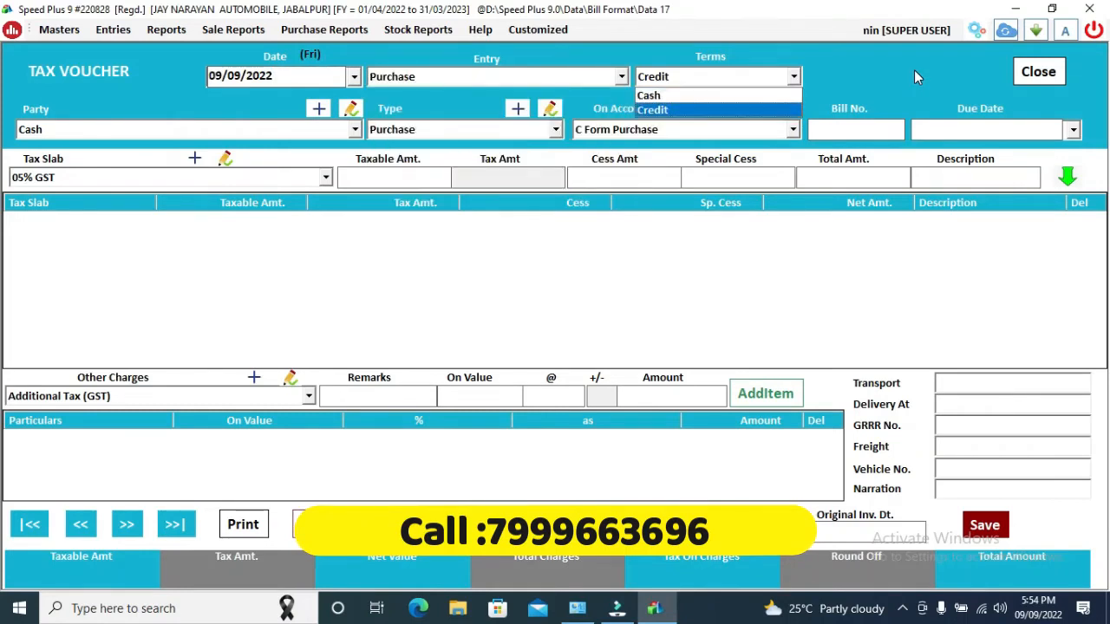
key("Return")
key("Return")
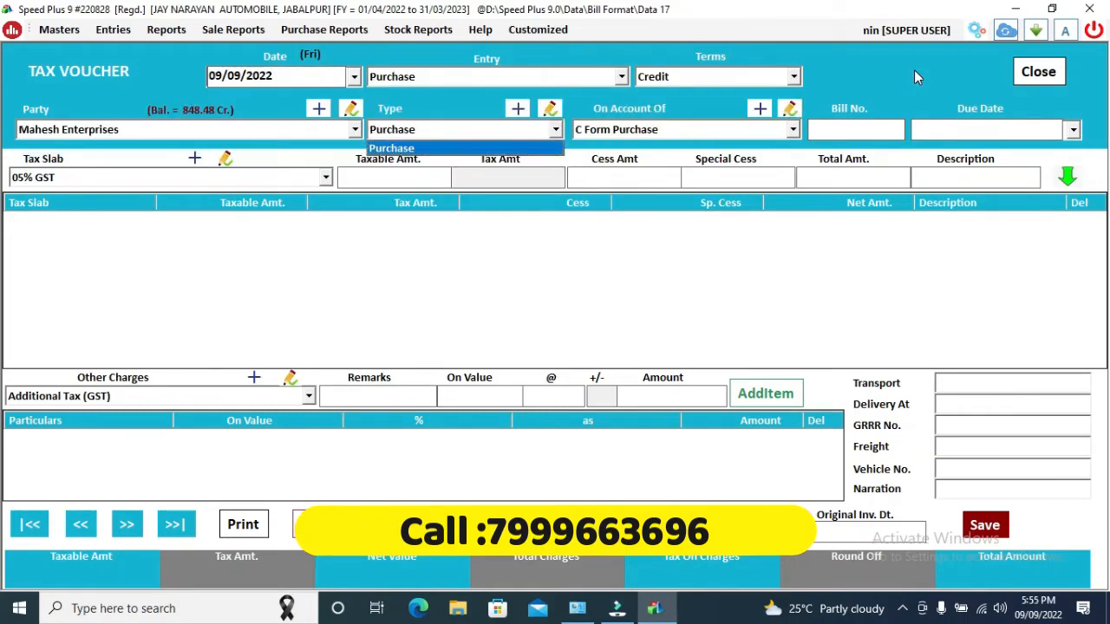
key("Return")
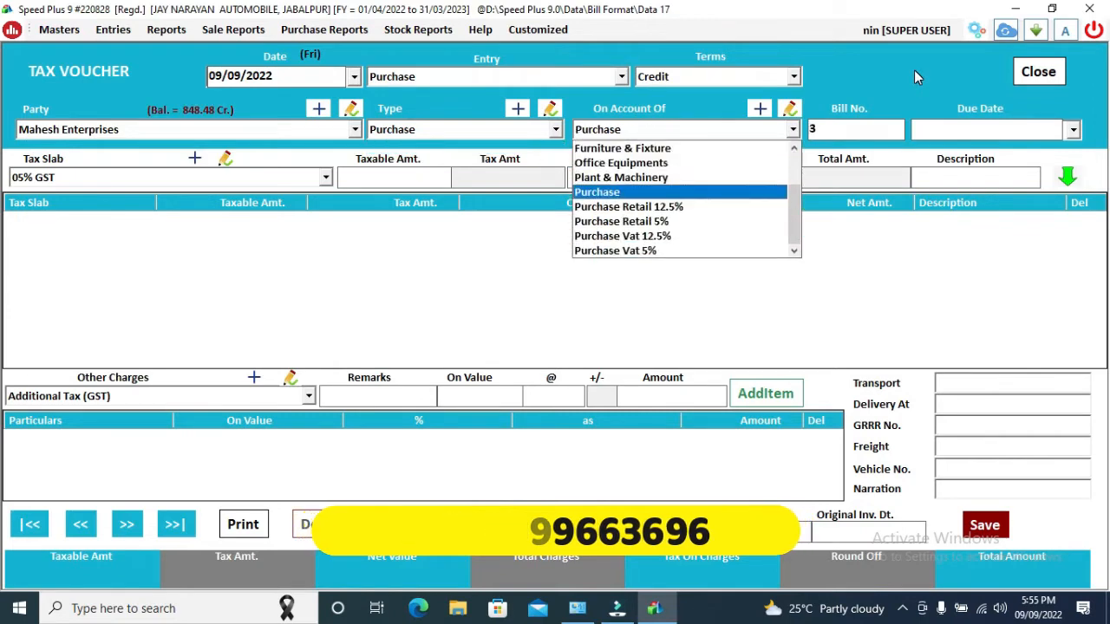
key("Return")
type("243")
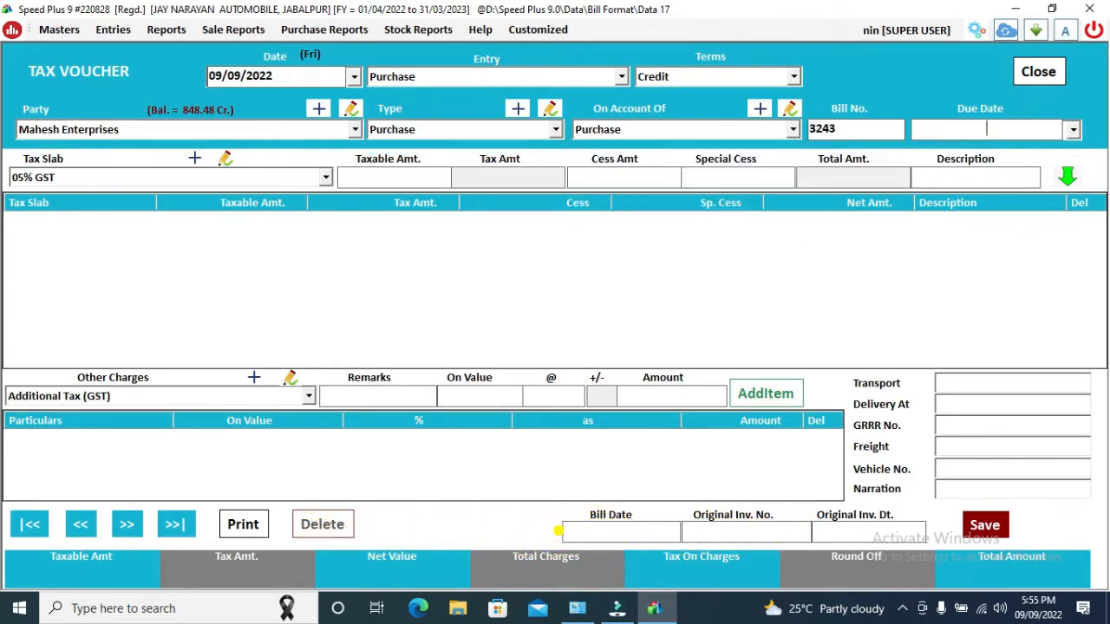
Step: Add an 18% GST line with taxable 3343, giving tax 601.74 and total 3944.74
key("Return")
key("Down")
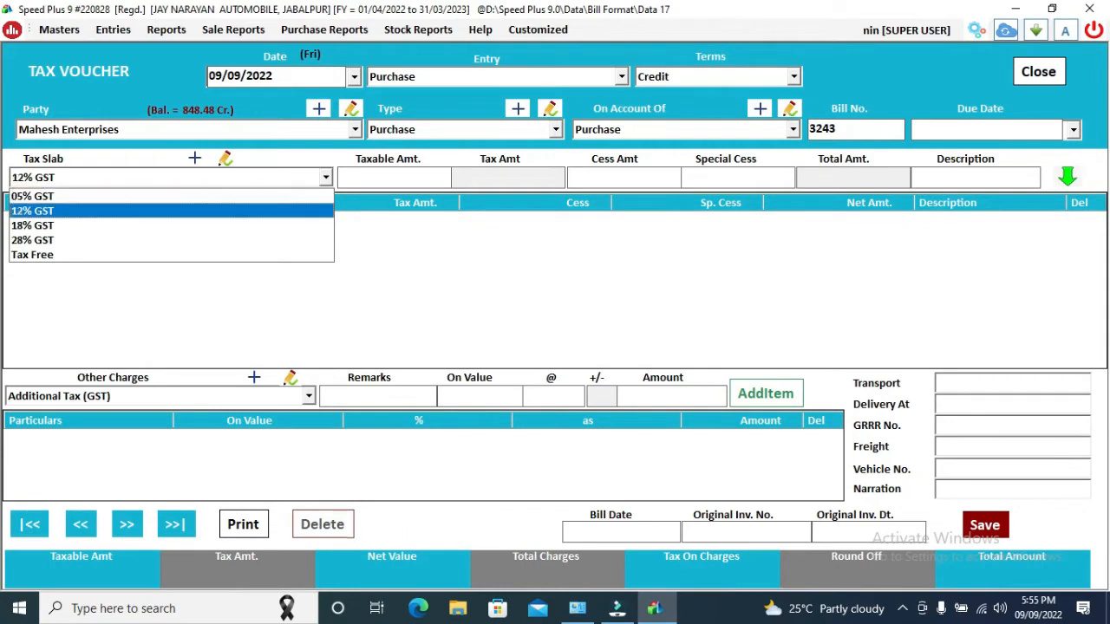
key("Down")
key("Return")
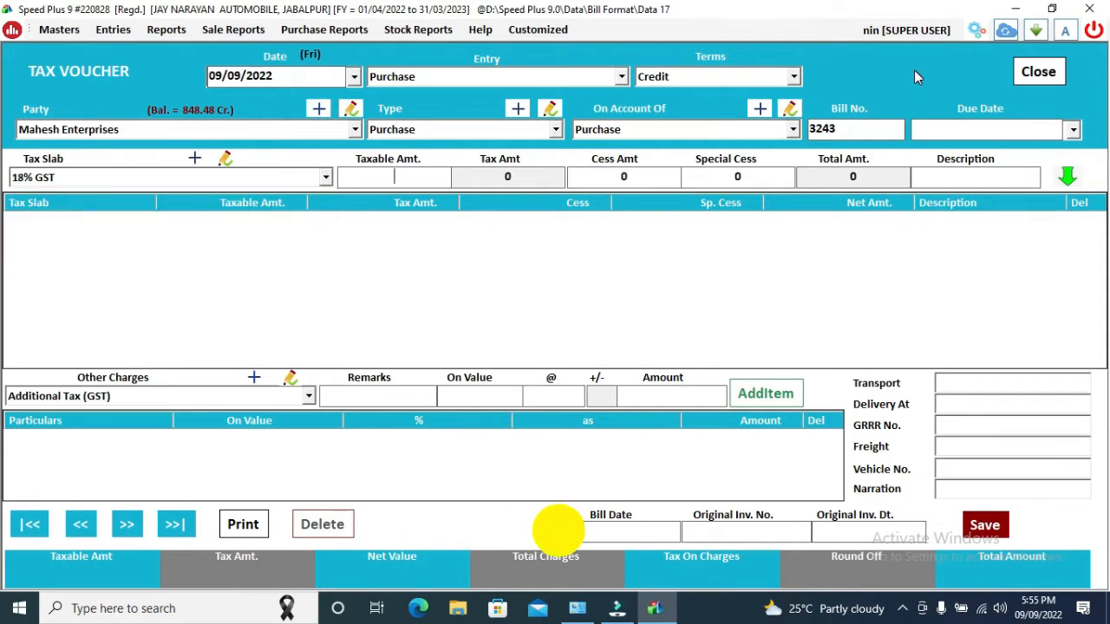
type("3343")
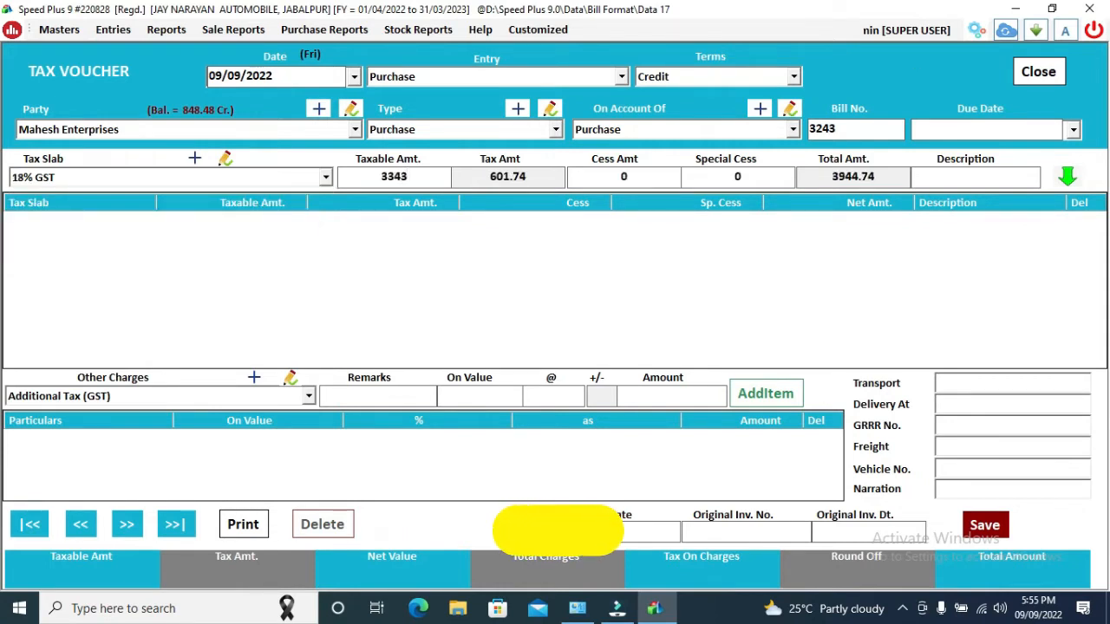
key("Return")
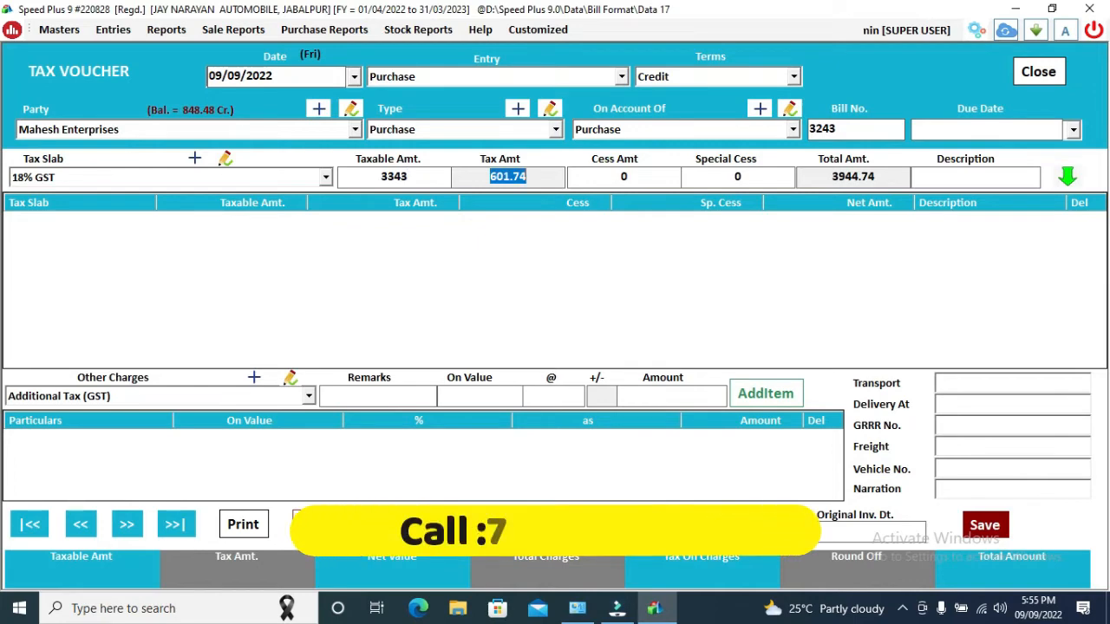
key("Return")
key("Return")
key("Return")
key("Return")
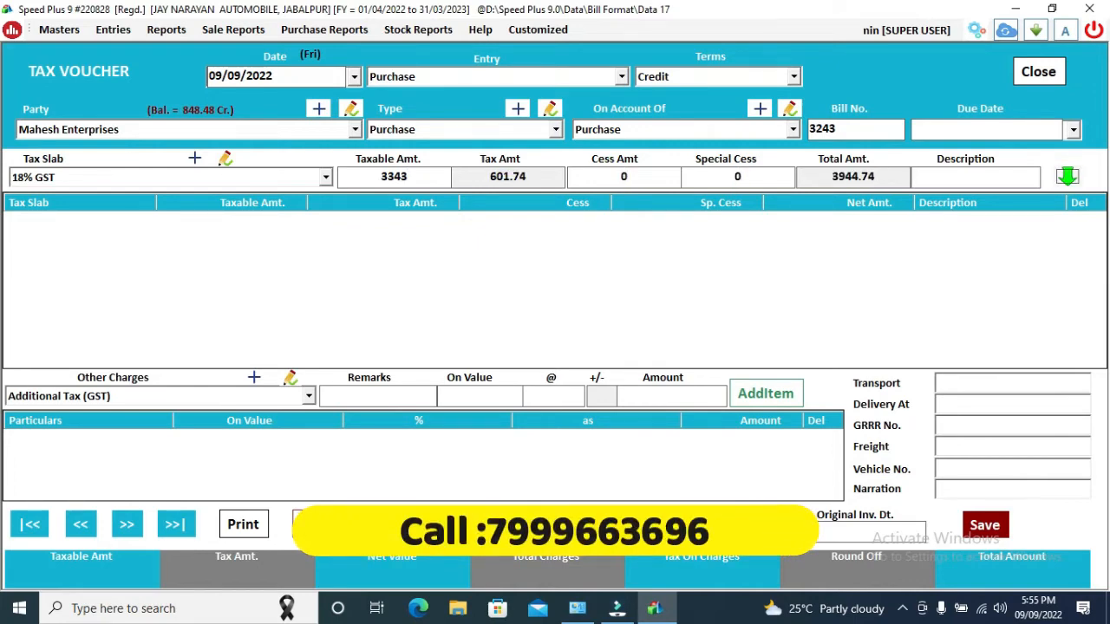
key("Return")
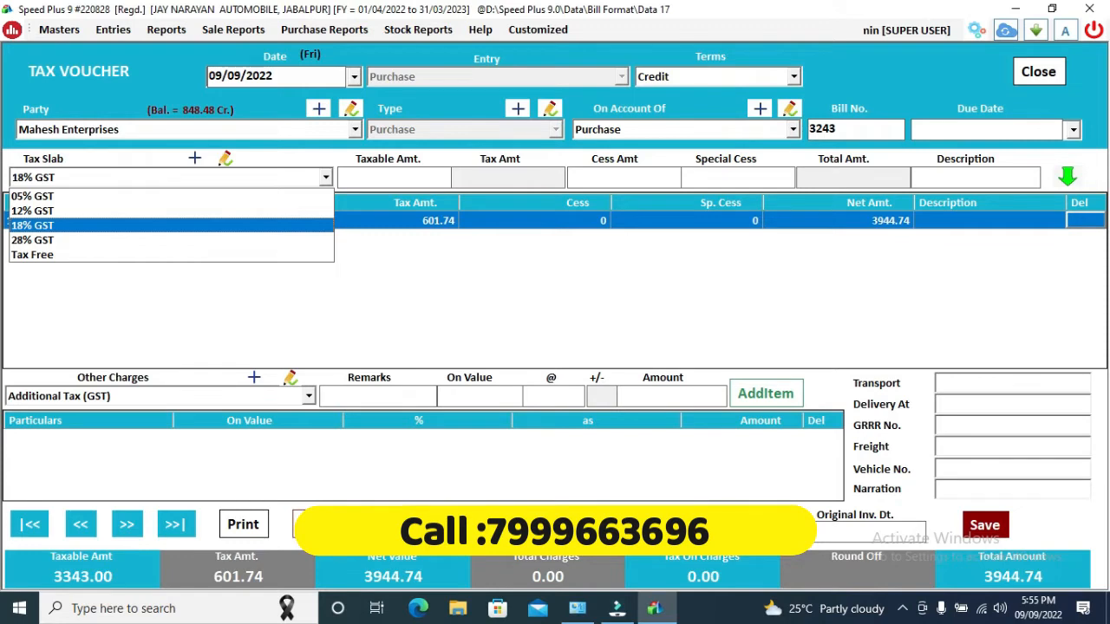
Step: Add a Frieght & Forwarding Charges line of 200, bringing the voucher total to 4144.74
key("Return")
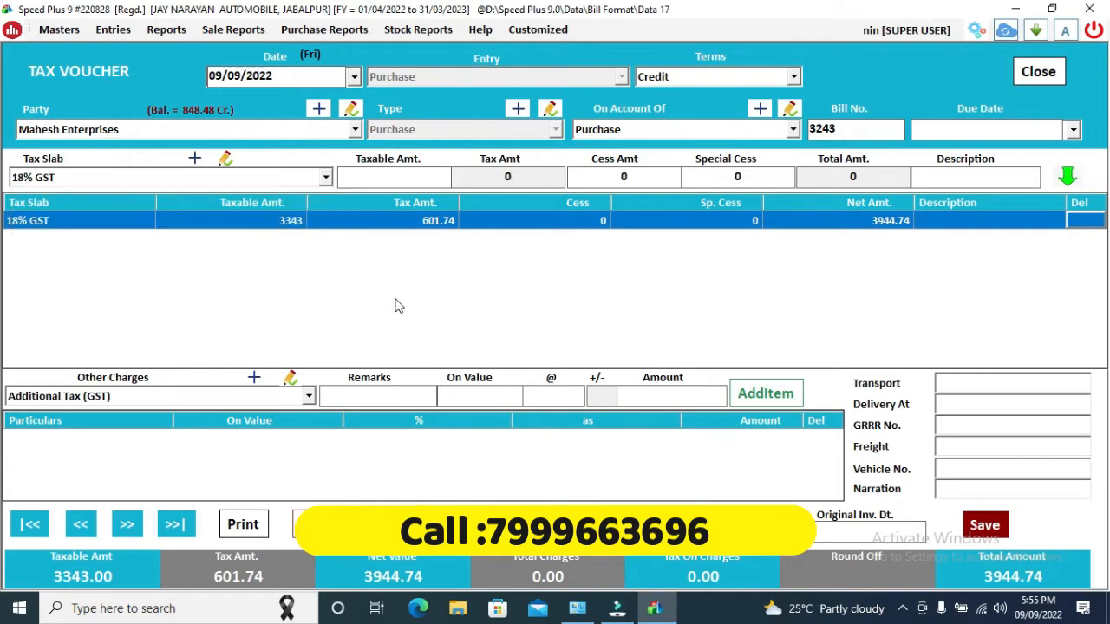
left_click(122, 399)
type("f")
key("Return")
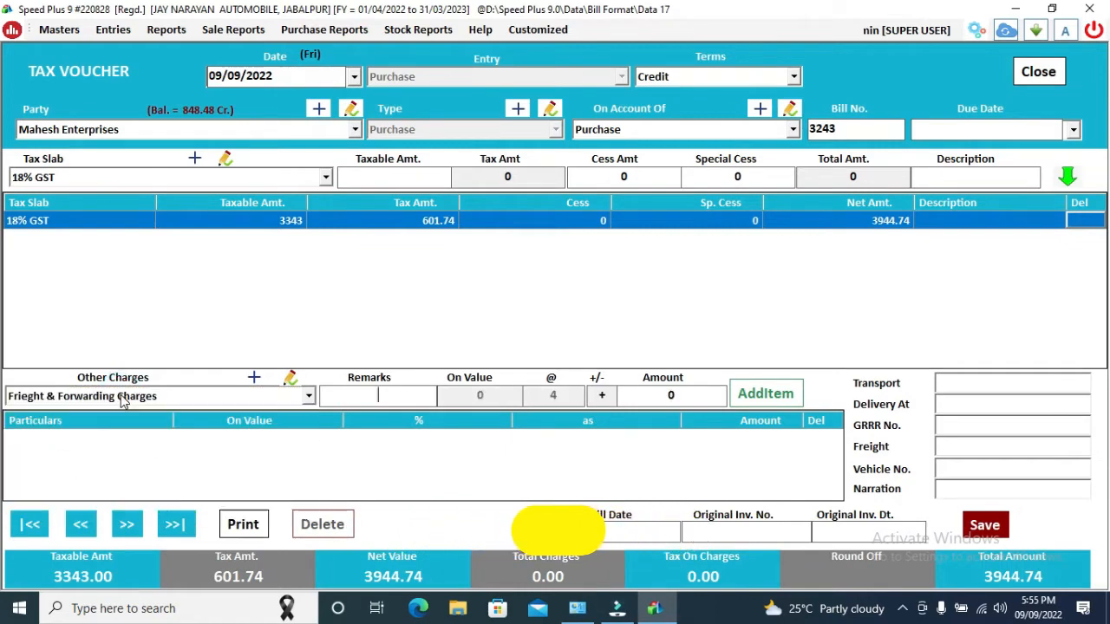
key("Return")
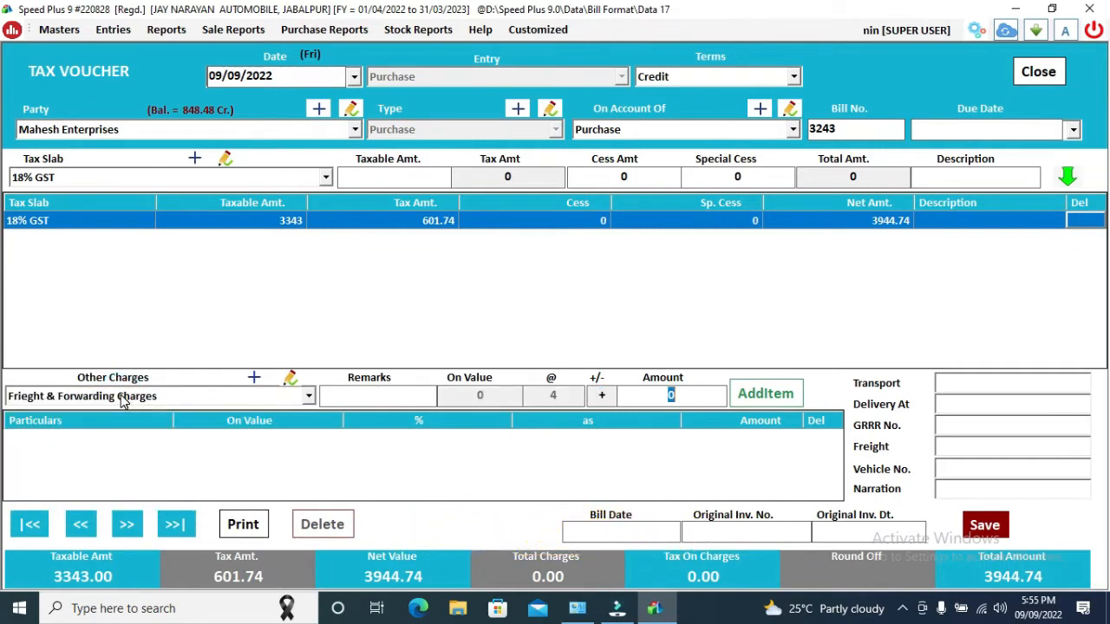
type("200")
key("Return")
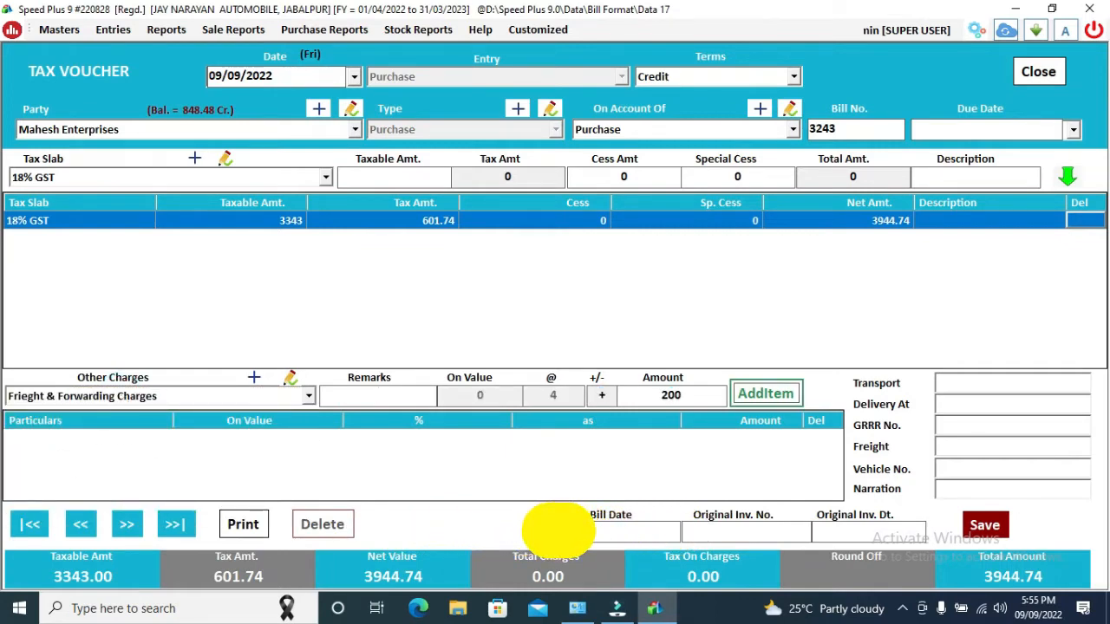
key("Return")
type("m")
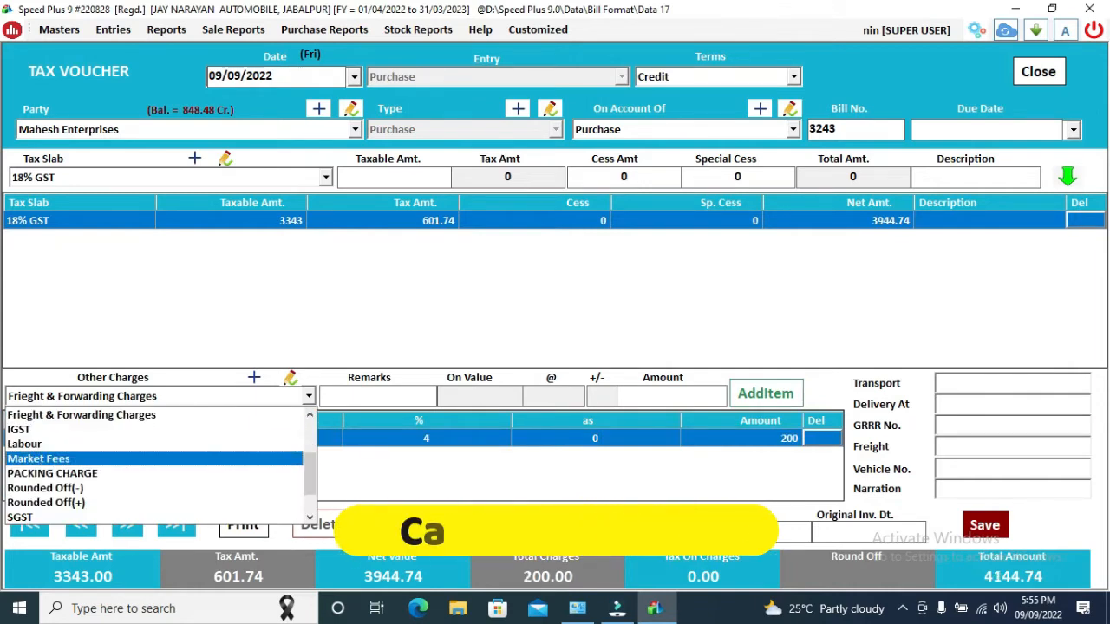
key("Escape")
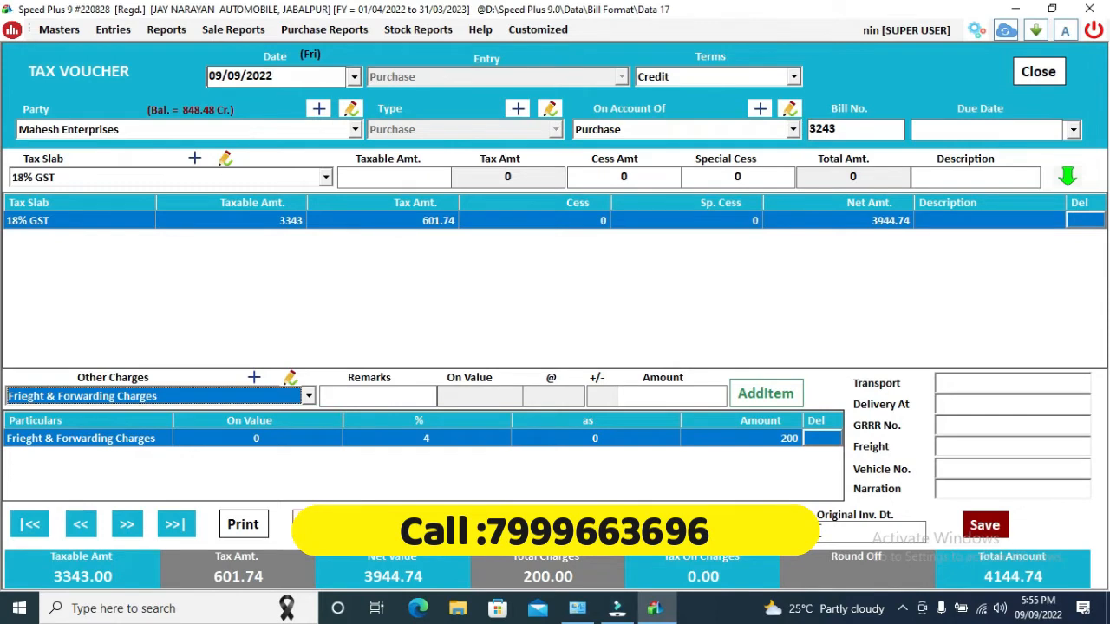
Step: Save the purchase voucher without printing and close the form to the Tax Vouchers list
left_click(995, 534)
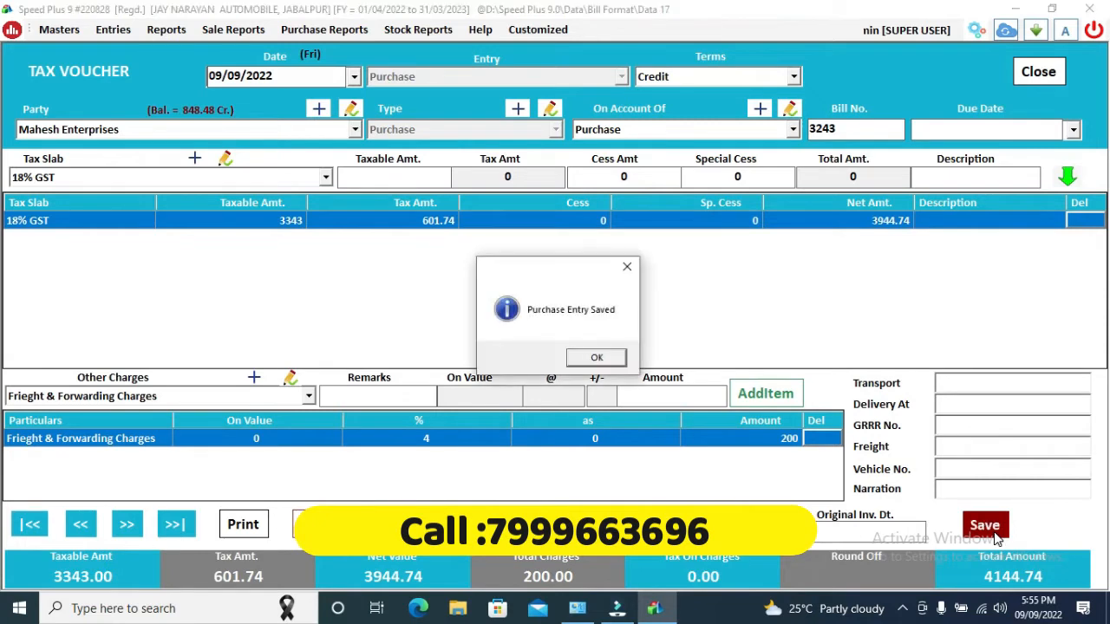
key("Return")
key("Right")
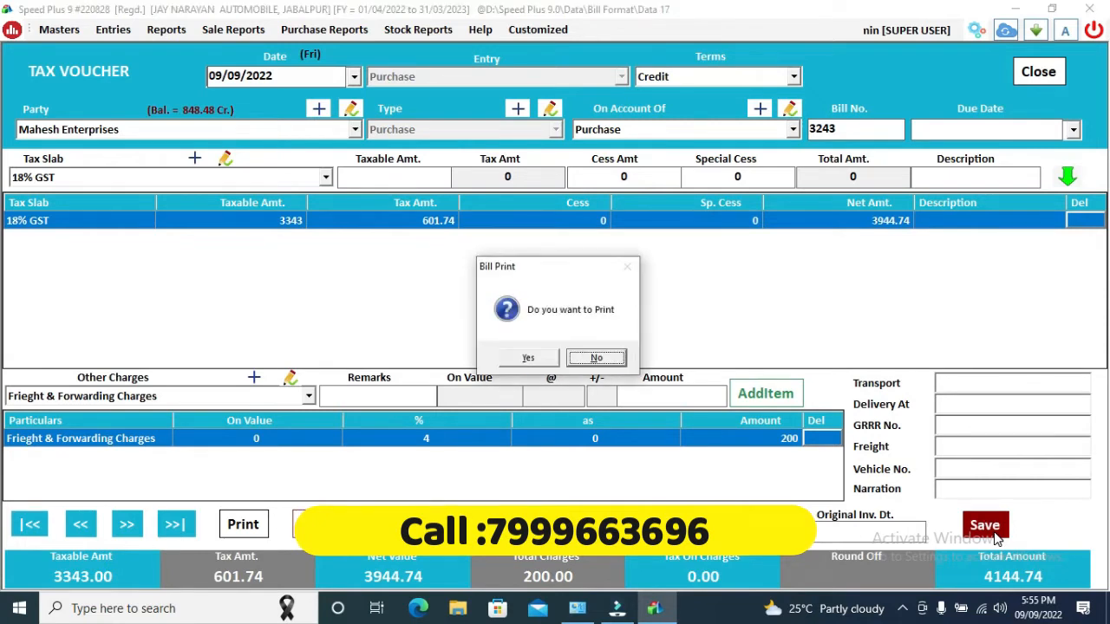
key("Return")
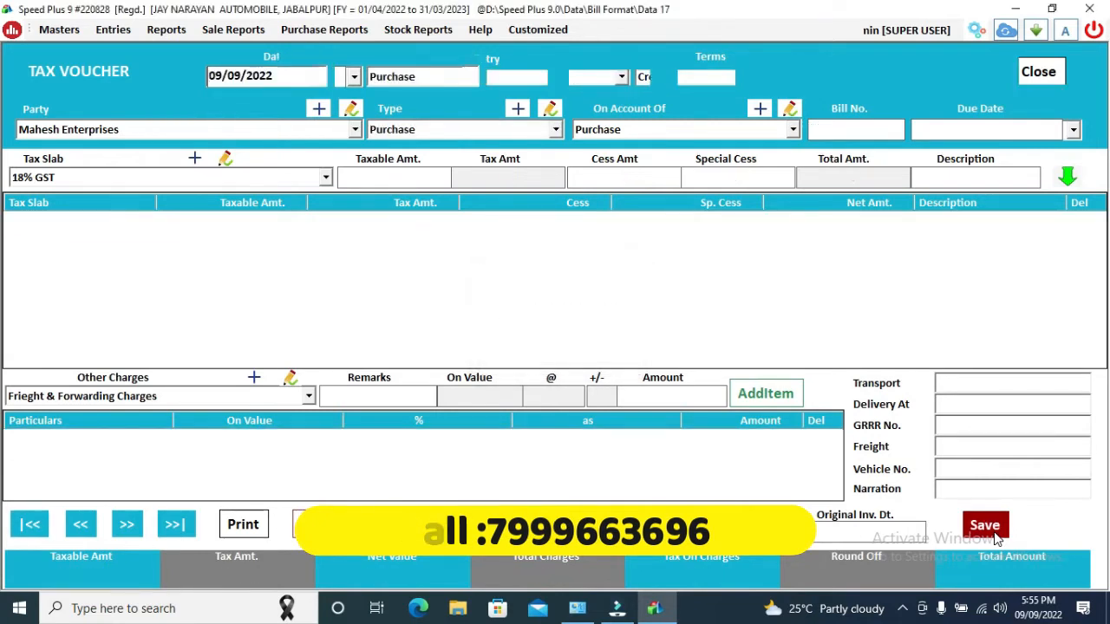
key("Escape")
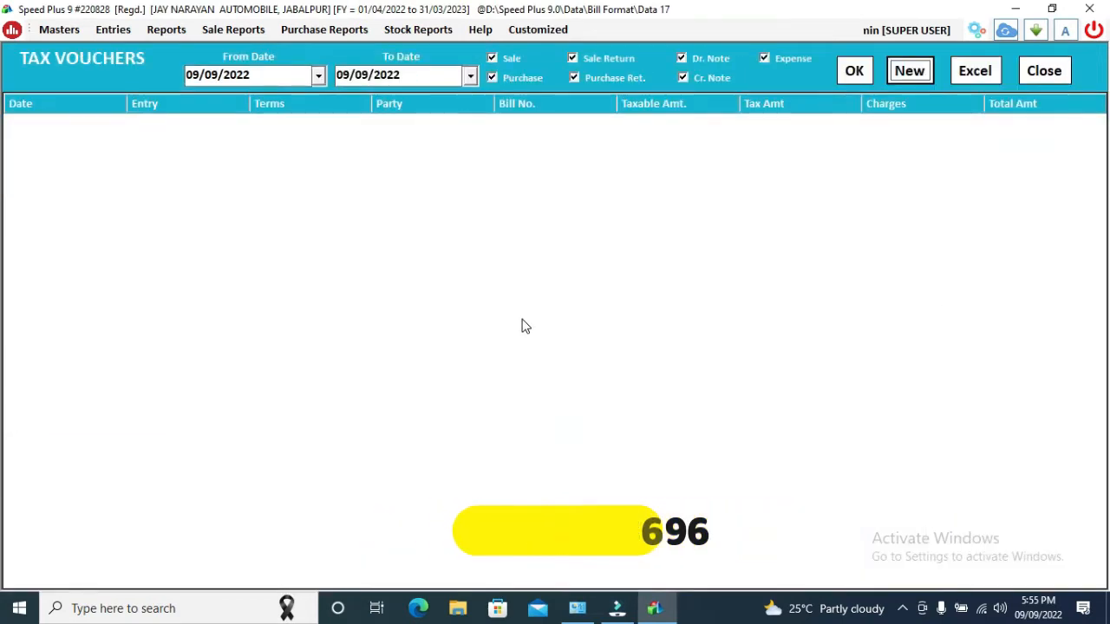
left_click(854, 73)
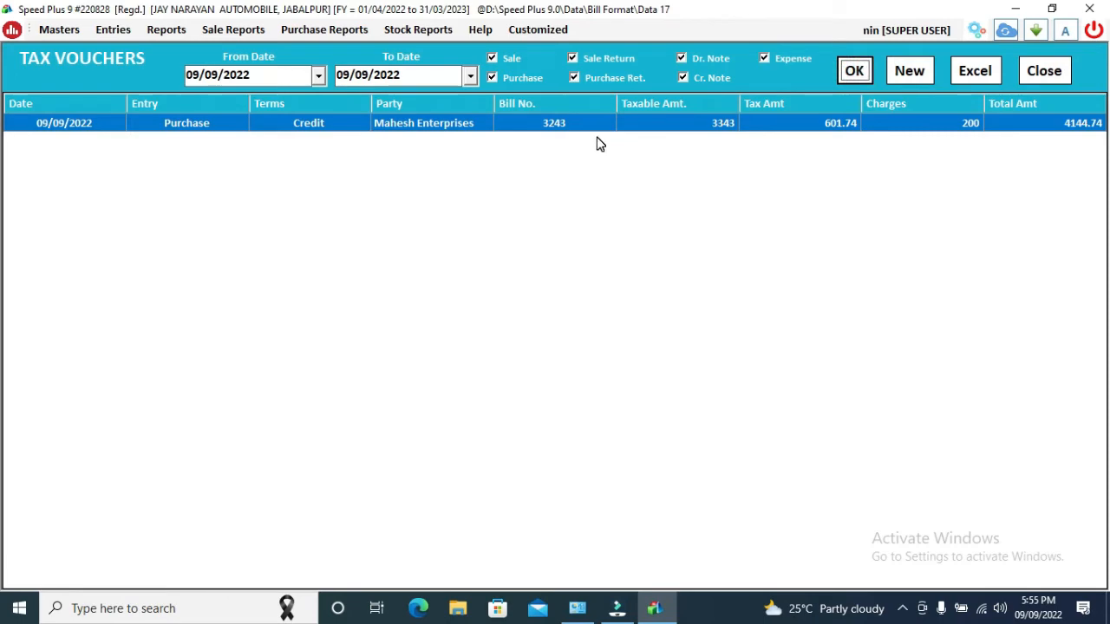
left_click(1044, 70)
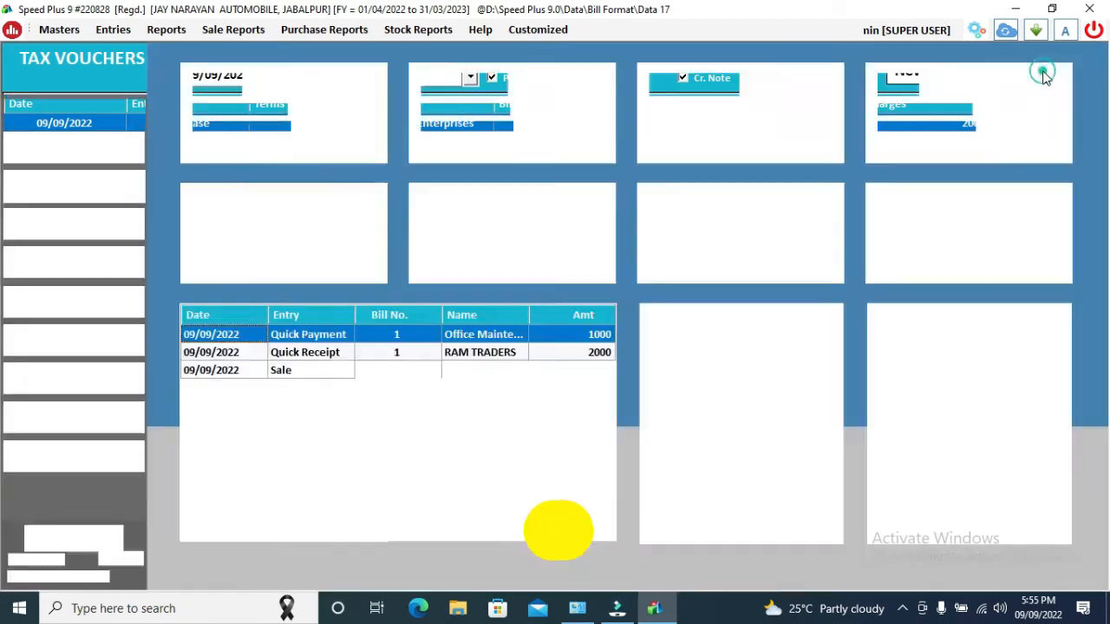
left_click(49, 144)
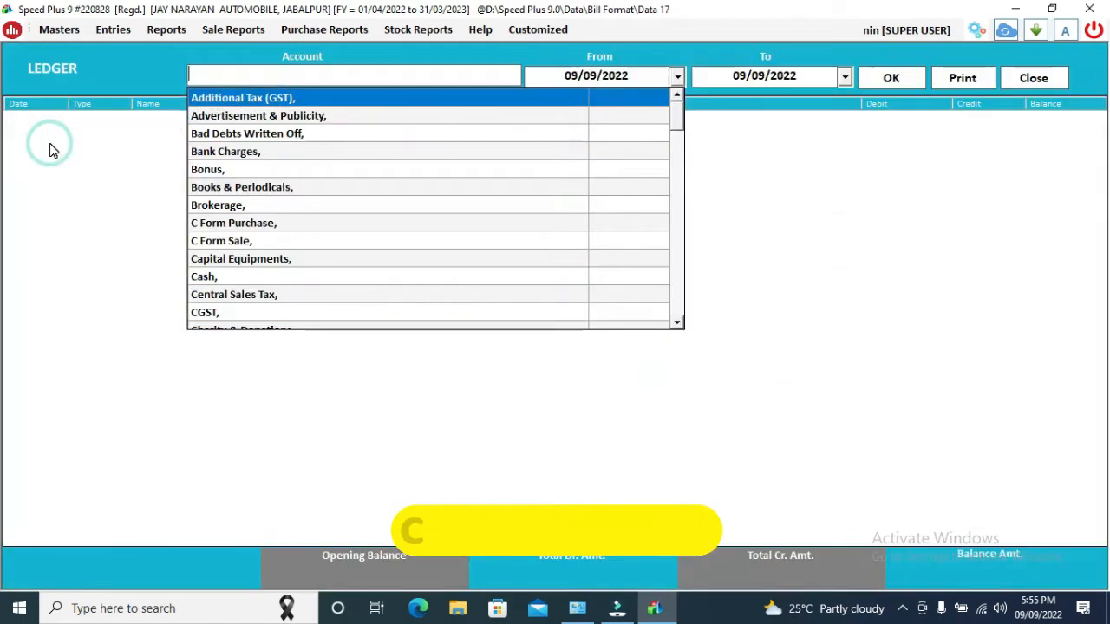
type("MAH")
key("Return")
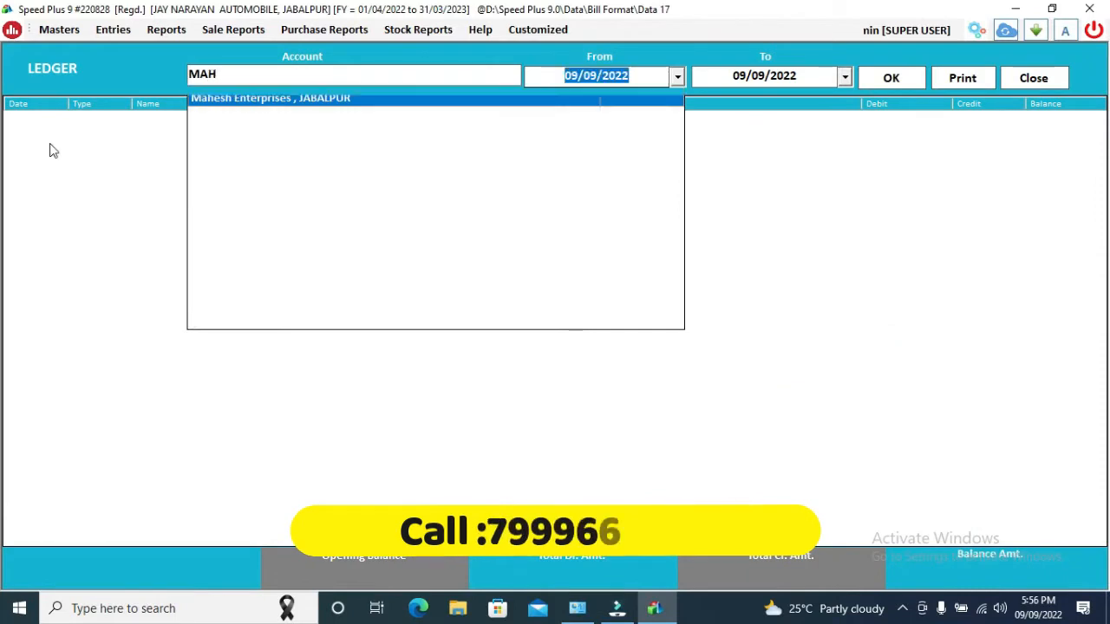
key("Return")
key("Return")
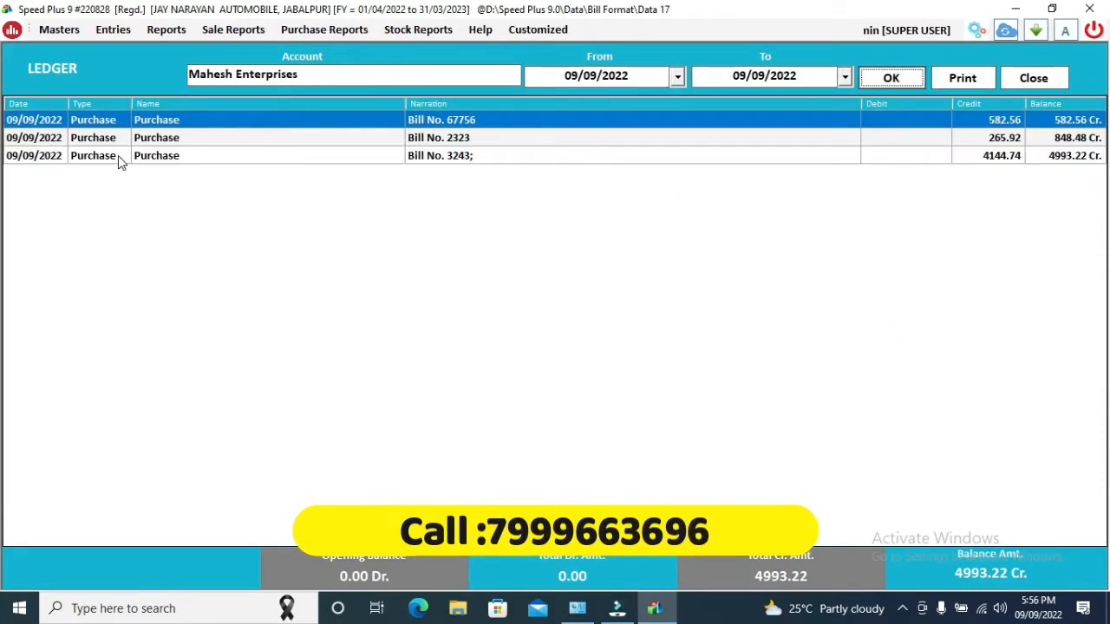
left_click(168, 156)
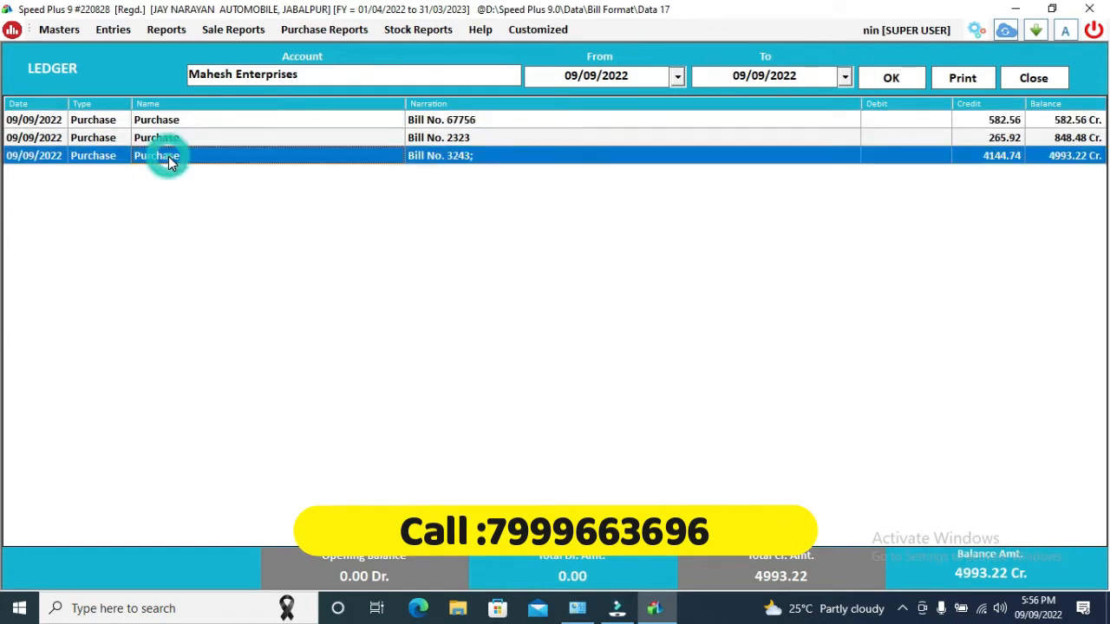
left_click(277, 140)
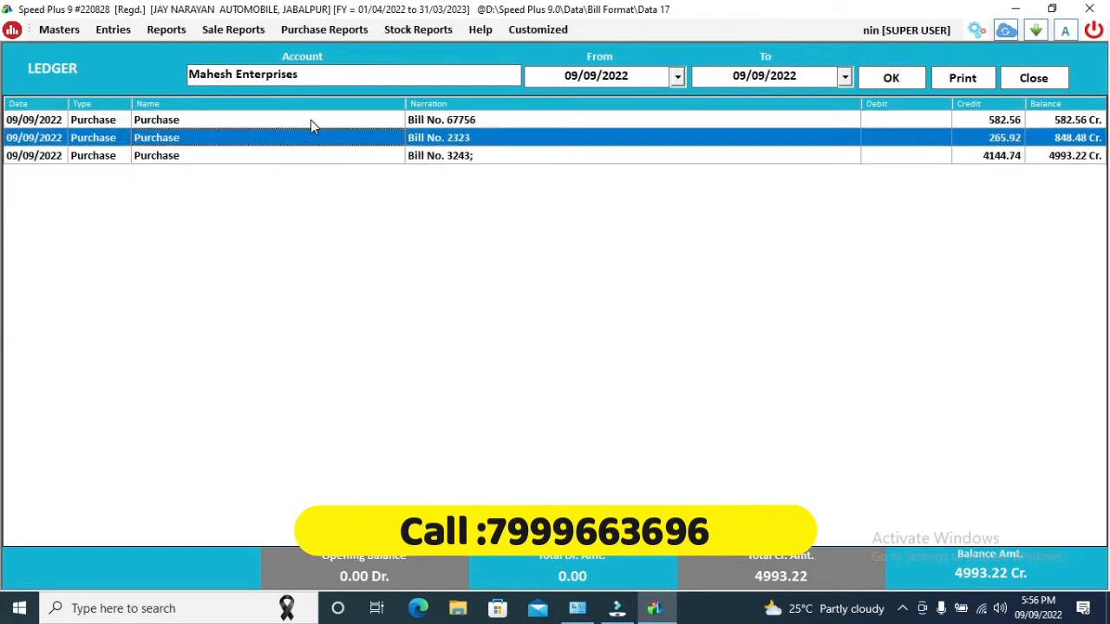
left_click(310, 122)
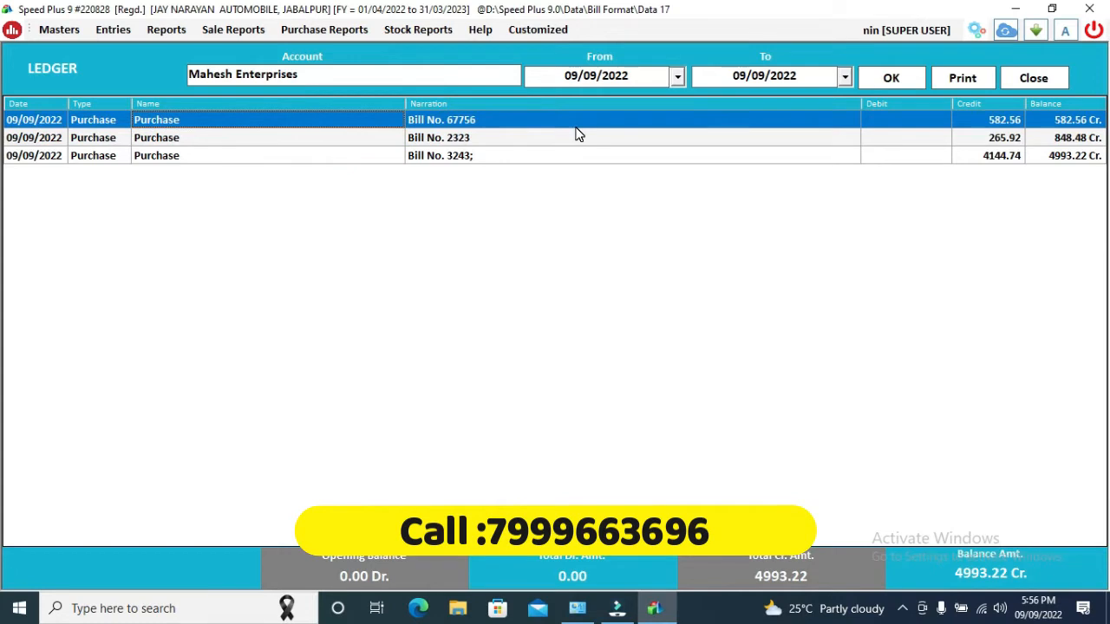
Step: Close the Mahesh Enterprises ledger report to get back to the dashboard
key("Escape")
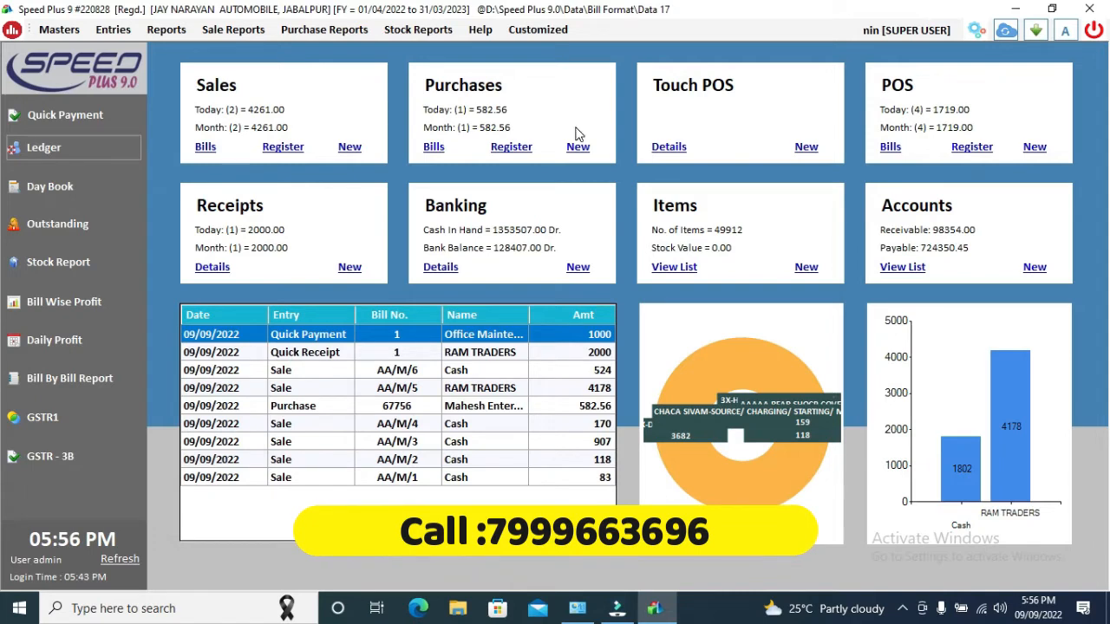
Step: Start POS bill AA/M/7 with barcodes 10002, 10009 and 10033: panel lock, side stand cap, side mirror
left_click(1033, 148)
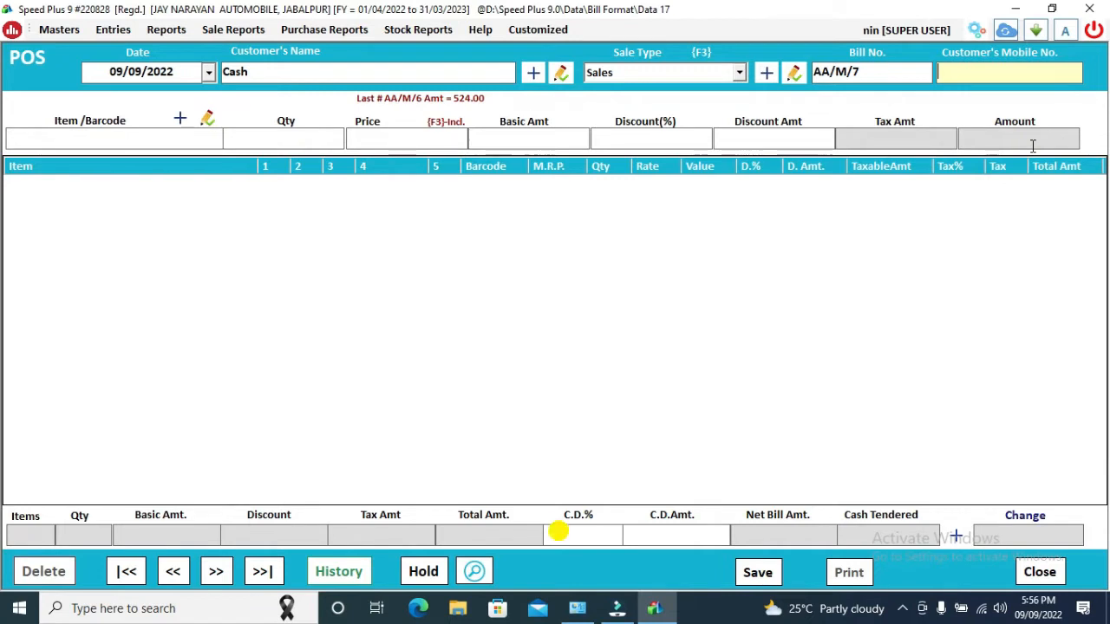
key("Return")
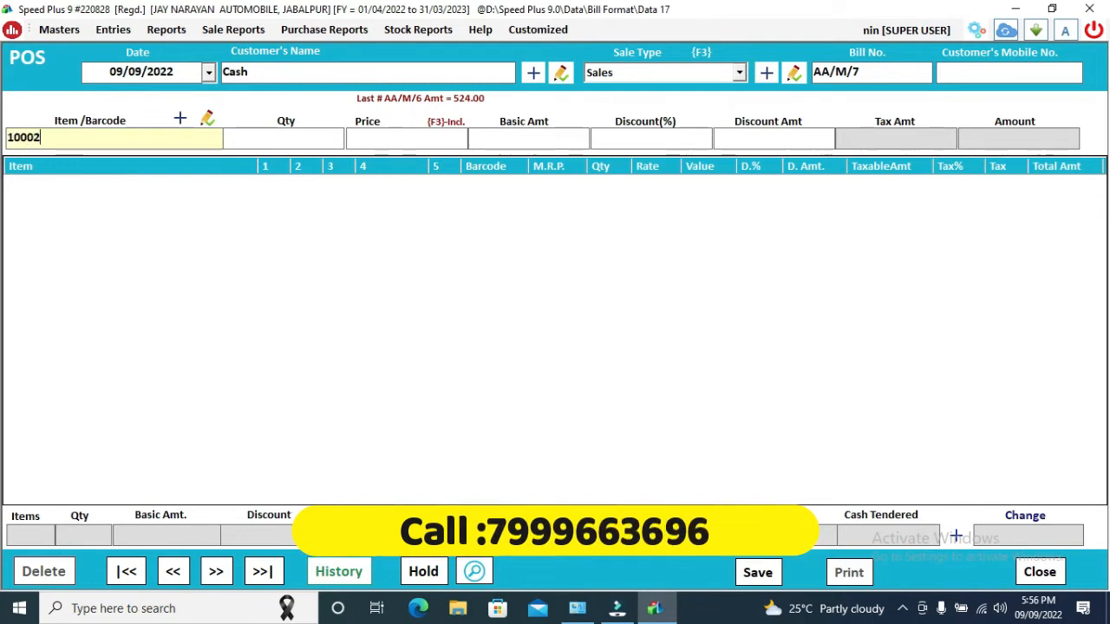
key("Return")
type("10")
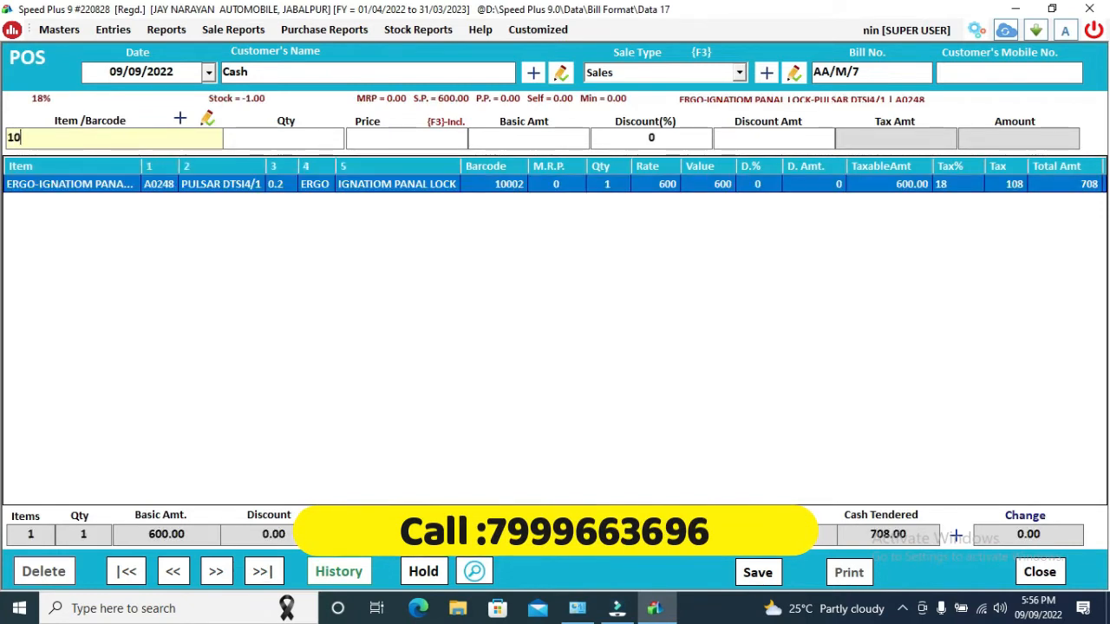
type("09")
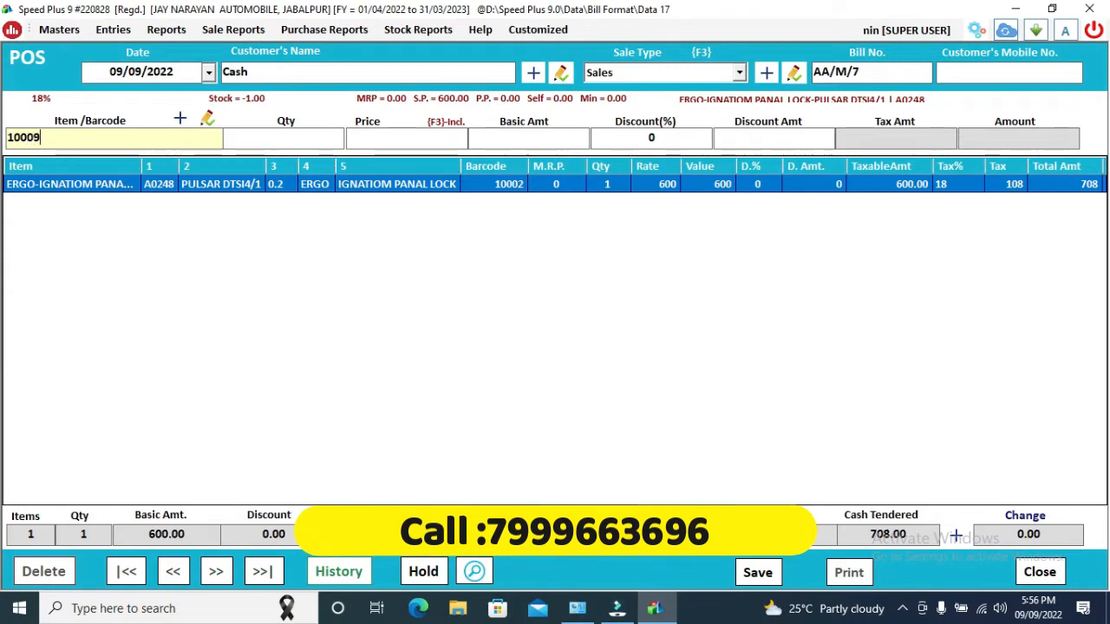
key("Return")
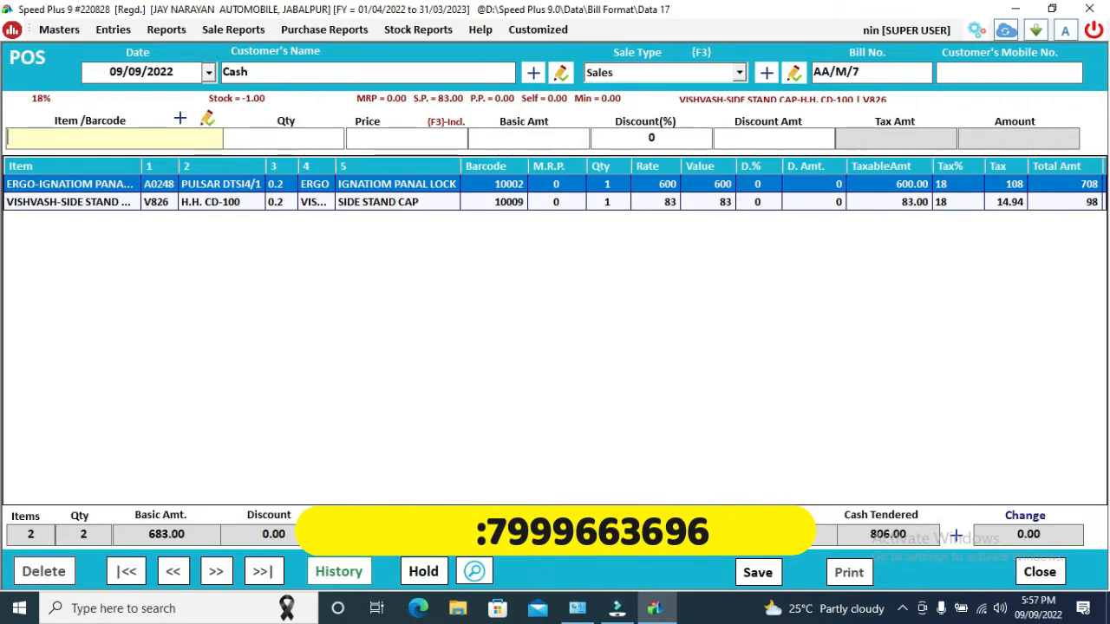
type("10")
type("009")
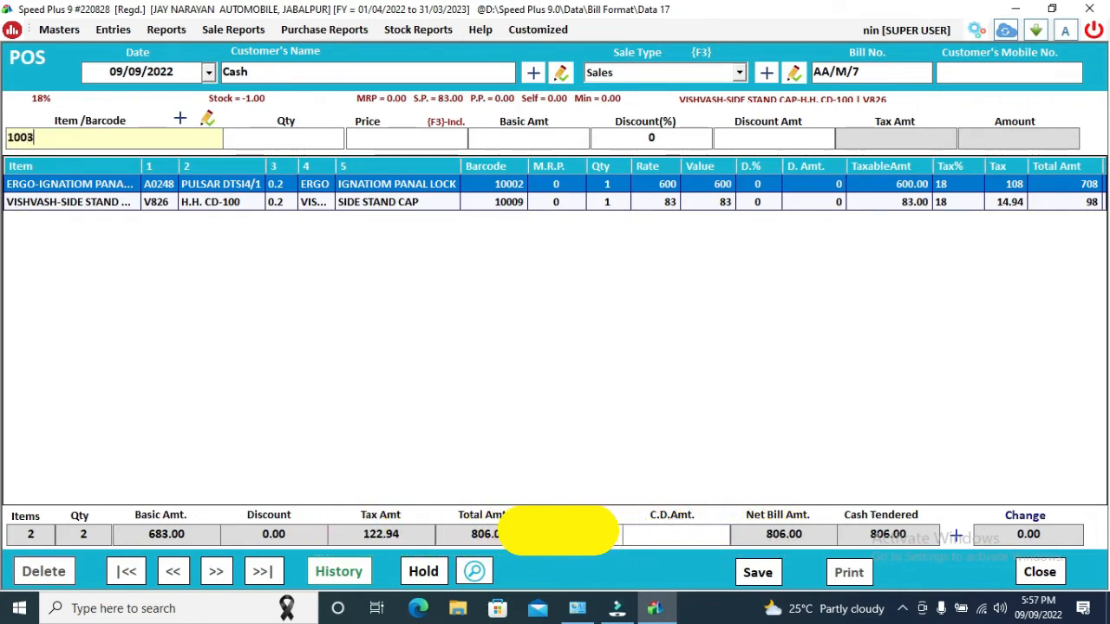
key("Return")
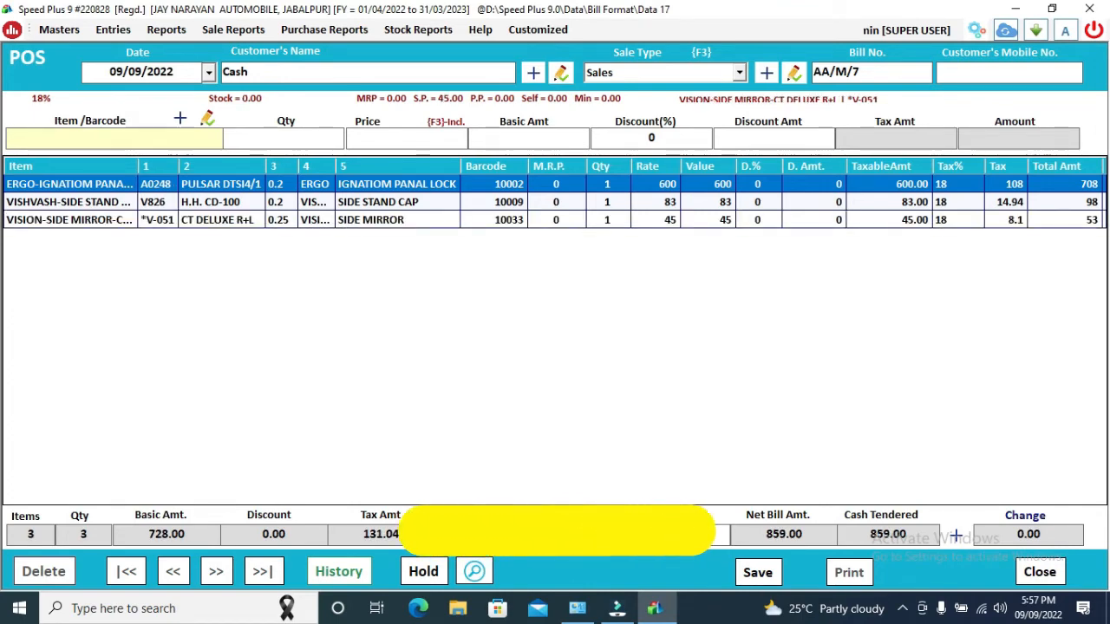
left_click(589, 535)
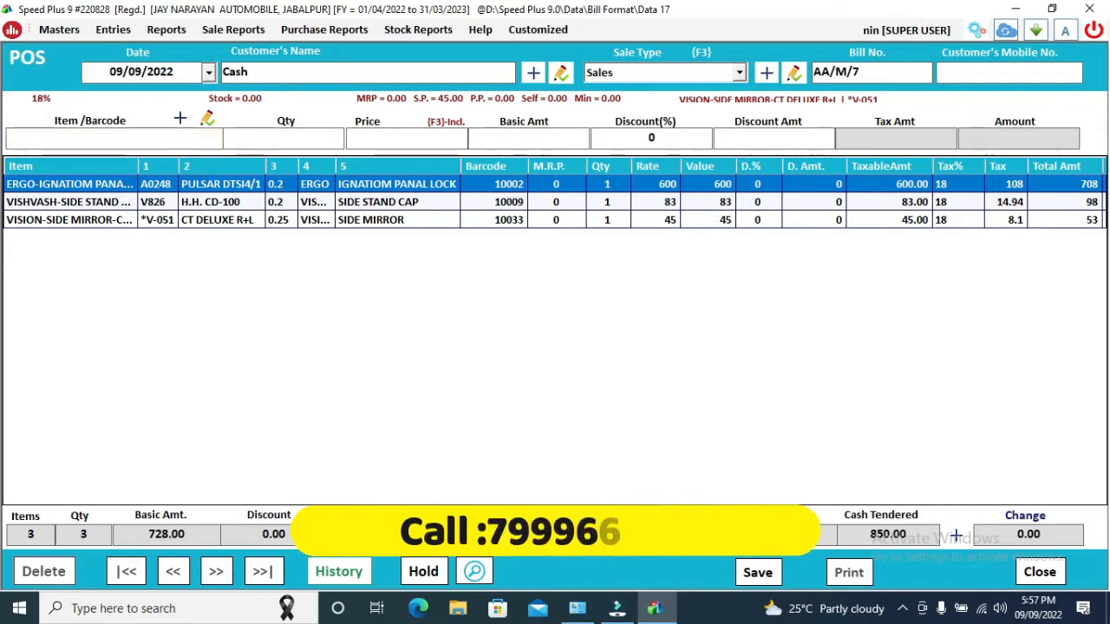
Step: Move the 859 payment from Cash Amt to Card Amt.1
key("BackSpace")
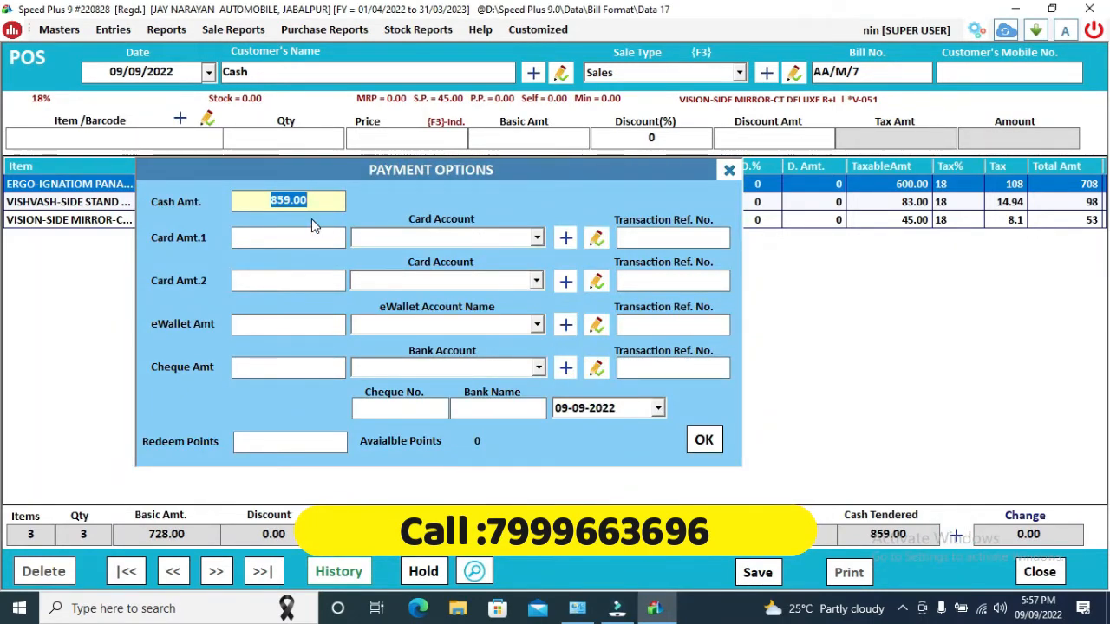
key("BackSpace")
key("Tab")
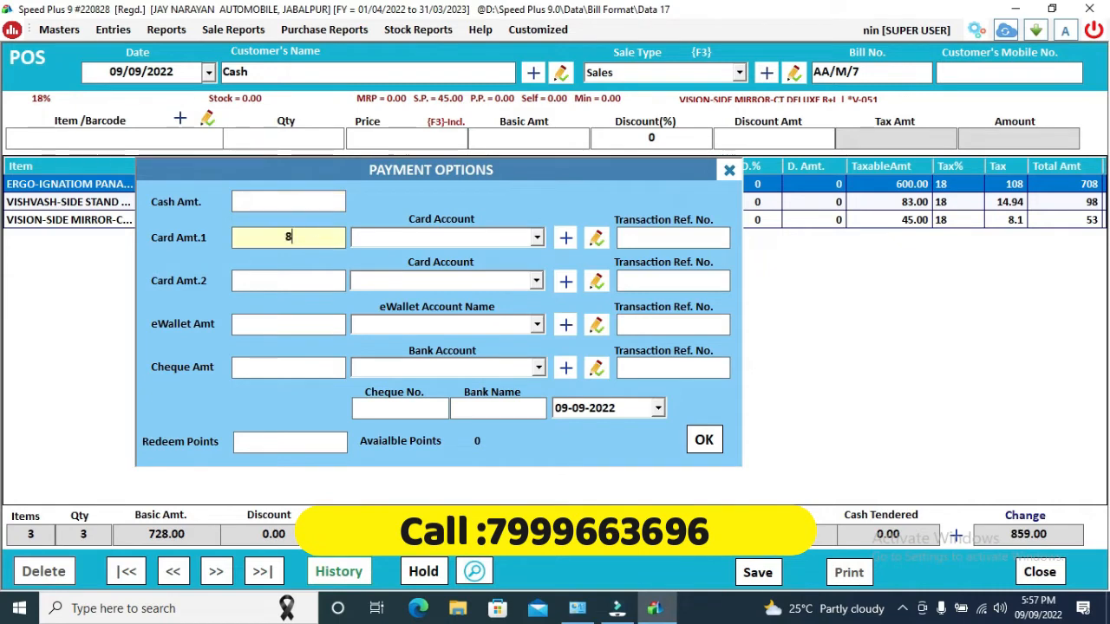
type("859")
key("Tab")
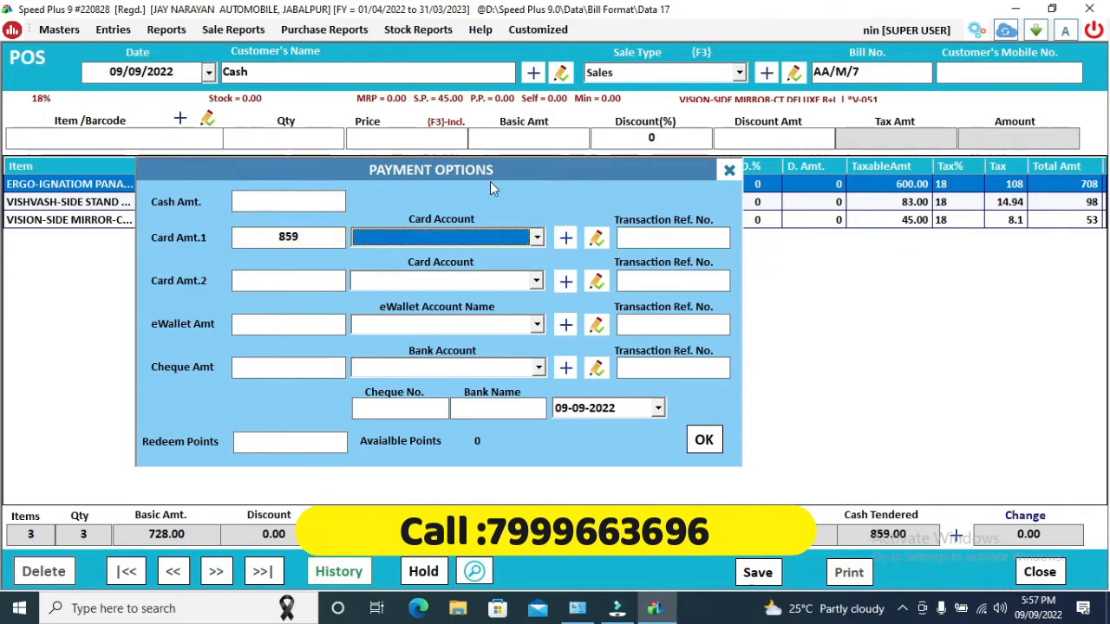
Step: Create a new PHONE PAY card account and confirm the 859 card payment
left_click(561, 241)
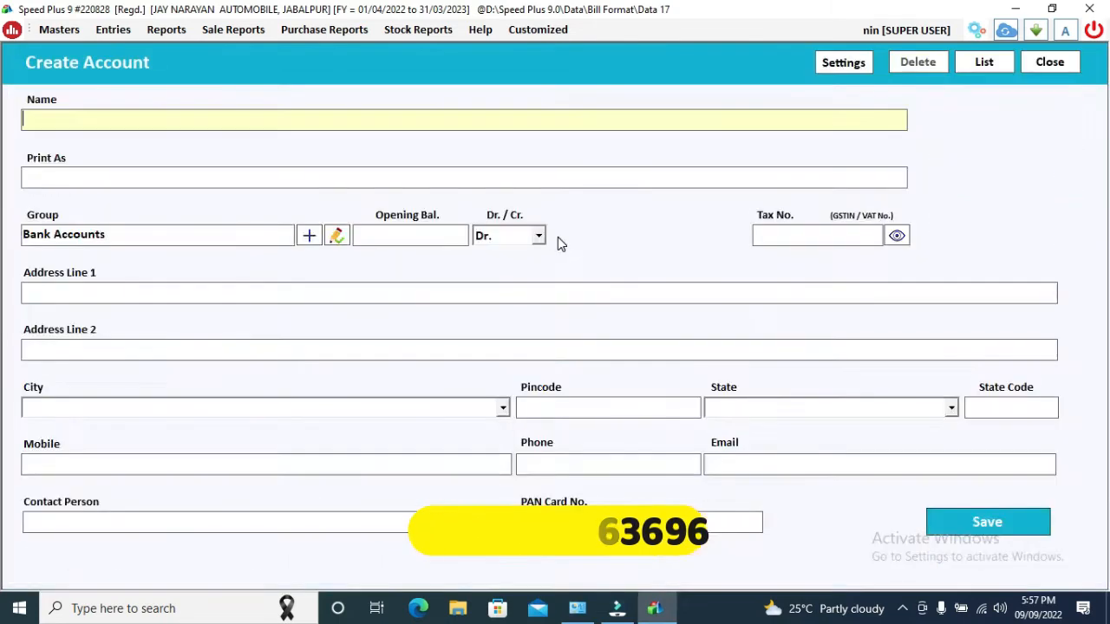
type("PHONE PAY")
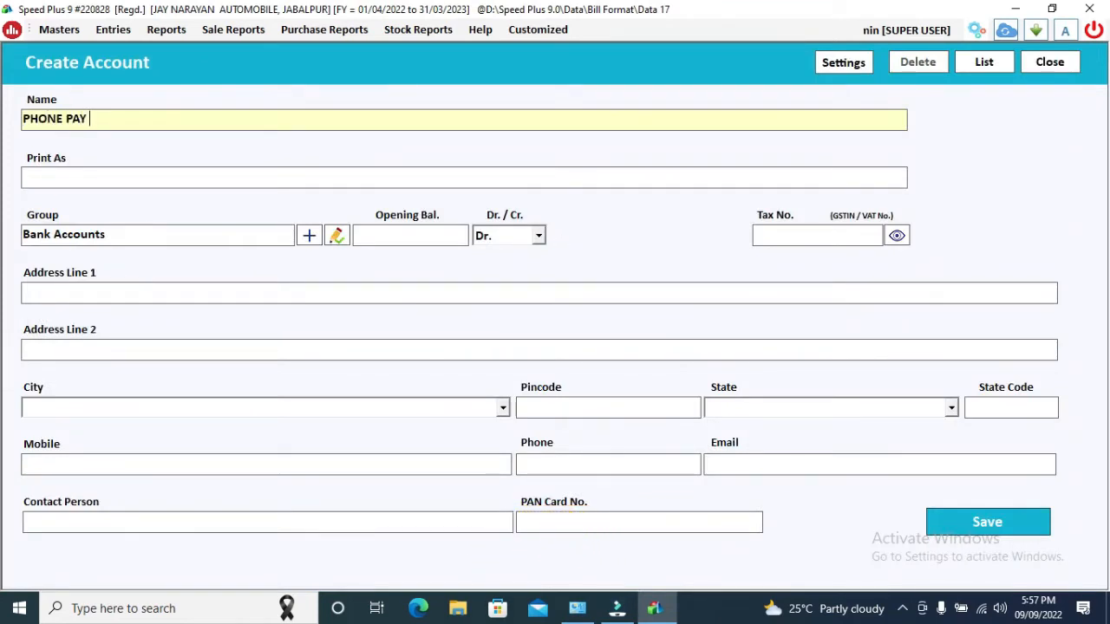
key("Return")
key("alt+s")
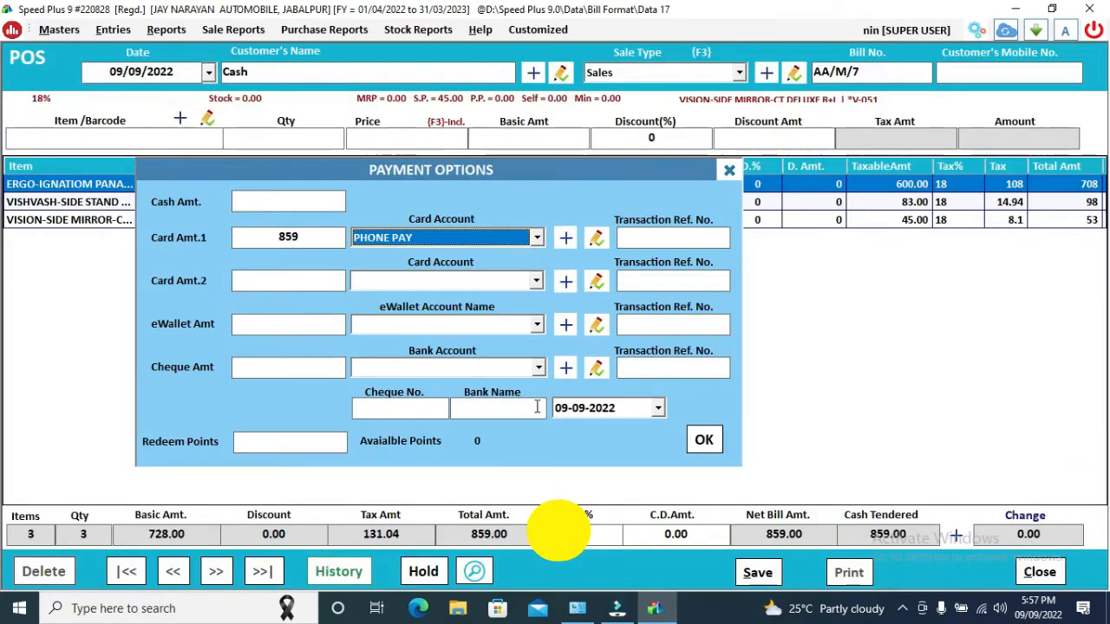
left_click(704, 439)
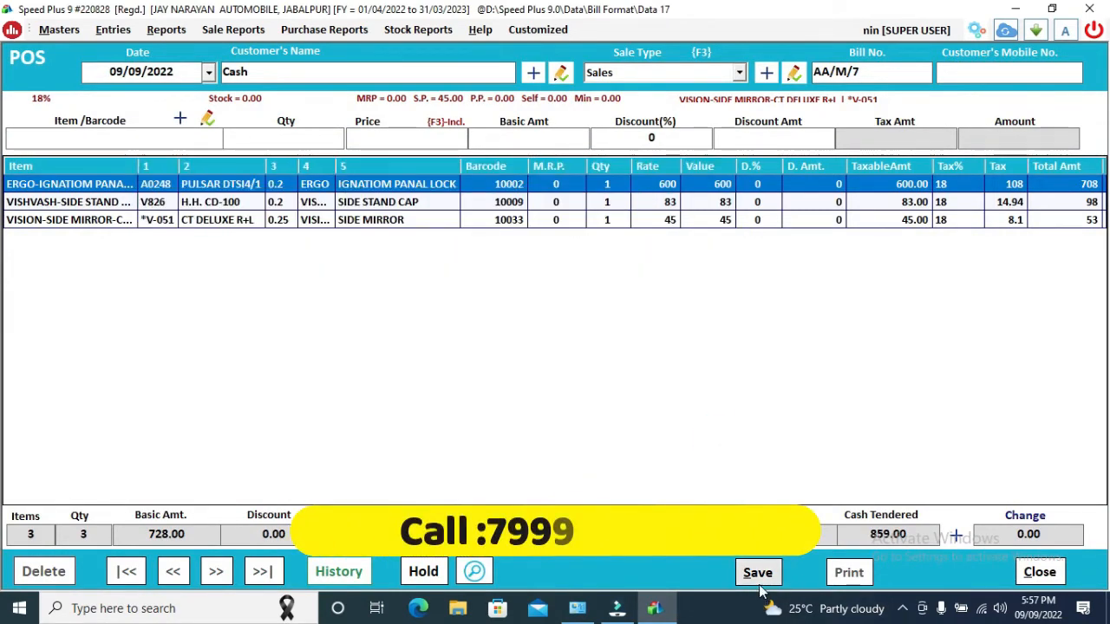
Step: Save bill AA/M/7 for 859.00 with printing, then close its invoice preview
left_click(757, 573)
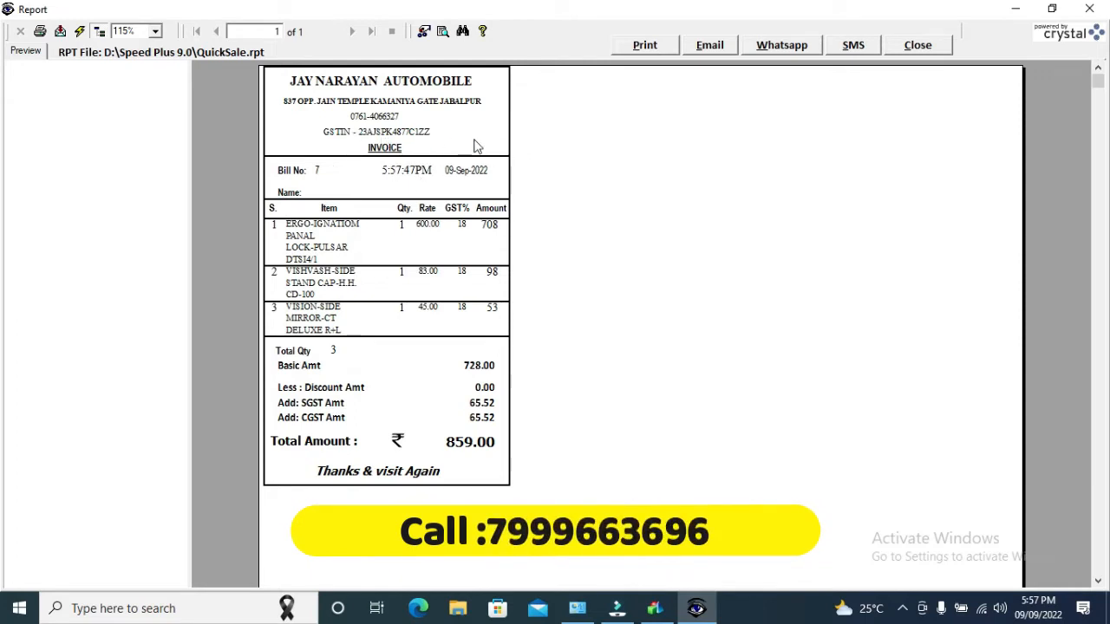
left_click(941, 46)
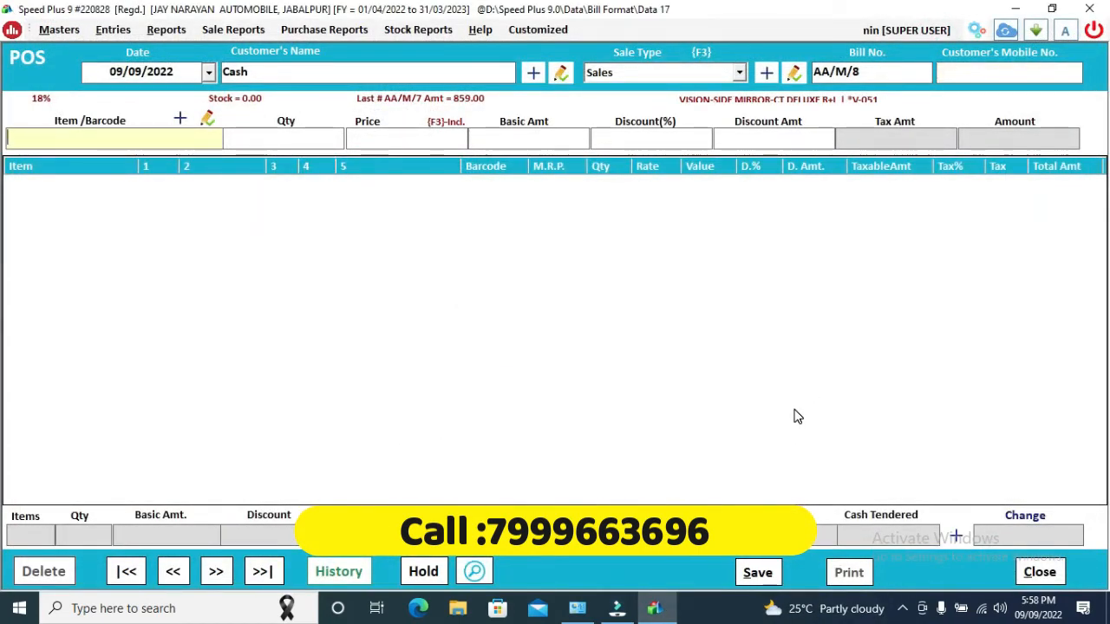
Step: Add the timing cover gasket, barcode 20033, to bill AA/M/8
type("2000")
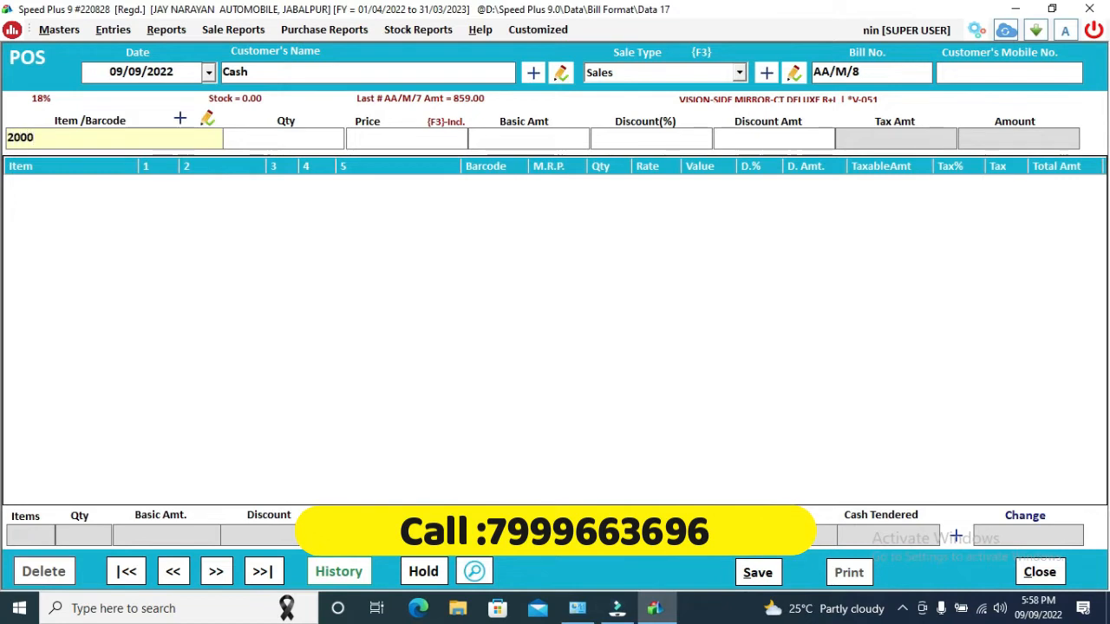
key("BackSpace")
type("33")
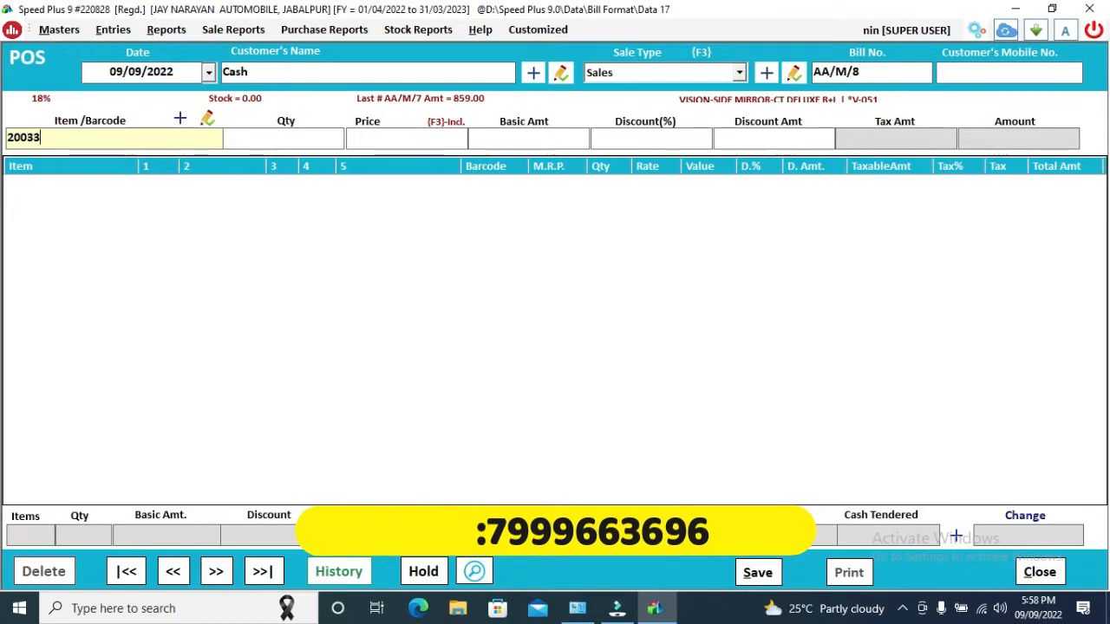
key("Return")
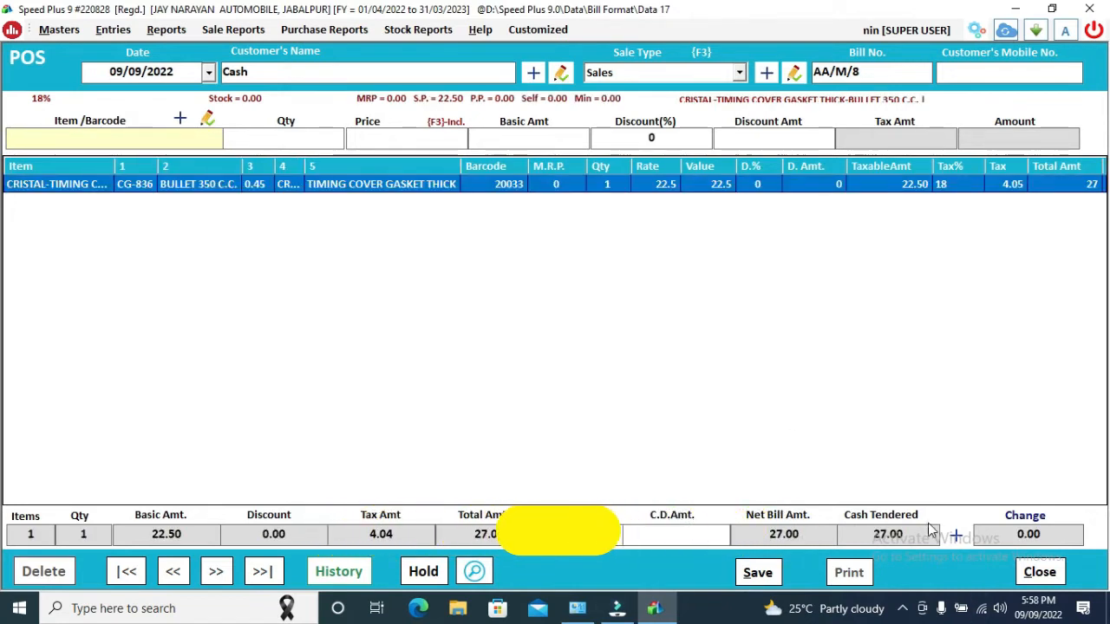
Step: Pay the 27.00 by card through PHONE PAY instead of cash
left_click(953, 535)
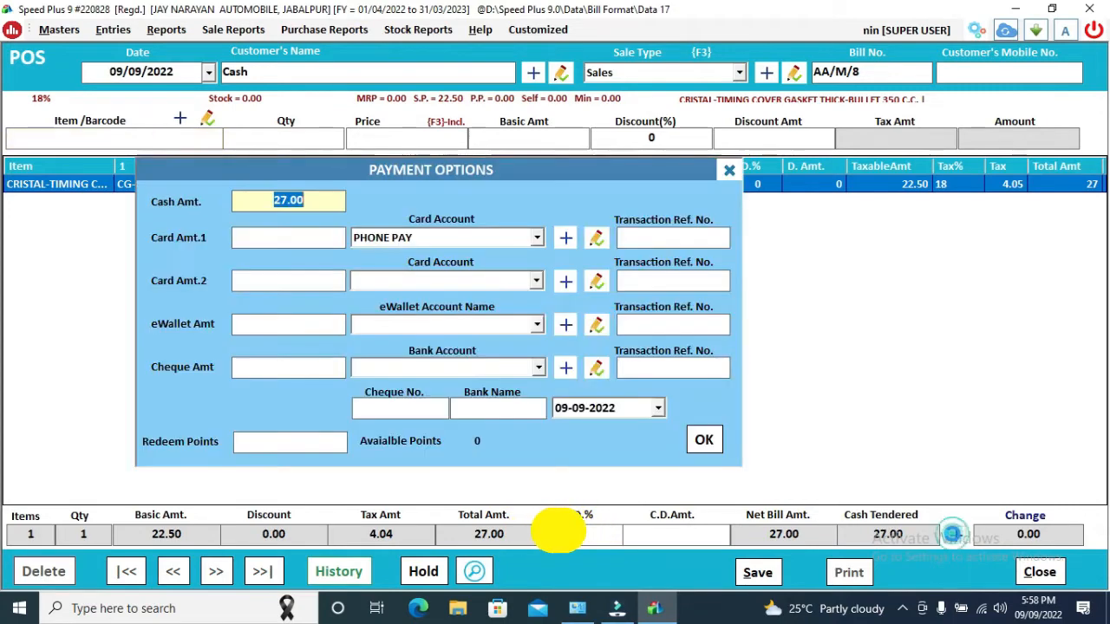
key("BackSpace")
left_click(331, 239)
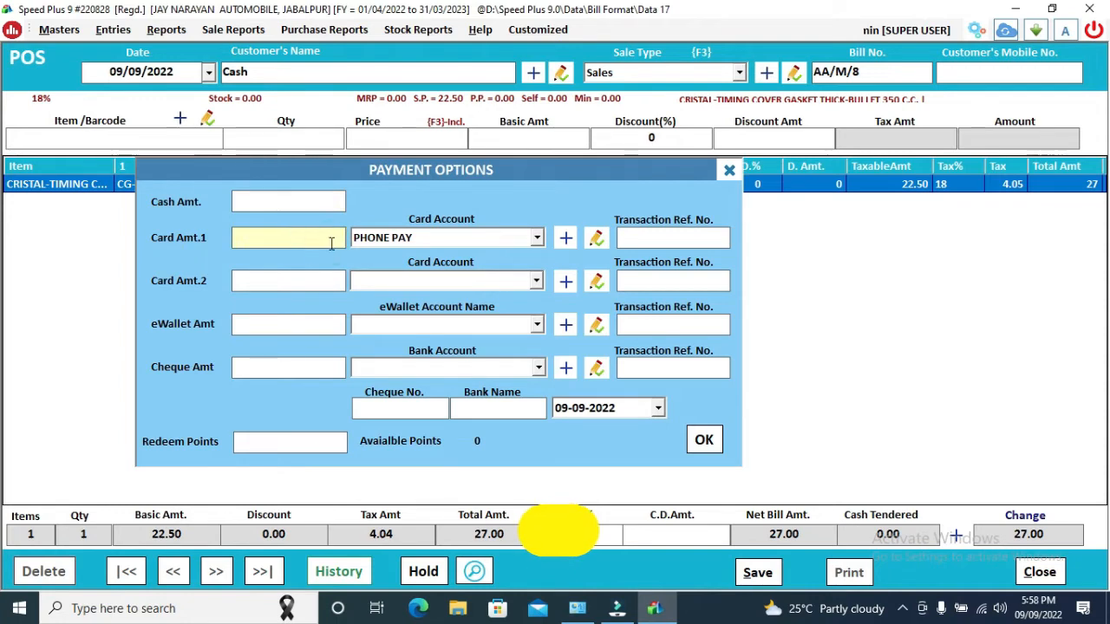
type("27")
key("Tab")
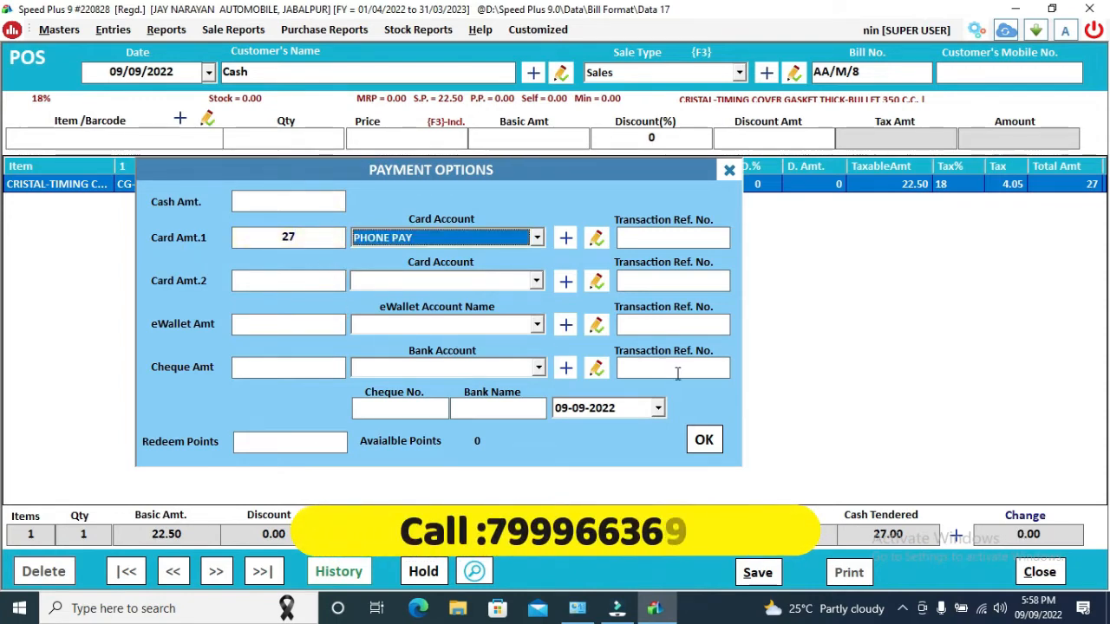
left_click(692, 444)
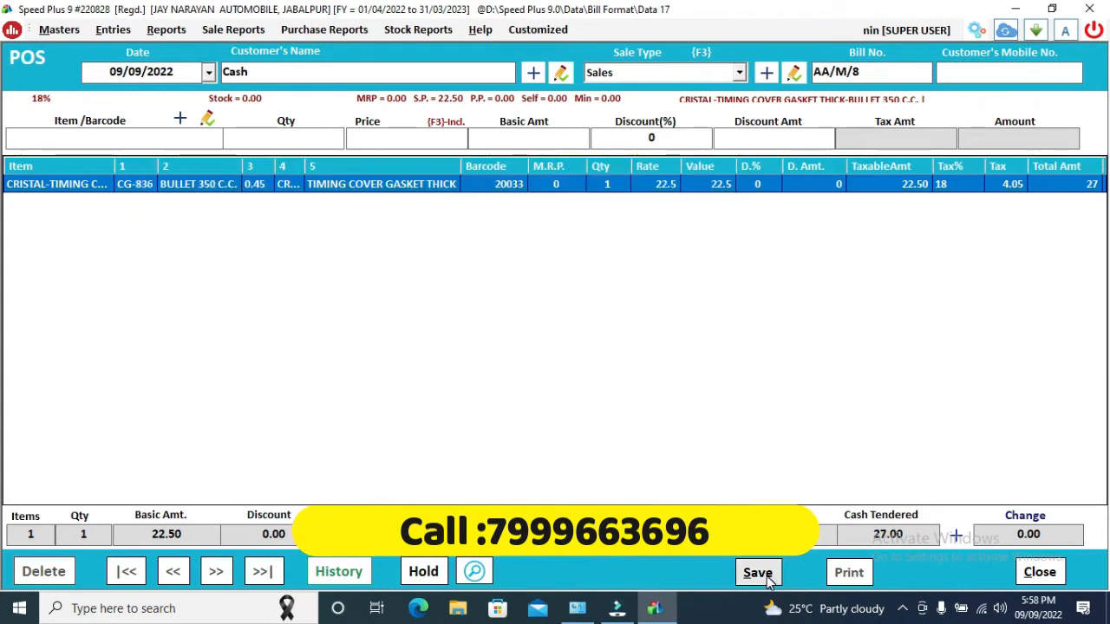
Step: Save bill AA/M/8 without printing it
left_click(758, 574)
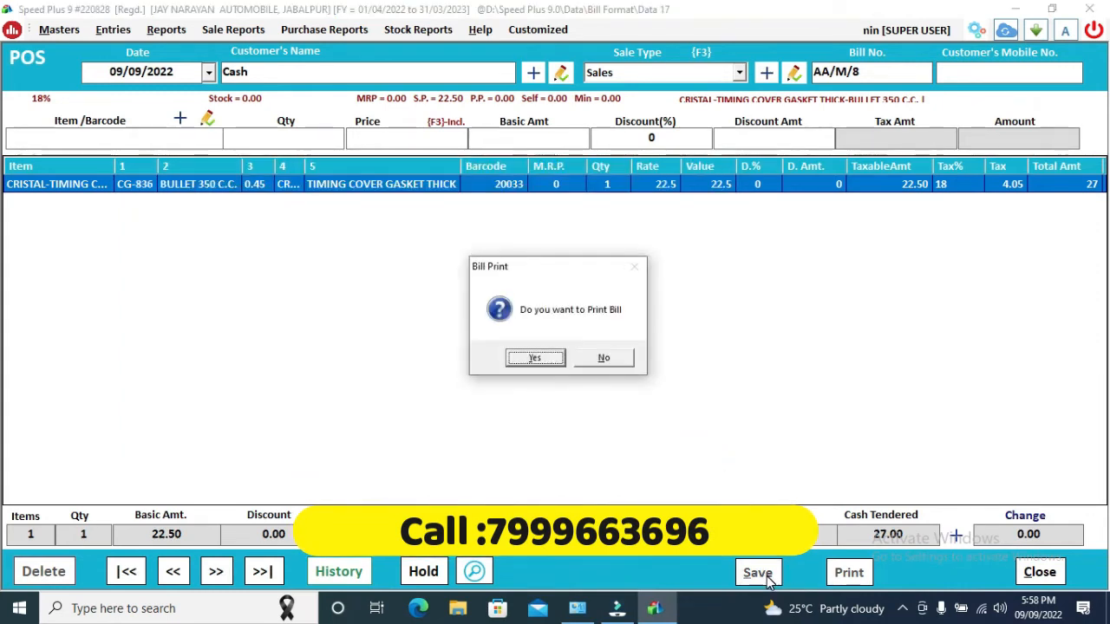
key("Right")
key("Return")
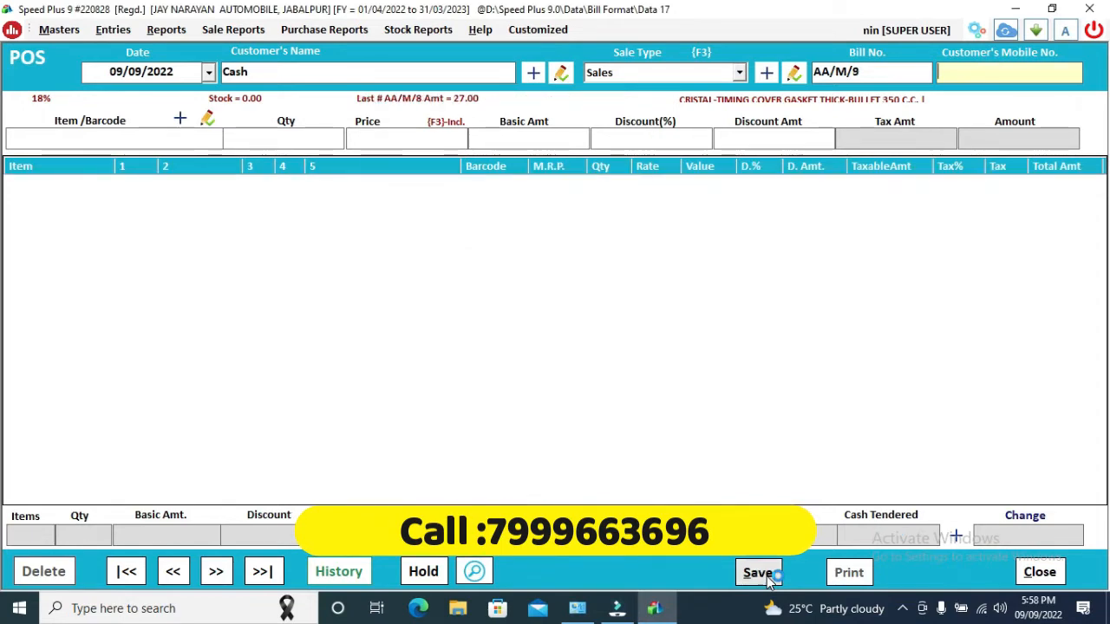
key("Escape")
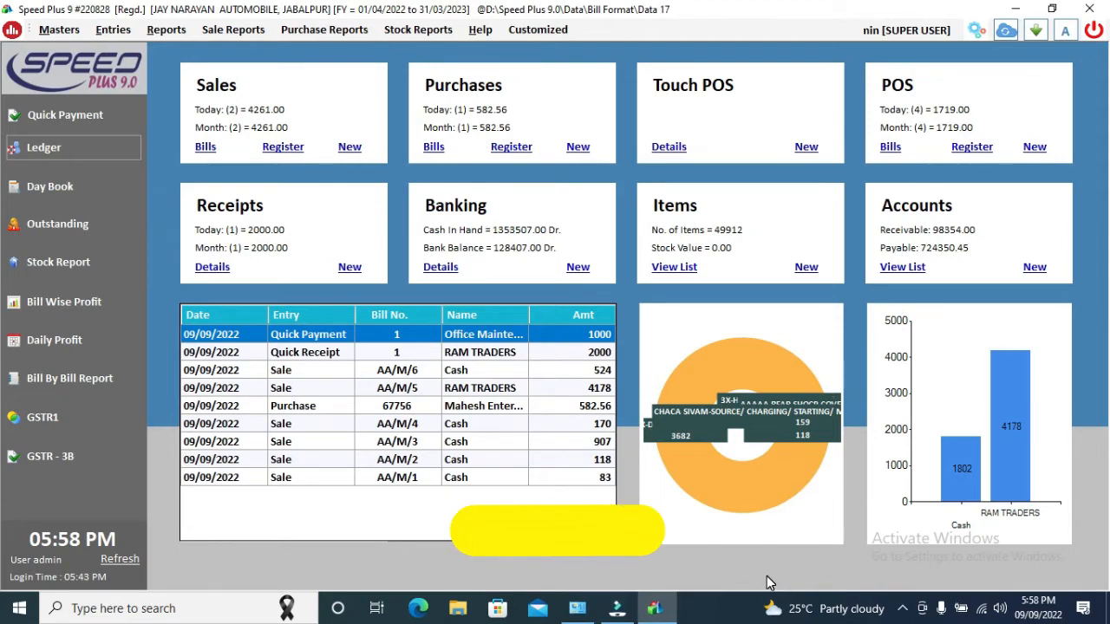
left_click(348, 148)
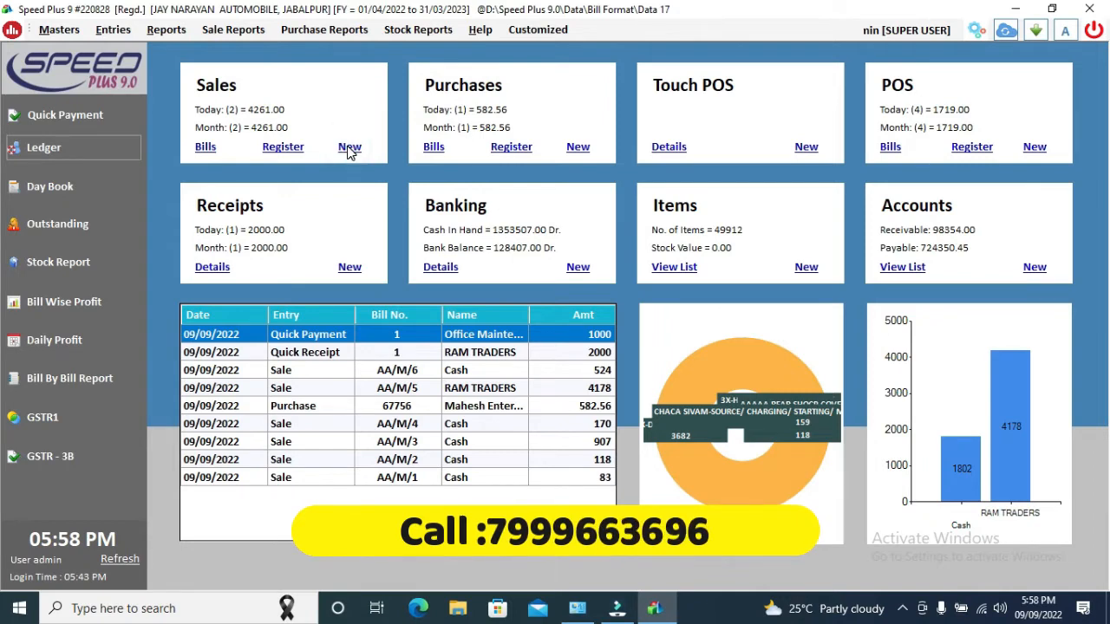
Step: Set Credit terms and choose RAM TRADERS as the billed party
key("Return")
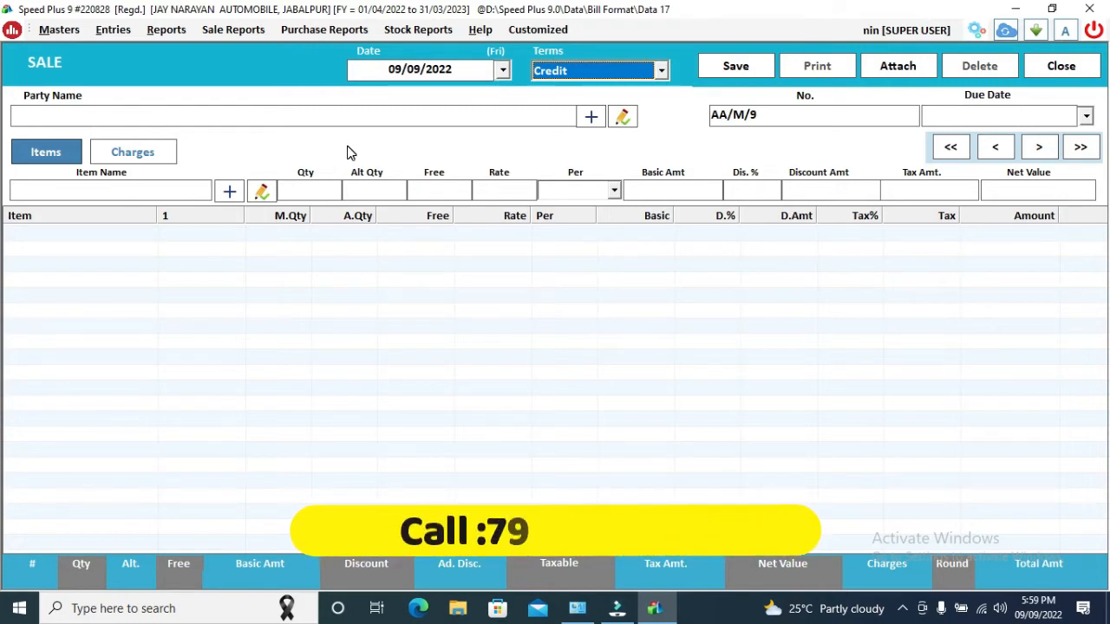
key("Return")
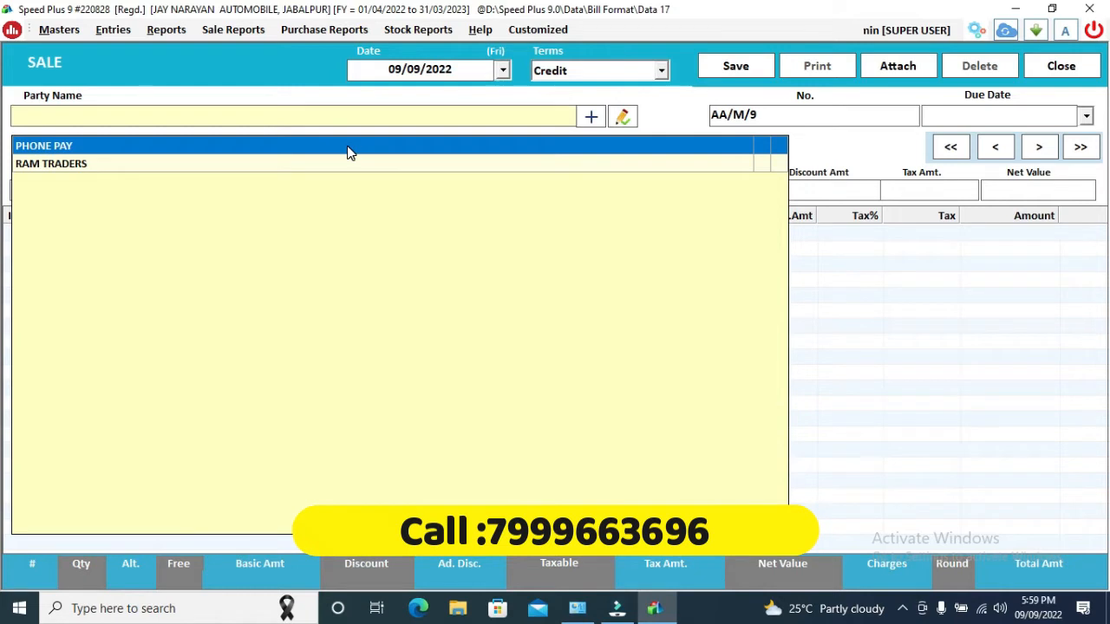
key("Down")
key("Return")
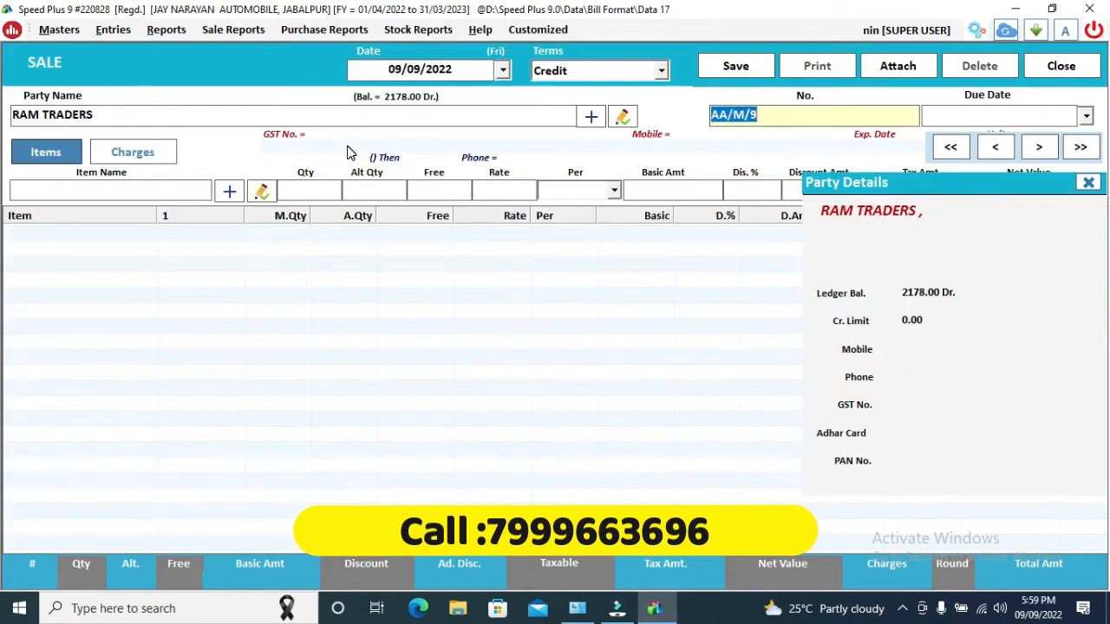
key("Return")
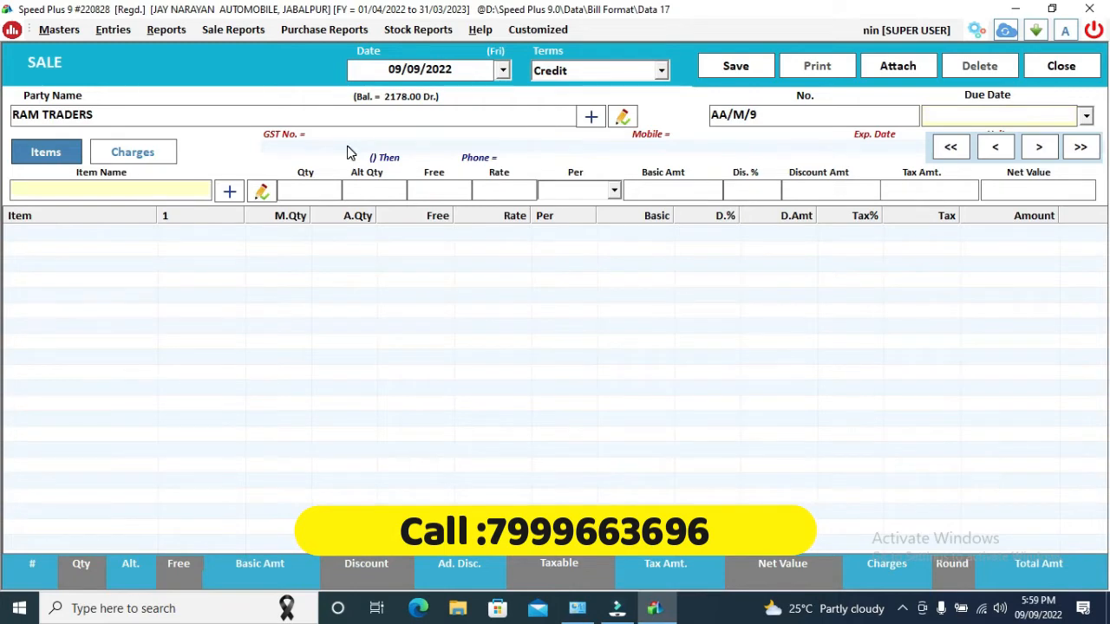
Step: Add 3 × 3X-H.L HOLDER-BOXER CT at rate 100 with a 2% discount
left_click(83, 187)
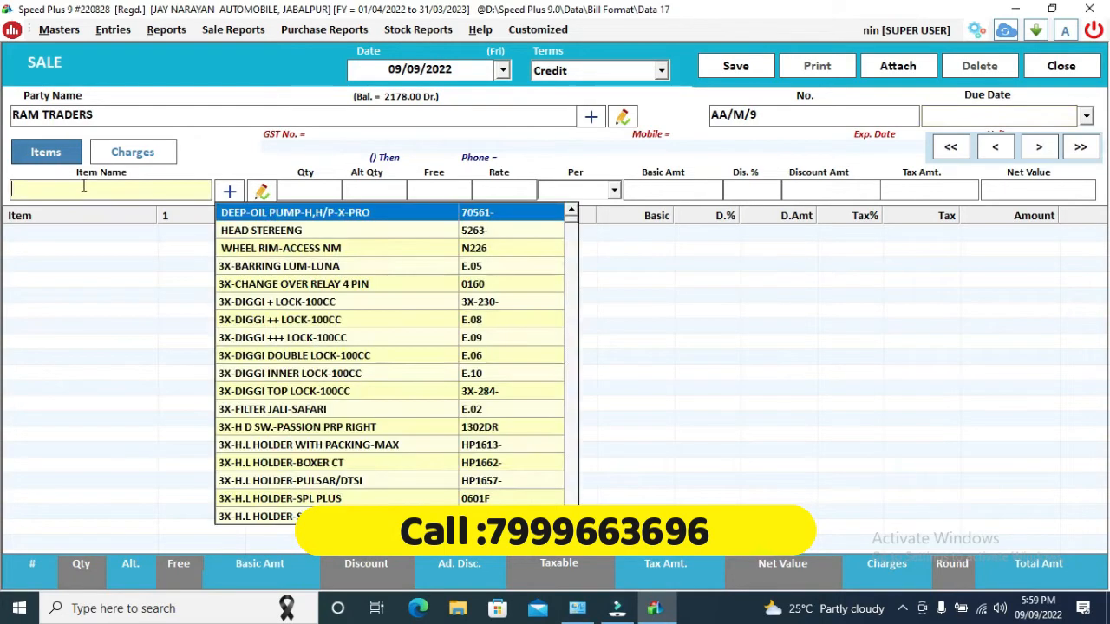
key("Down")
key("Down")
key("Down")
key("Down")
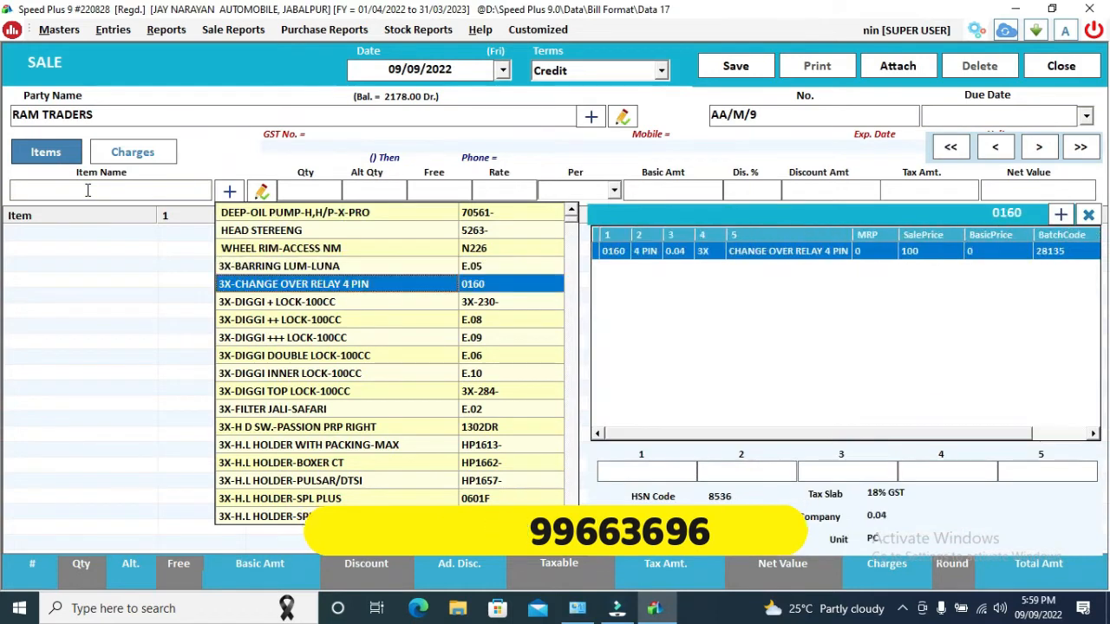
key("Down")
key("Down")
key("Down")
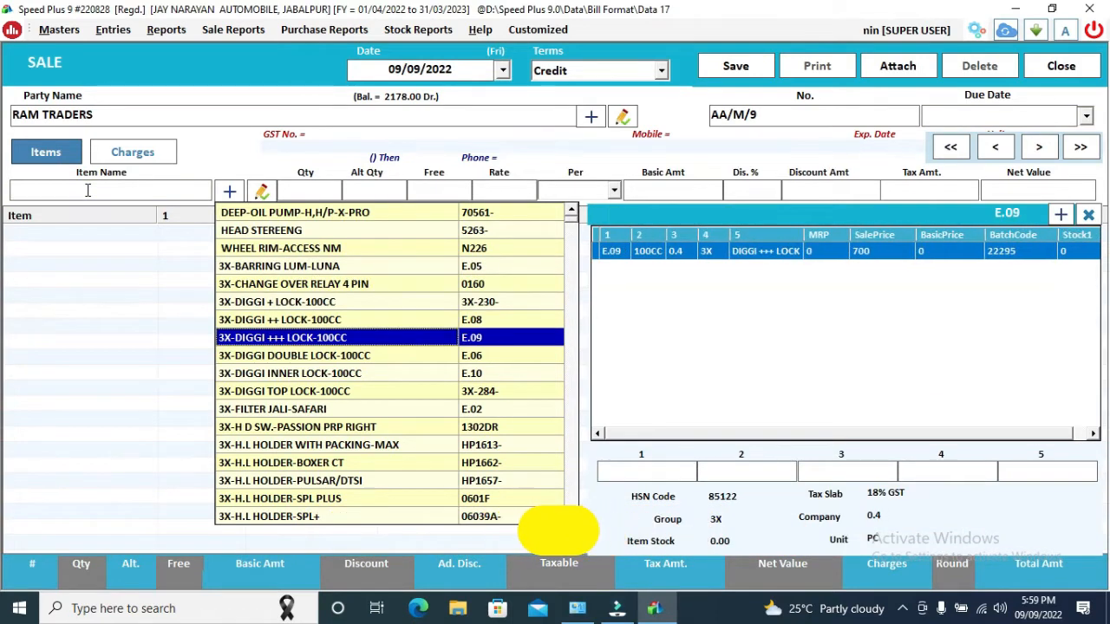
key("Down")
key("Down")
key("Down")
key("Down")
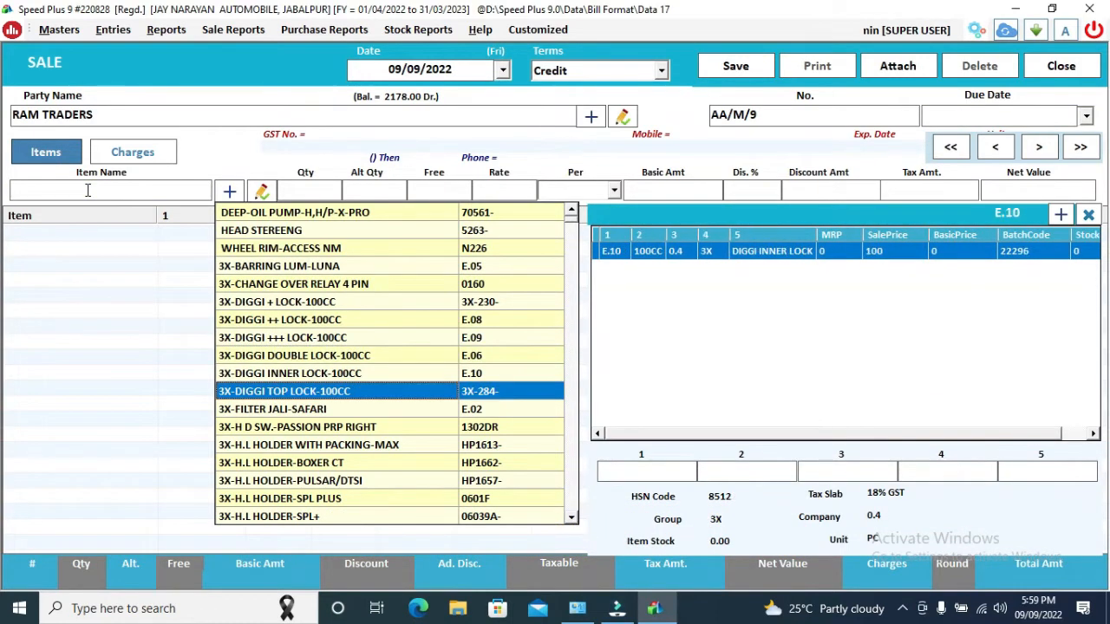
key("Down")
key("Down")
key("Down")
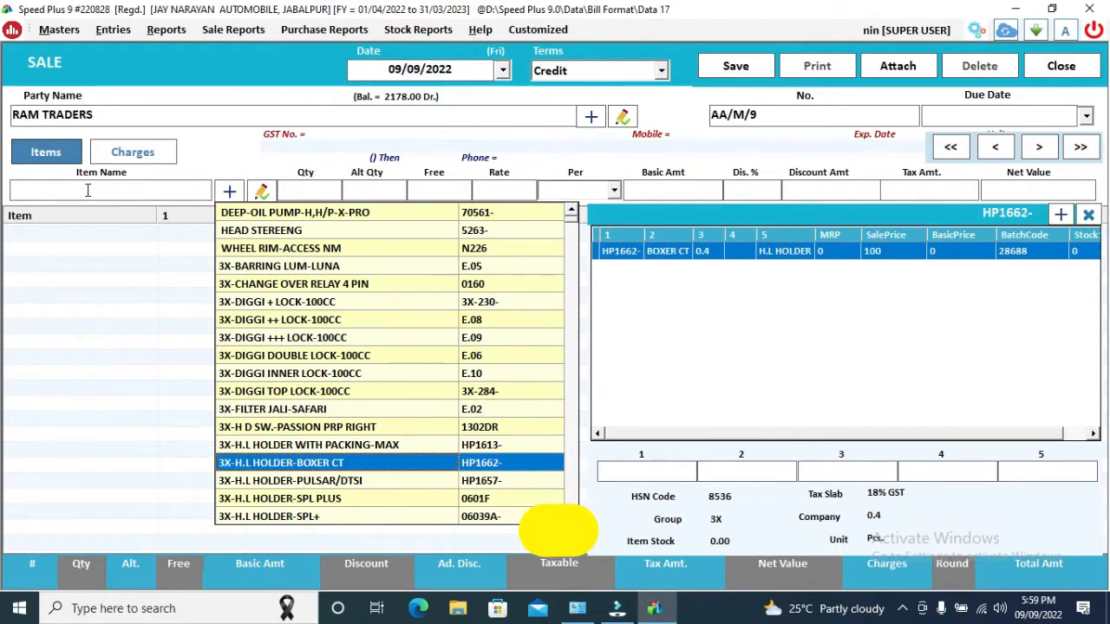
key("Return")
key("Return")
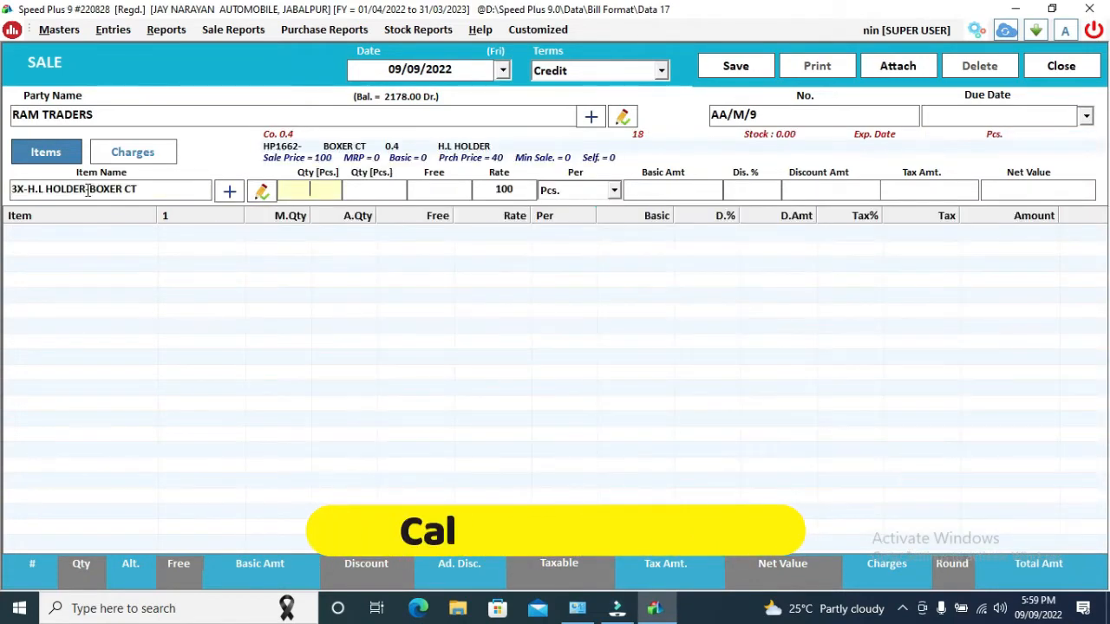
type("3")
key("Return")
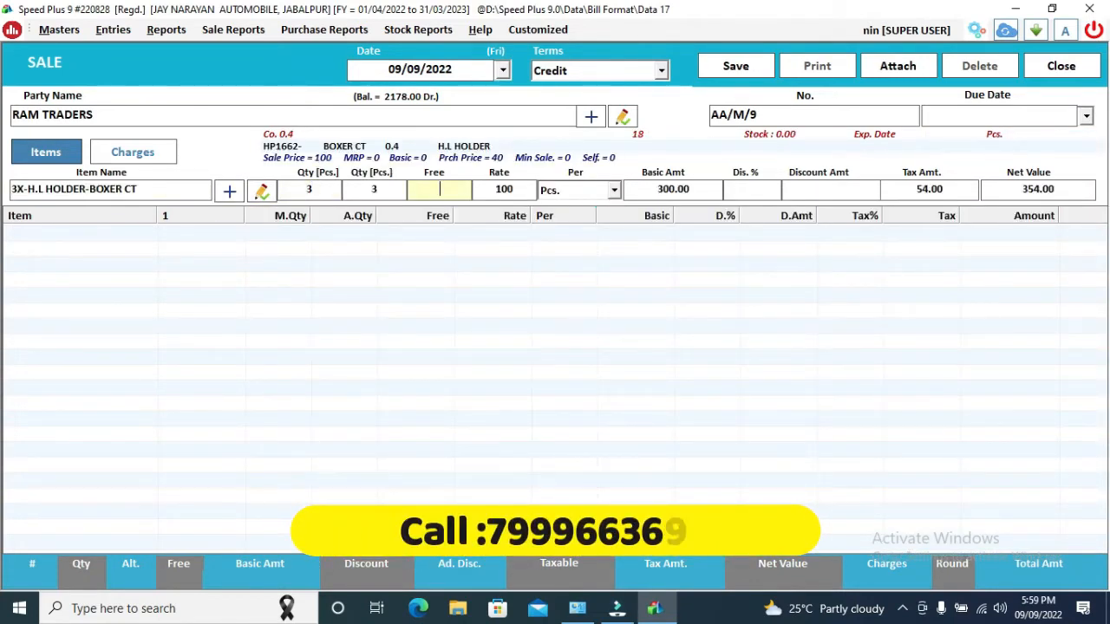
key("Return")
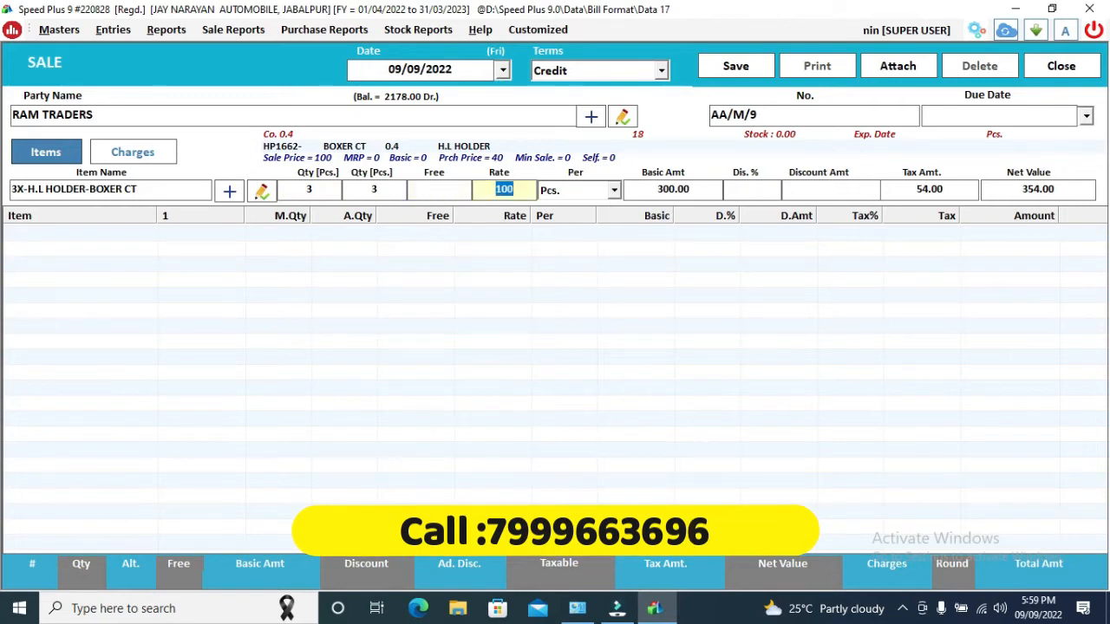
key("Return")
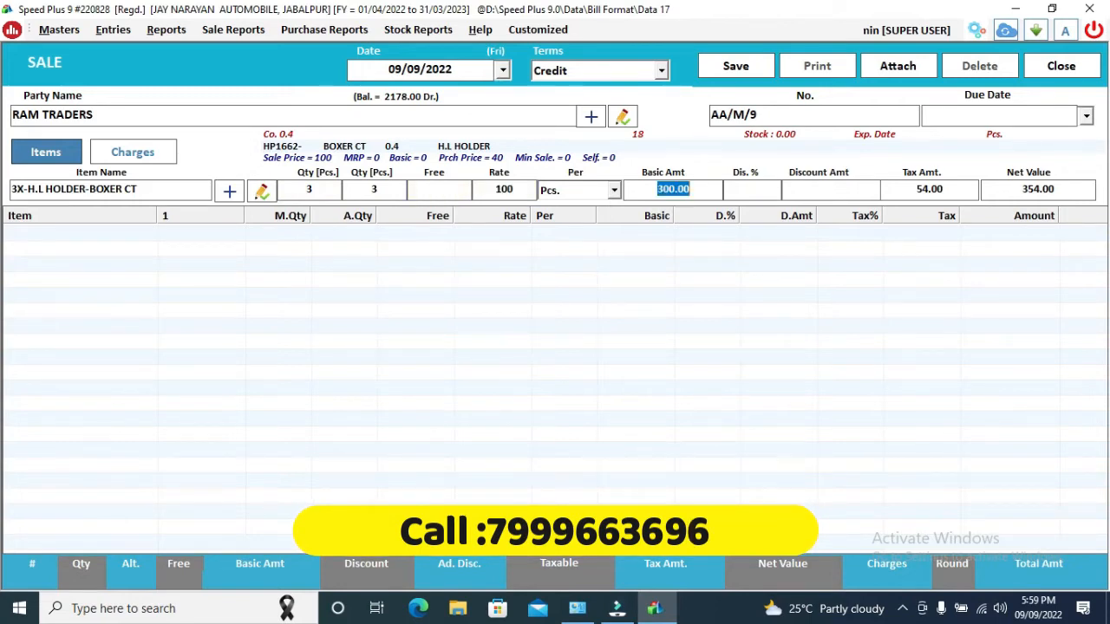
key("Return")
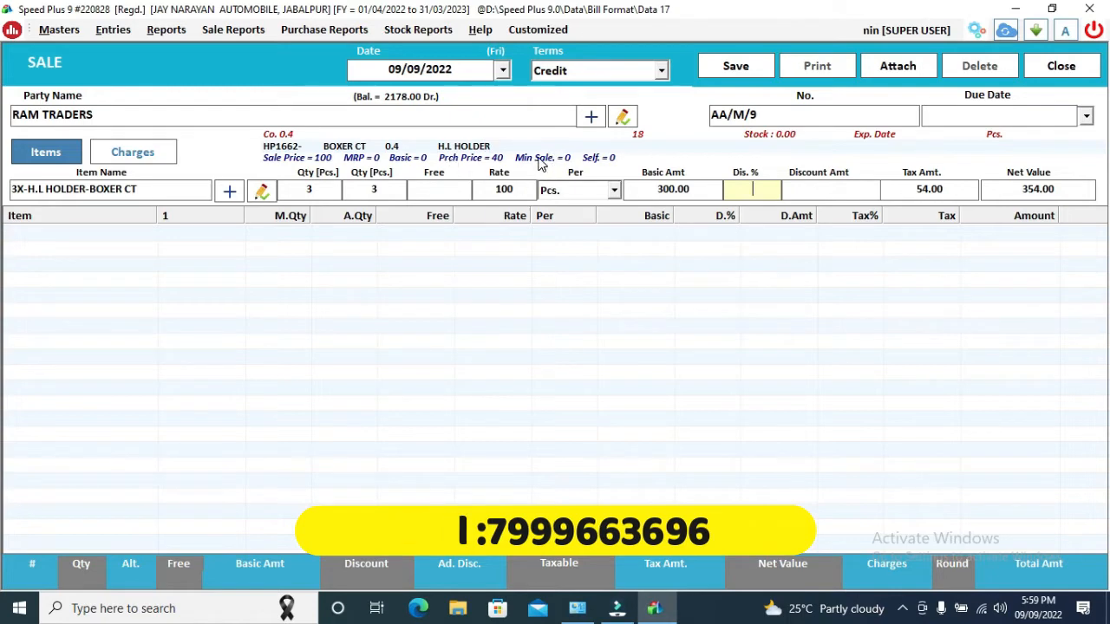
type("2")
key("Return")
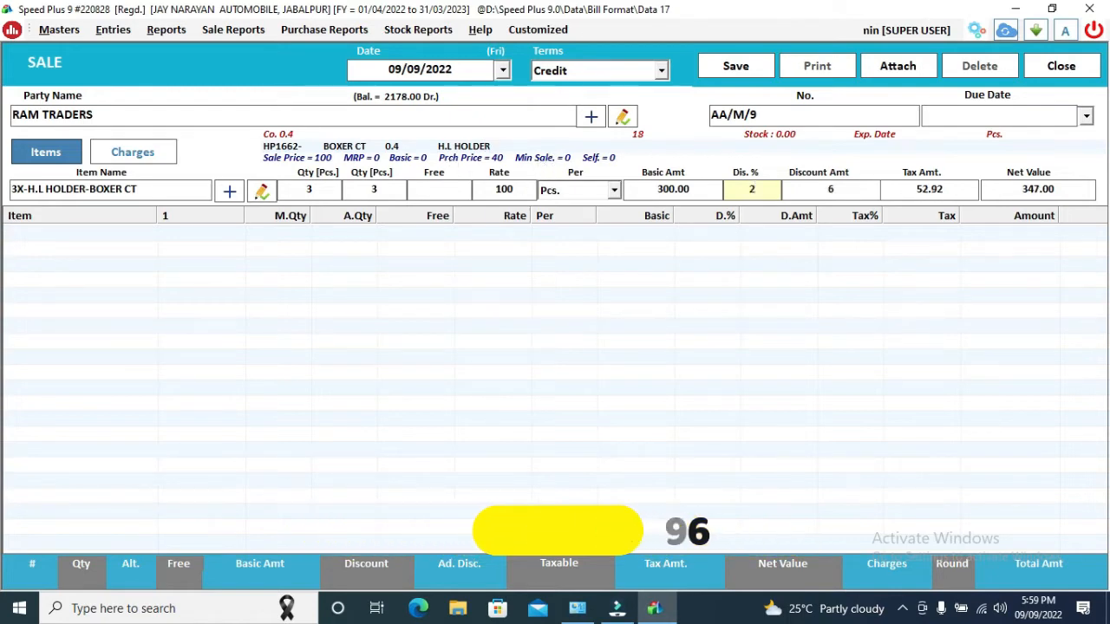
key("Return")
key("Return")
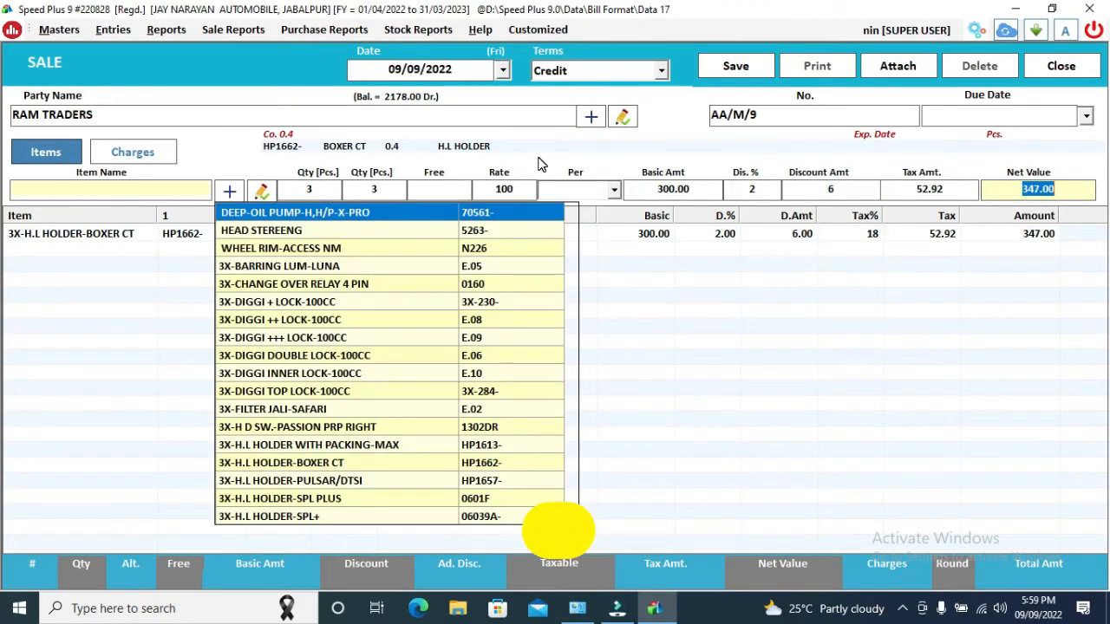
Step: Add 2 × 3X-DIGGI TOP LOCK-100CC at rate 484 with a 1% discount, totalling 1478.00
left_click(506, 284)
left_click(389, 391)
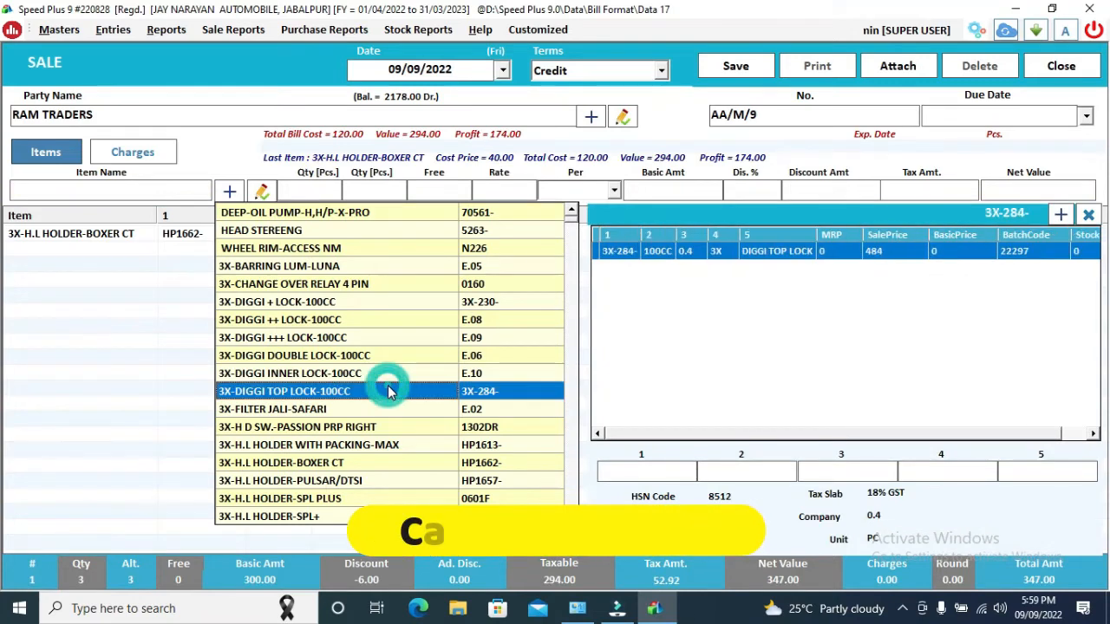
double_click(390, 391)
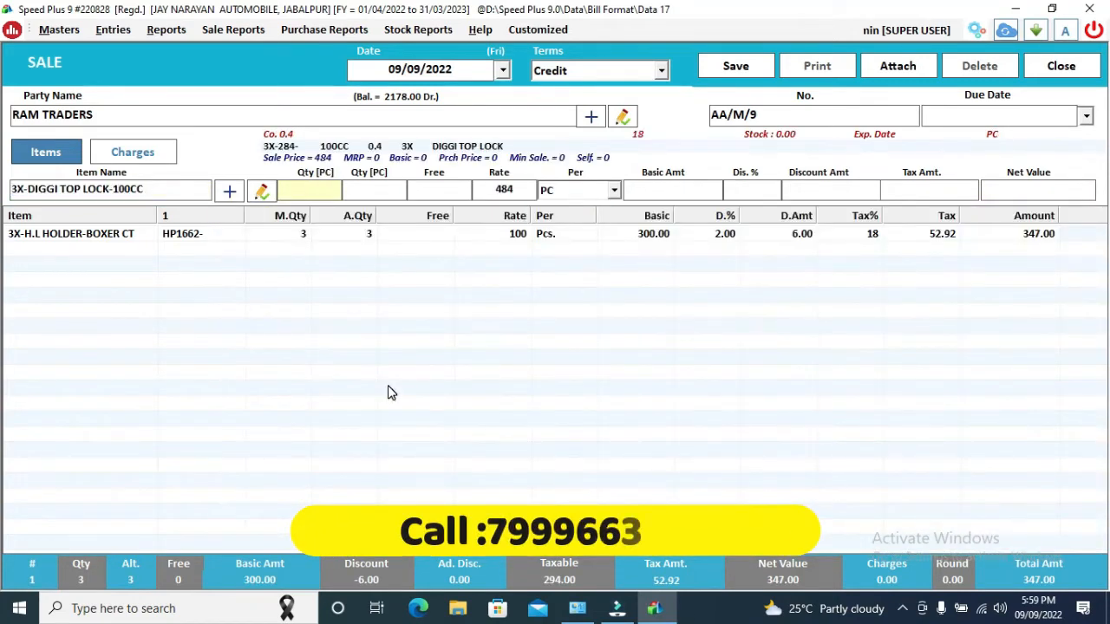
type("2")
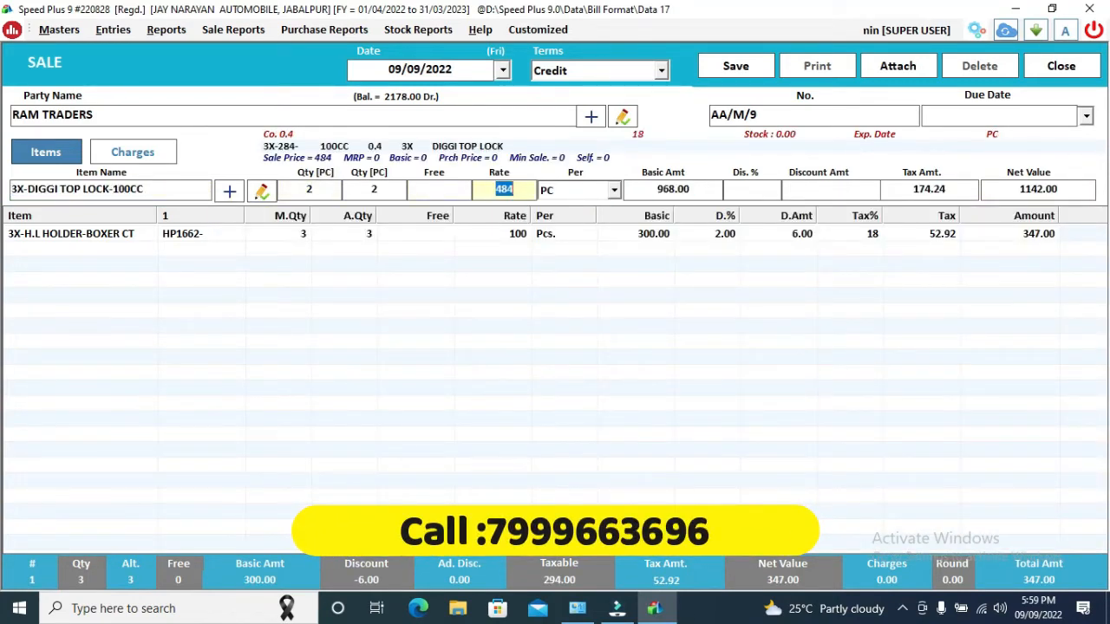
key("Return")
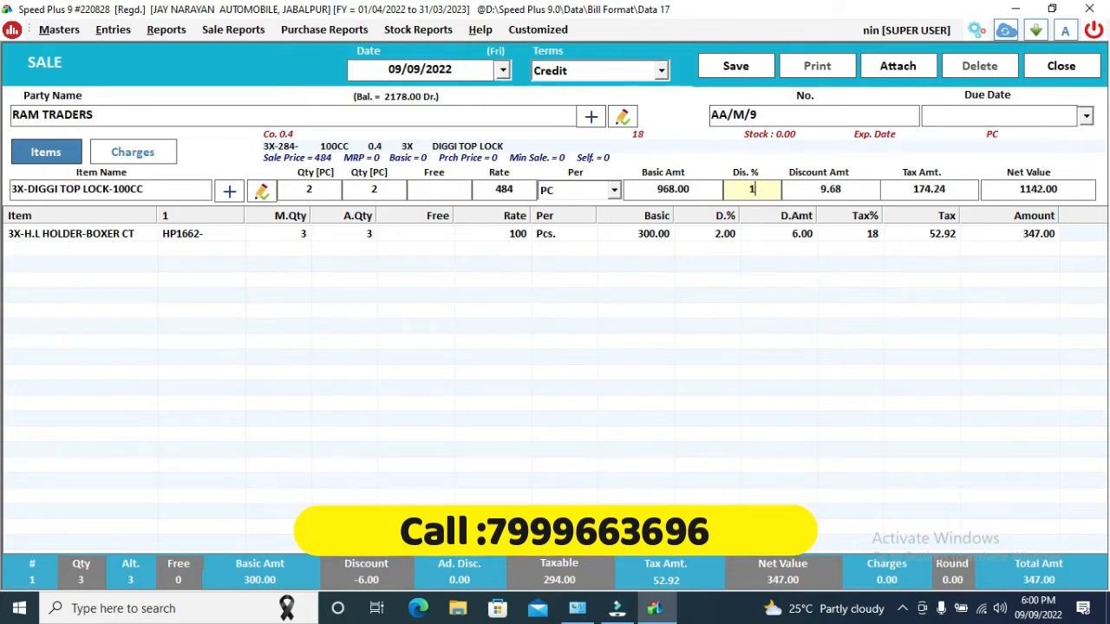
key("Return")
key("Return")
key("Return")
key("Return")
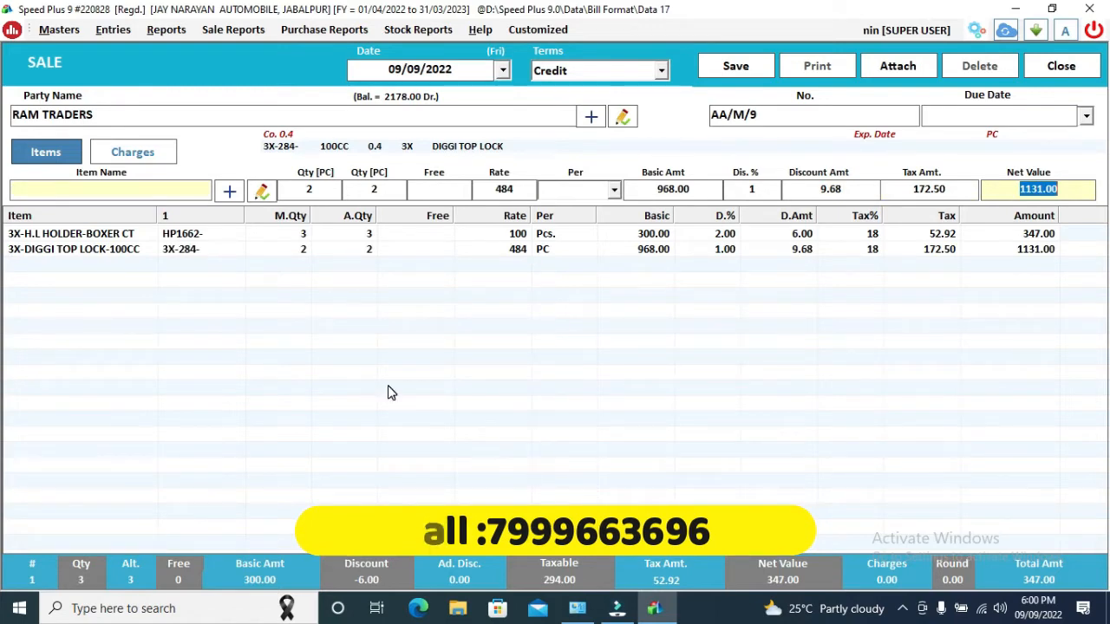
key("Return")
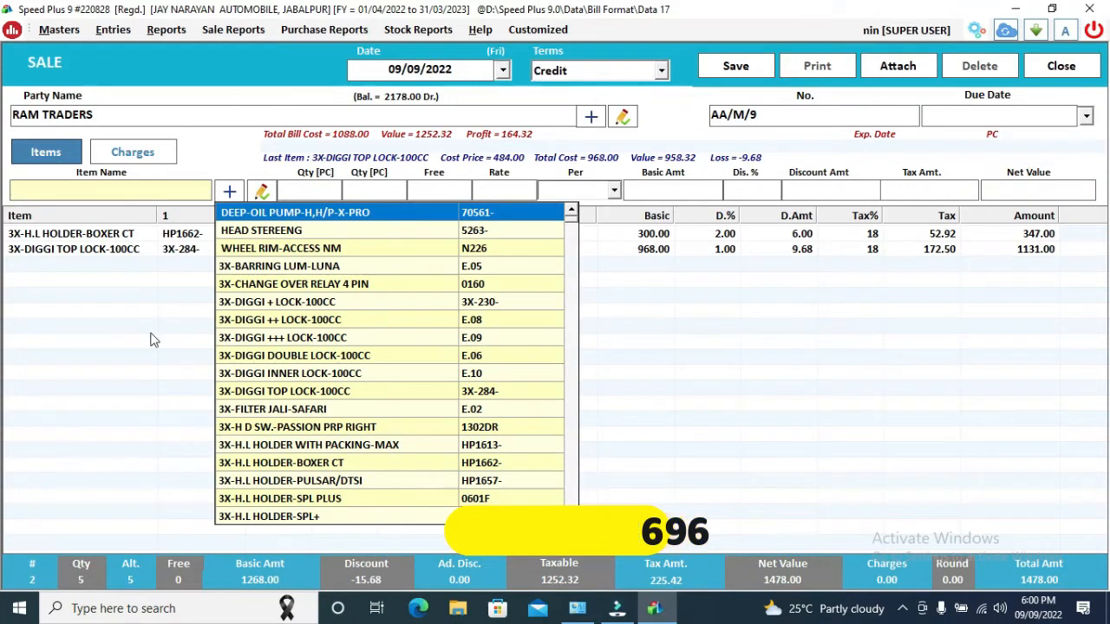
Step: Add a 200 Frieght & Forwarding charge, raising the bill total to 1678.00
left_click(131, 158)
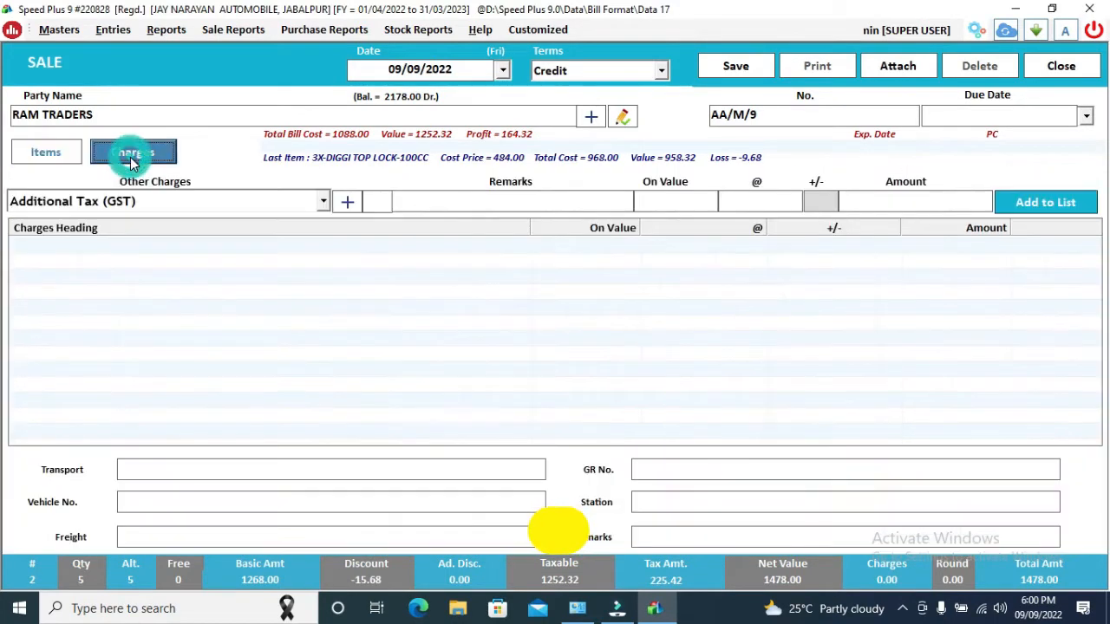
left_click(139, 201)
key("f")
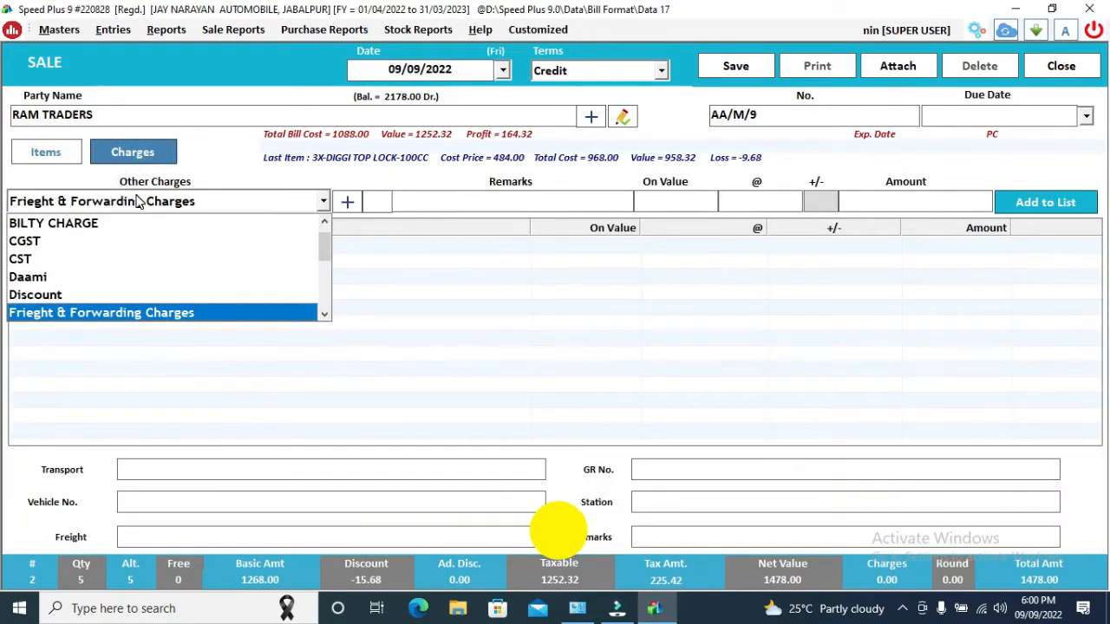
key("Return")
key("Return")
type("200")
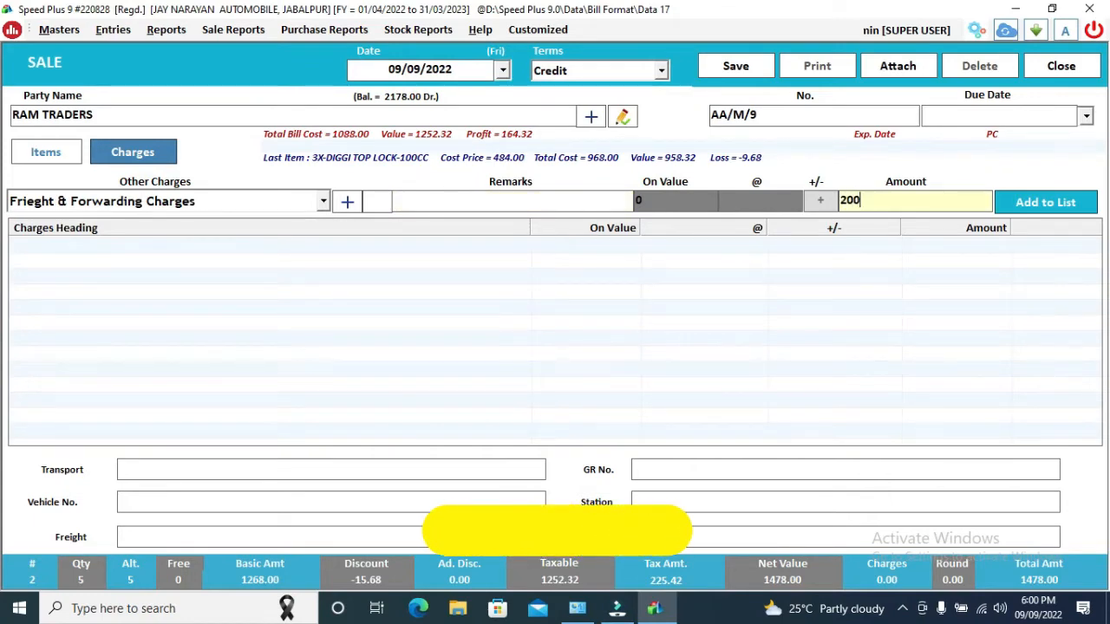
key("Return")
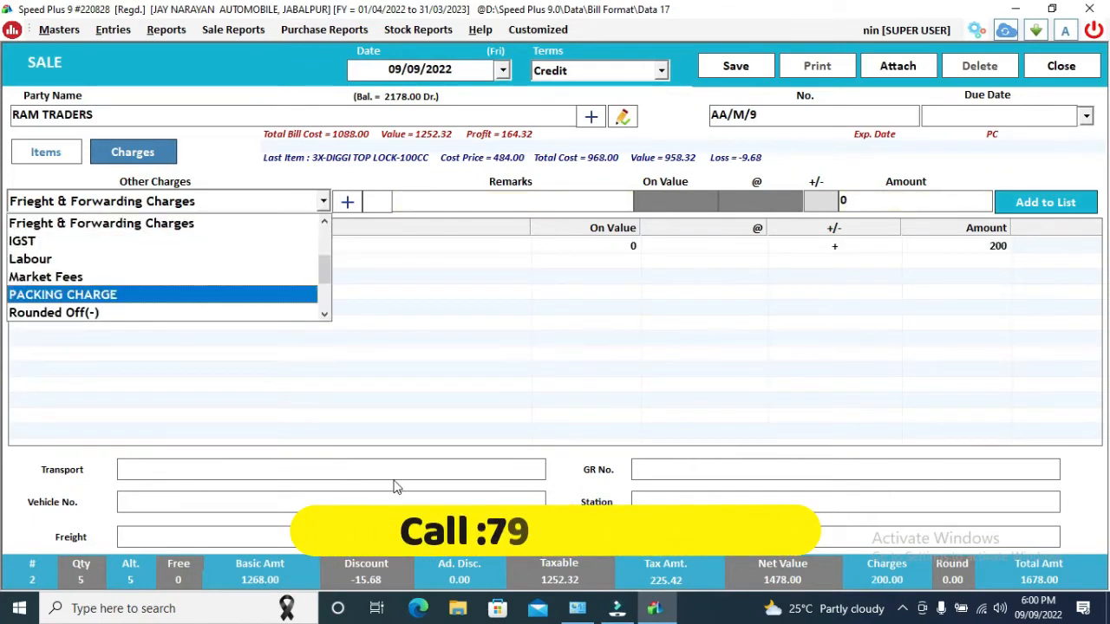
key("Escape")
Step: With remark NO DISCOUNT, enter GR No. VR89739 and save the sale bill
left_click(737, 537)
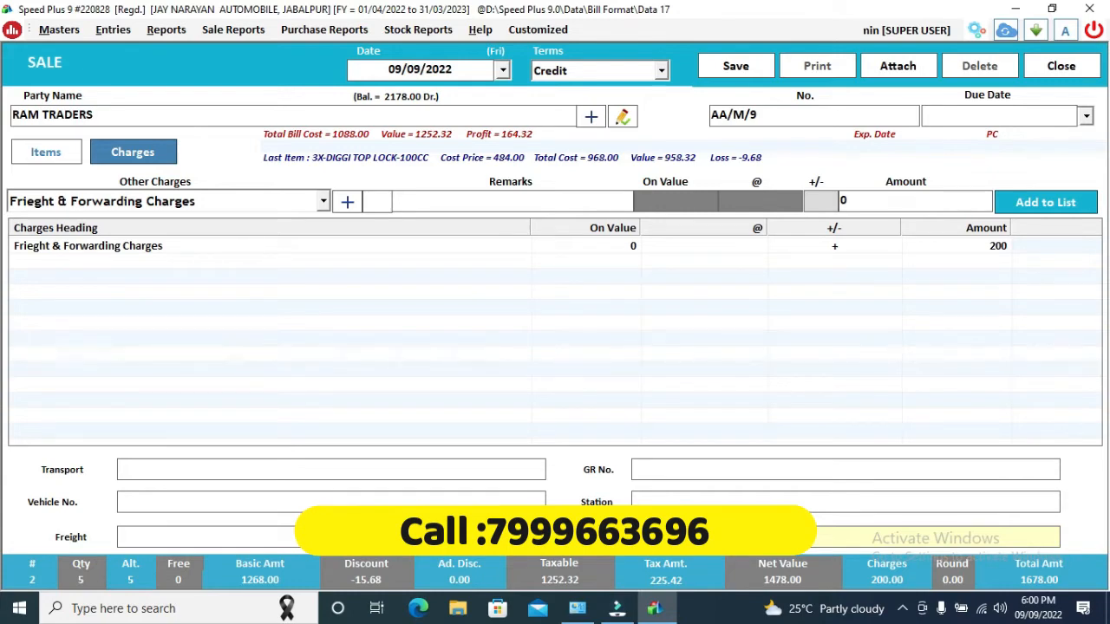
key("Return")
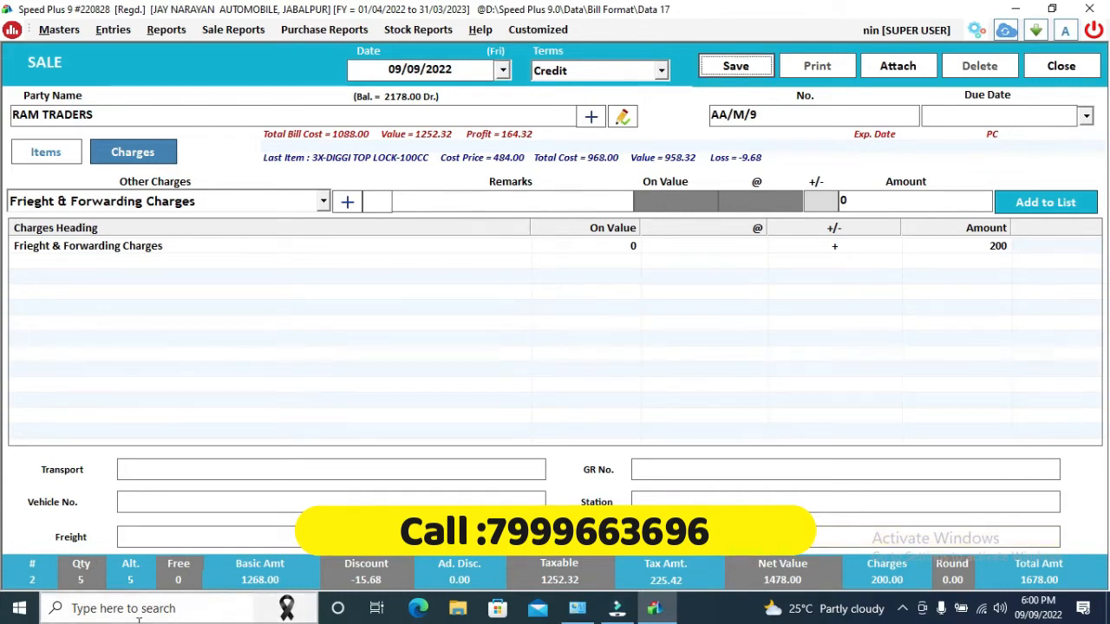
left_click(675, 466)
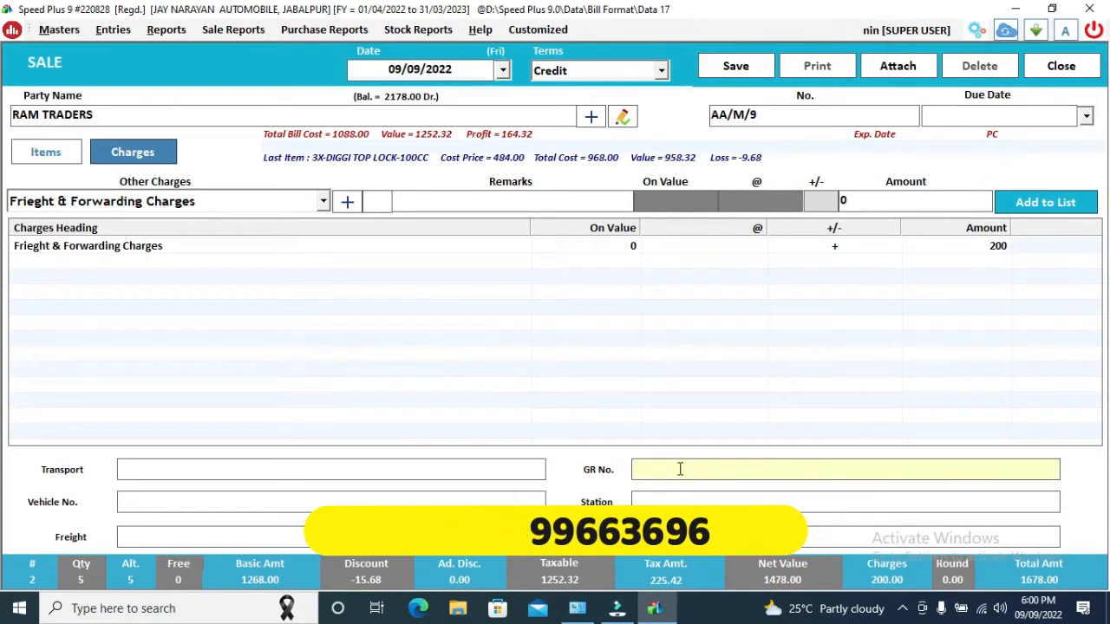
type("V")
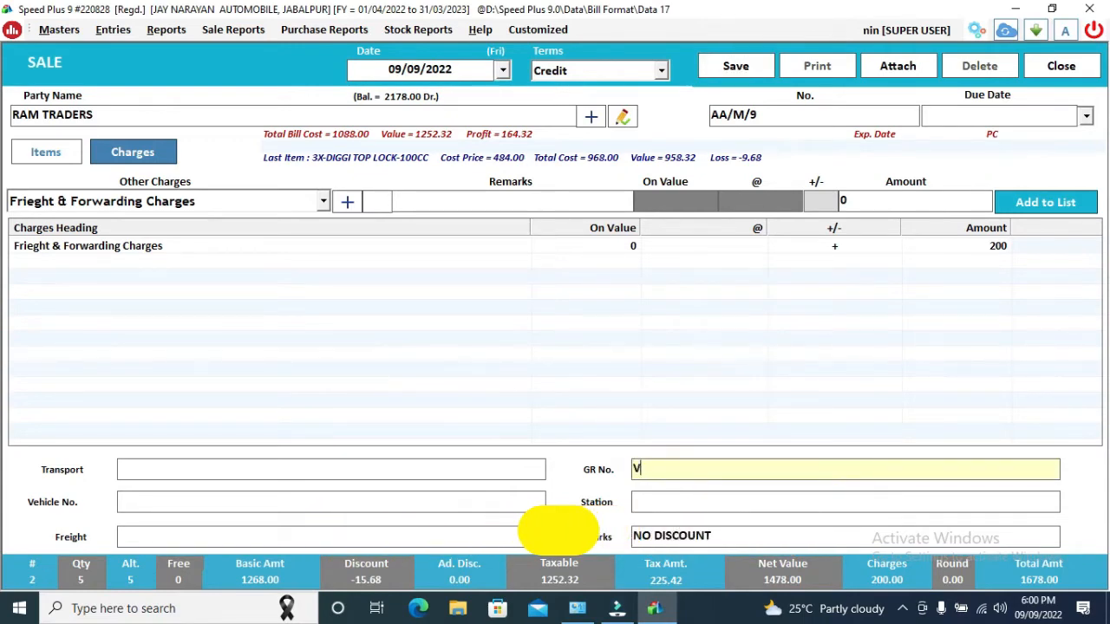
type("R89739")
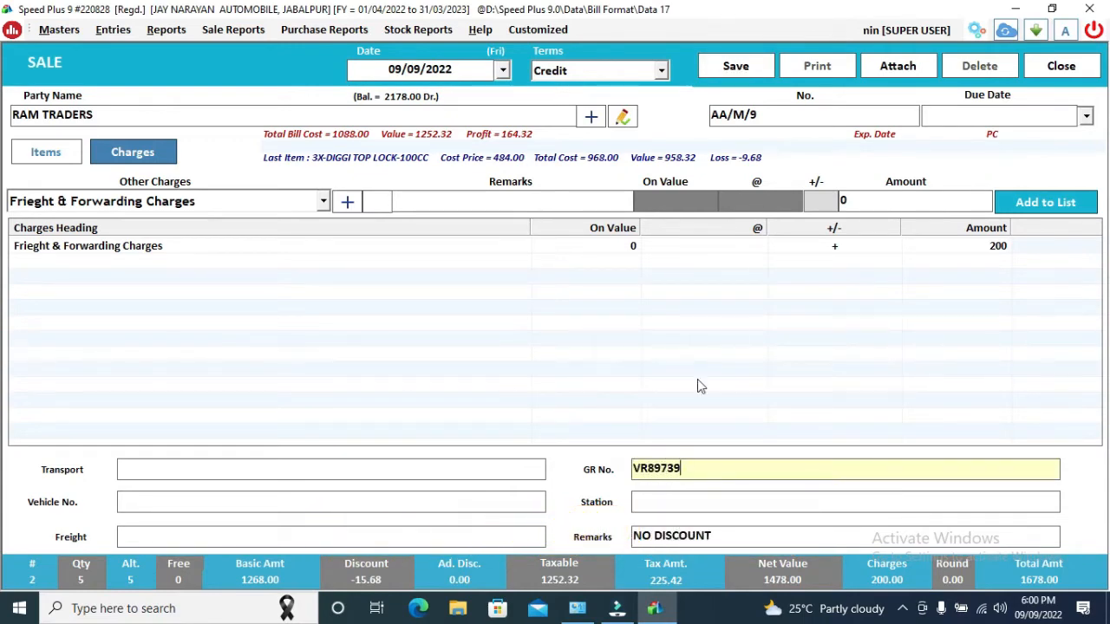
left_click(735, 67)
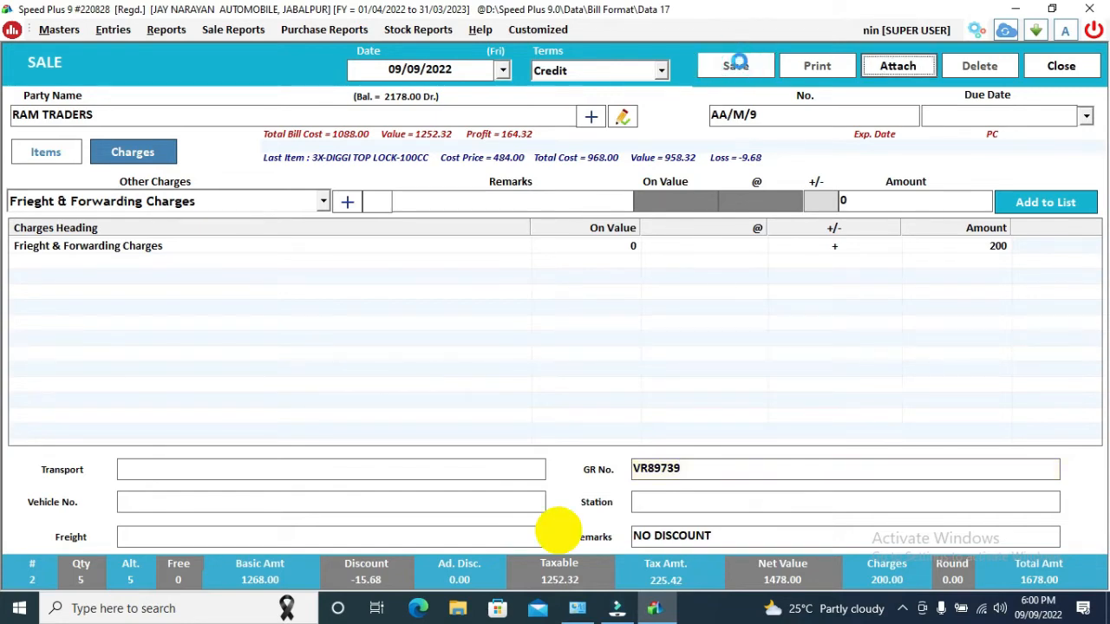
Step: Acknowledge the save of bill AA/M/9 and set the print format to Gst Invoice Colour
key("Return")
key("Return")
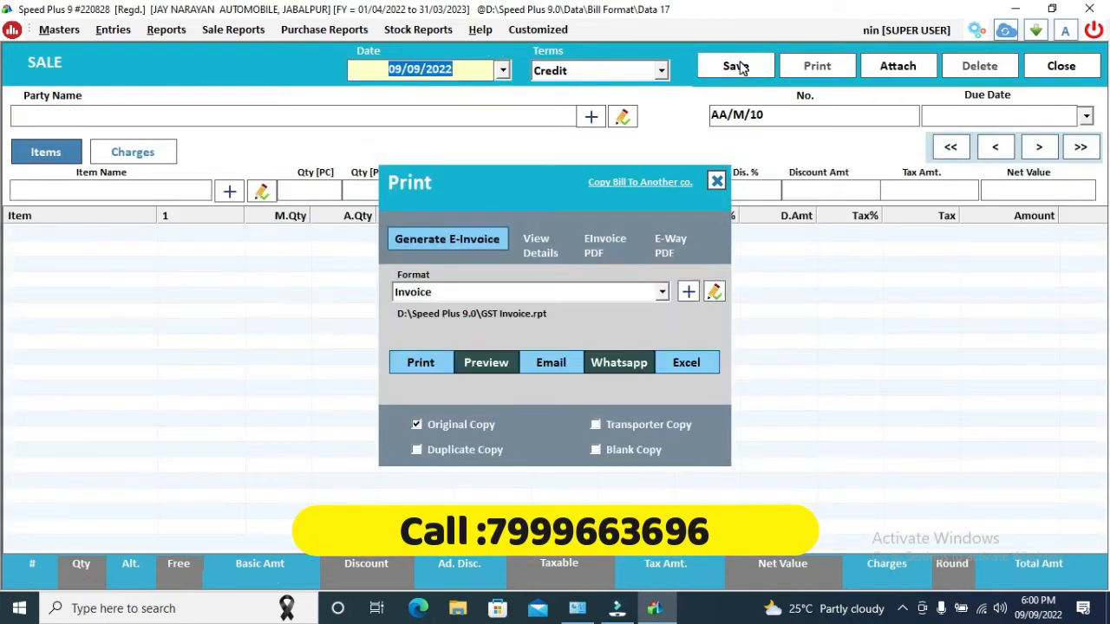
left_click(581, 292)
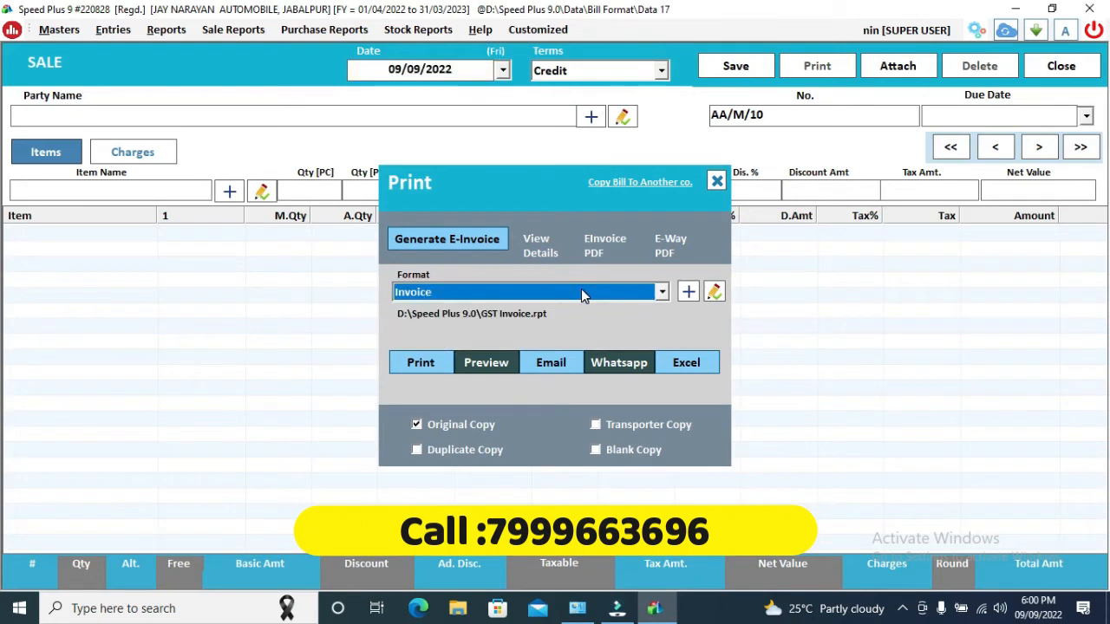
key("Down")
left_click(580, 293)
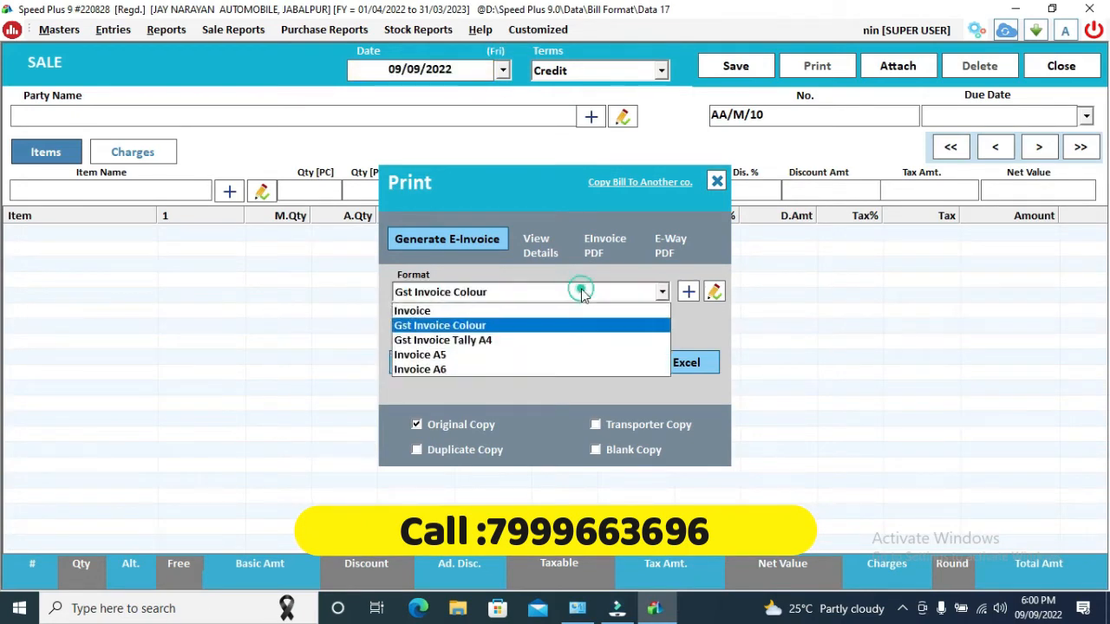
left_click(492, 327)
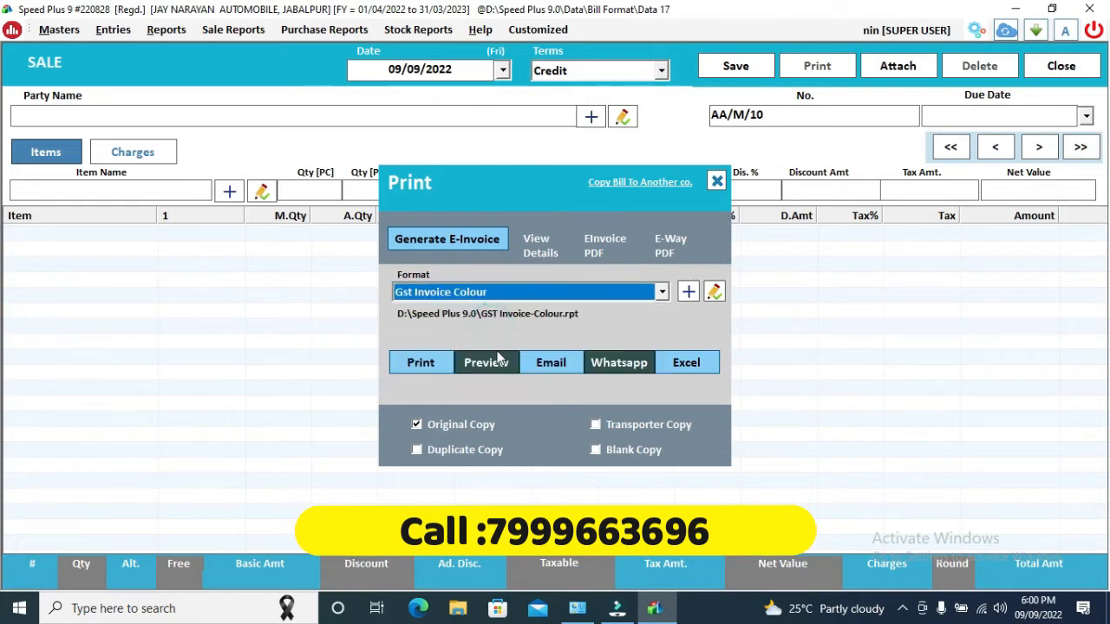
Step: Preview bill AA/M/9 as a Gst Invoice Colour invoice and export it to a PDF disk file
left_click(500, 369)
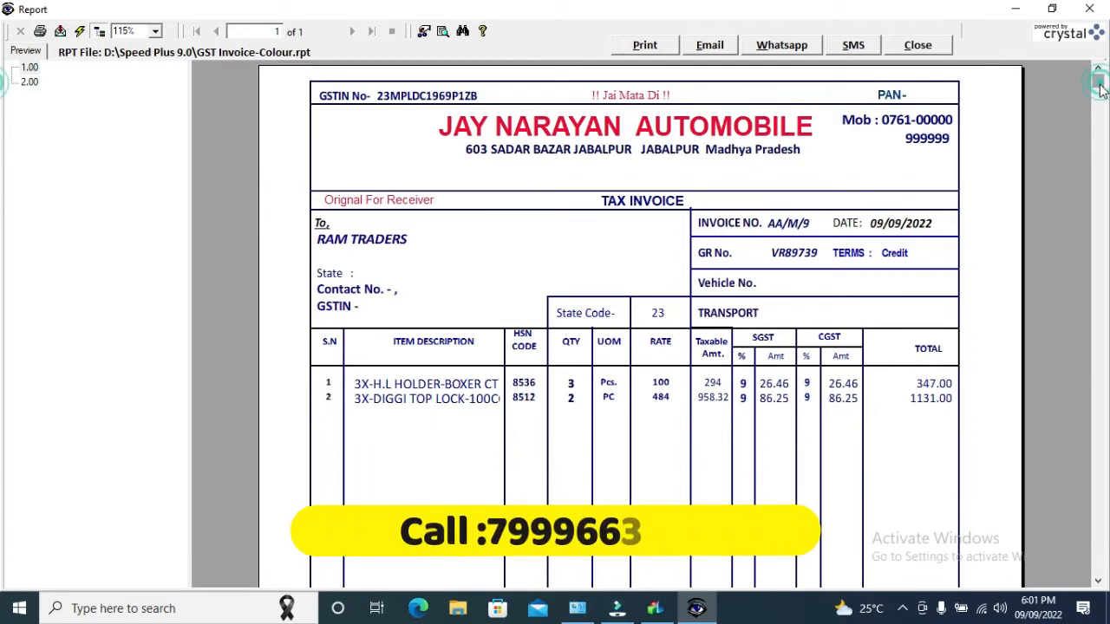
left_click_drag(1098, 86, 1028, 82)
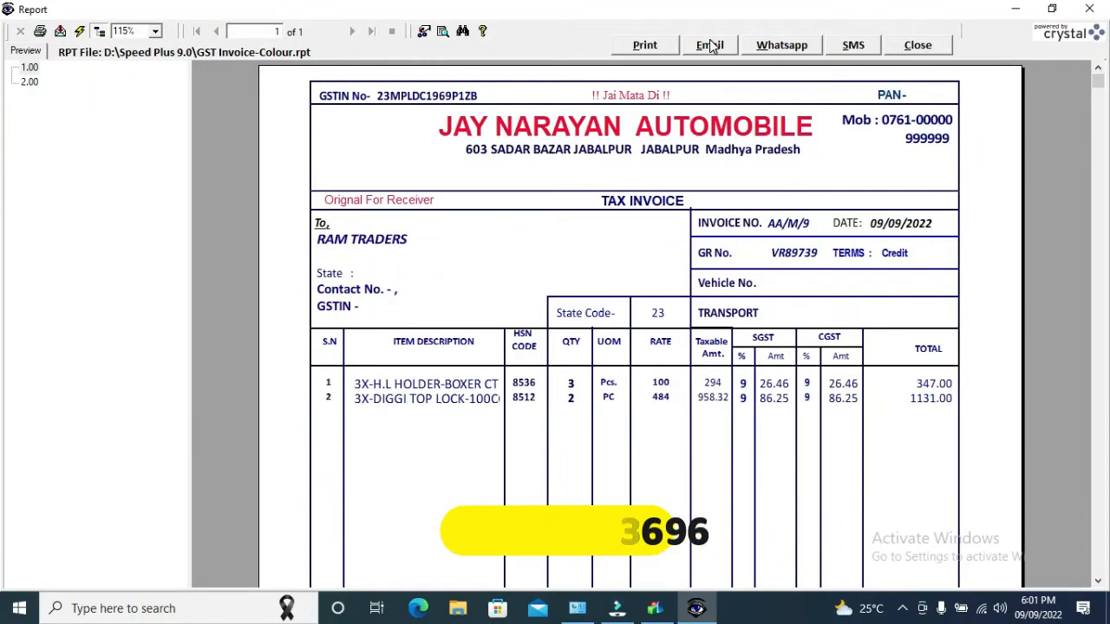
left_click(60, 31)
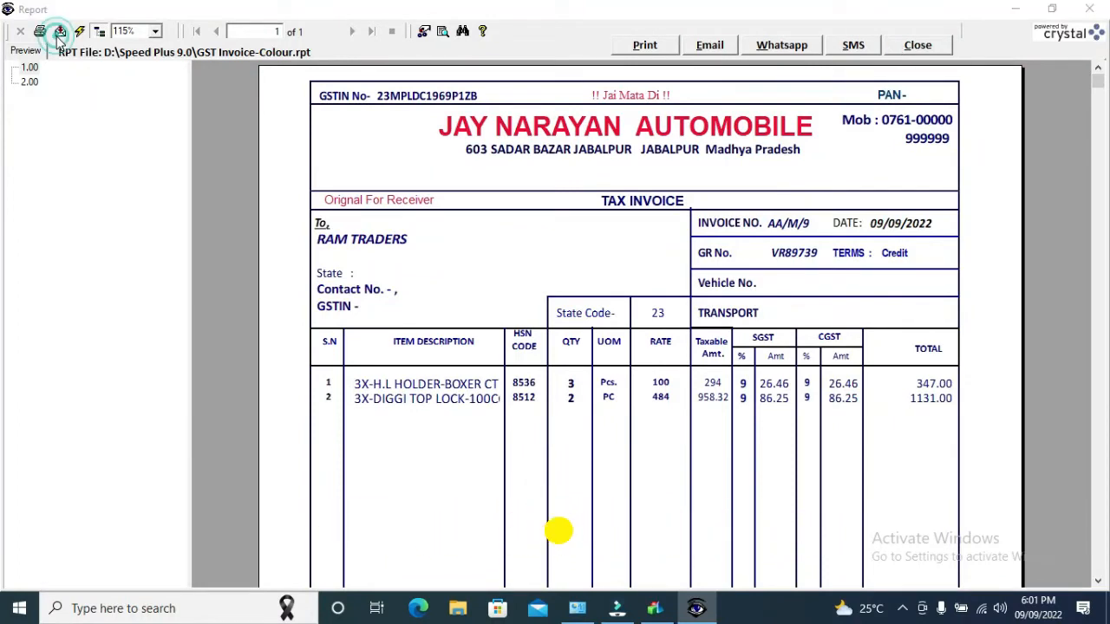
key("Return")
key("Return")
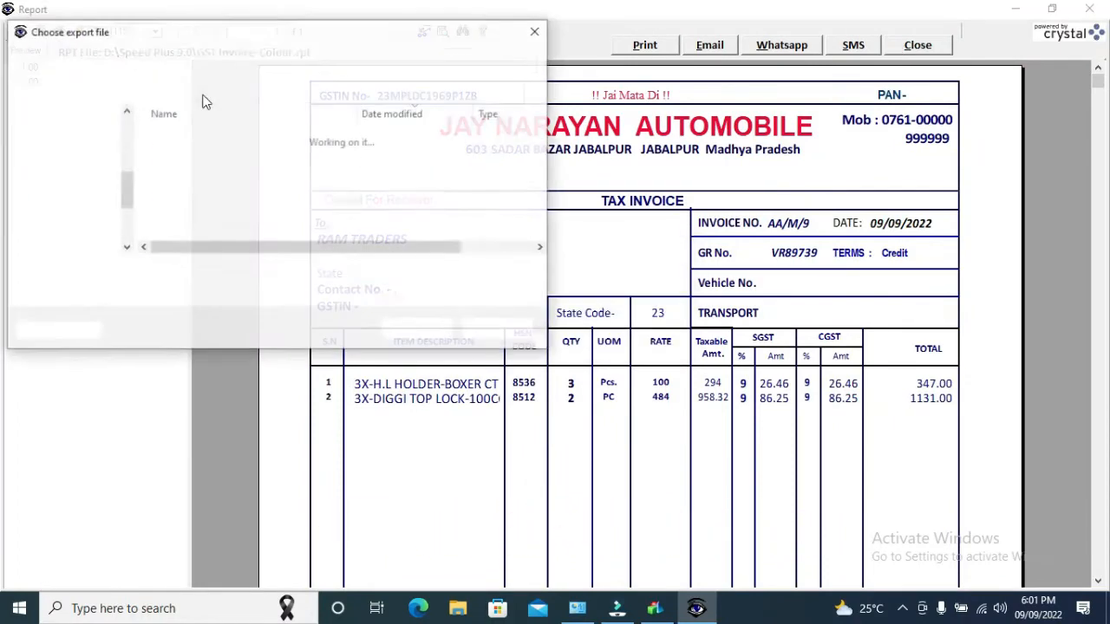
key("Return")
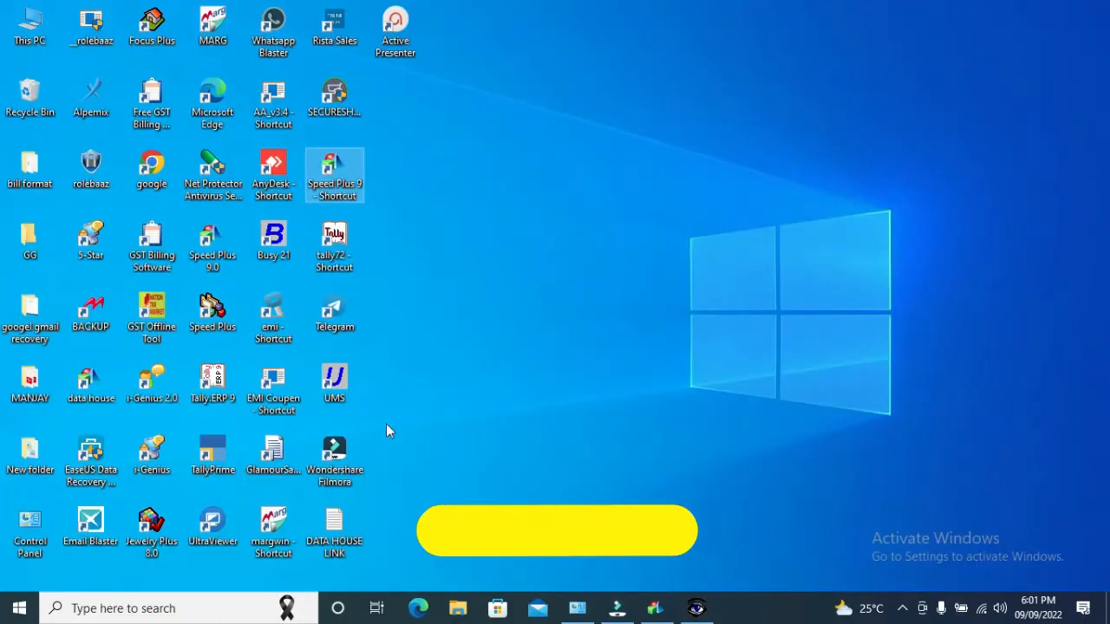
Step: Open the exported gst invoice-colour PDF from the desktop in Edge, then close it
left_click(420, 338)
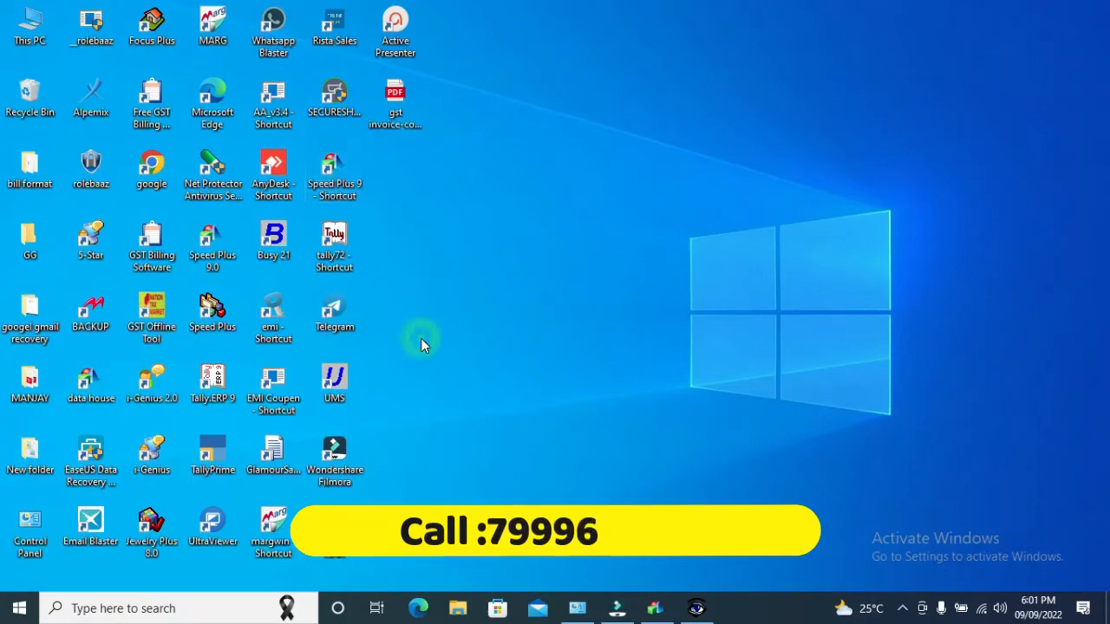
left_click(405, 98)
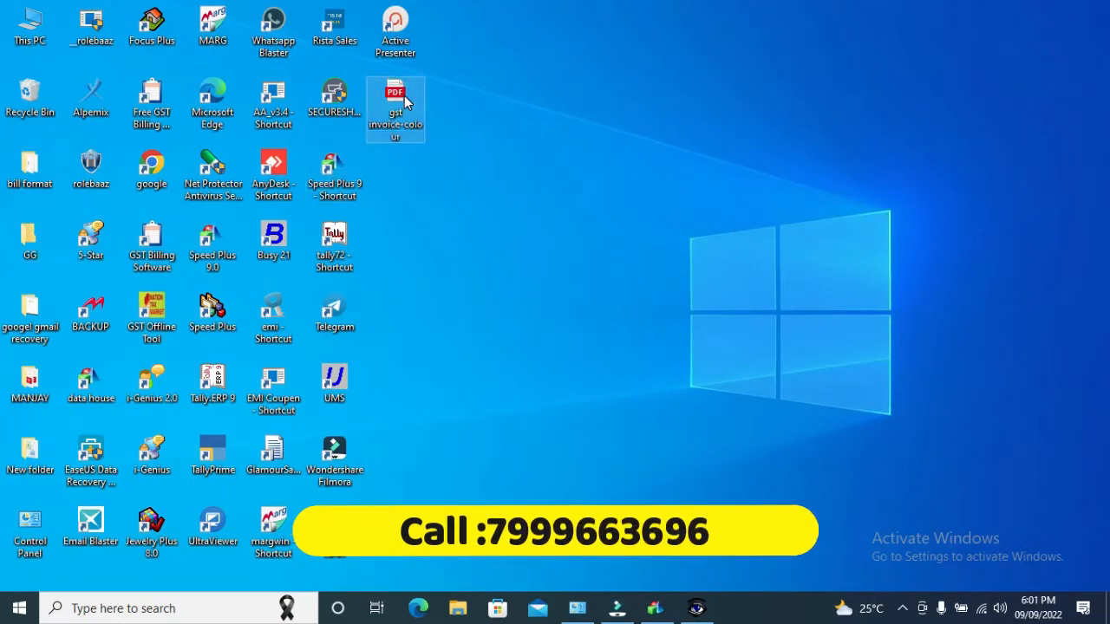
double_click(404, 97)
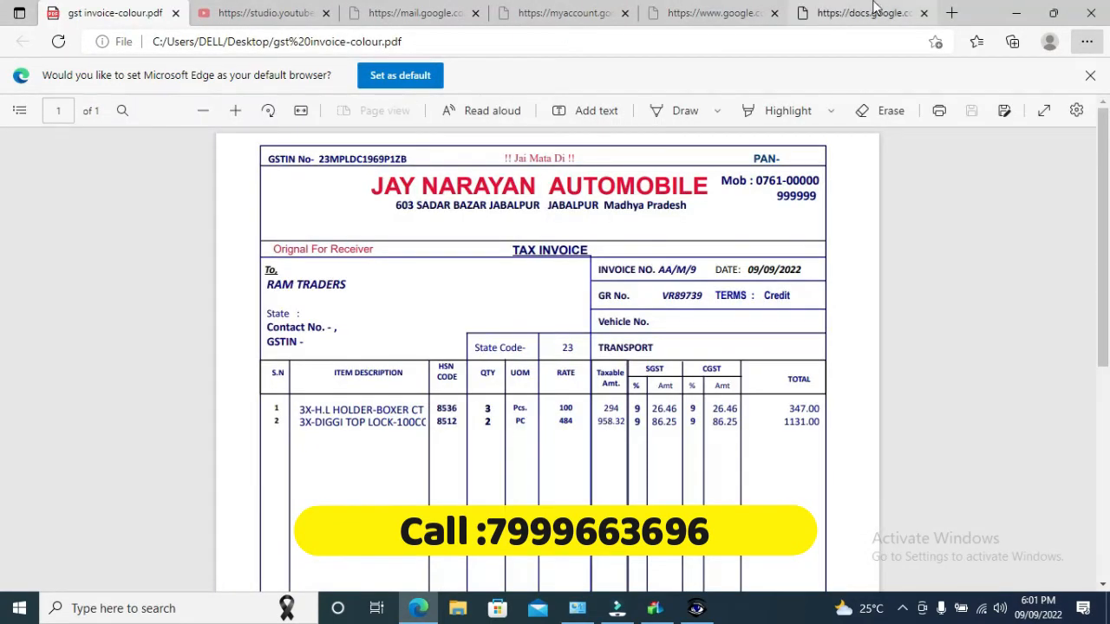
left_click(1089, 12)
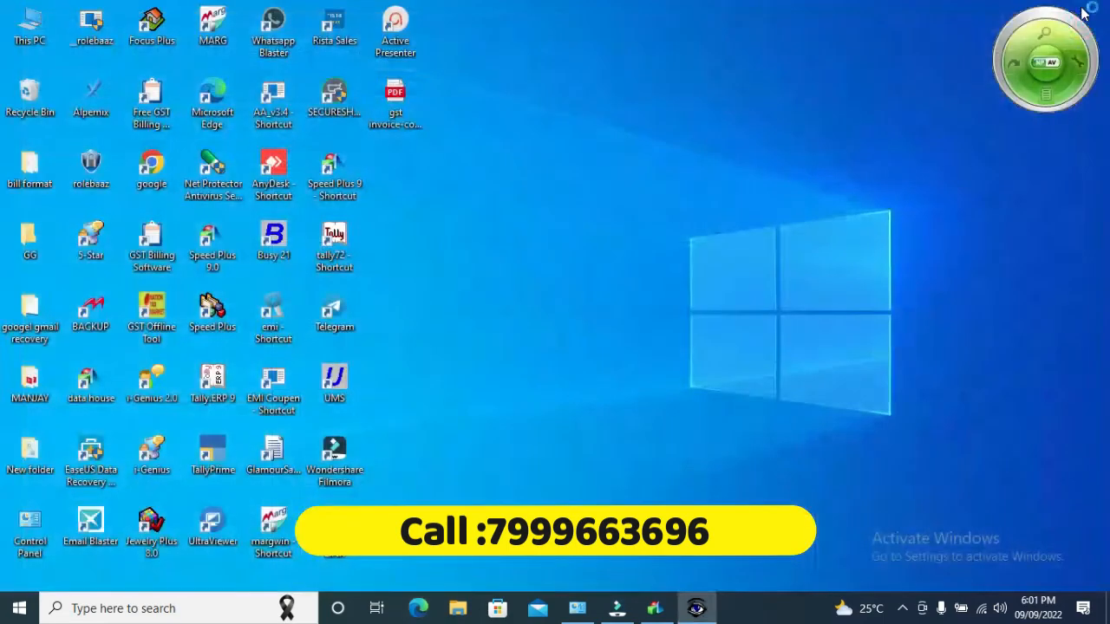
Step: Restore Speed Plus and close the Gst Invoice Colour preview
left_click(659, 609)
left_click(694, 610)
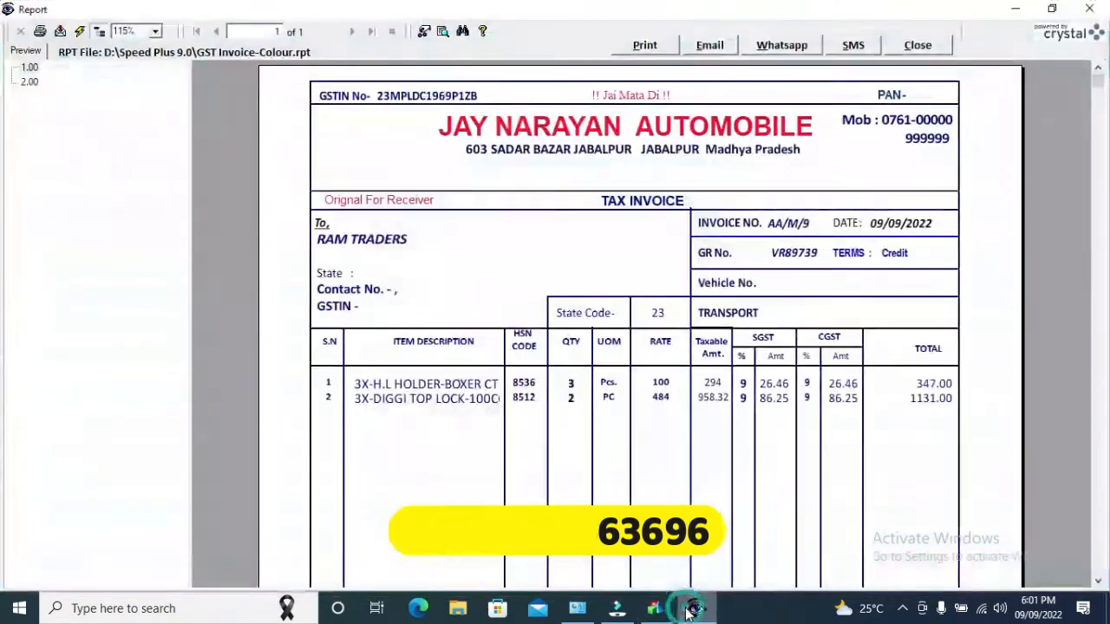
left_click(944, 45)
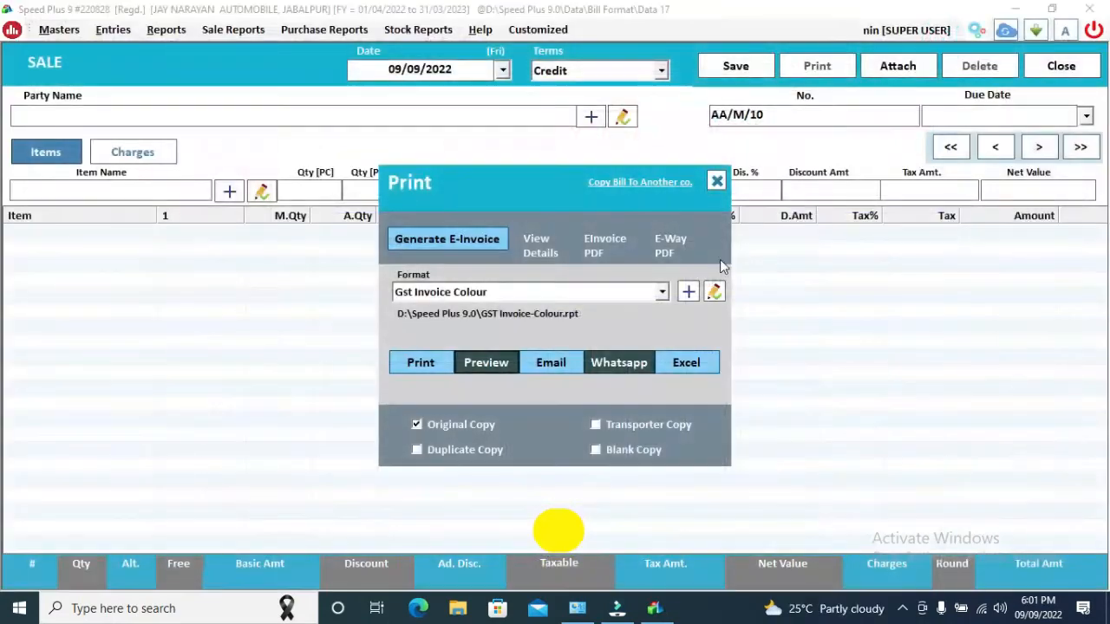
Step: Preview the bill in Invoice A5 format, checking the 200 freight and 1678.00 total
left_click(616, 293)
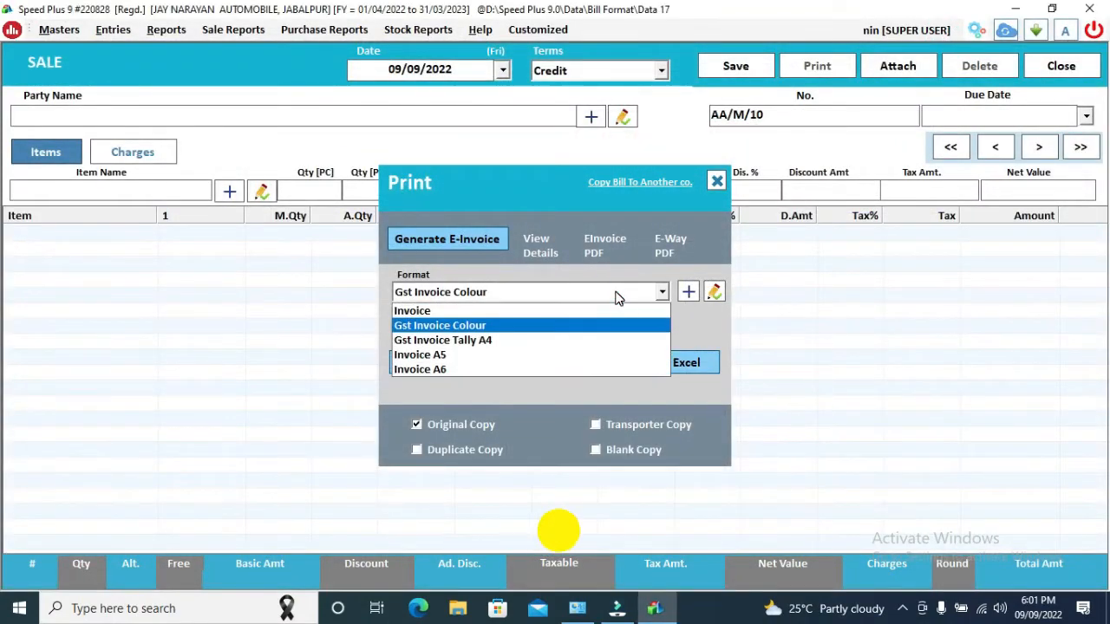
key("Down")
key("Down")
key("Down")
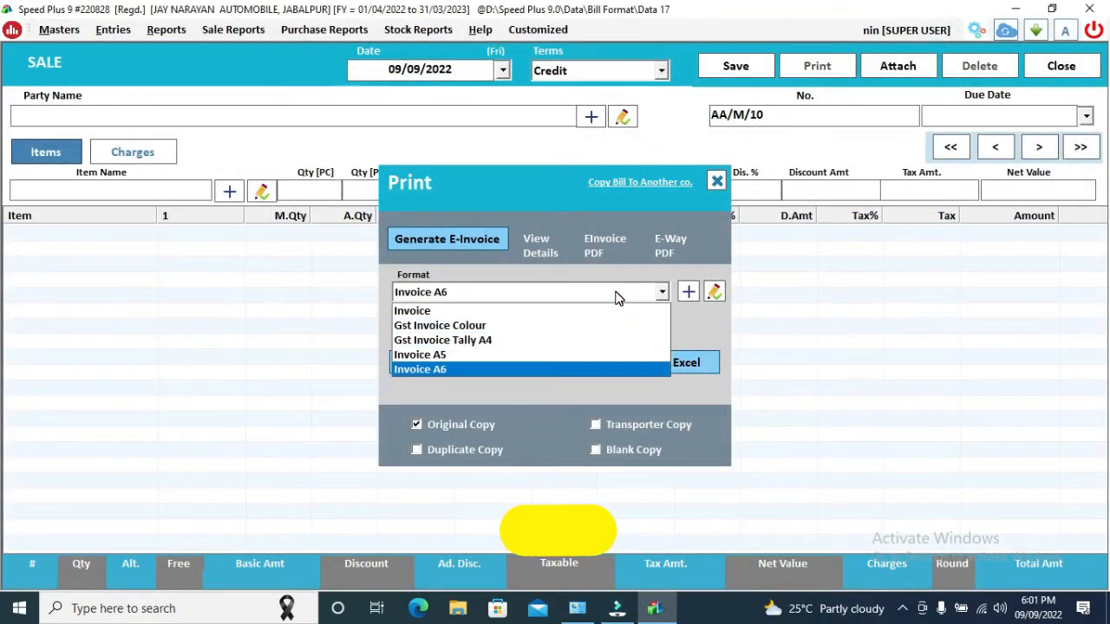
key("Up")
left_click(615, 294)
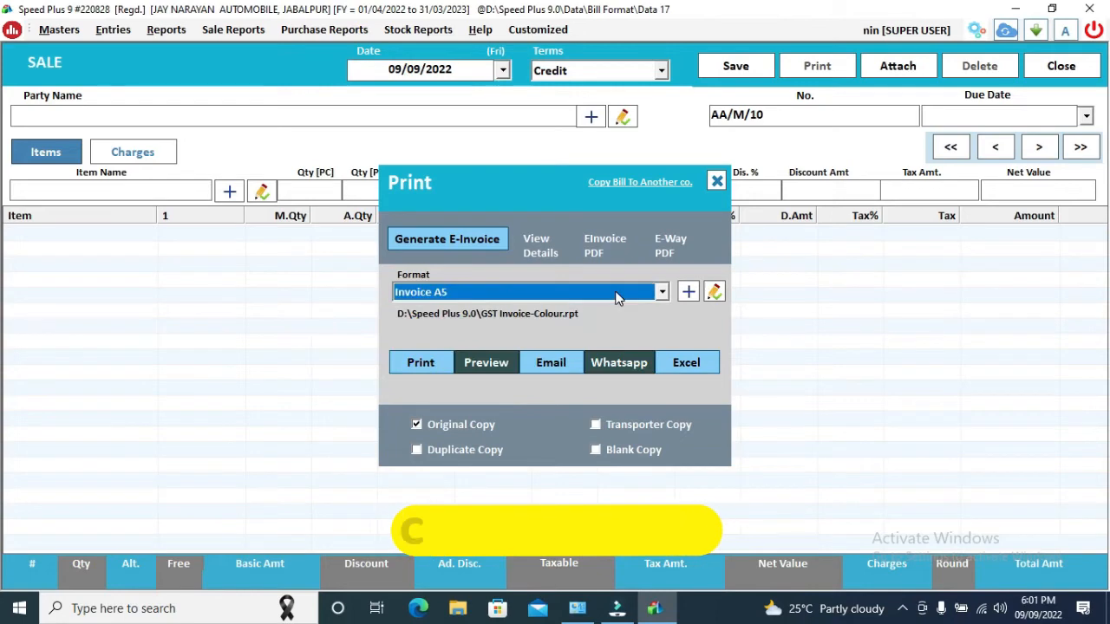
left_click(483, 364)
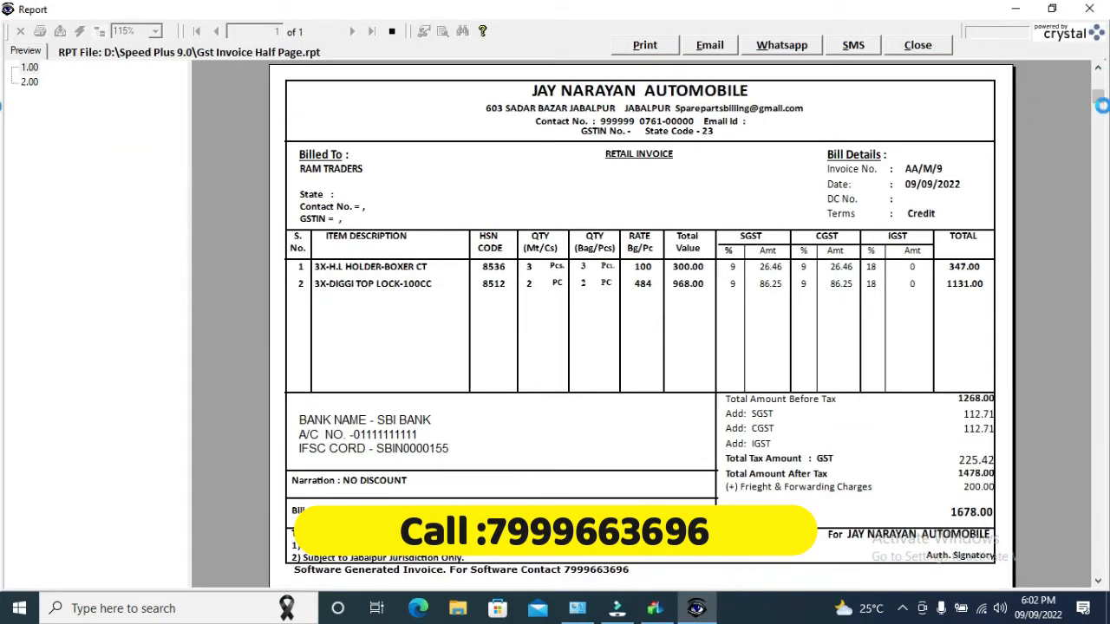
left_click(1099, 582)
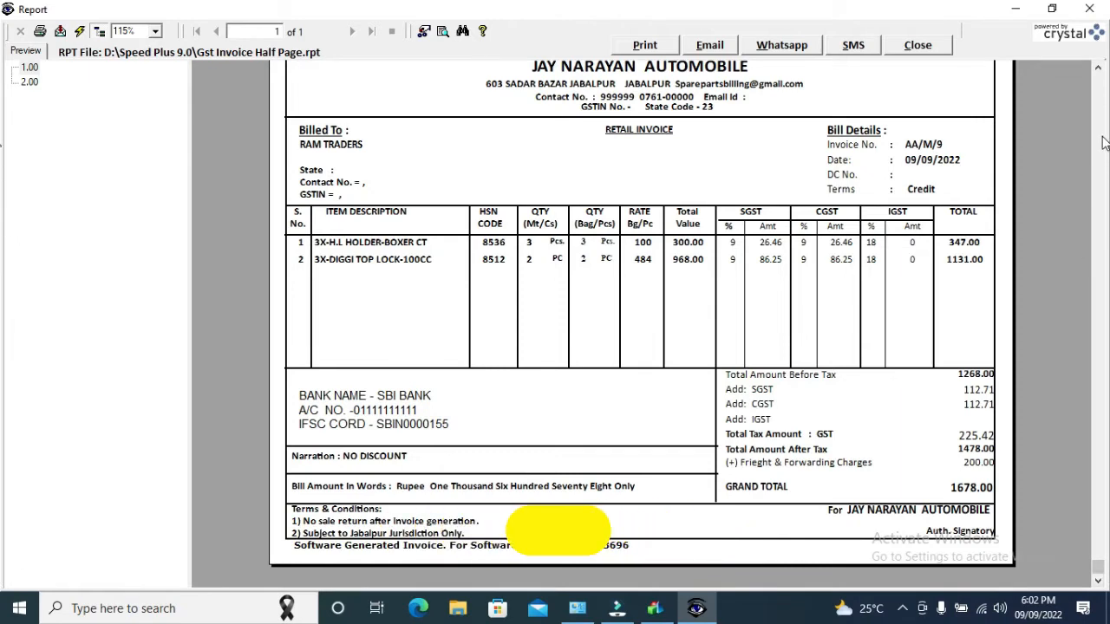
scroll(888, 215, "up", 1)
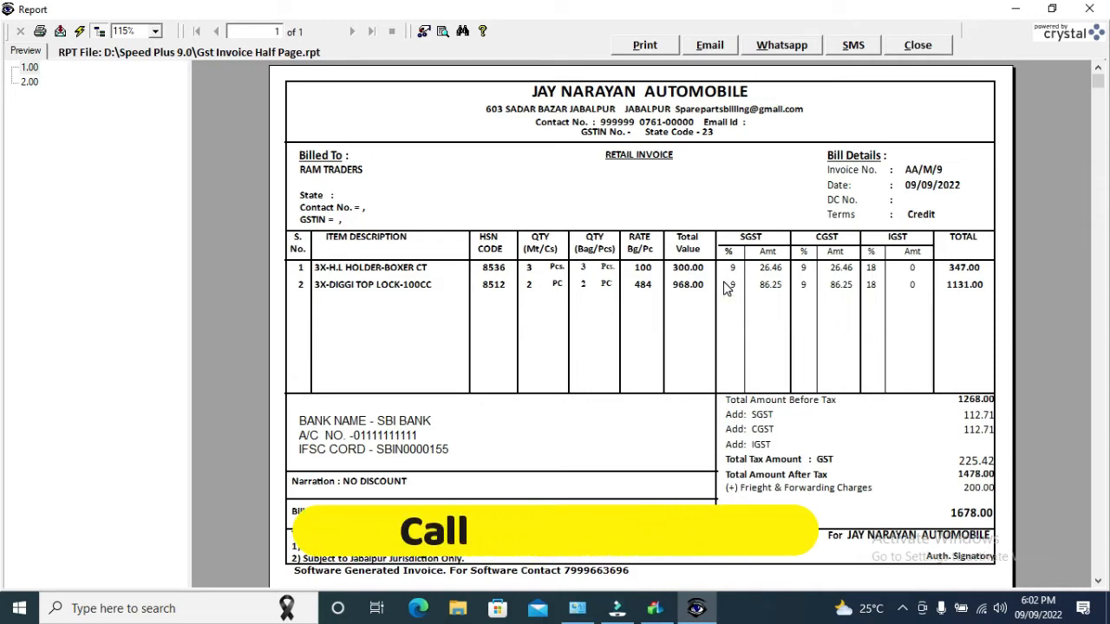
Step: Close the A5 preview and preview the bill in the Invoice A6 format
left_click(919, 45)
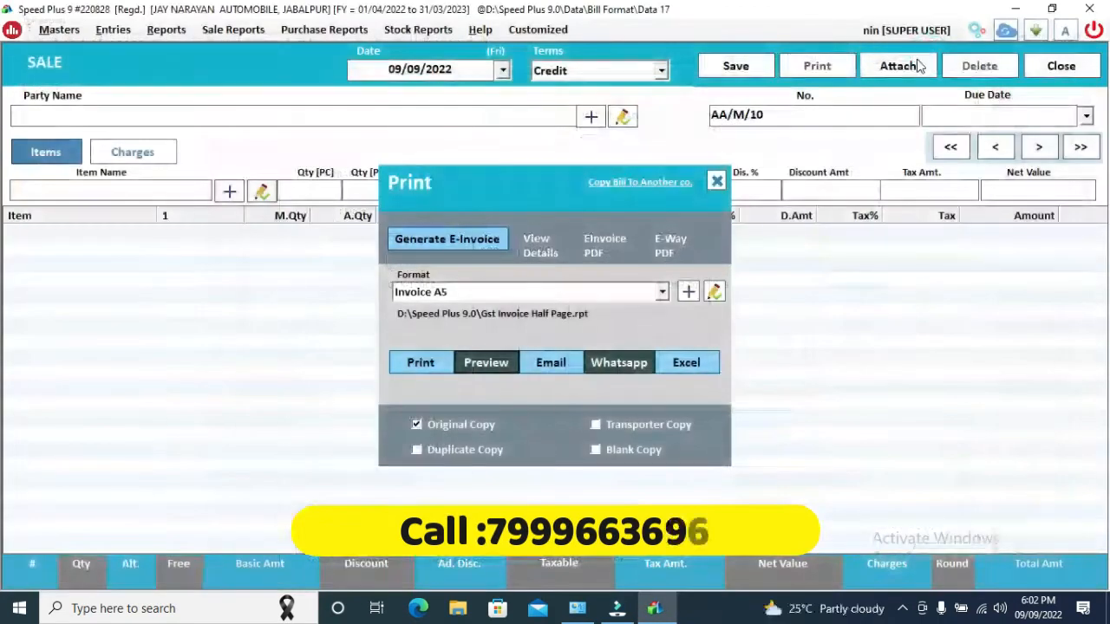
left_click(557, 294)
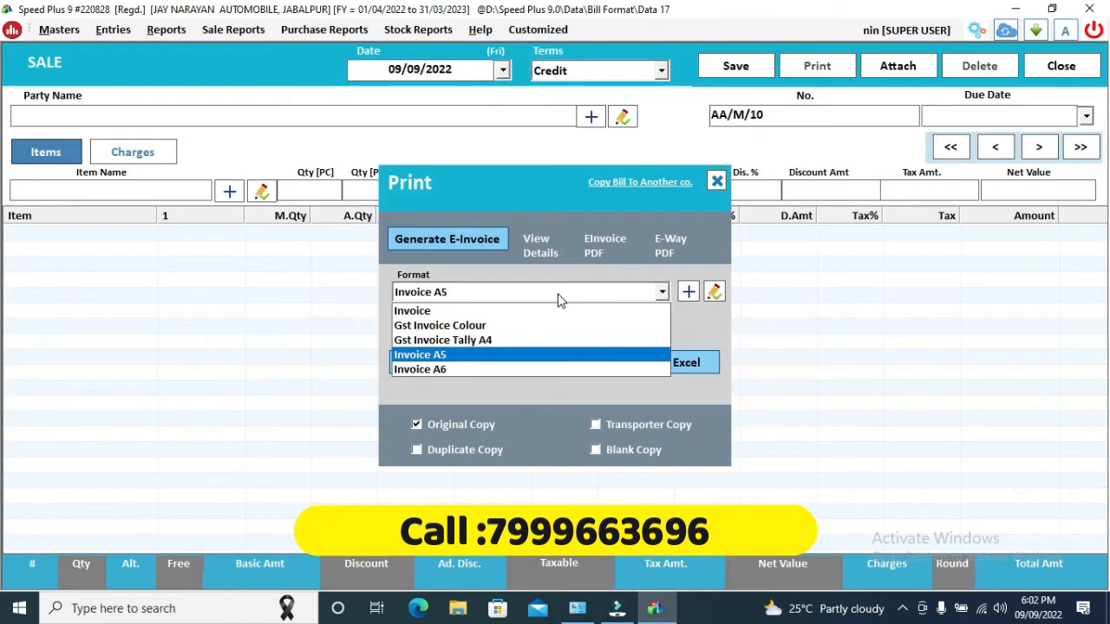
key("Down")
key("Return")
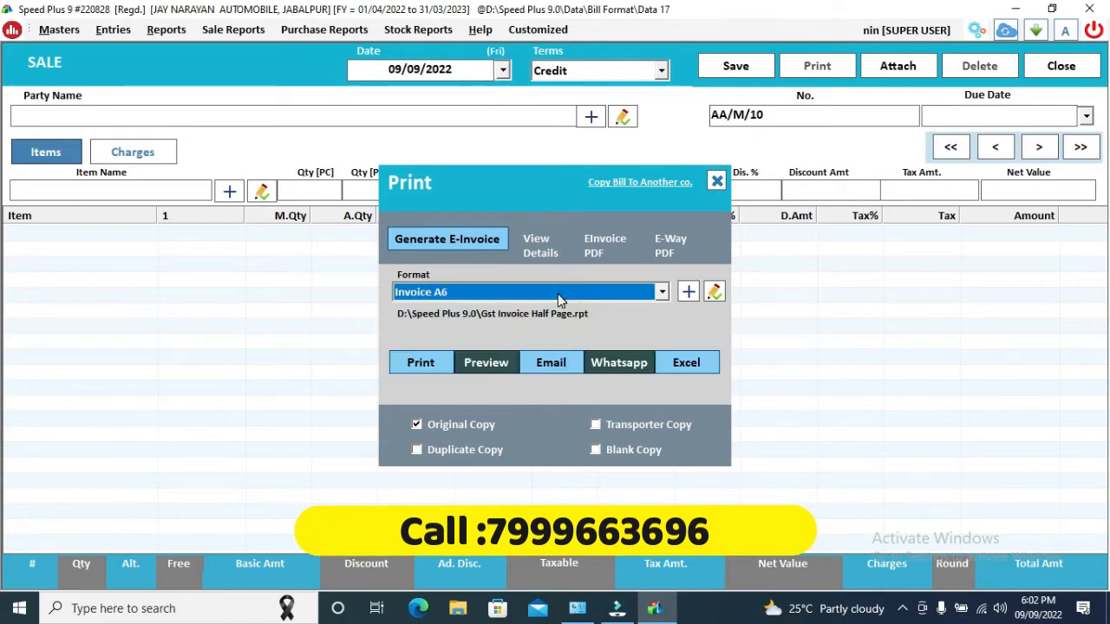
left_click(498, 364)
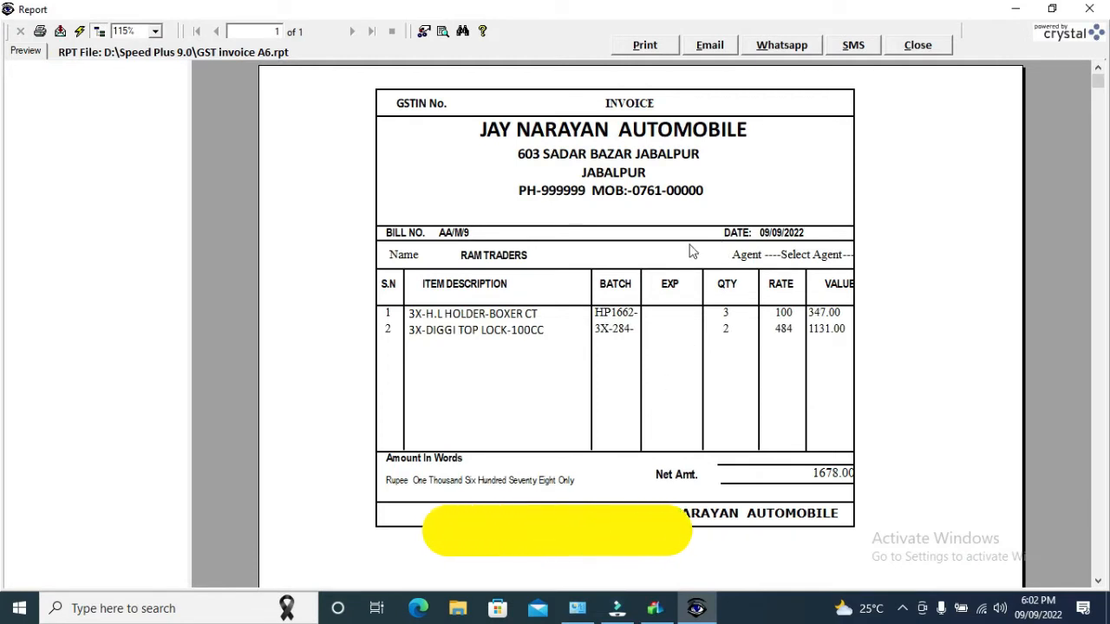
Step: Close the A6 preview, the print options and the sale entry, returning to the dashboard
left_click(904, 44)
key("Escape")
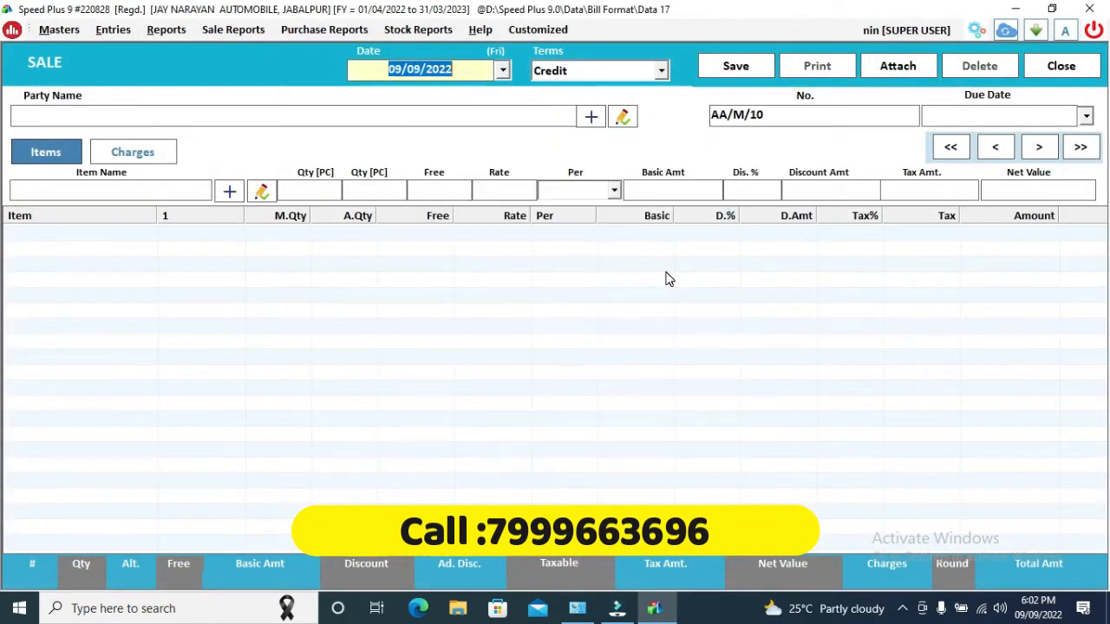
key("Escape")
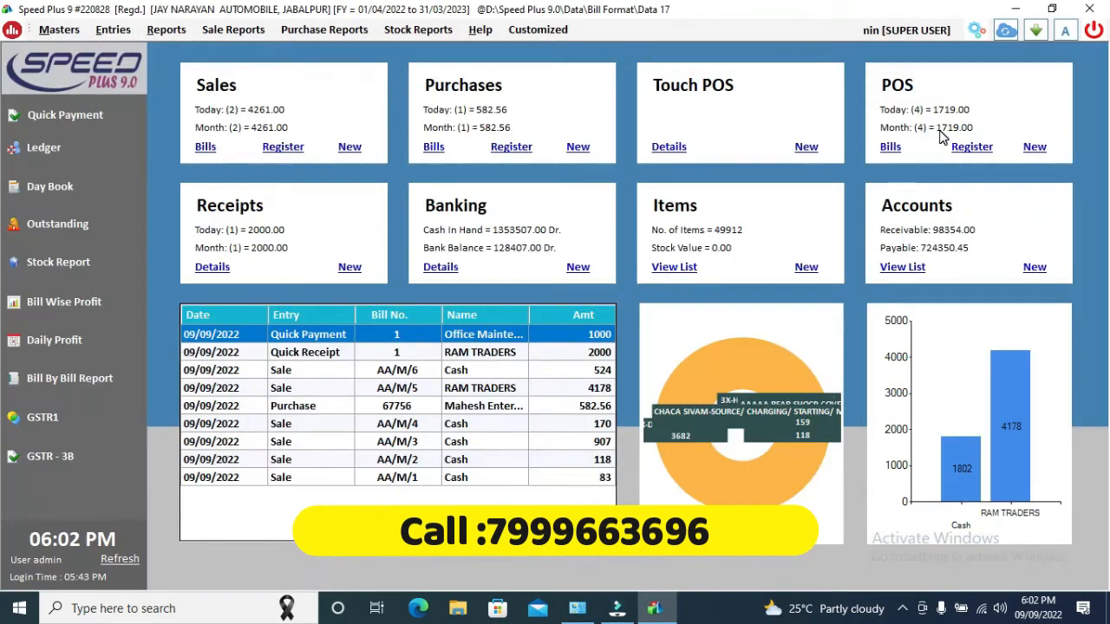
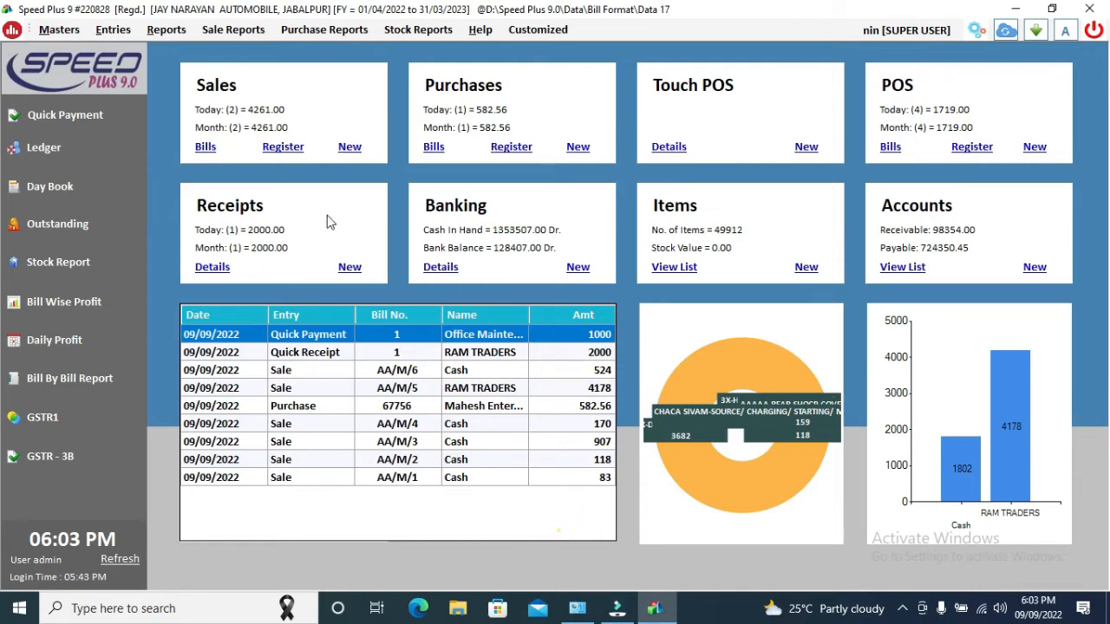
Step: Check the outstanding balances report as of 09/09/2022, first receivable and then payable
left_click(72, 227)
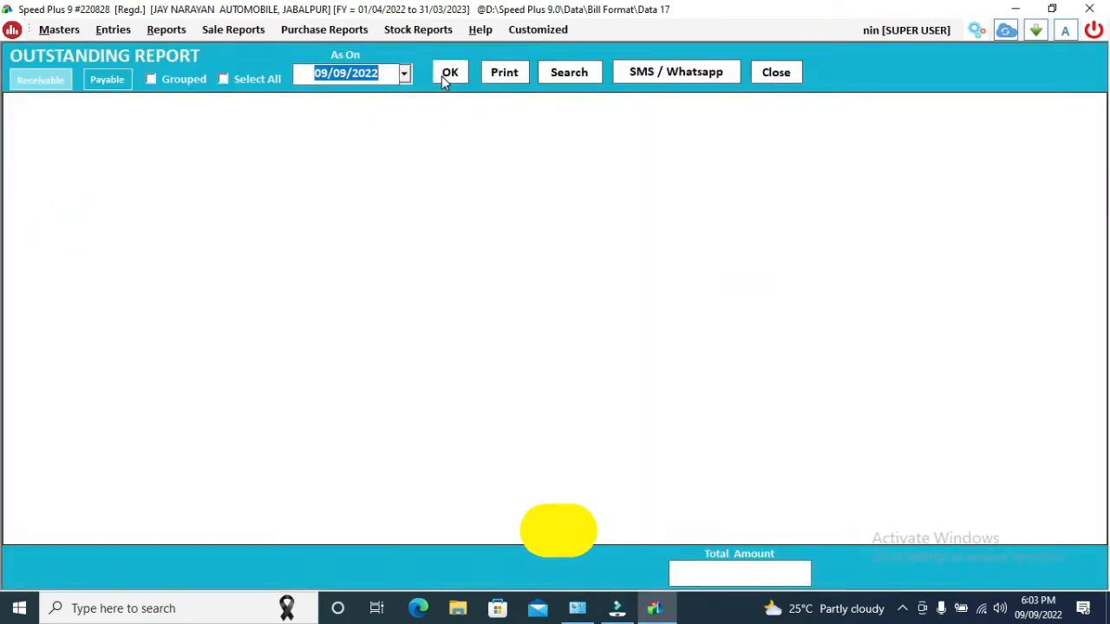
left_click(443, 75)
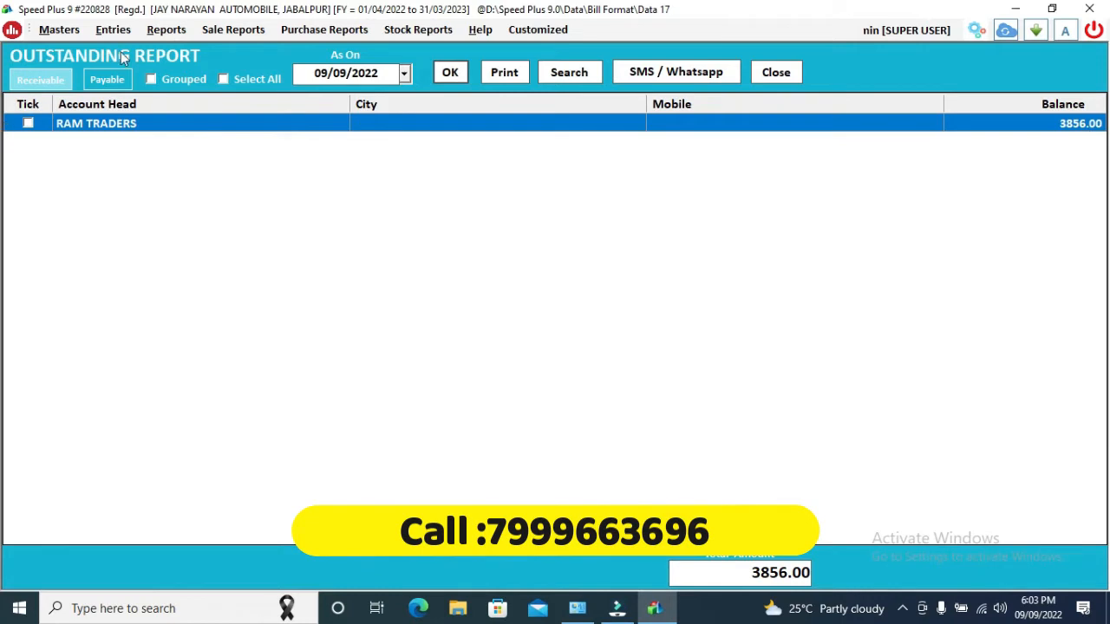
left_click(108, 79)
left_click(439, 75)
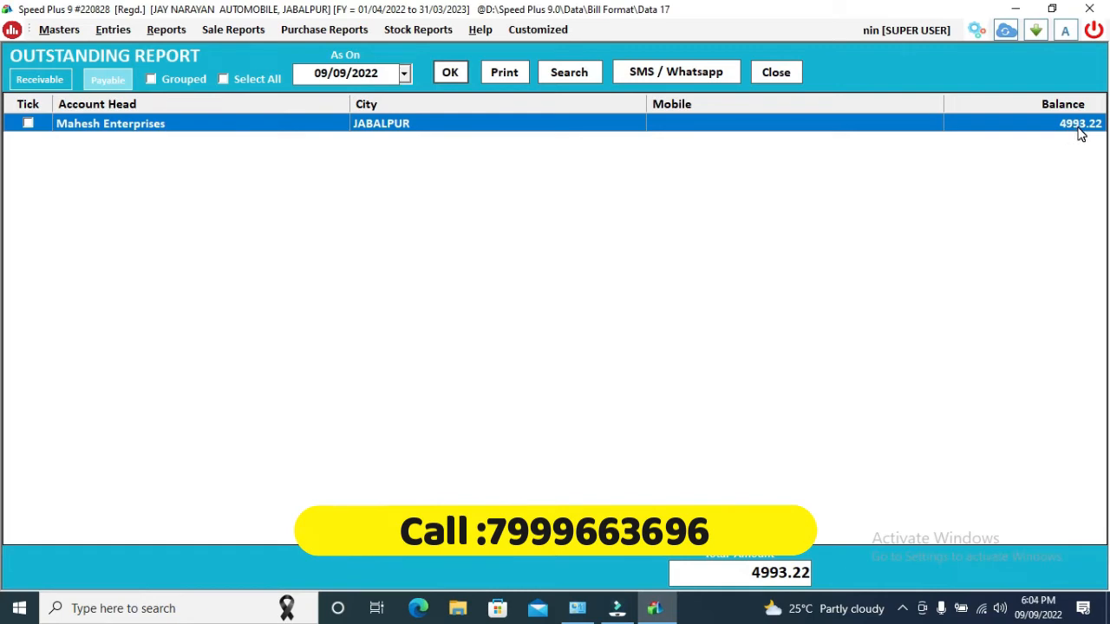
left_click(775, 72)
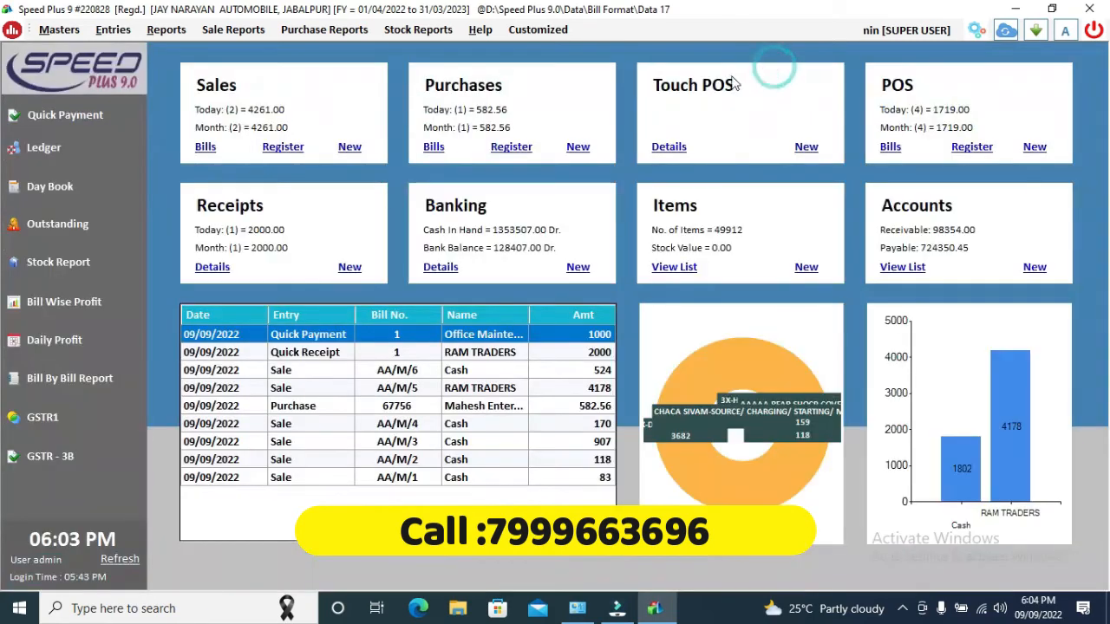
Step: Save a Cash quick receipt of 2000 from RAM TRADERS
left_click(349, 268)
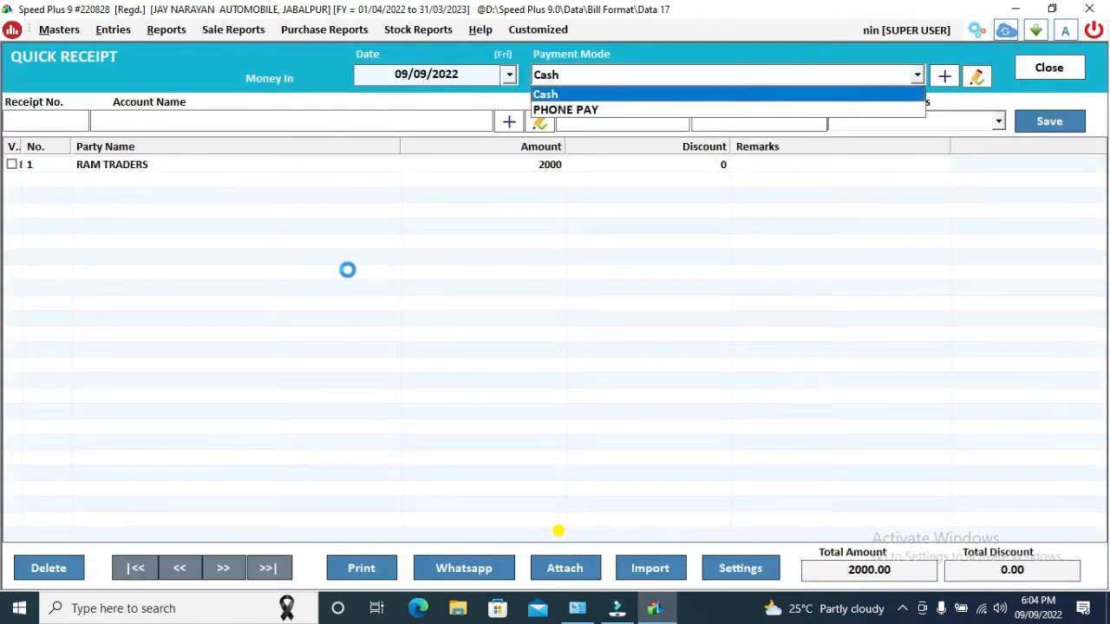
key("Return")
key("Return")
type("RA")
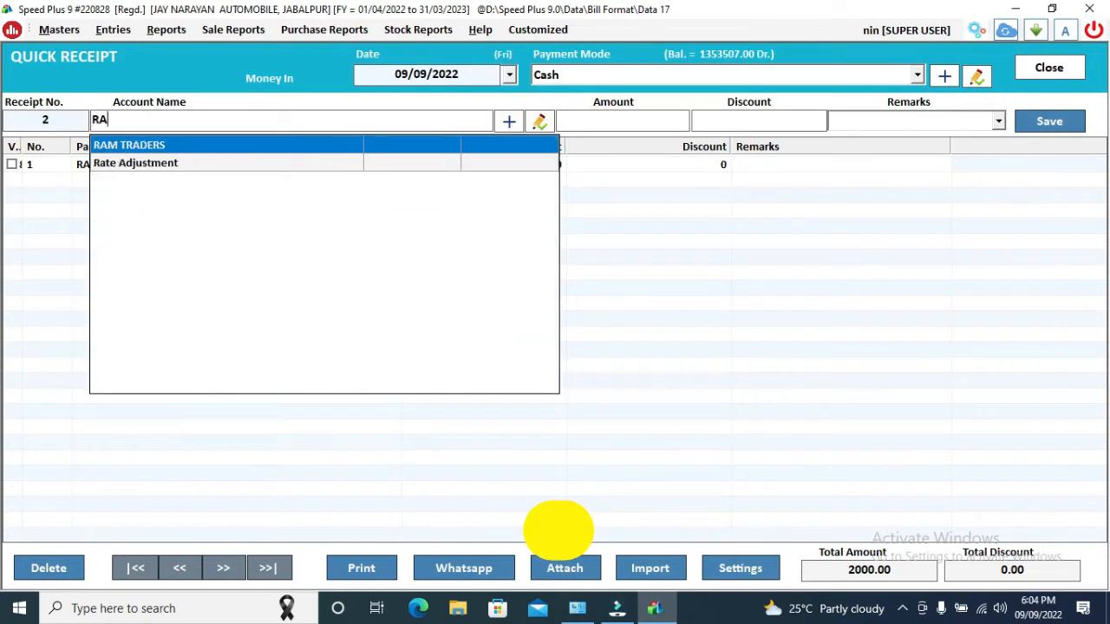
key("Return")
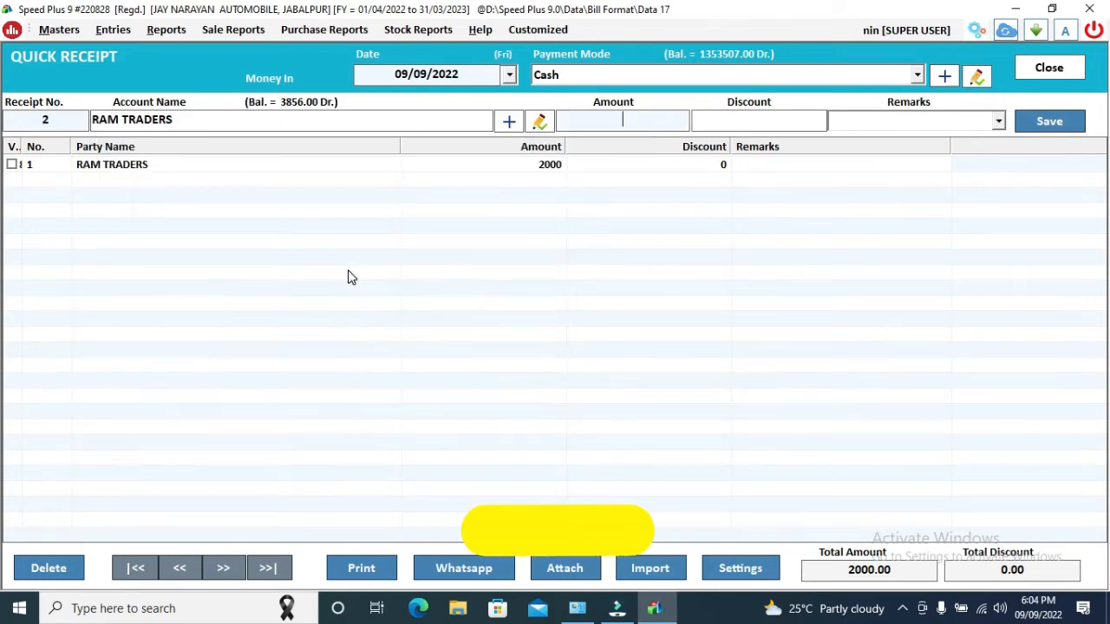
type("2000")
key("Return")
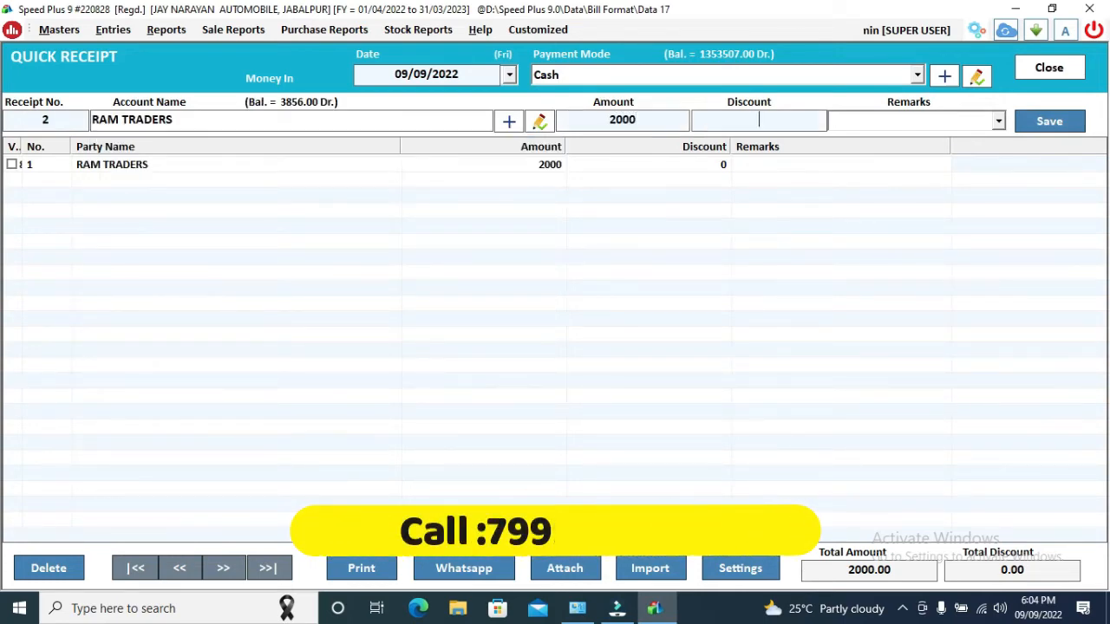
key("Return")
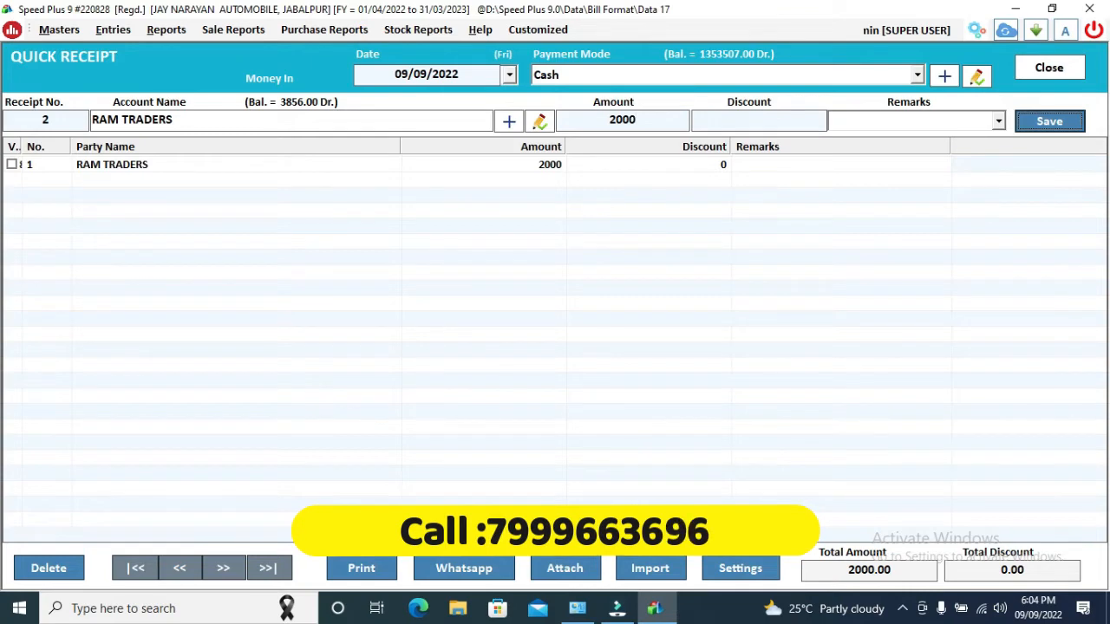
key("Return")
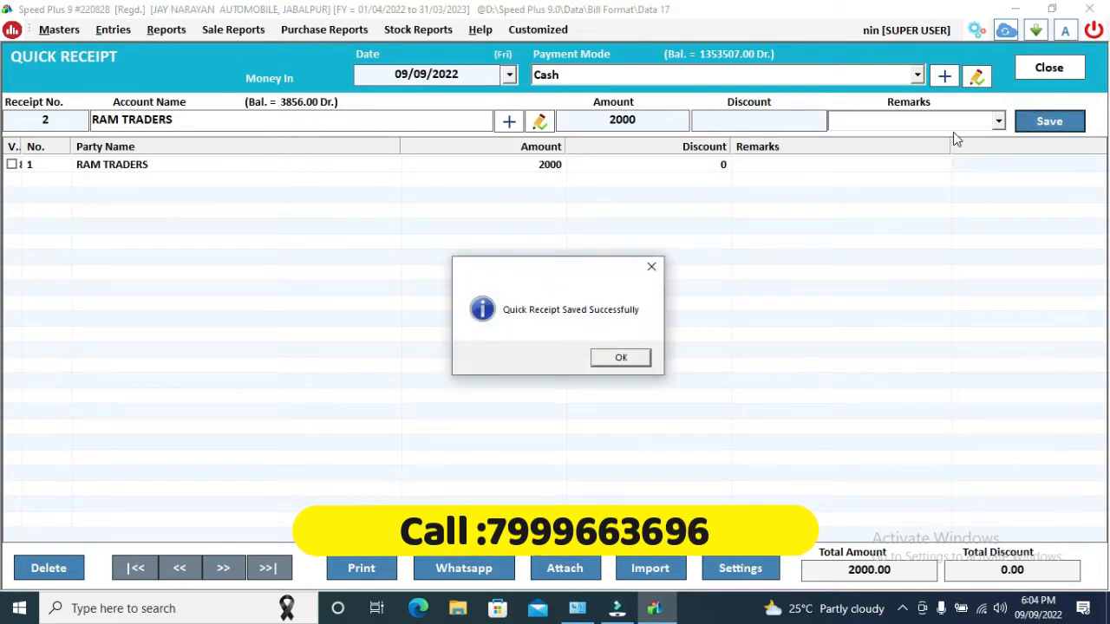
key("Return")
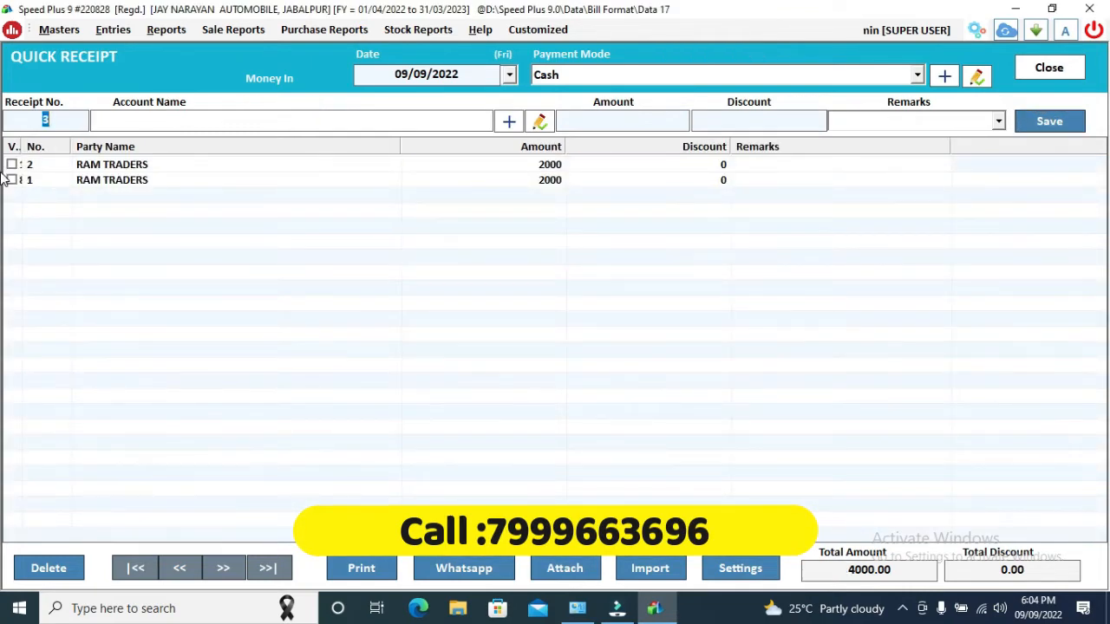
Step: Preview the printed voucher for receipt 2, then close the preview
left_click(11, 165)
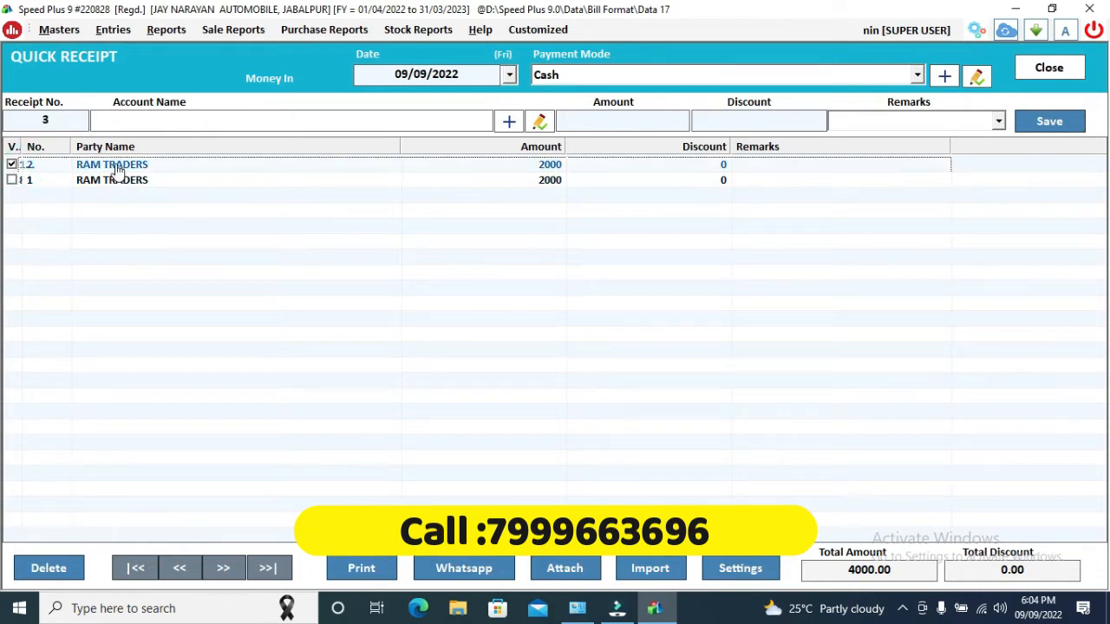
left_click(362, 570)
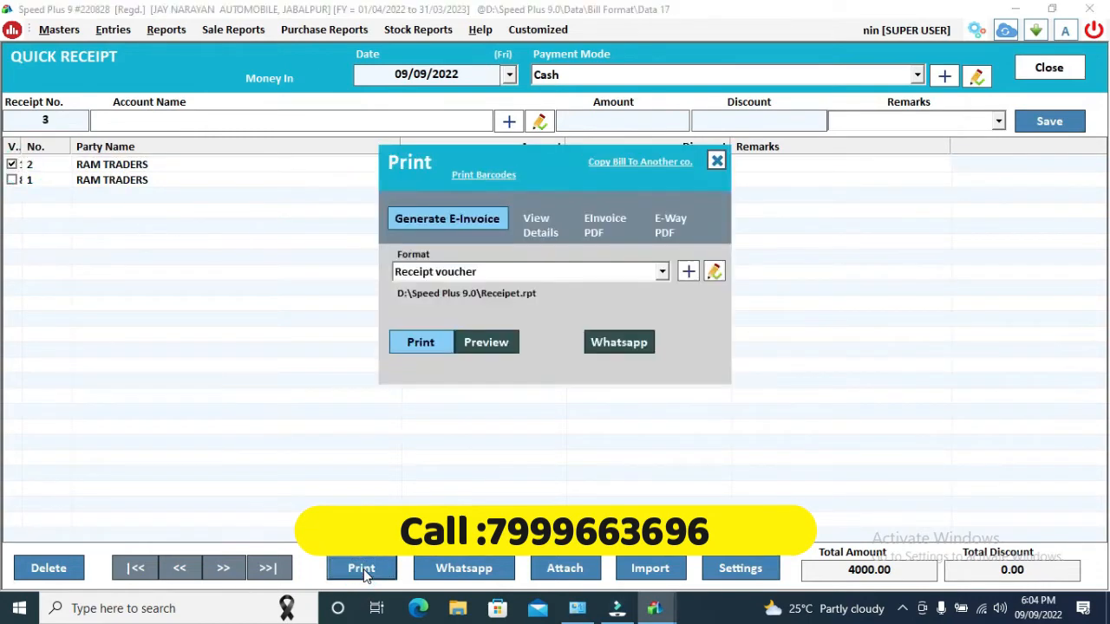
left_click(509, 341)
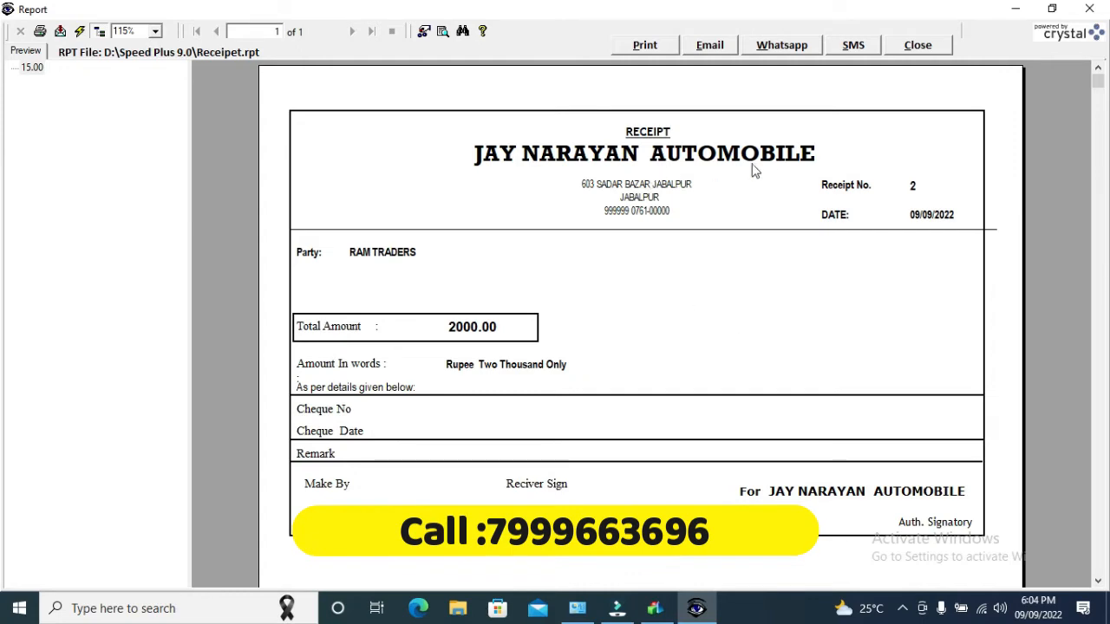
left_click(936, 47)
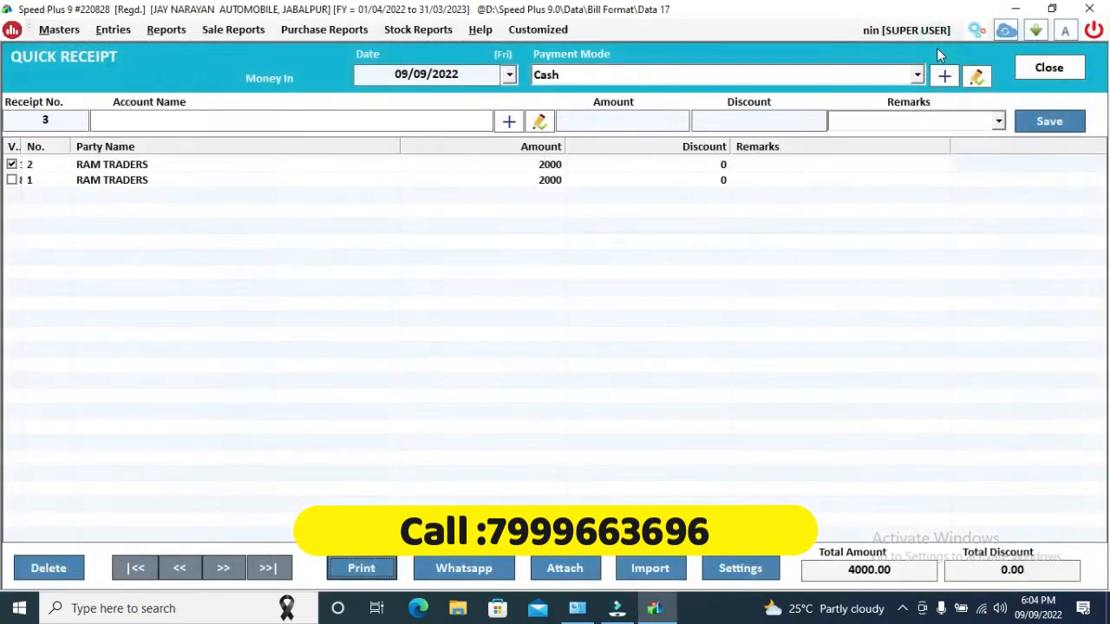
Step: Close Quick Receipt, view the receipt register from 01/09/2022, then close it
left_click(1066, 72)
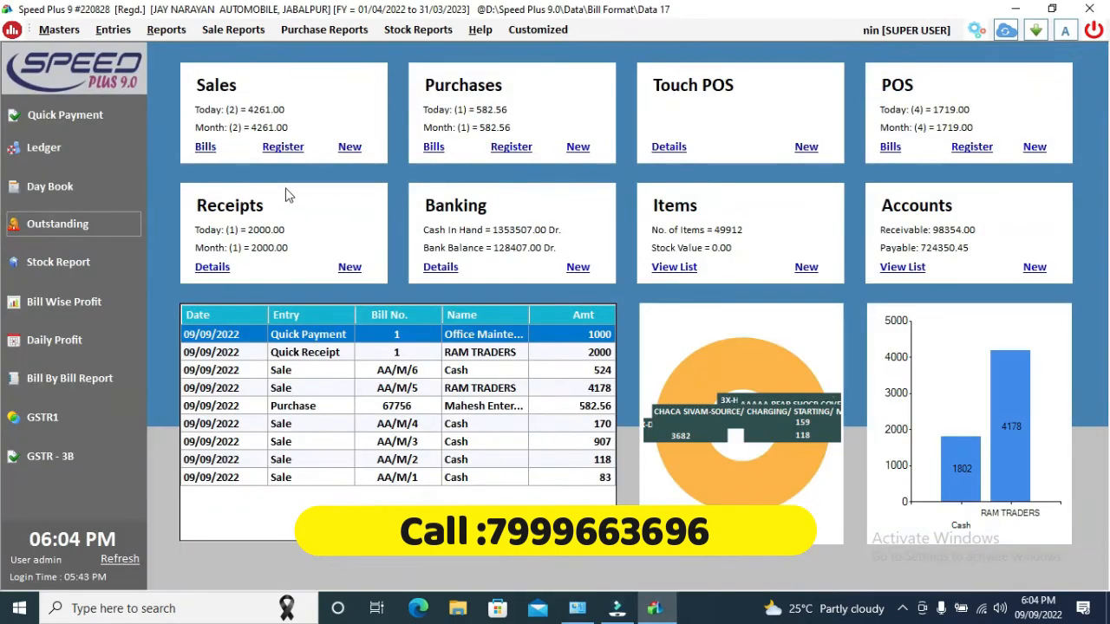
left_click(212, 267)
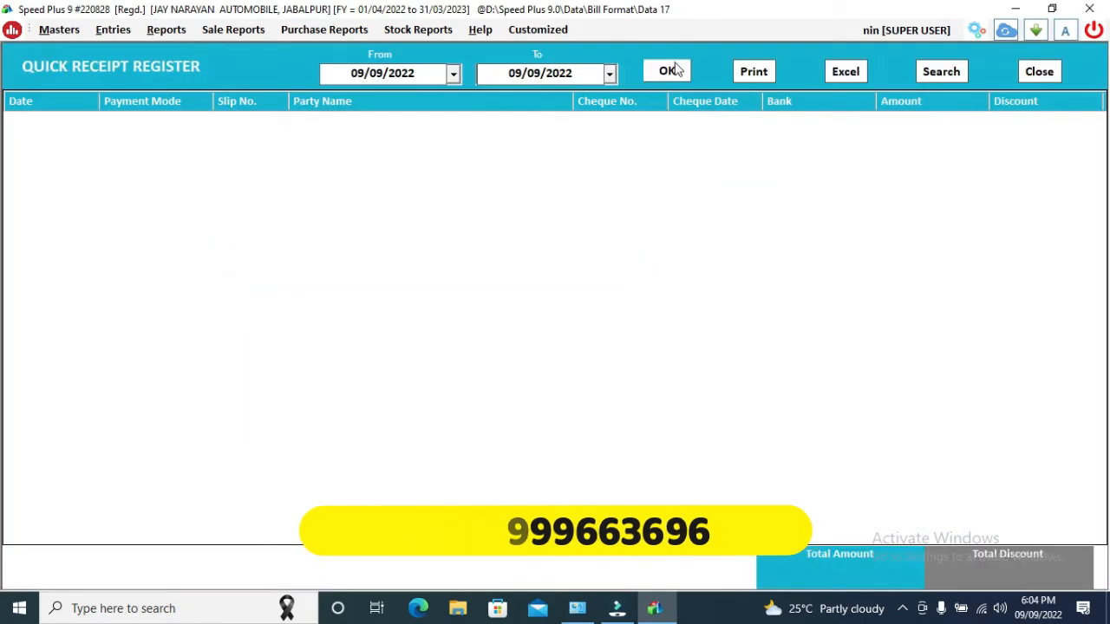
left_click(453, 75)
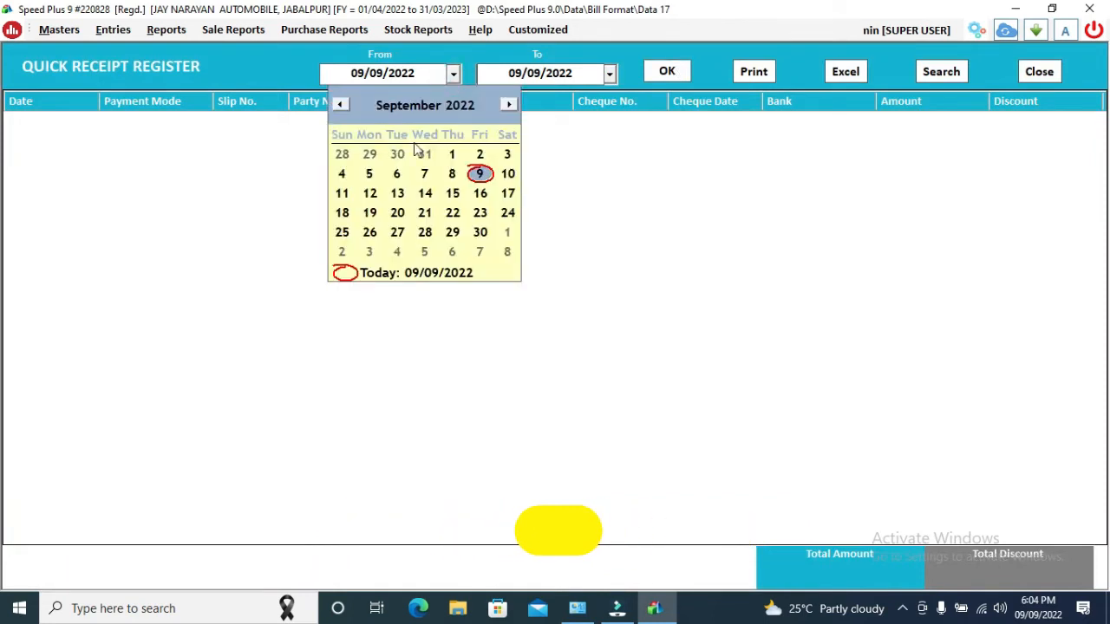
left_click(452, 154)
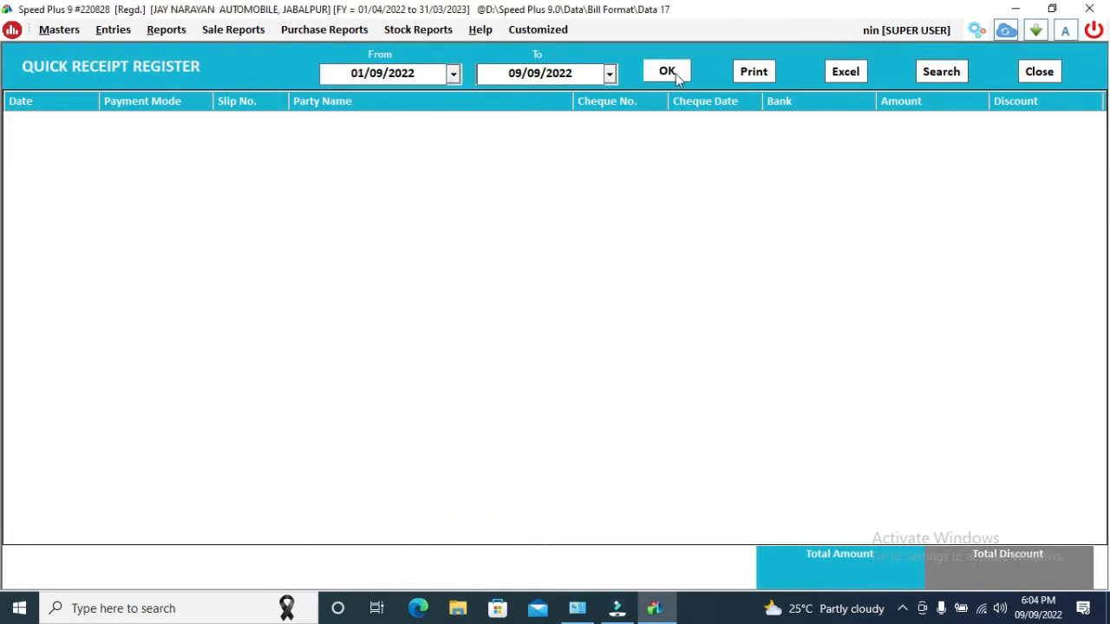
left_click(672, 73)
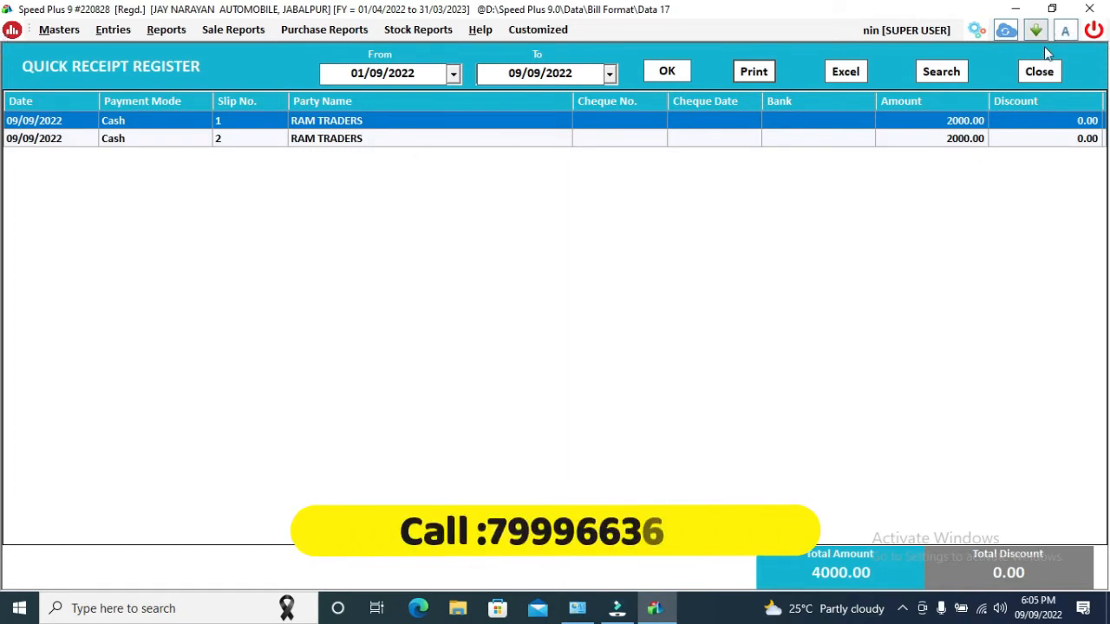
left_click(1044, 71)
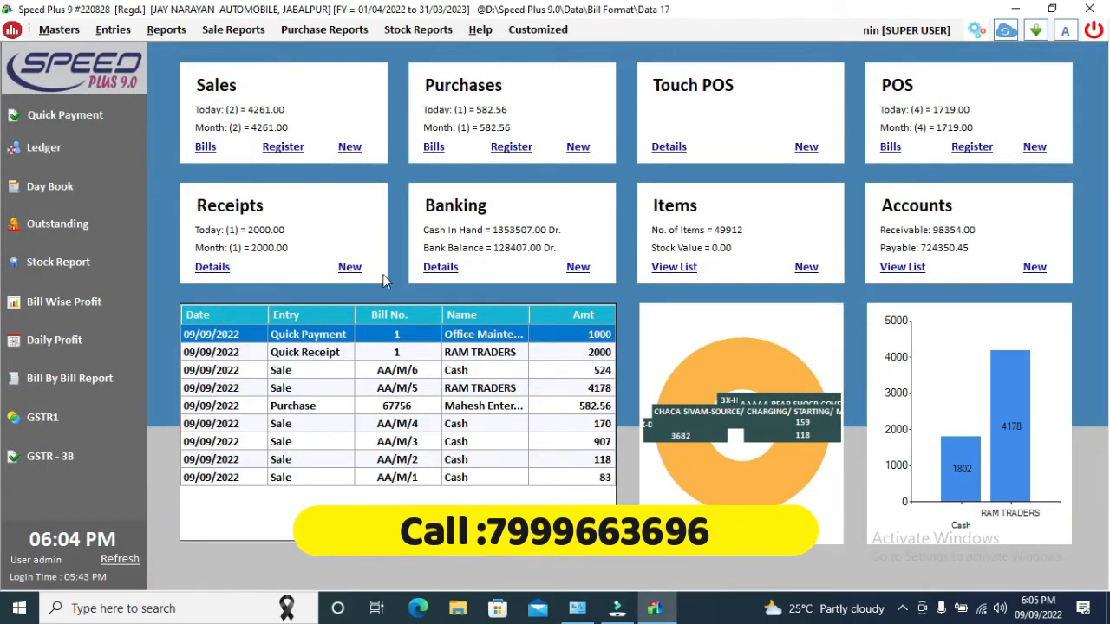
Step: Save a 3000 cash quick payment to Mahesh Enterprises with remark BILL 332
left_click(92, 119)
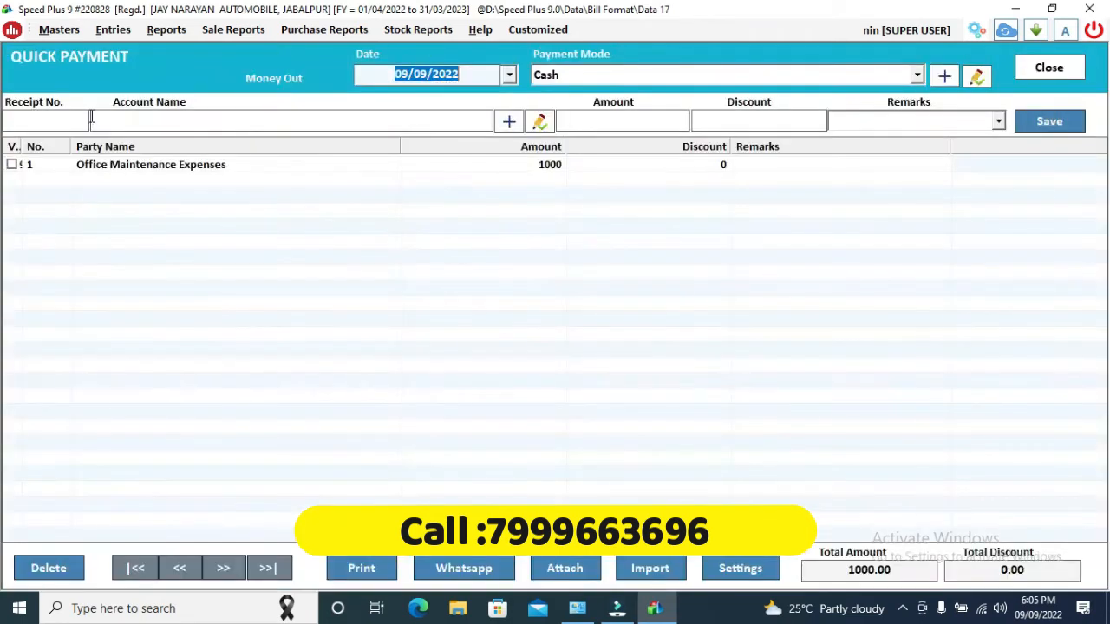
key("Return")
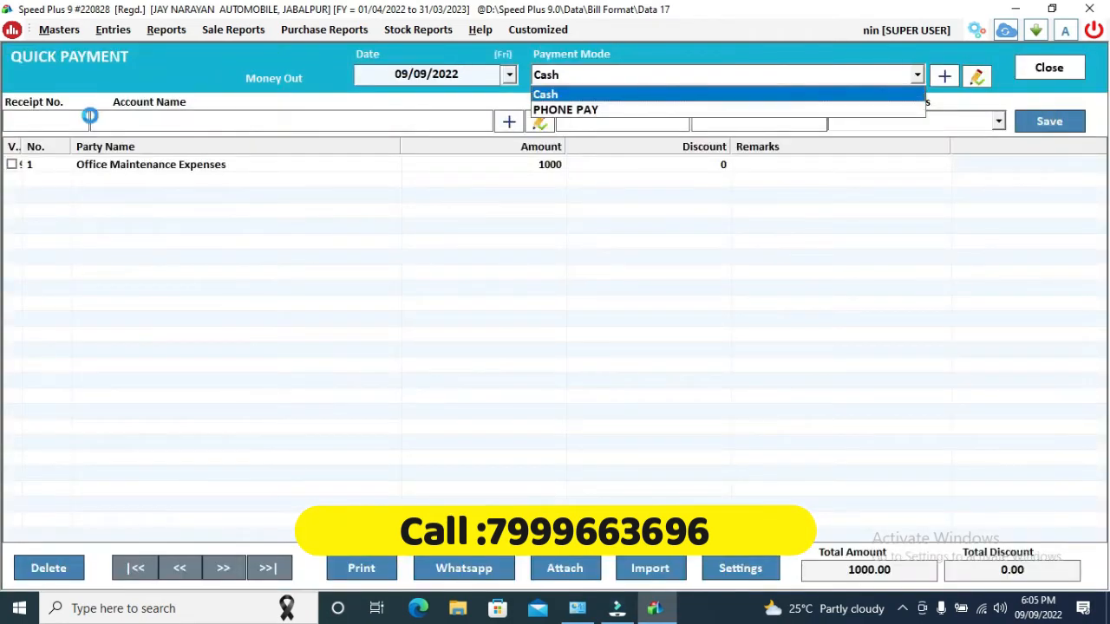
key("Return")
key("Return")
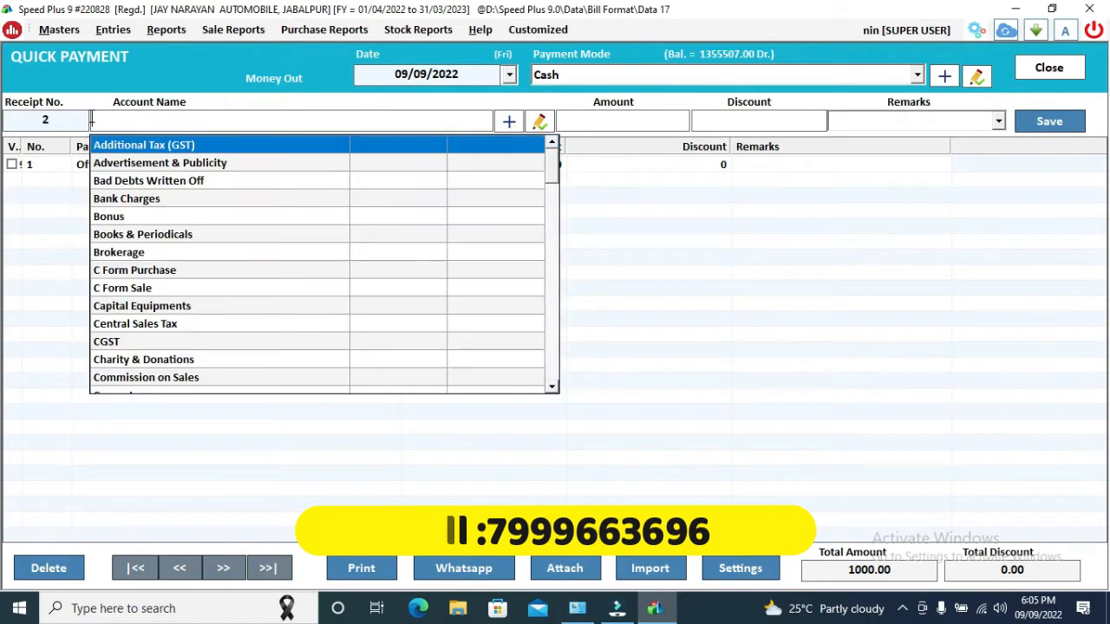
type("MAHE")
key("Return")
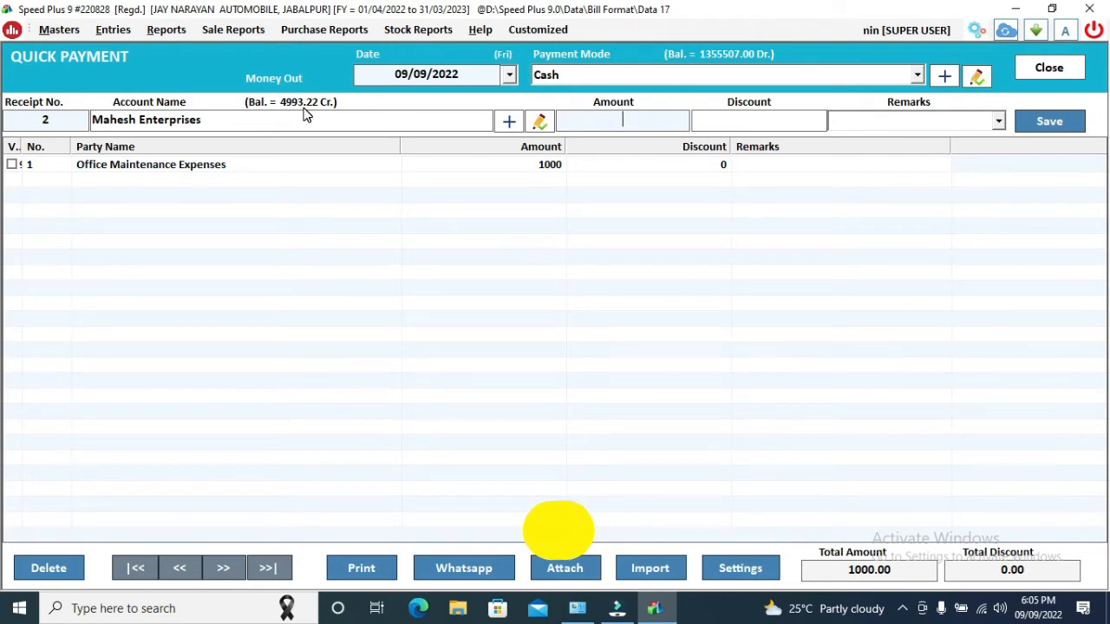
type("3000")
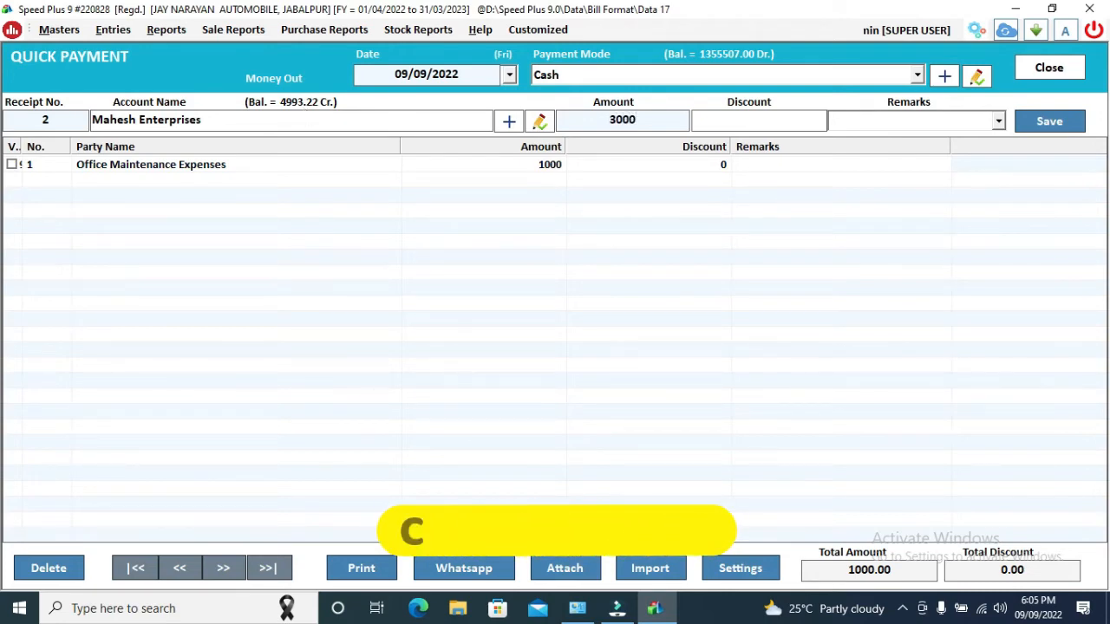
key("Return")
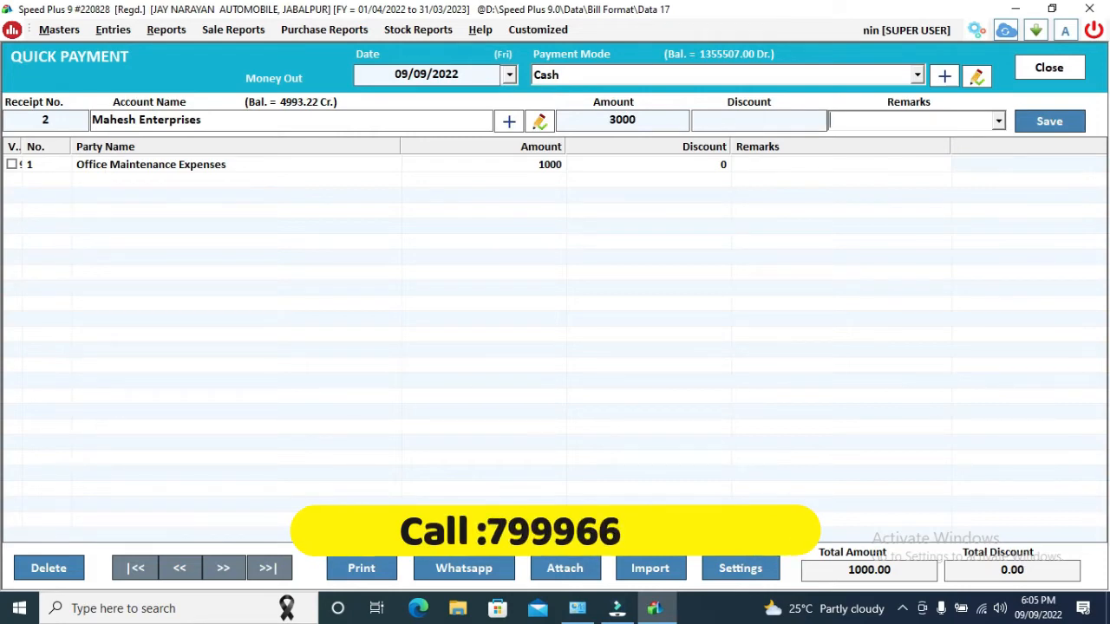
type("BILL 332")
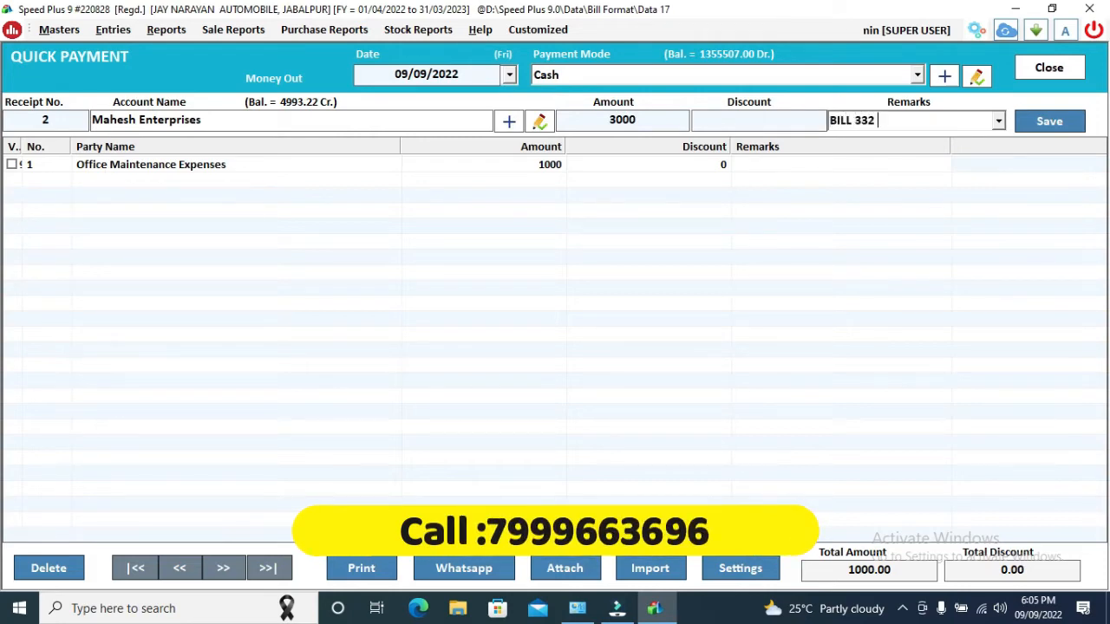
key("Return")
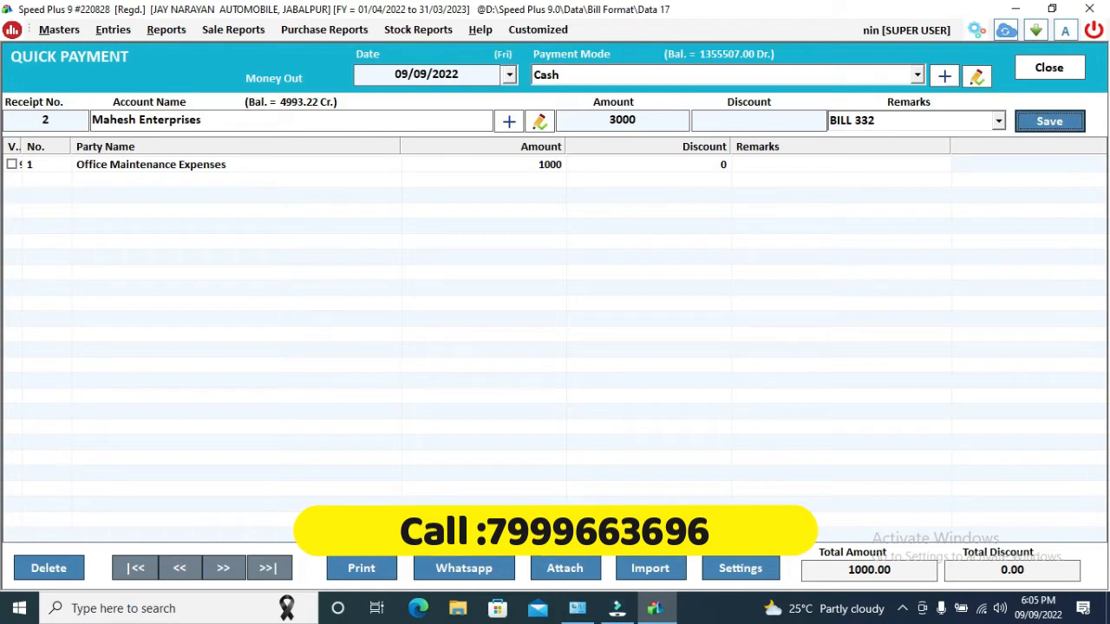
key("Return")
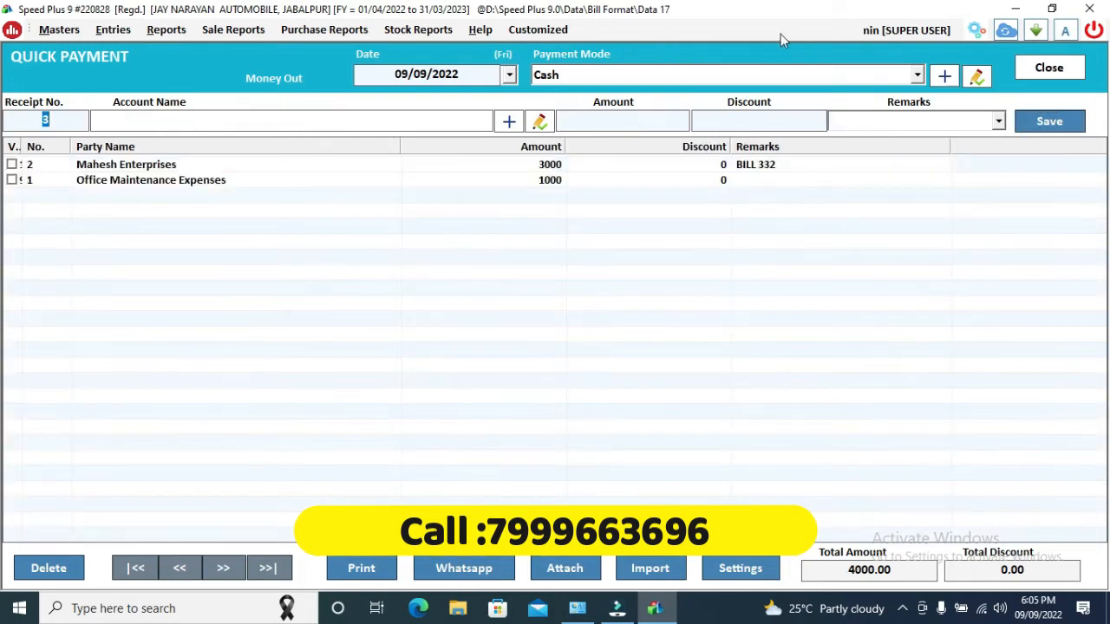
Step: Set the payment mode to PHONE PAY and choose Mahesh Enterprises as the account
left_click(576, 75)
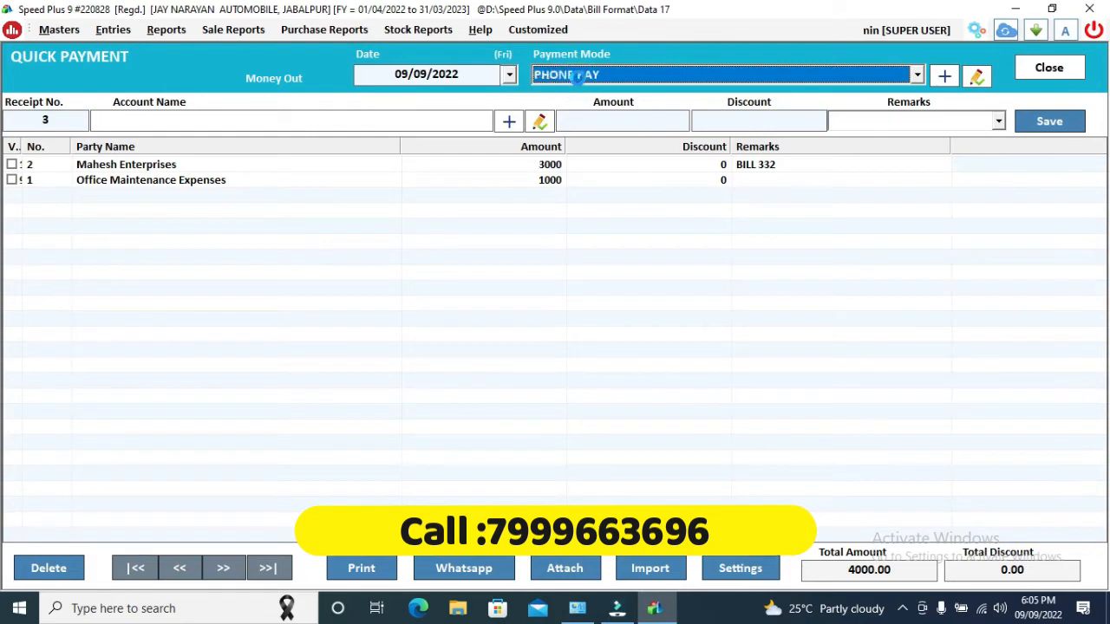
key("Return")
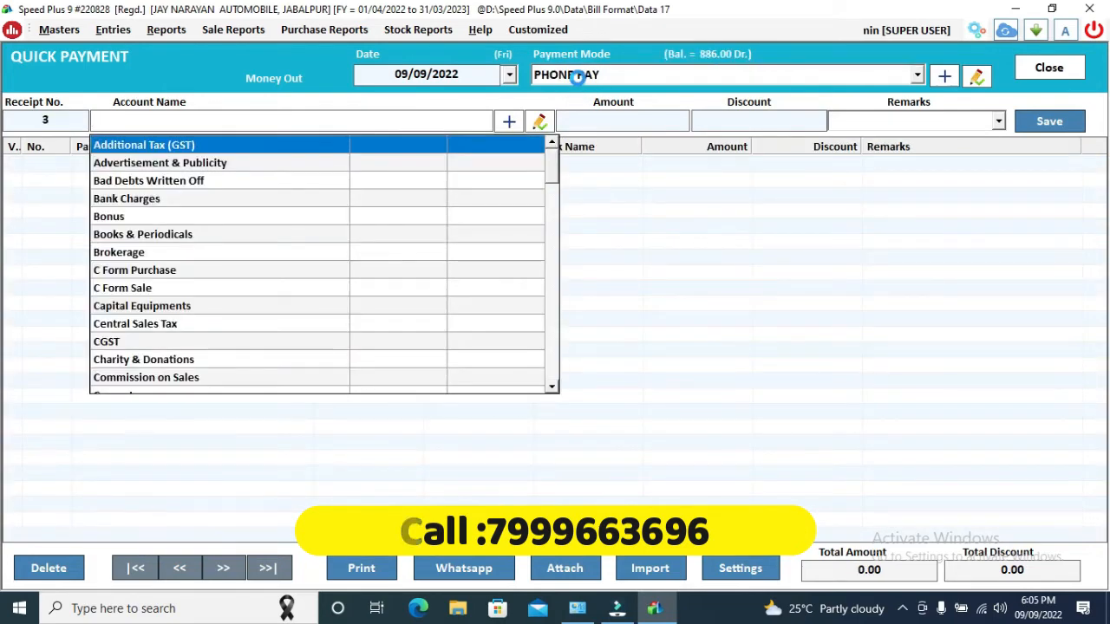
type("MAHE")
key("Return")
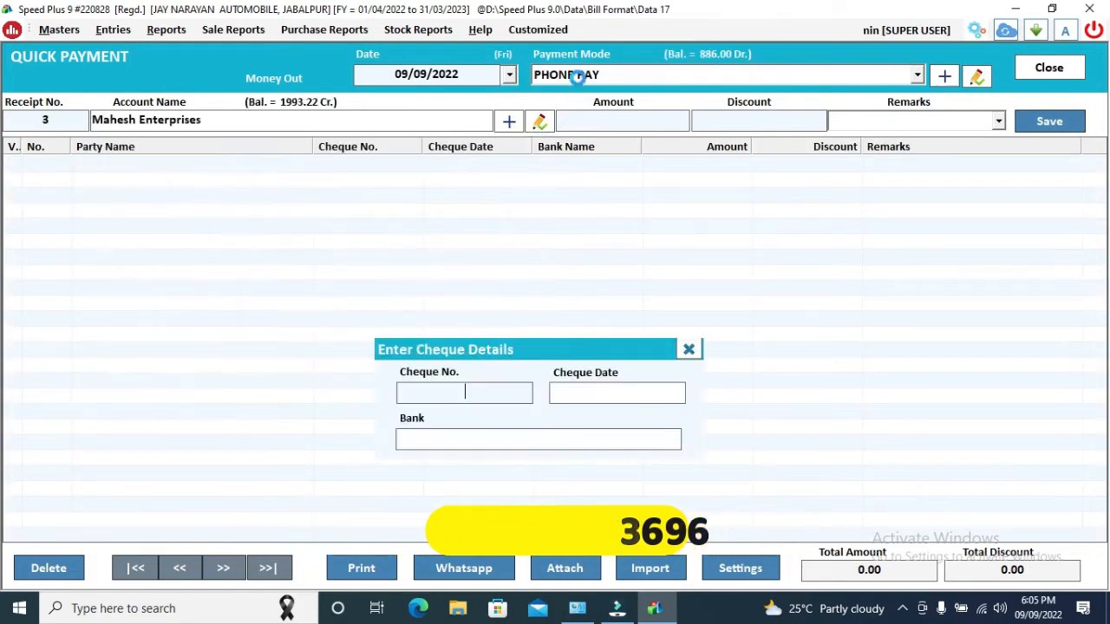
key("Return")
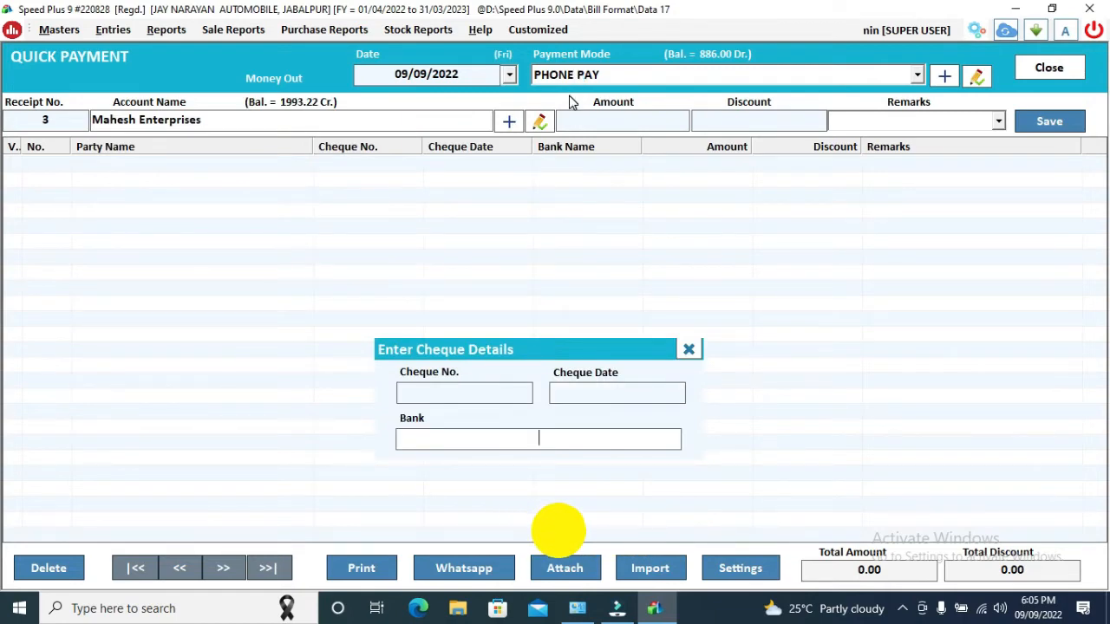
Step: Enter cheque details: cheque number 656 drawn on SBI
left_click(491, 395)
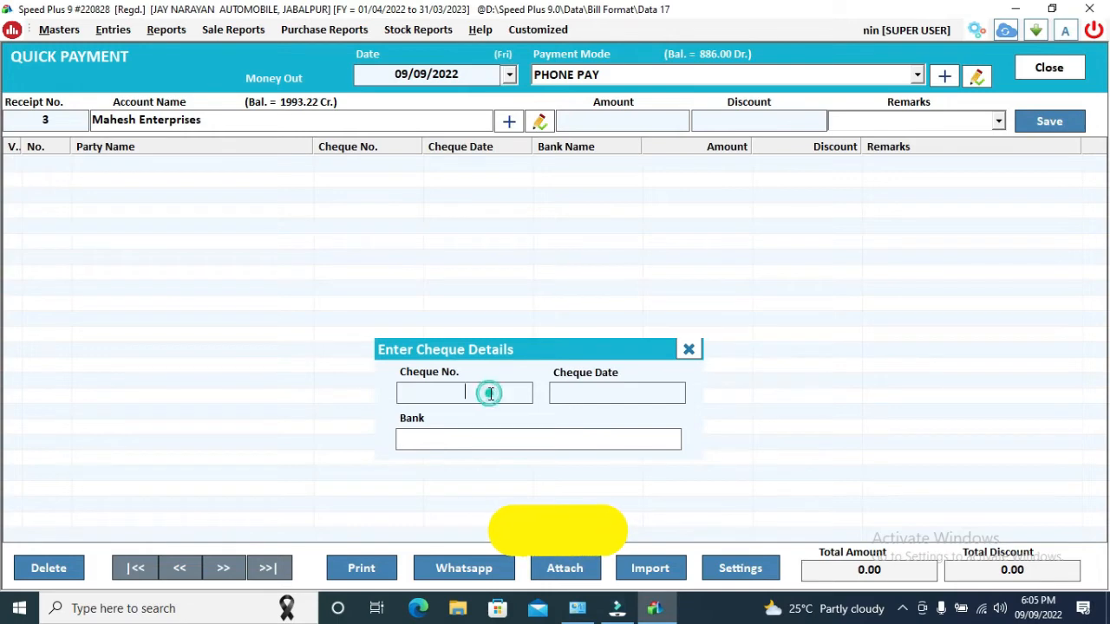
type("656")
key("Return")
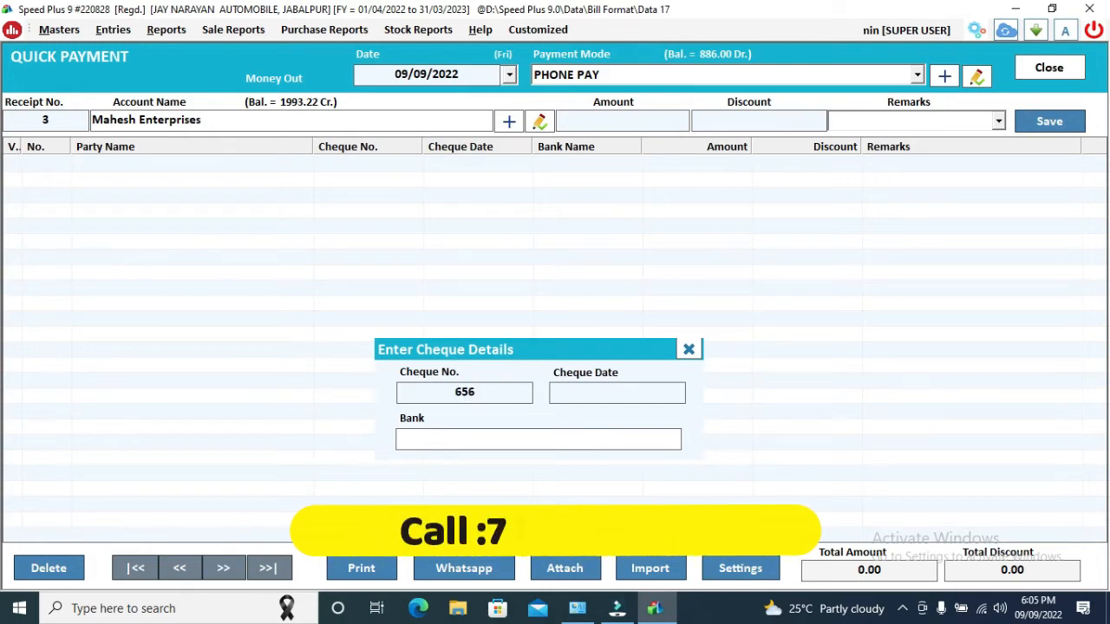
key("Return")
type("SBI")
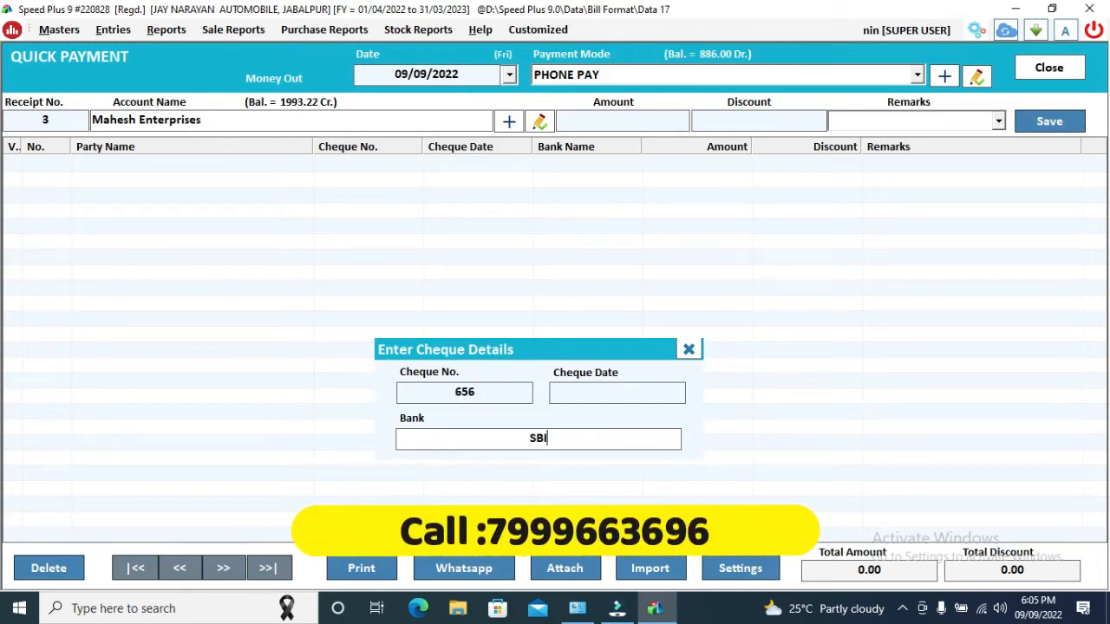
key("Return")
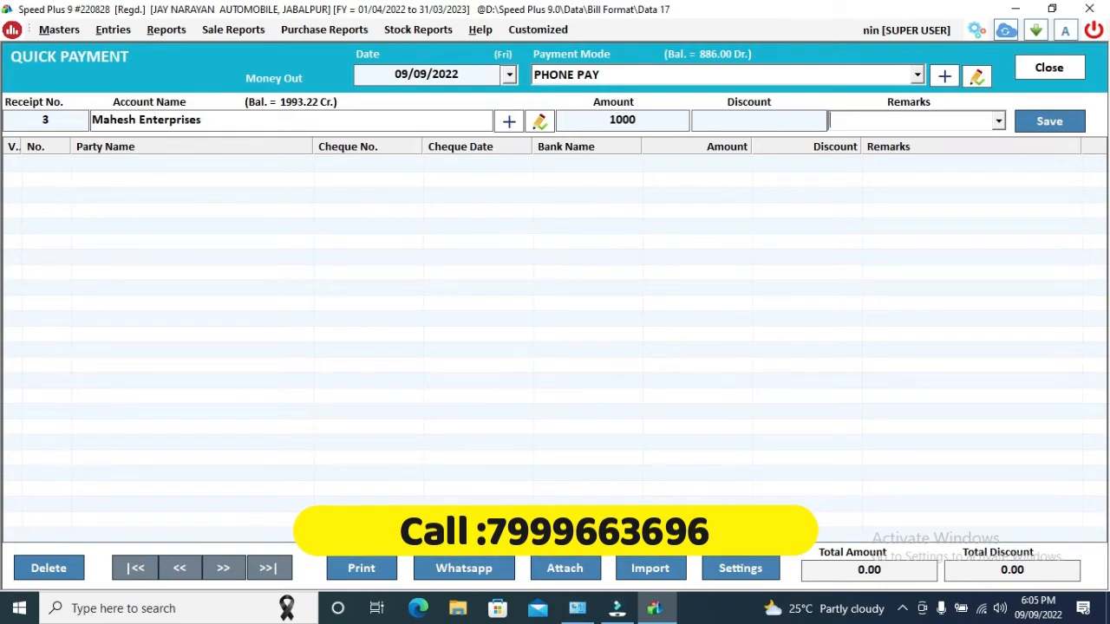
Step: Save the 1000 PHONE PAY payment and tick it in row 3
key("Return")
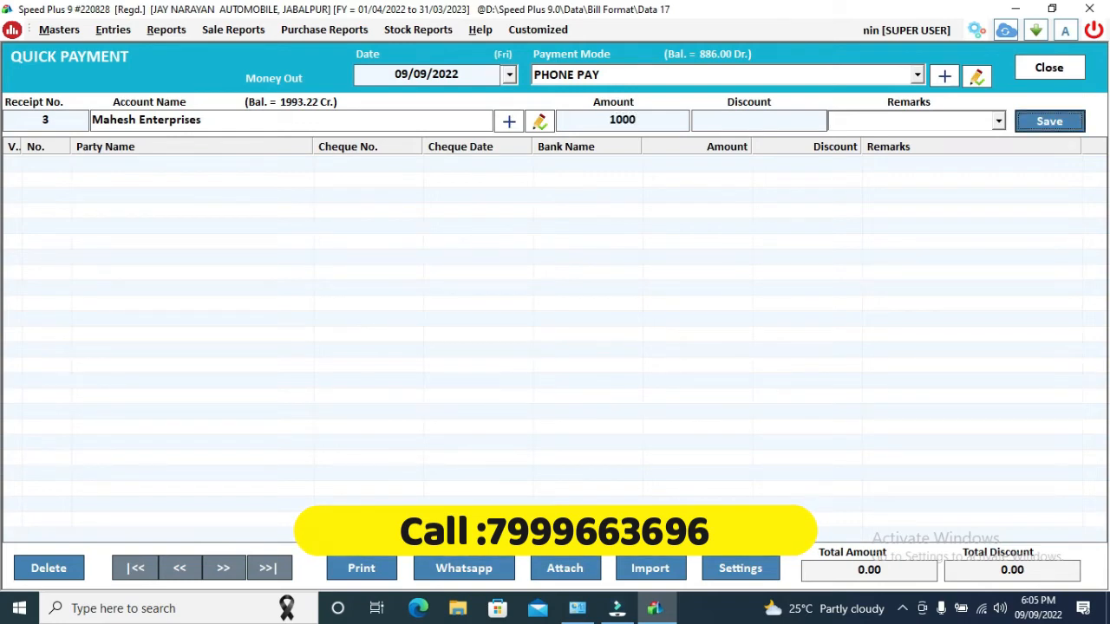
key("Return")
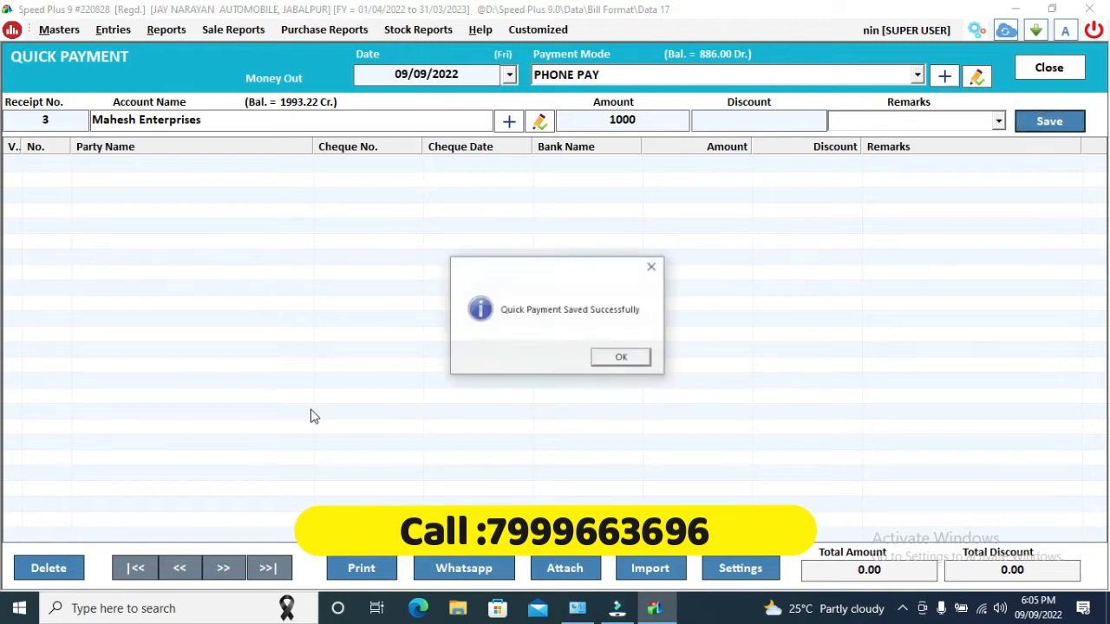
key("Return")
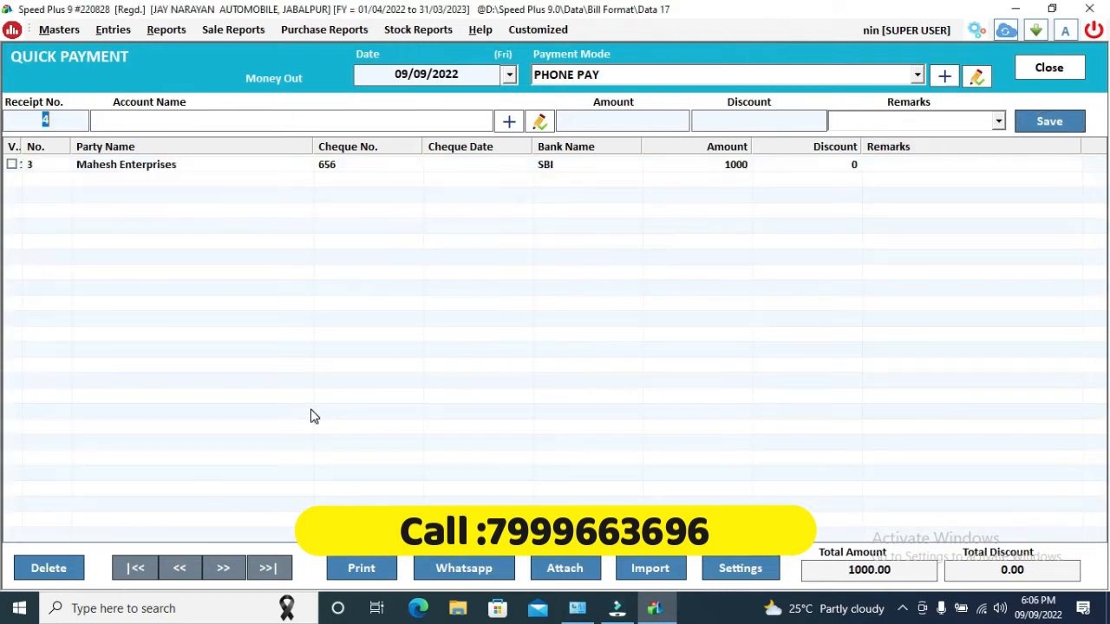
left_click(12, 165)
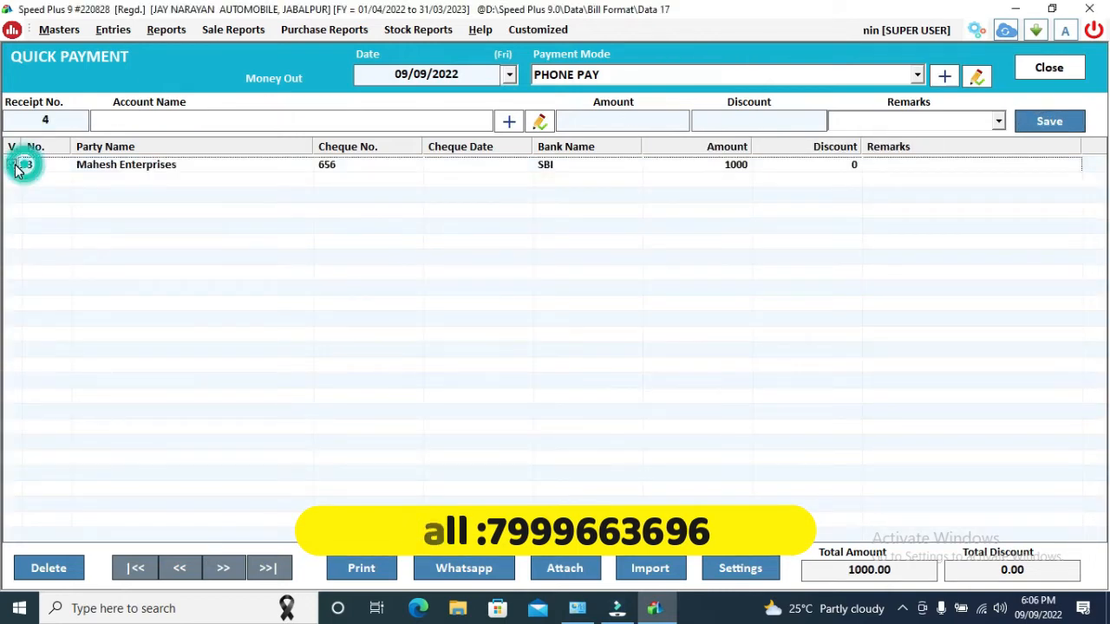
left_click(379, 568)
left_click(539, 278)
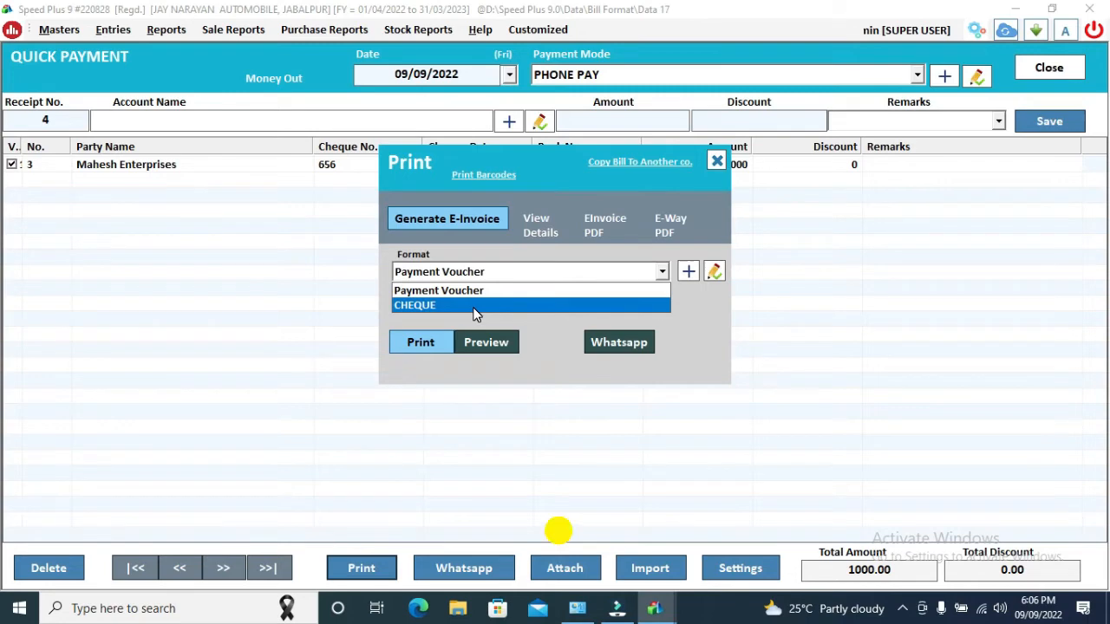
left_click(479, 290)
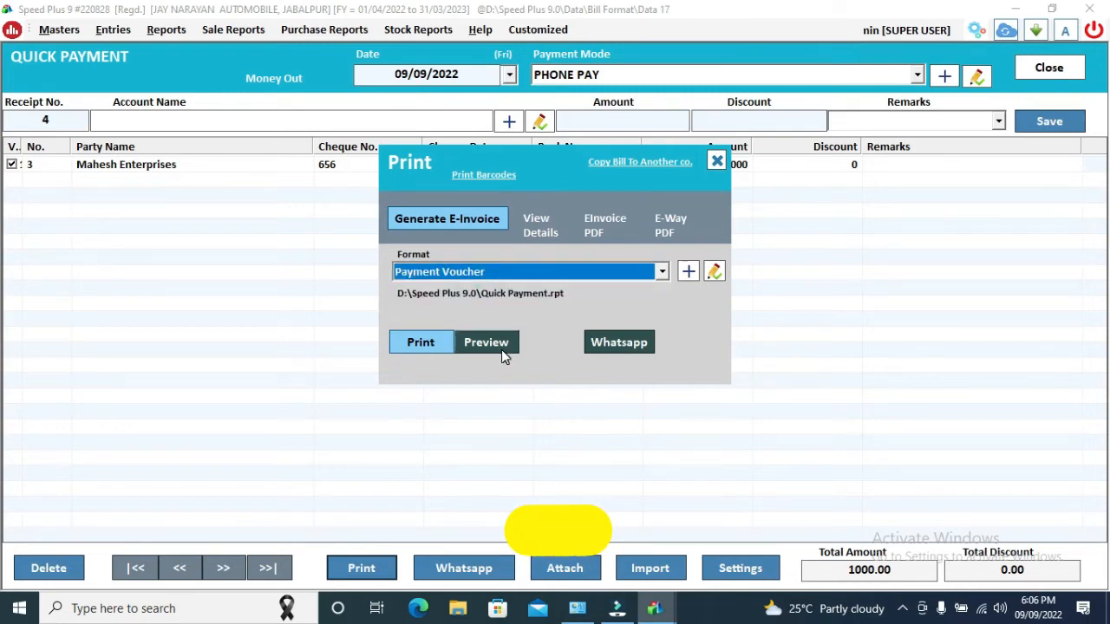
left_click(485, 342)
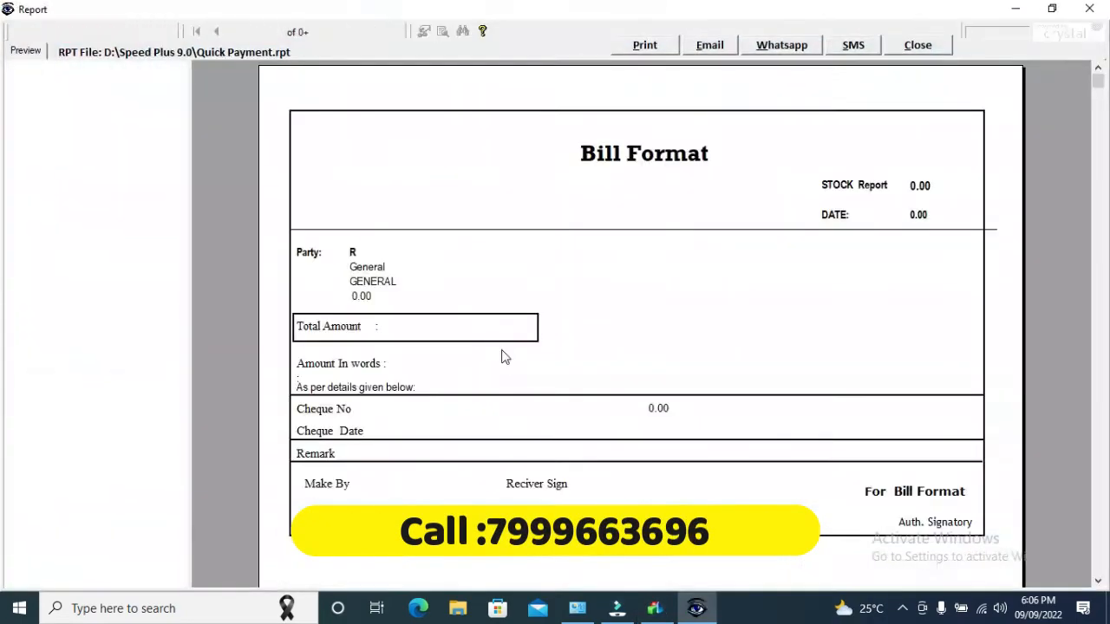
left_click(917, 45)
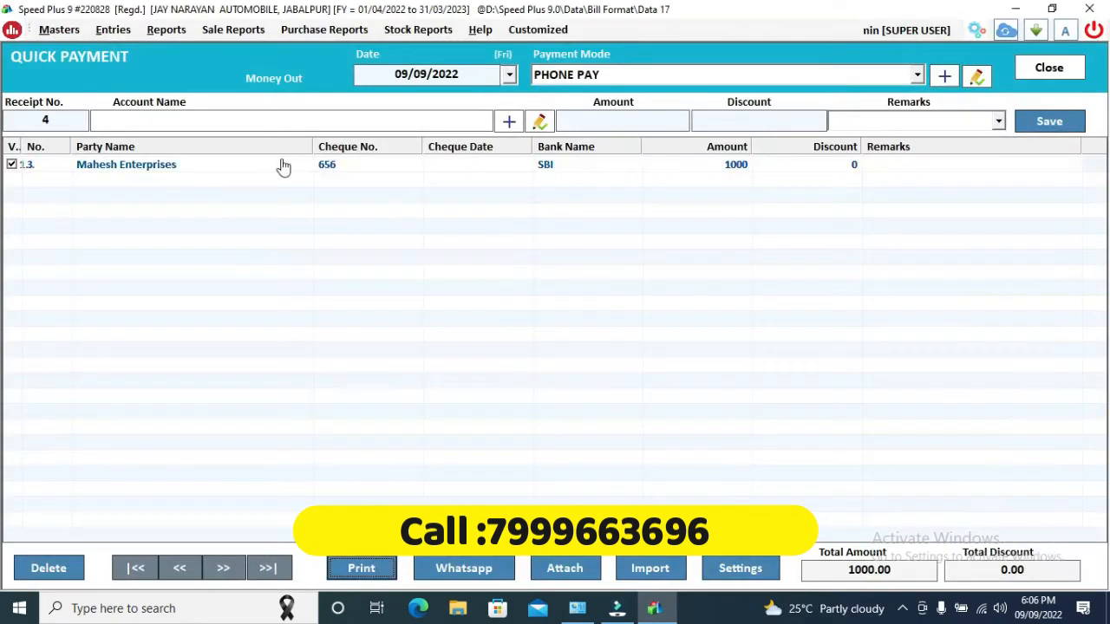
left_click(350, 568)
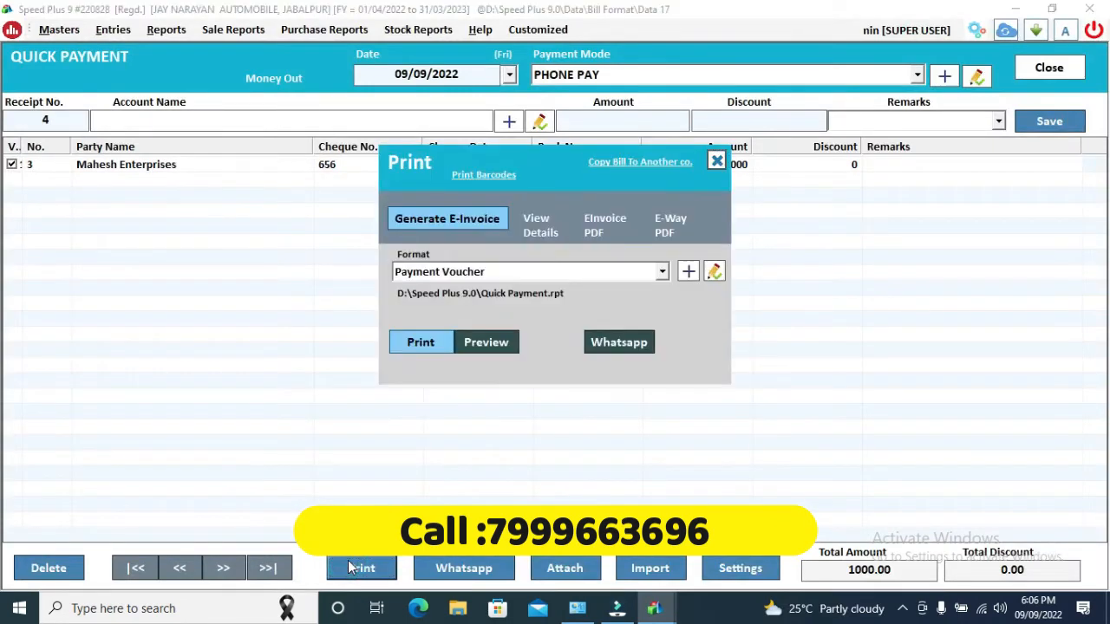
left_click(507, 273)
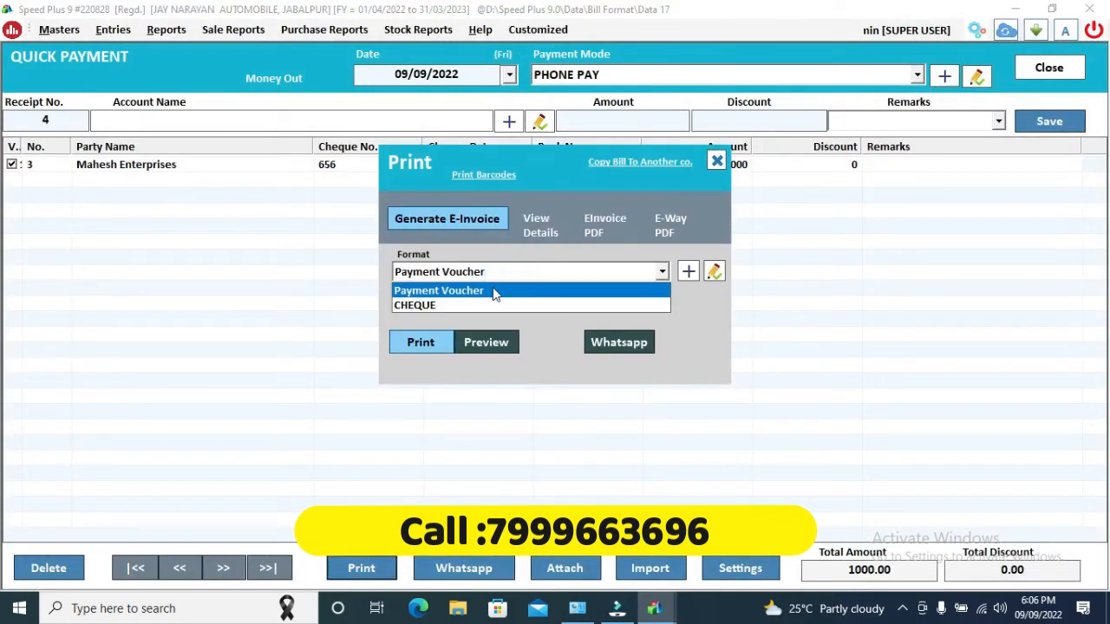
left_click(485, 302)
left_click(491, 345)
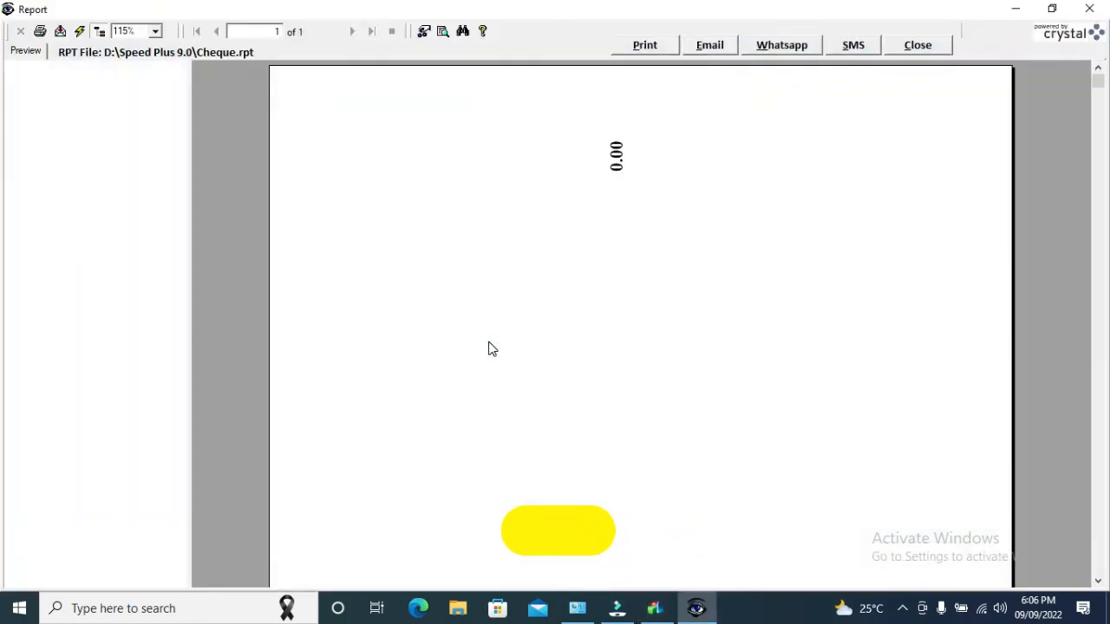
left_click(924, 45)
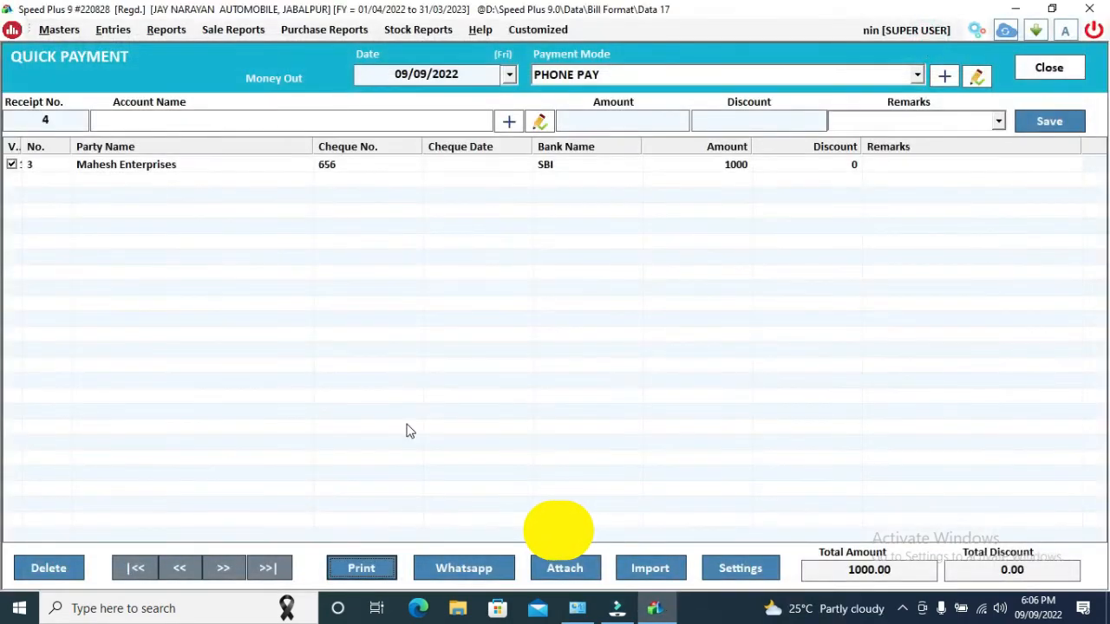
key("Return")
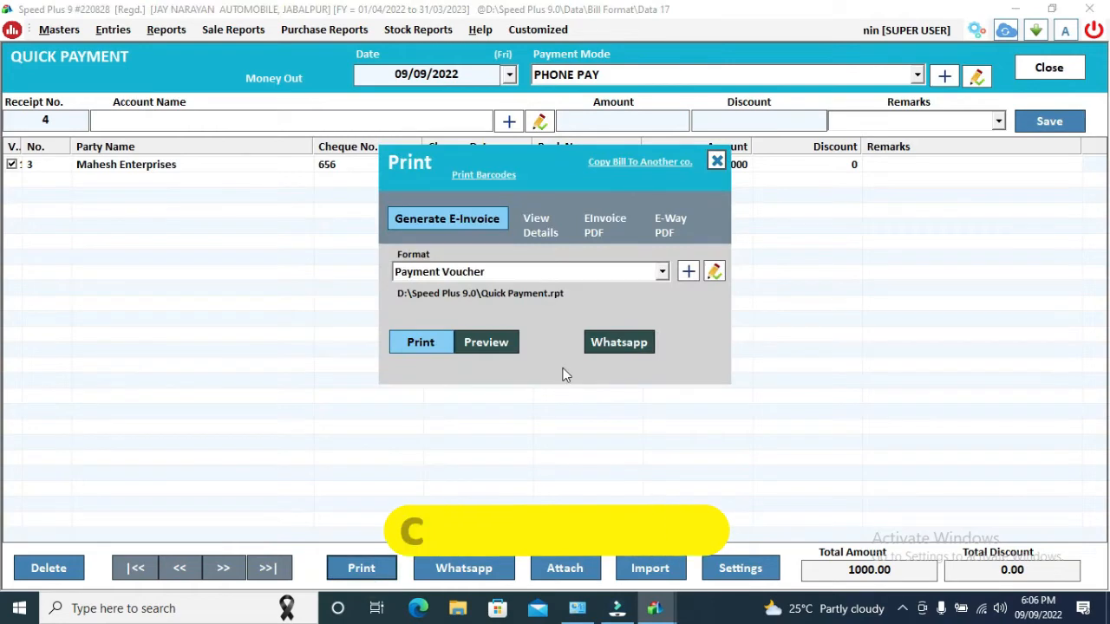
left_click(515, 274)
key("Down")
key("Return")
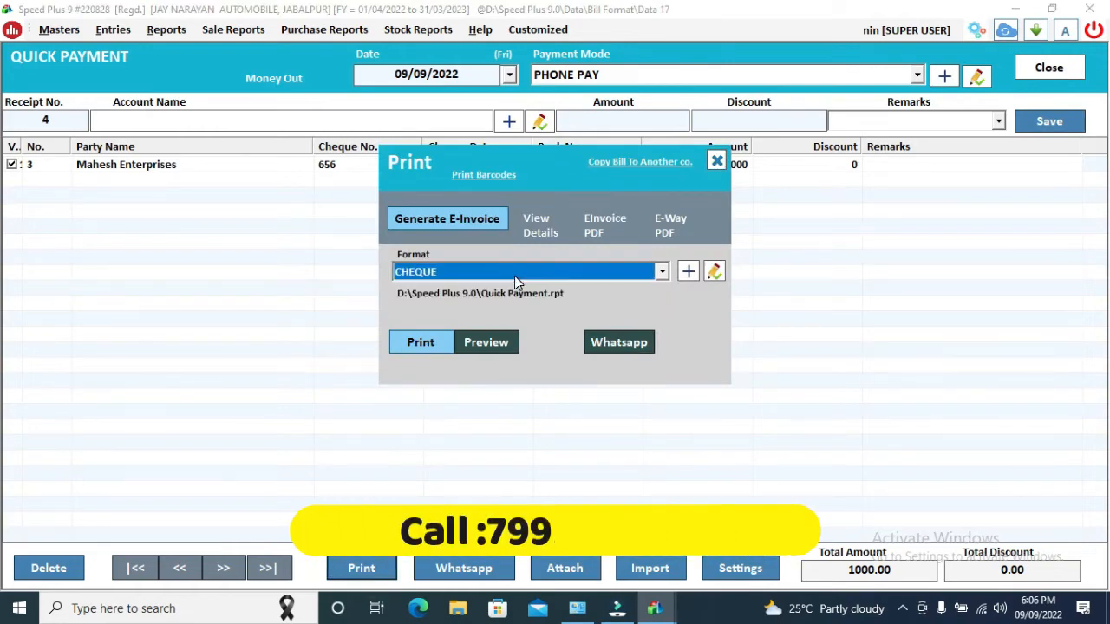
left_click(508, 351)
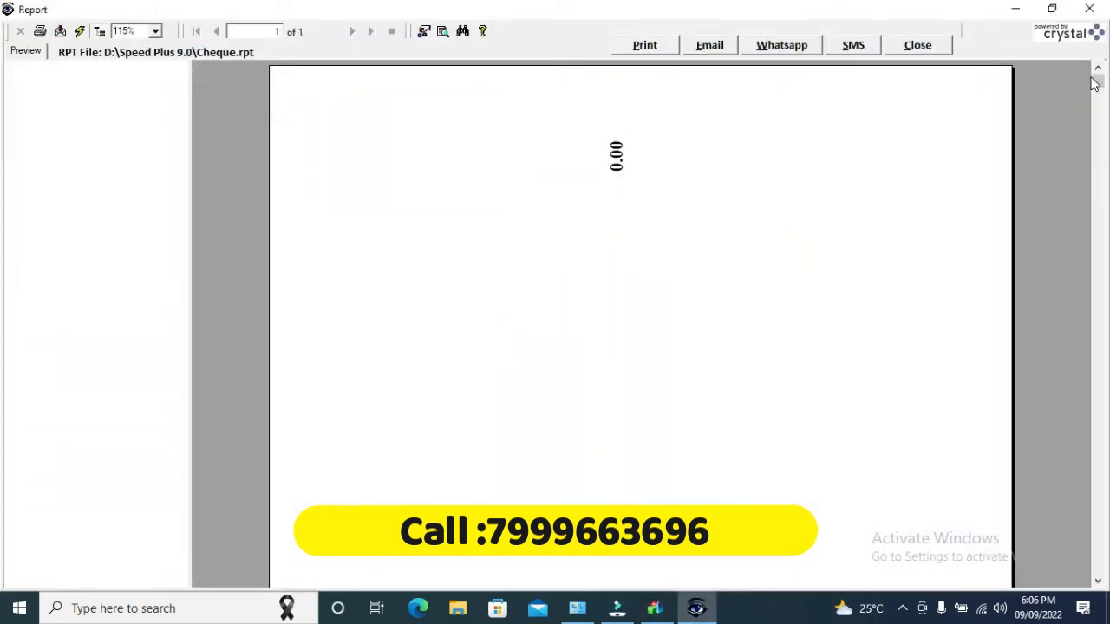
left_click_drag(1095, 82, 1094, 29)
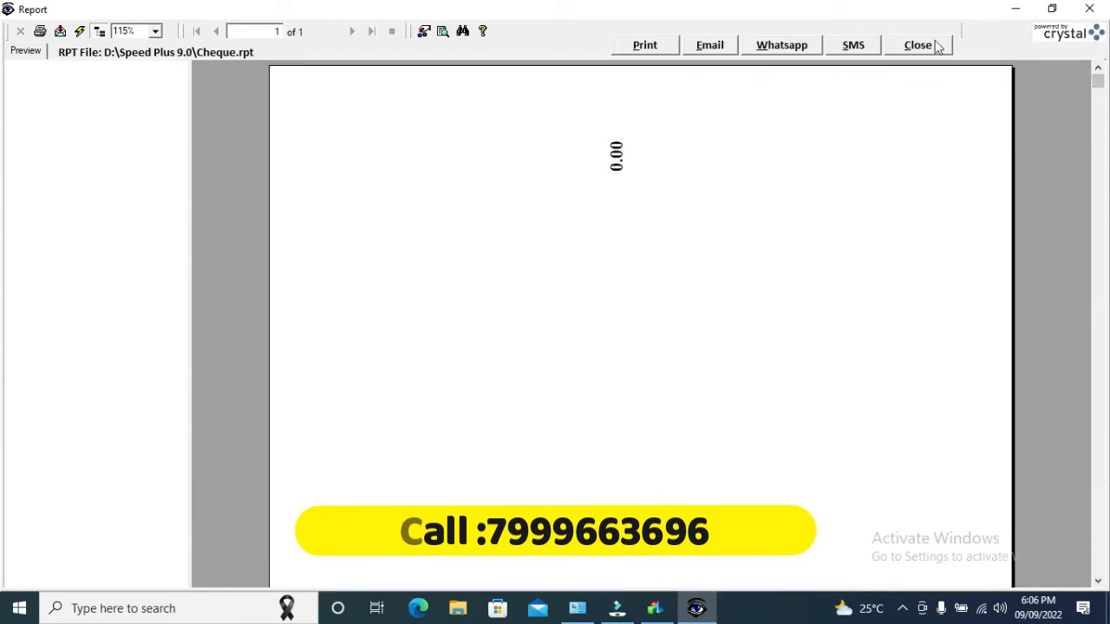
left_click(932, 46)
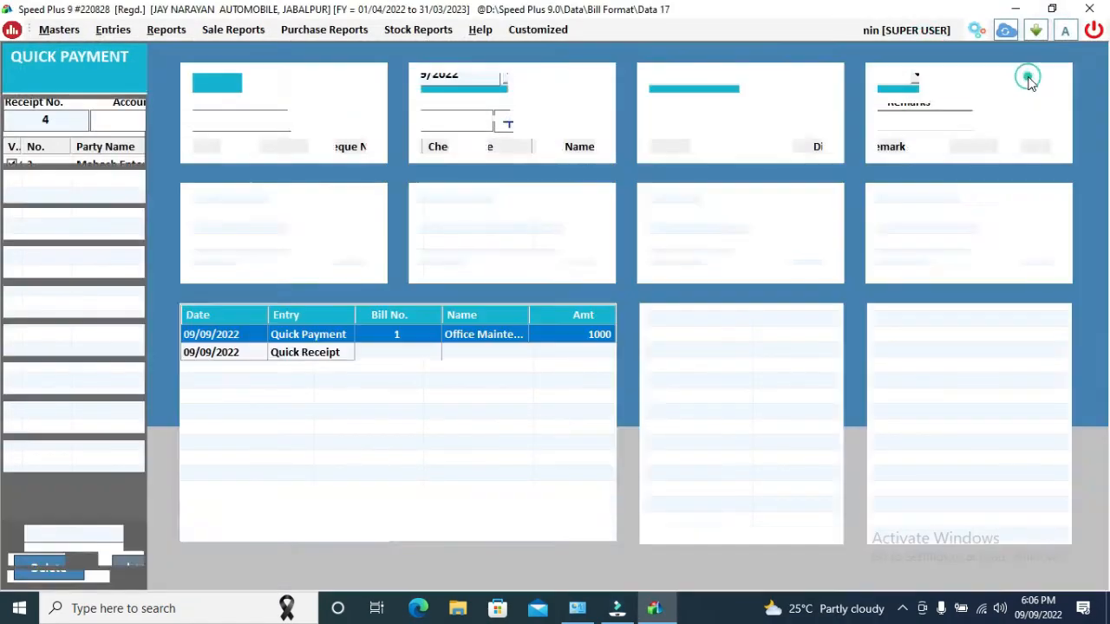
left_click(1030, 74)
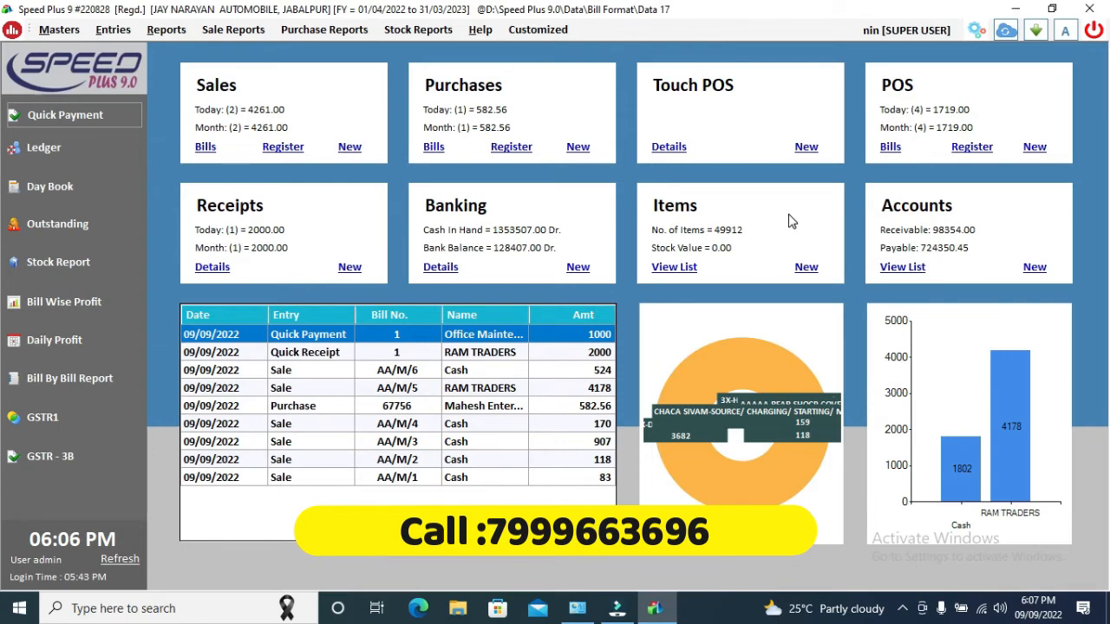
left_click(904, 268)
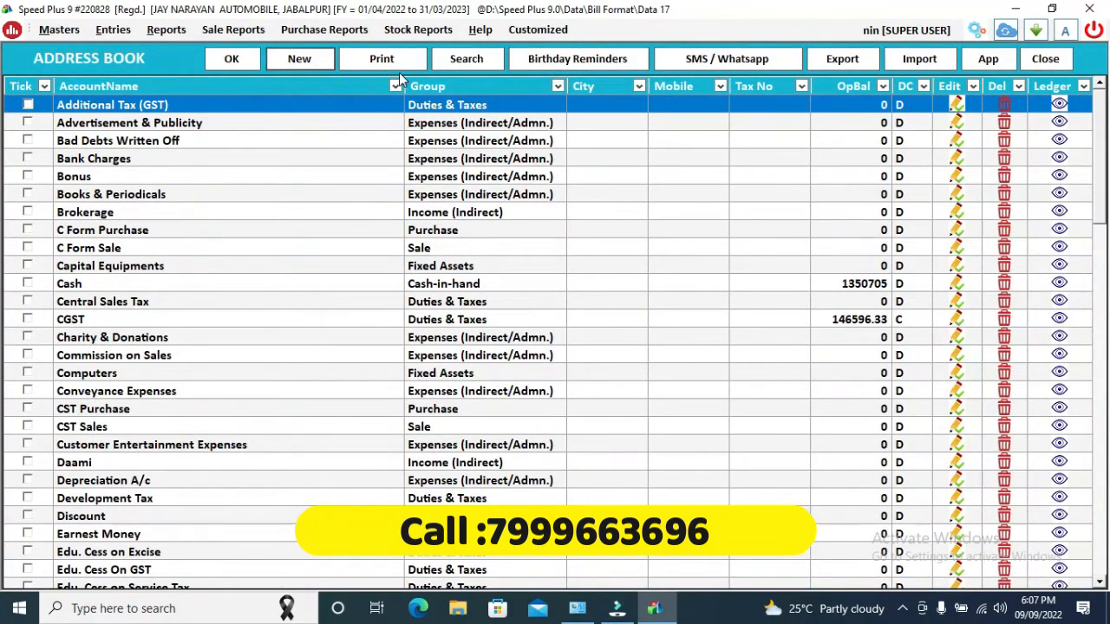
left_click(714, 57)
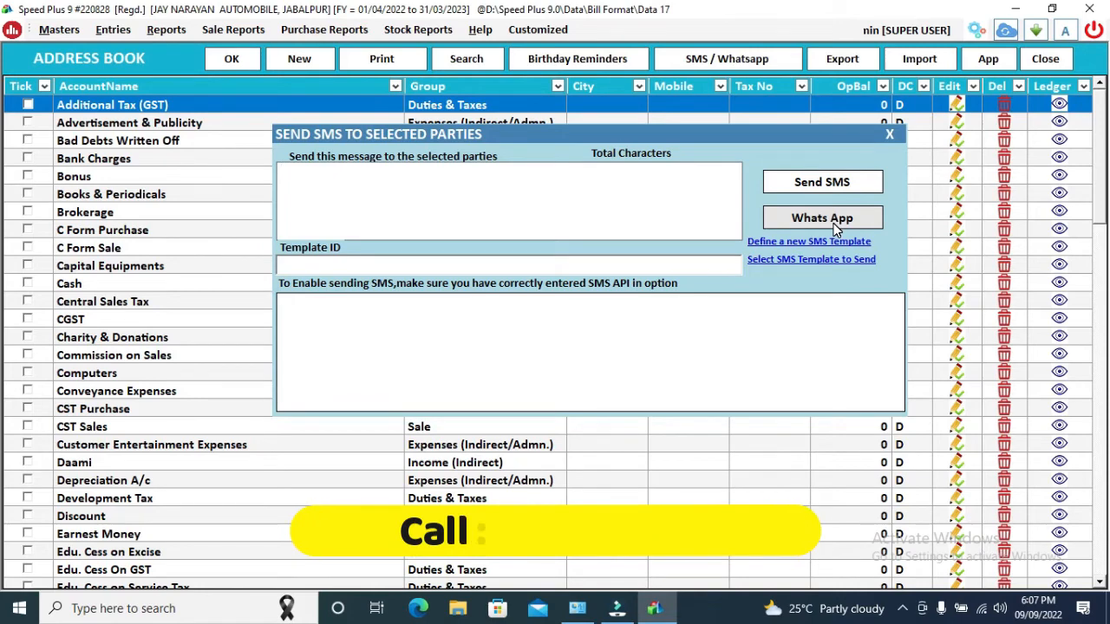
key("Escape")
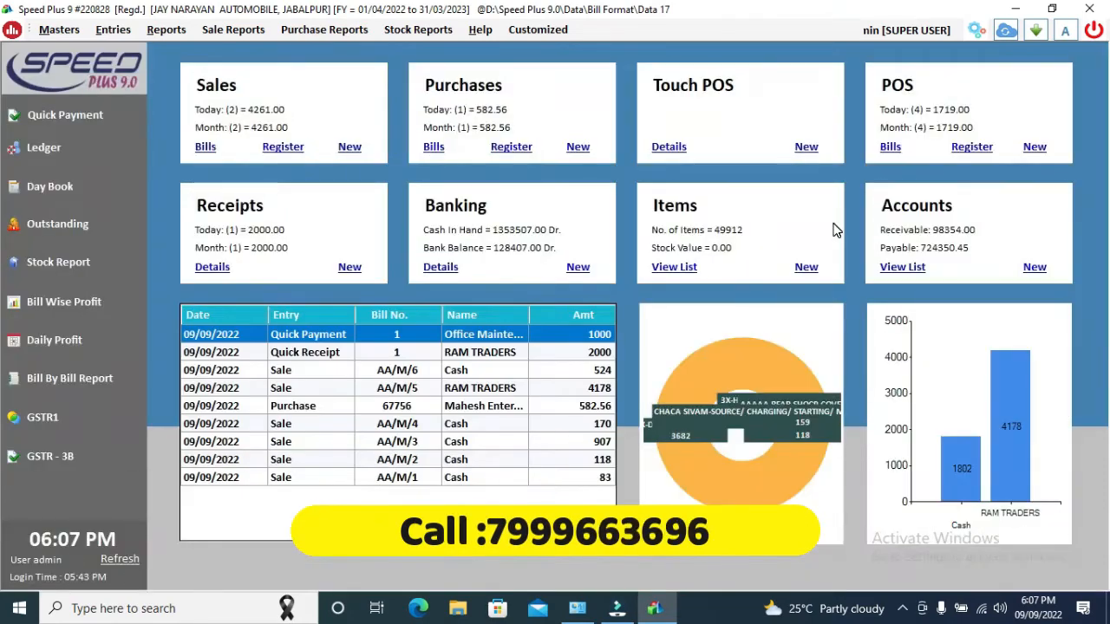
left_click(490, 30)
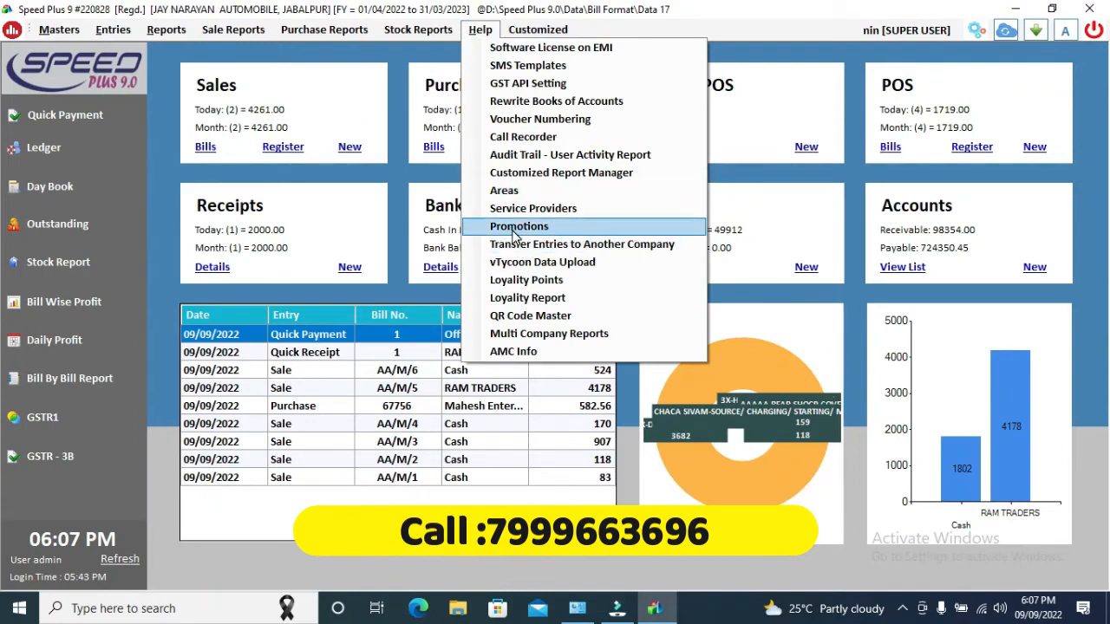
left_click(516, 230)
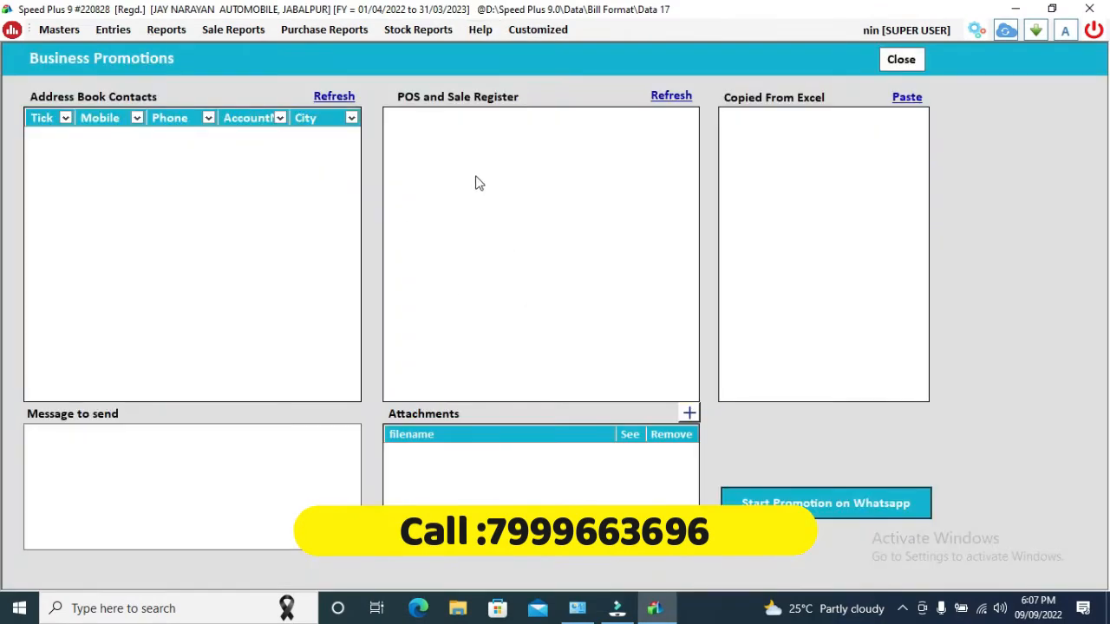
left_click(333, 98)
left_click(672, 96)
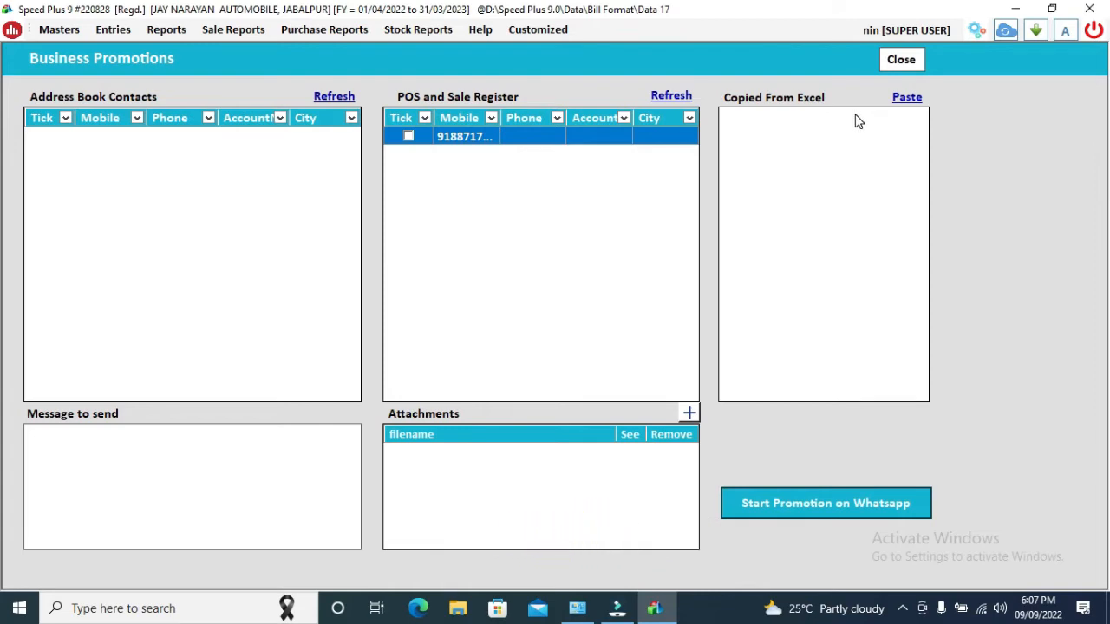
left_click(900, 60)
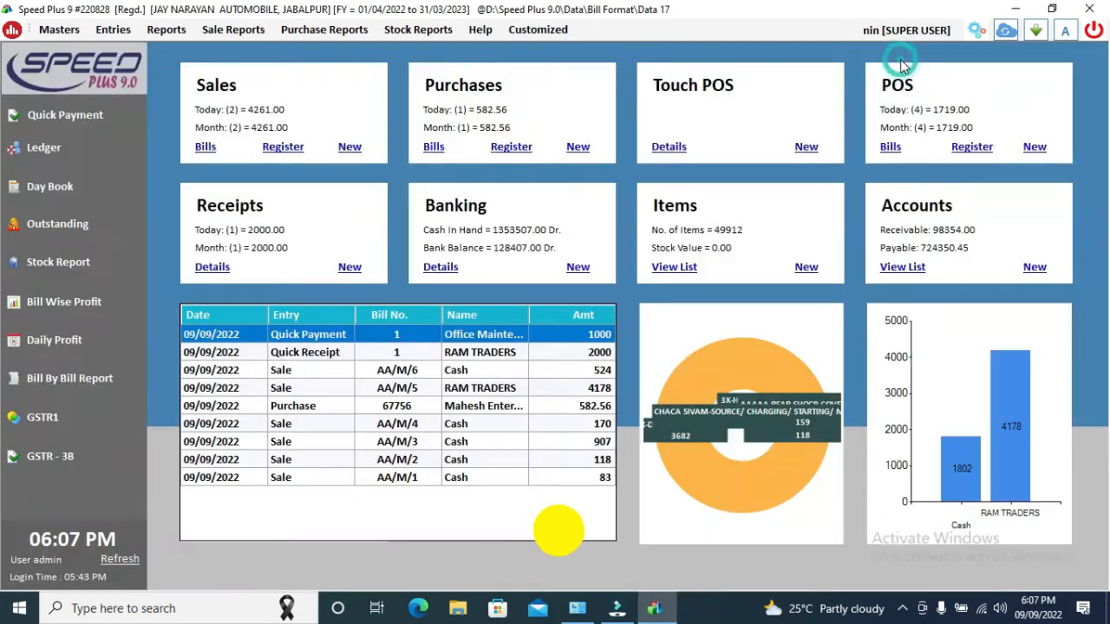
left_click(478, 30)
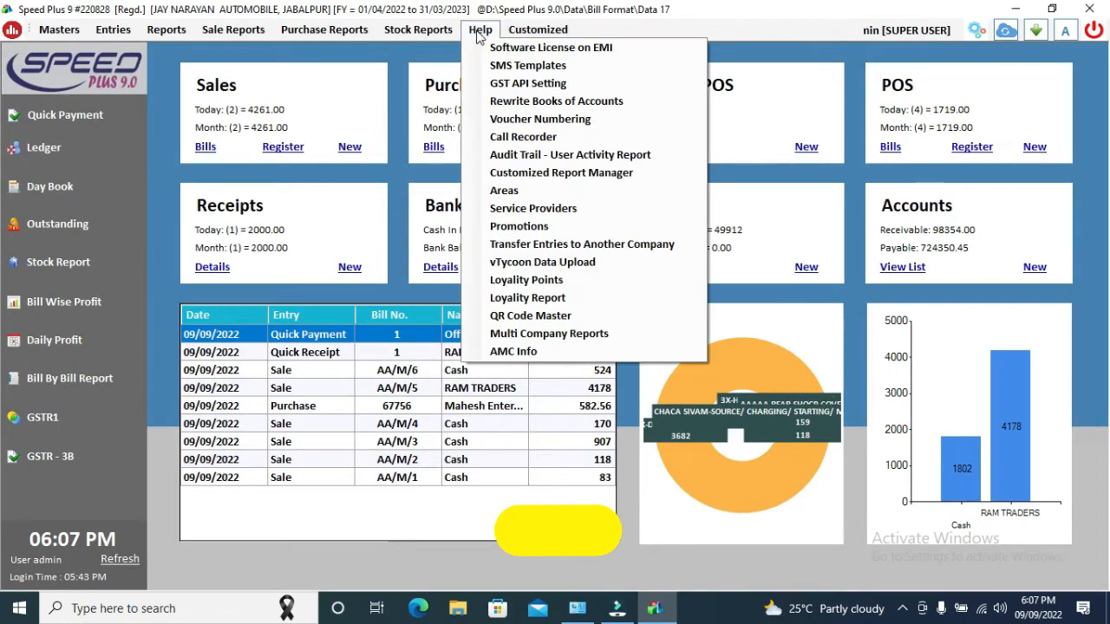
left_click(536, 285)
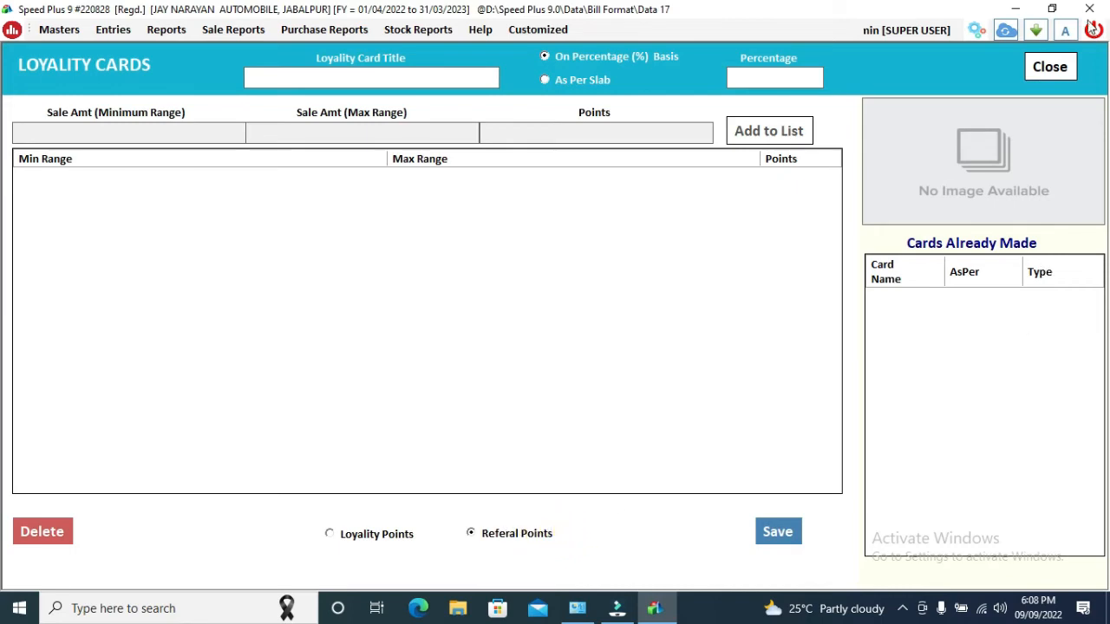
left_click(1050, 67)
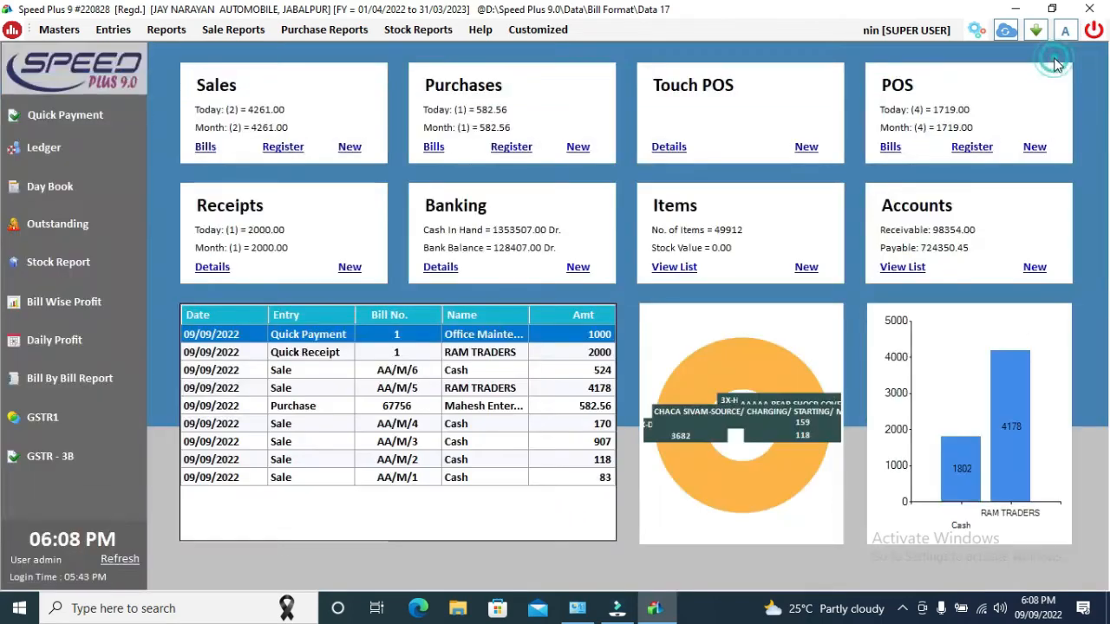
left_click(479, 33)
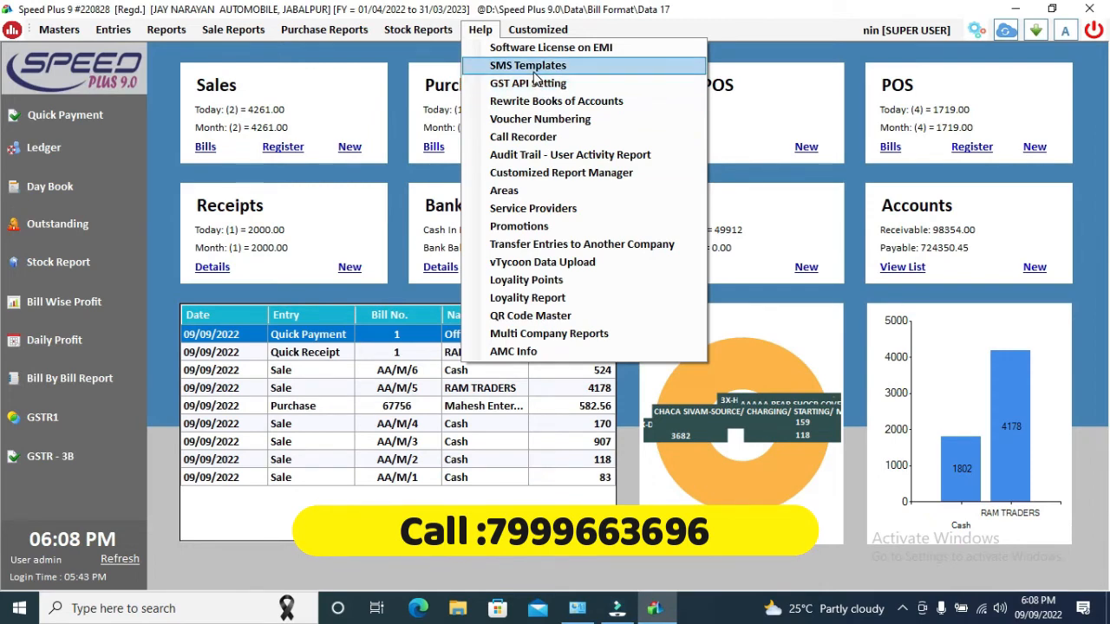
left_click(532, 67)
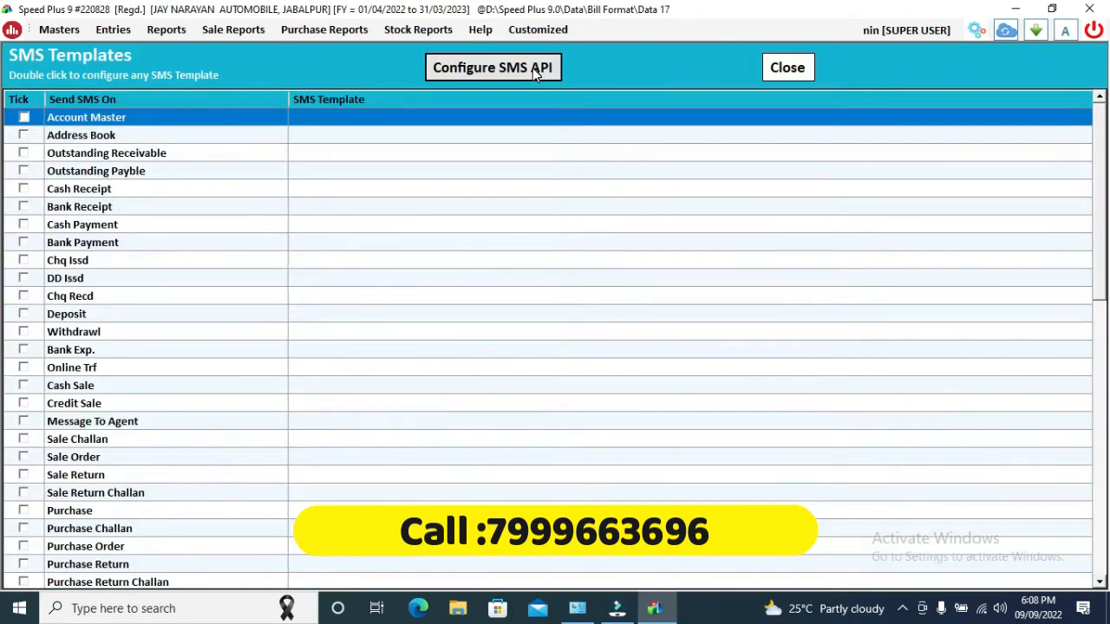
left_click(769, 72)
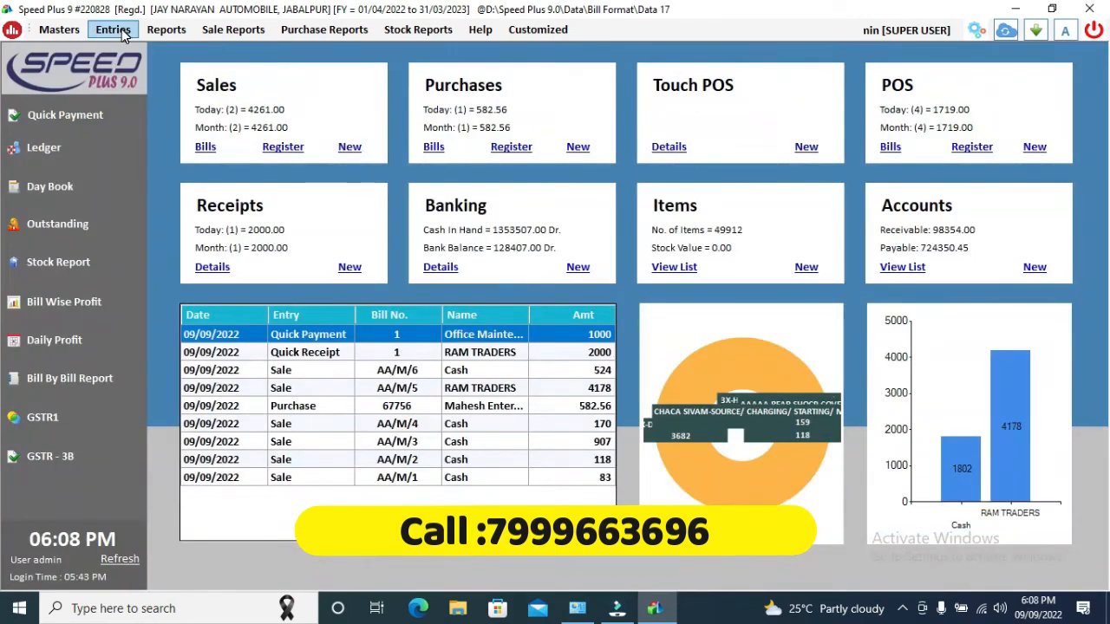
left_click(675, 267)
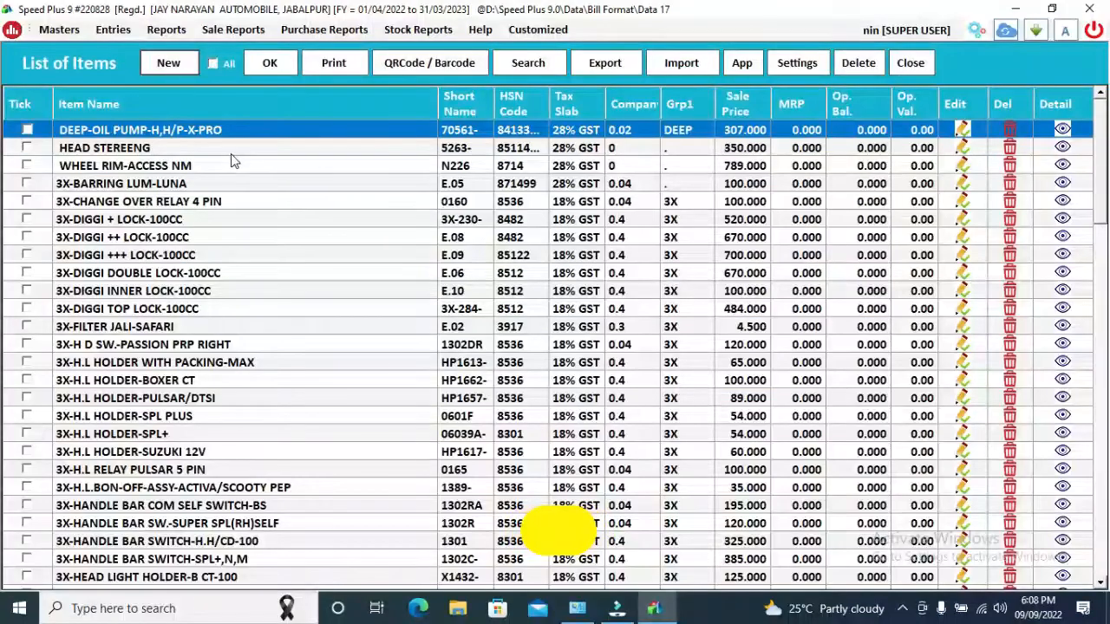
left_click(440, 59)
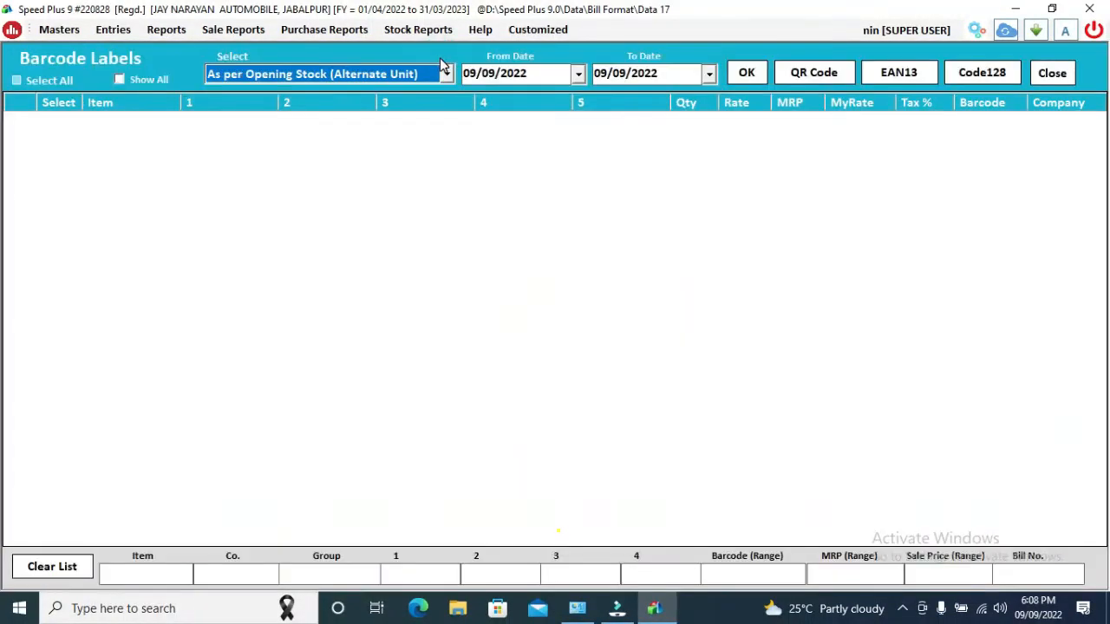
left_click(152, 572)
type("A")
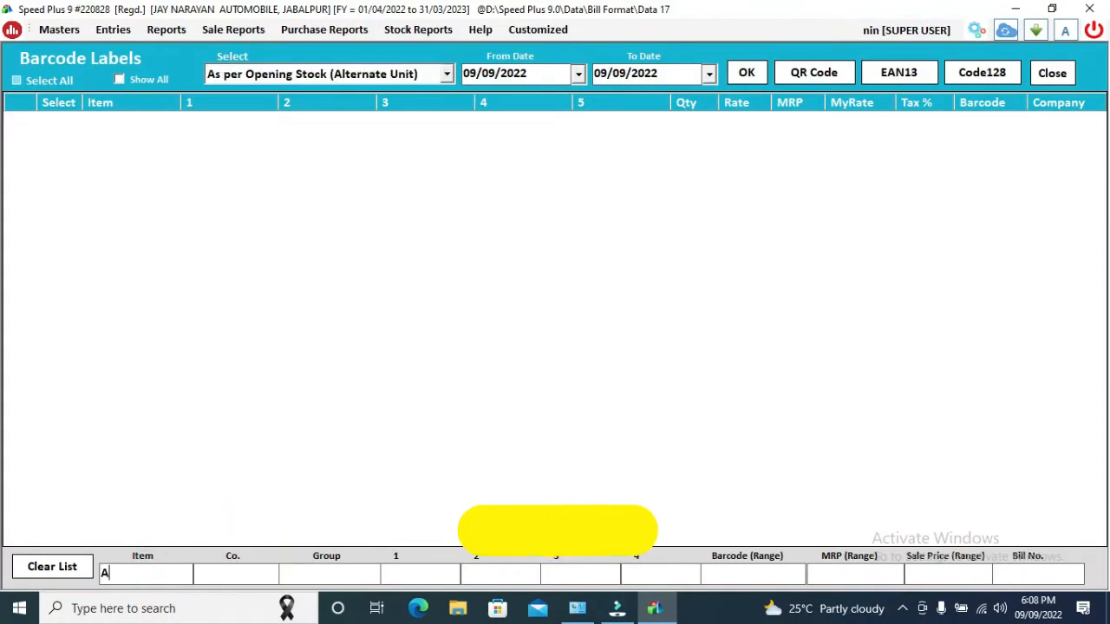
left_click(751, 78)
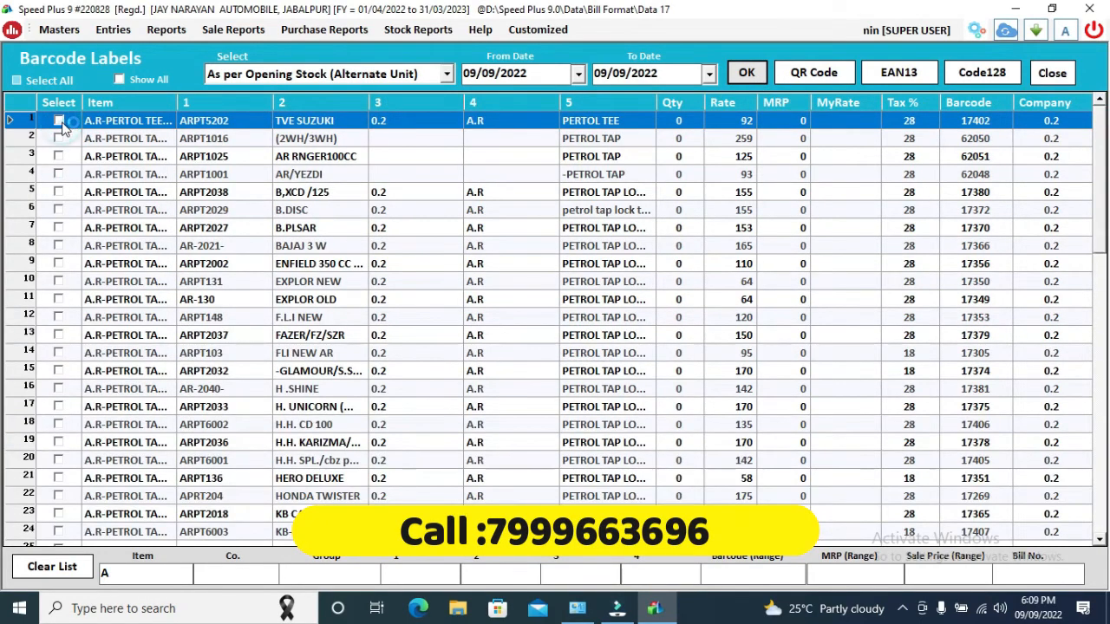
left_click(60, 122)
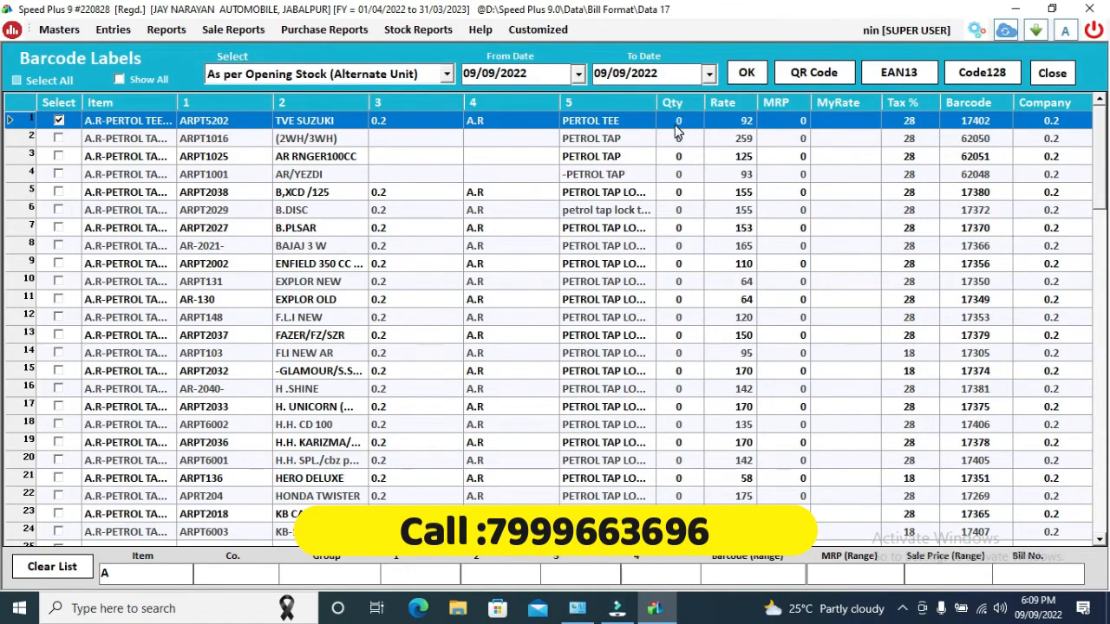
type("3")
key("Return")
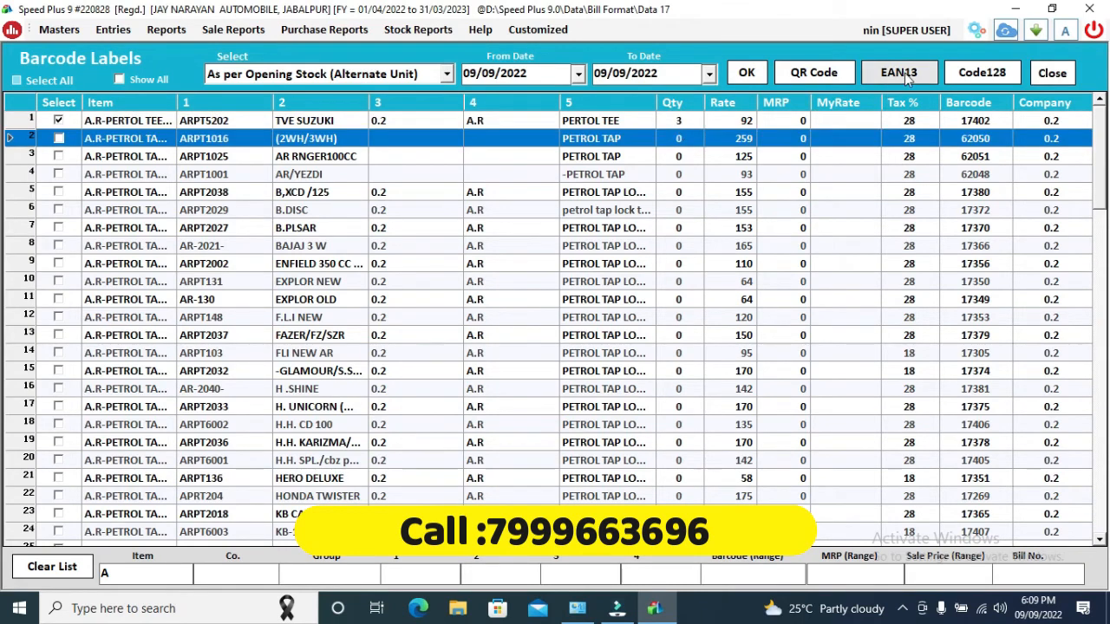
left_click(956, 80)
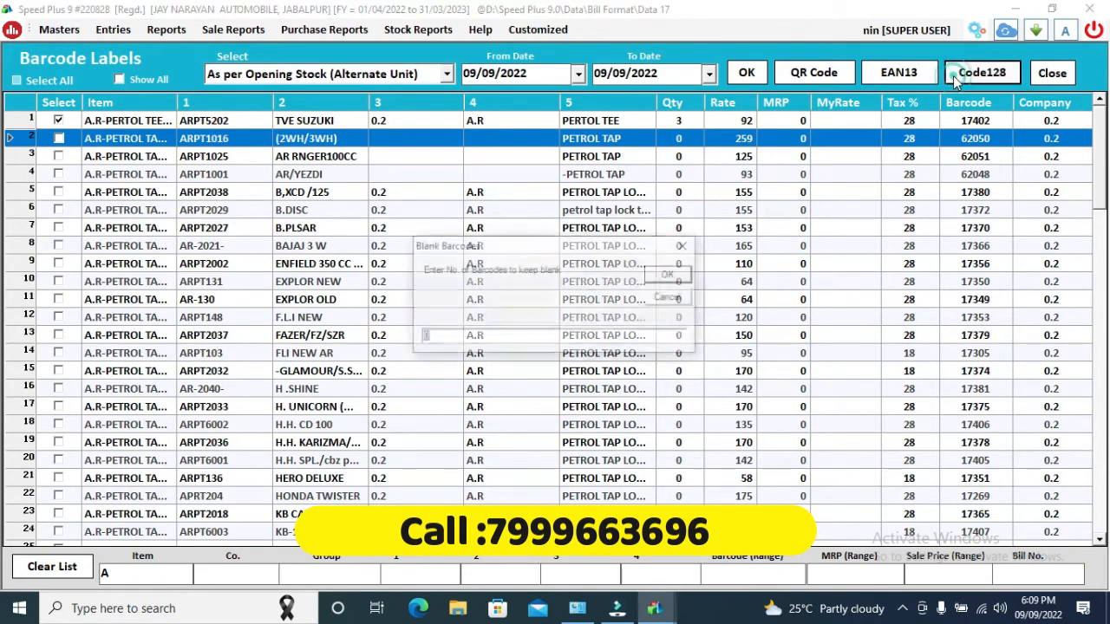
key("Return")
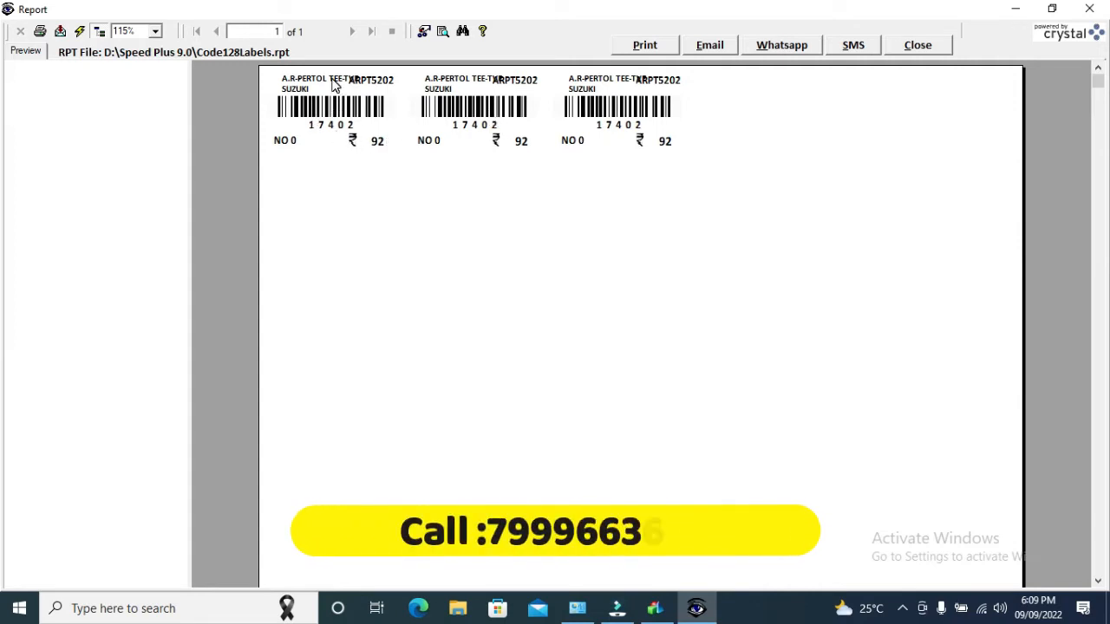
left_click(919, 46)
left_click(893, 74)
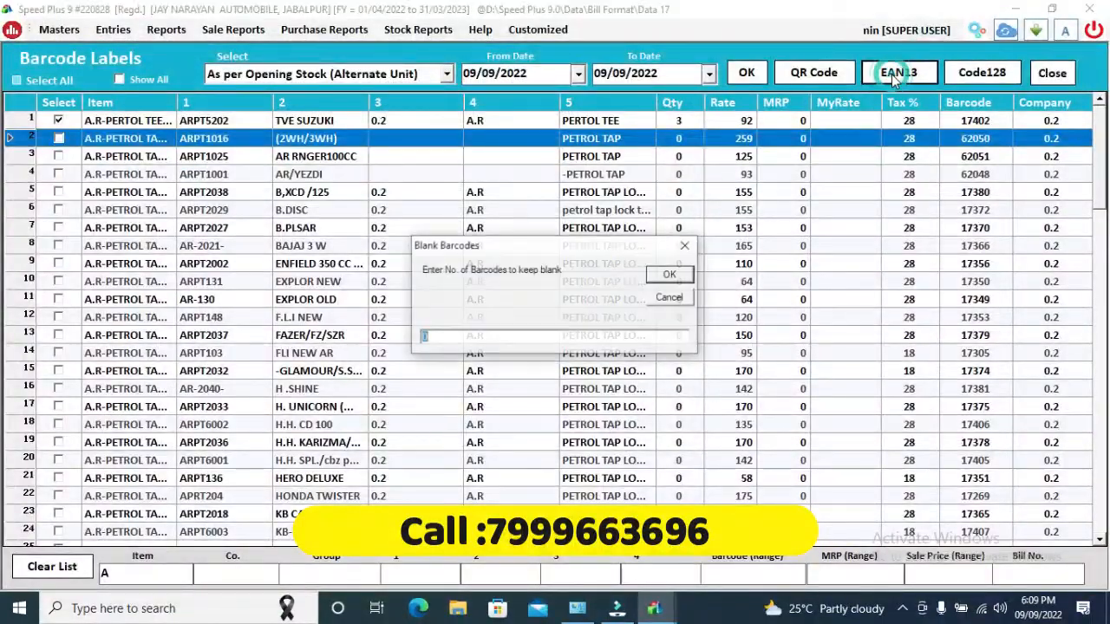
left_click(670, 275)
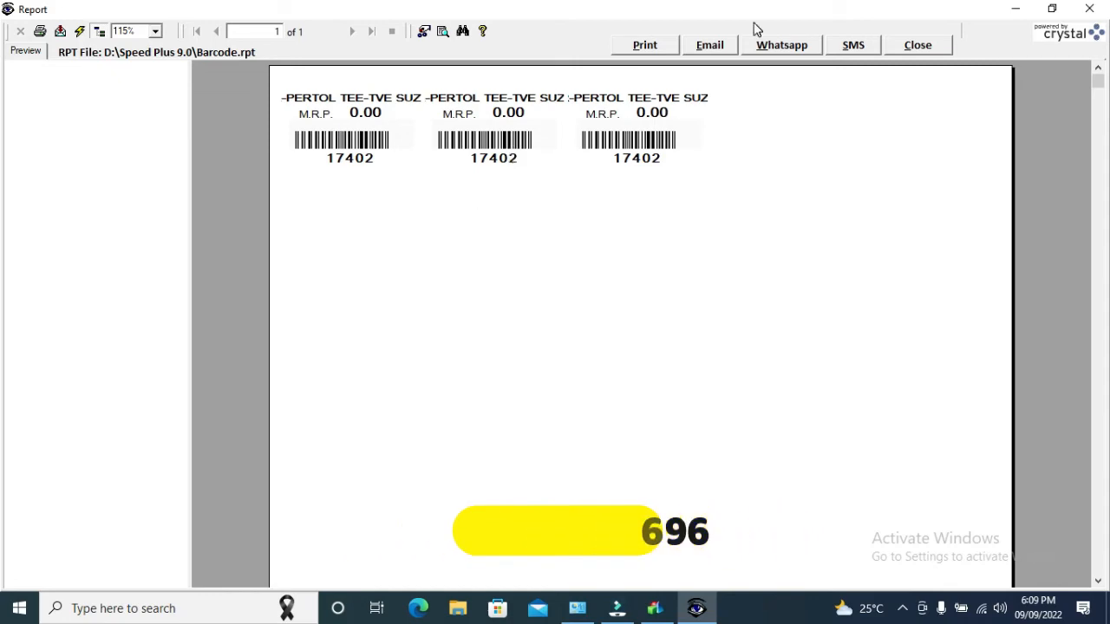
left_click(899, 46)
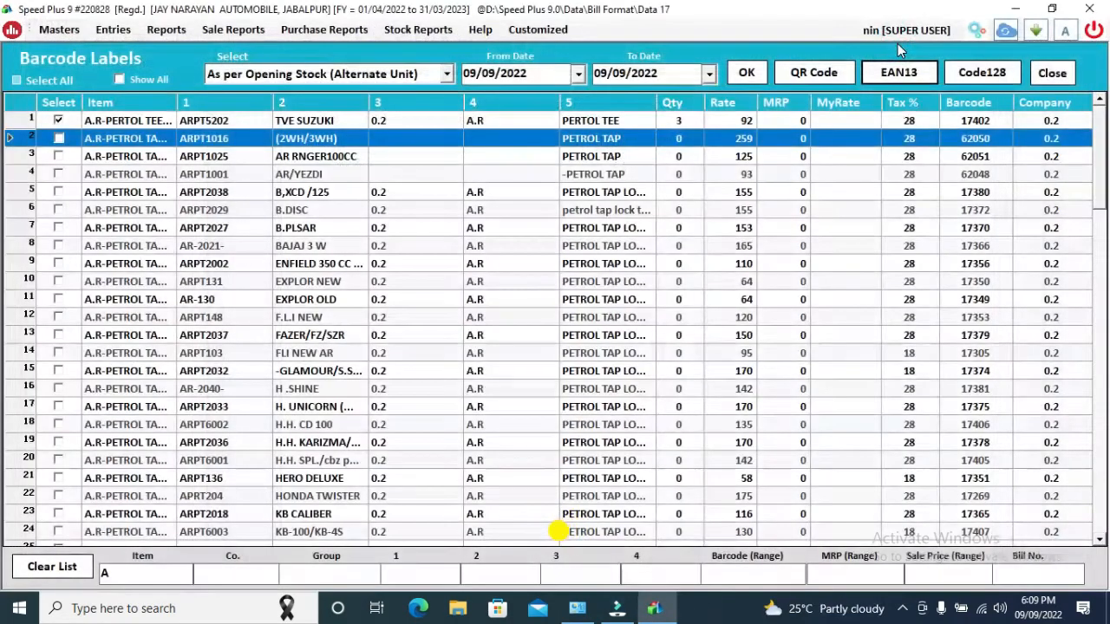
left_click(809, 75)
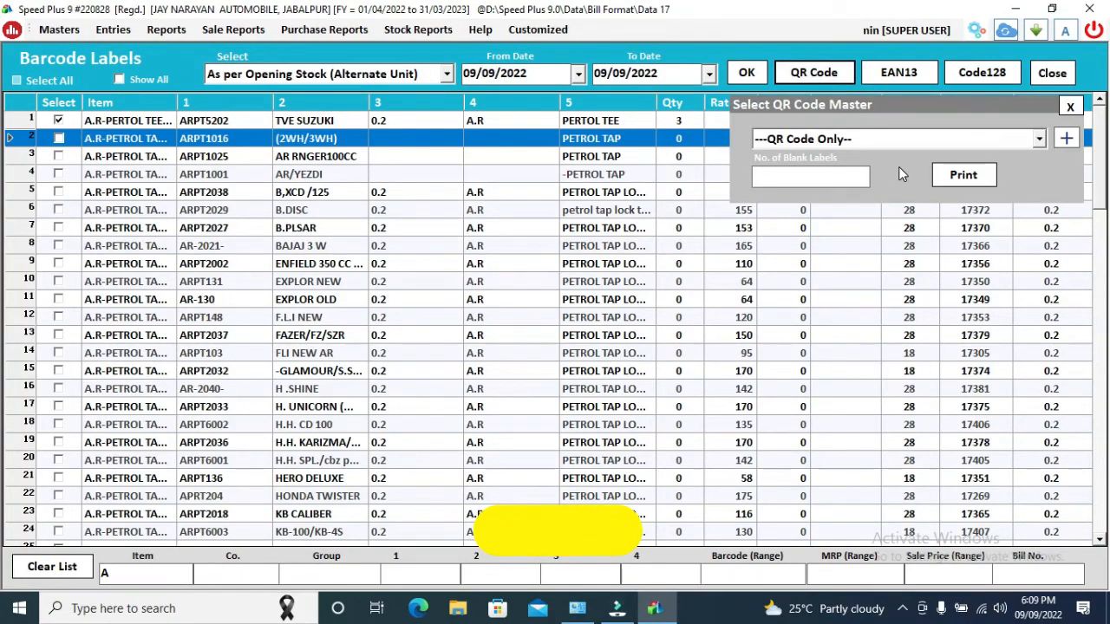
left_click(1071, 106)
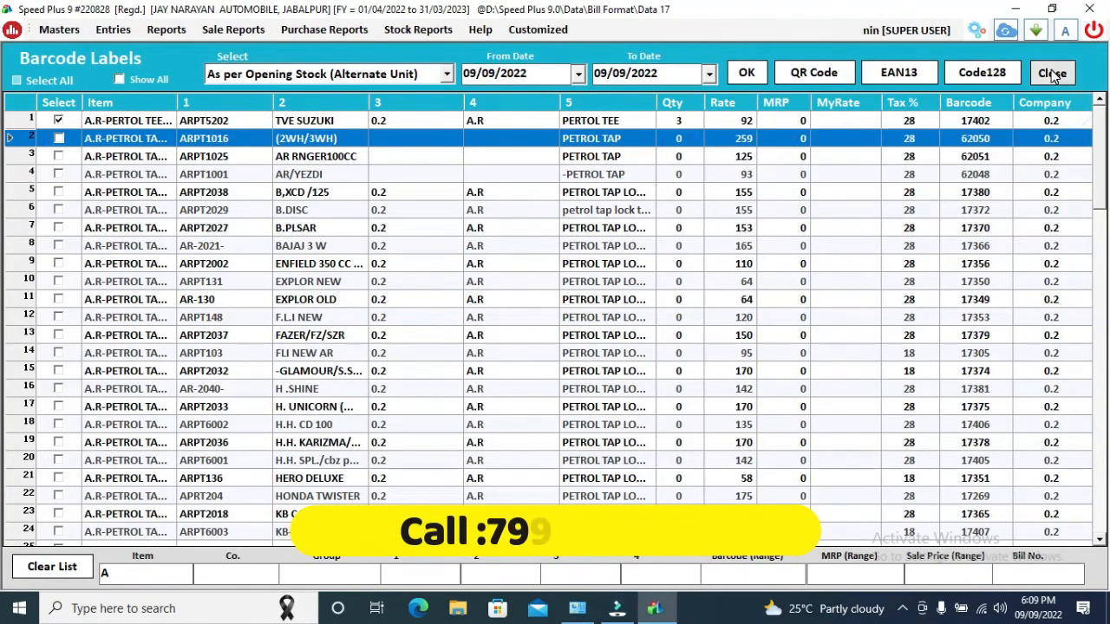
left_click(1051, 71)
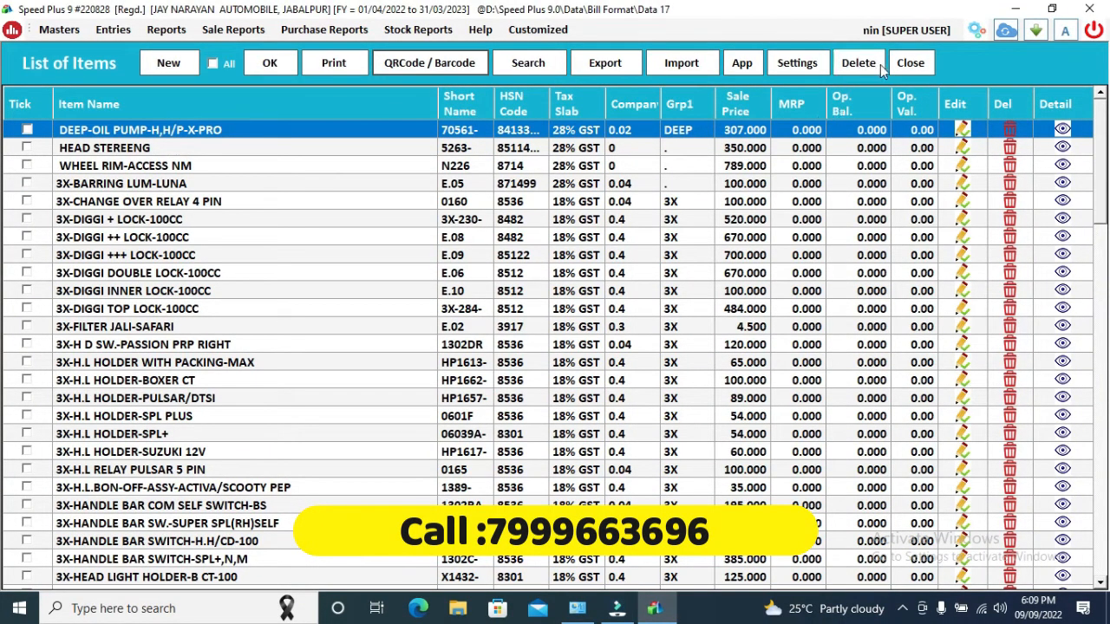
left_click(910, 62)
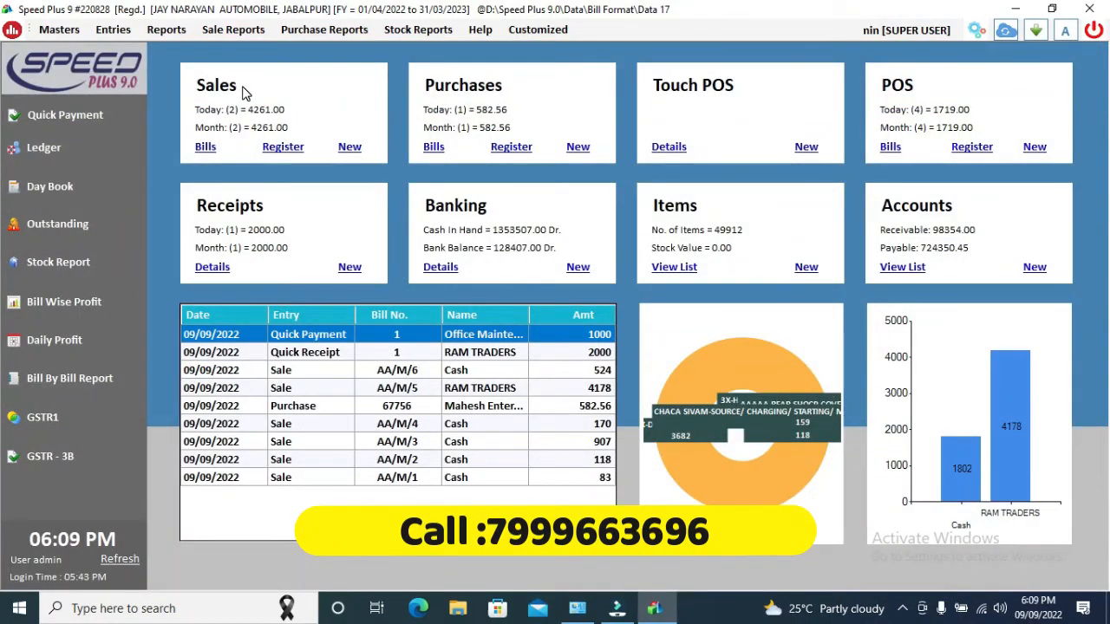
Step: Open the Help menu, then move across to the Entries menu listing voucher types
left_click(481, 31)
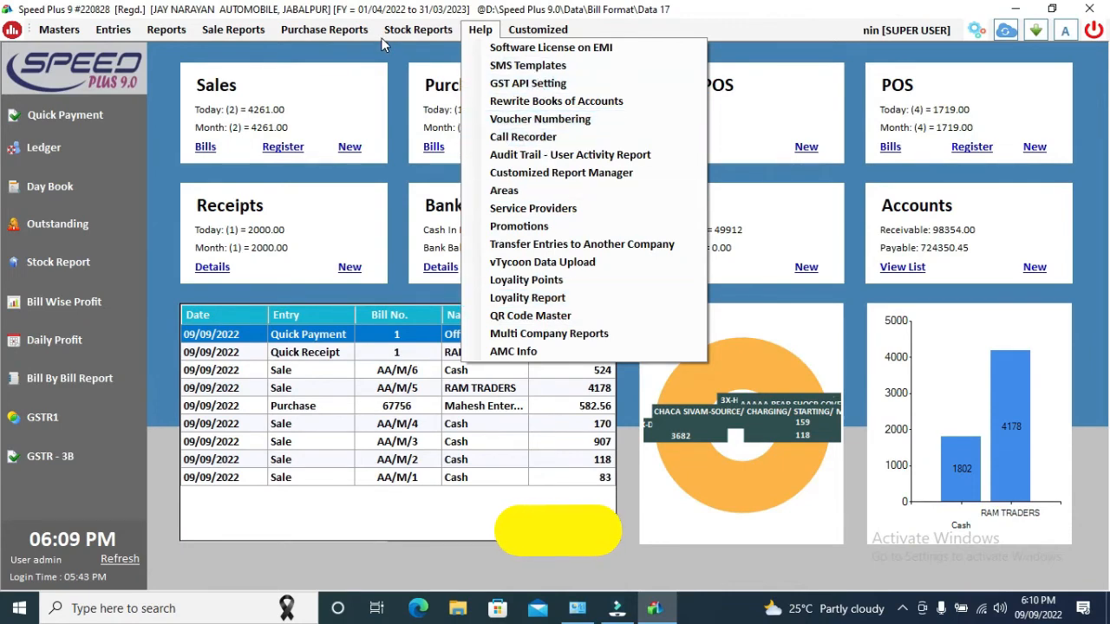
mouse_move(249, 35)
mouse_move(125, 35)
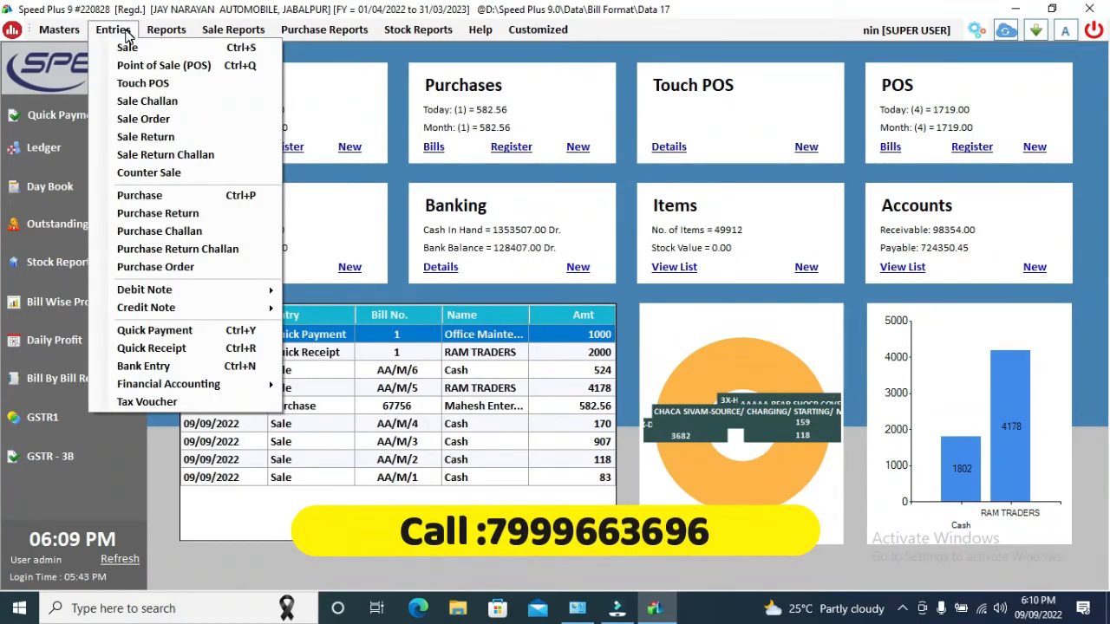
Step: Open an empty Counter Sale entry, show its item list, then close it
left_click(171, 174)
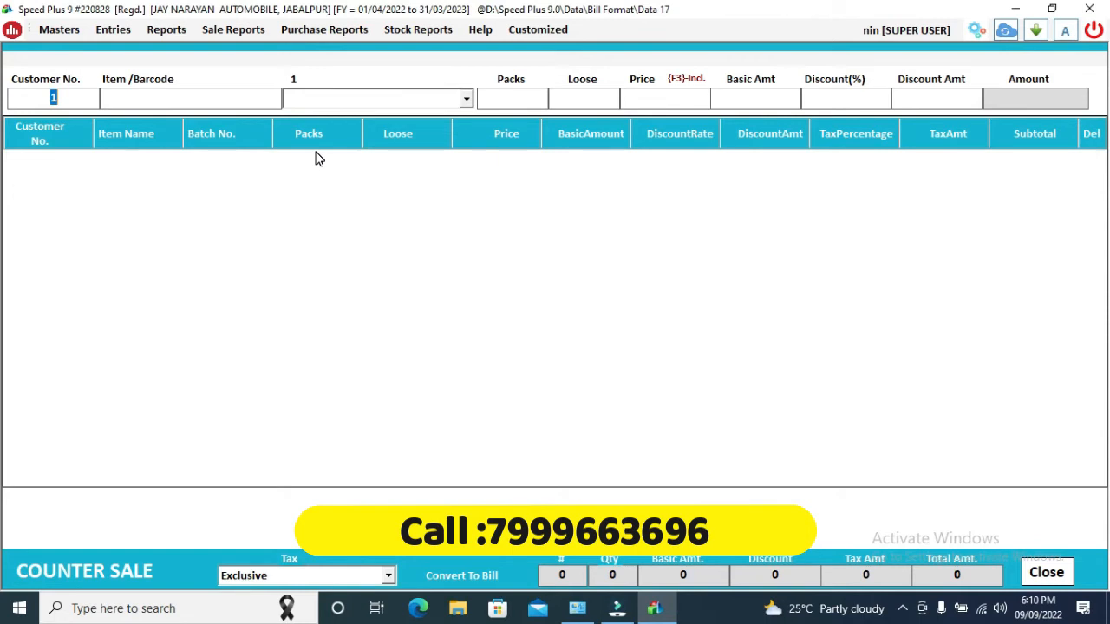
left_click(173, 102)
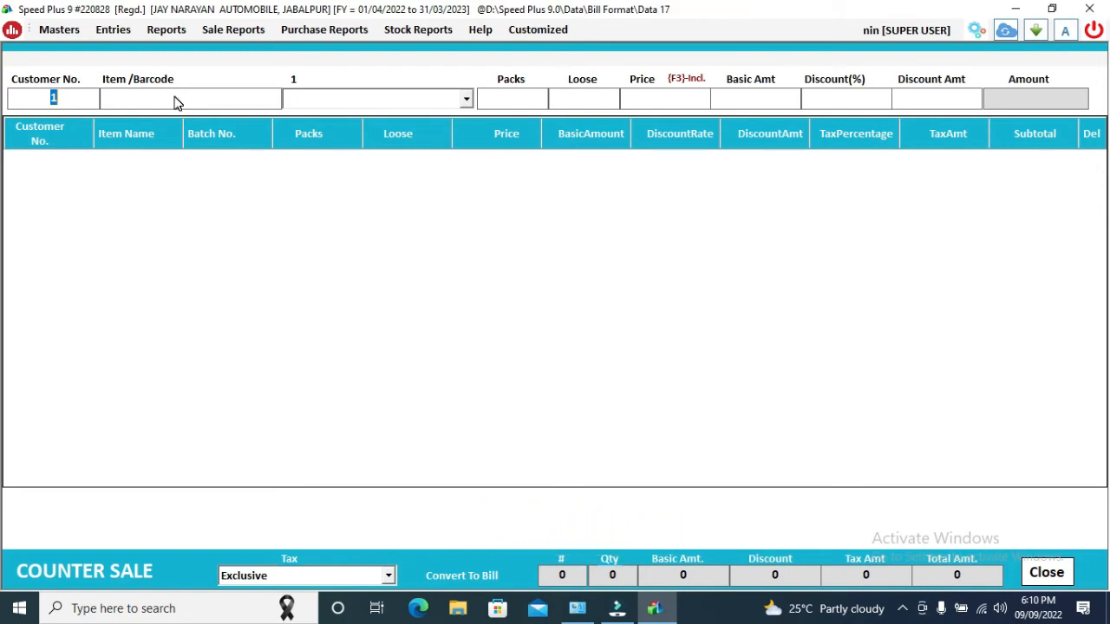
left_click(173, 102)
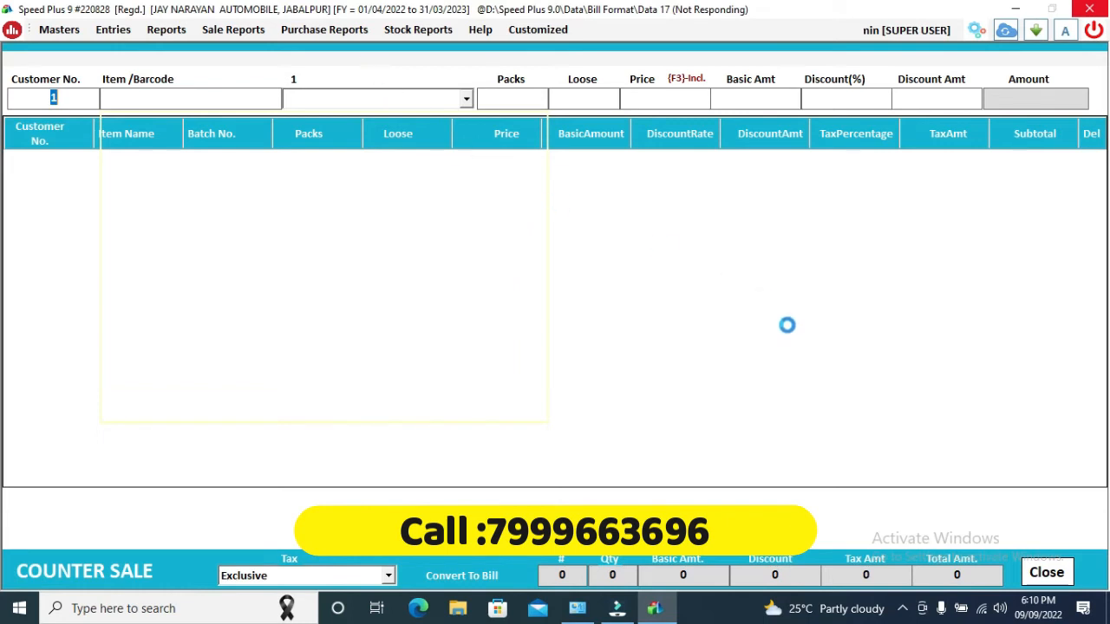
left_click(1044, 572)
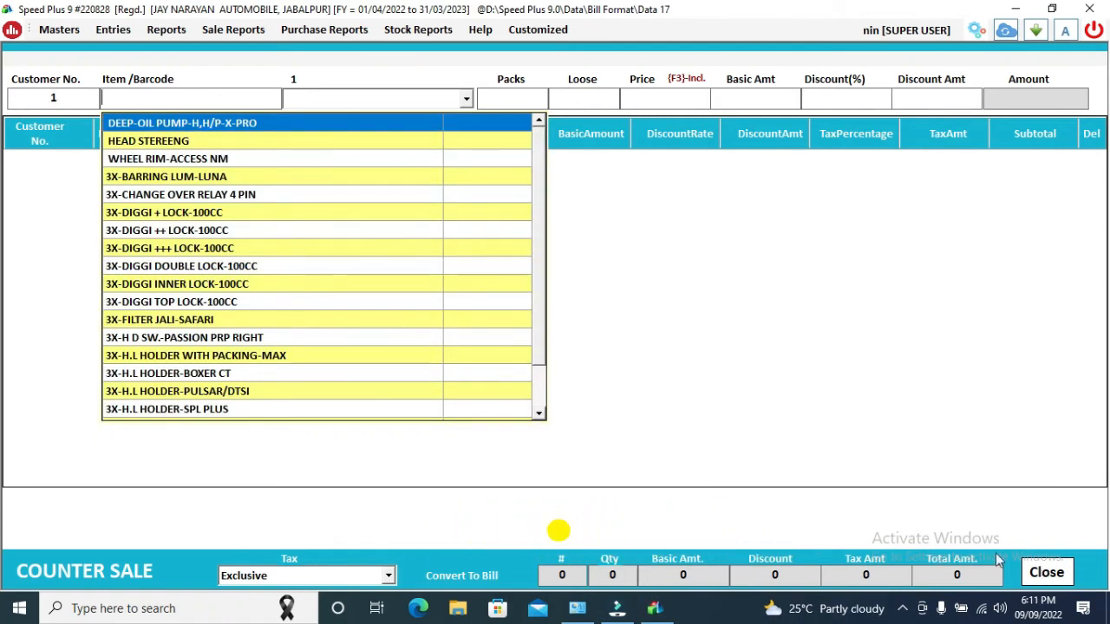
left_click(1043, 576)
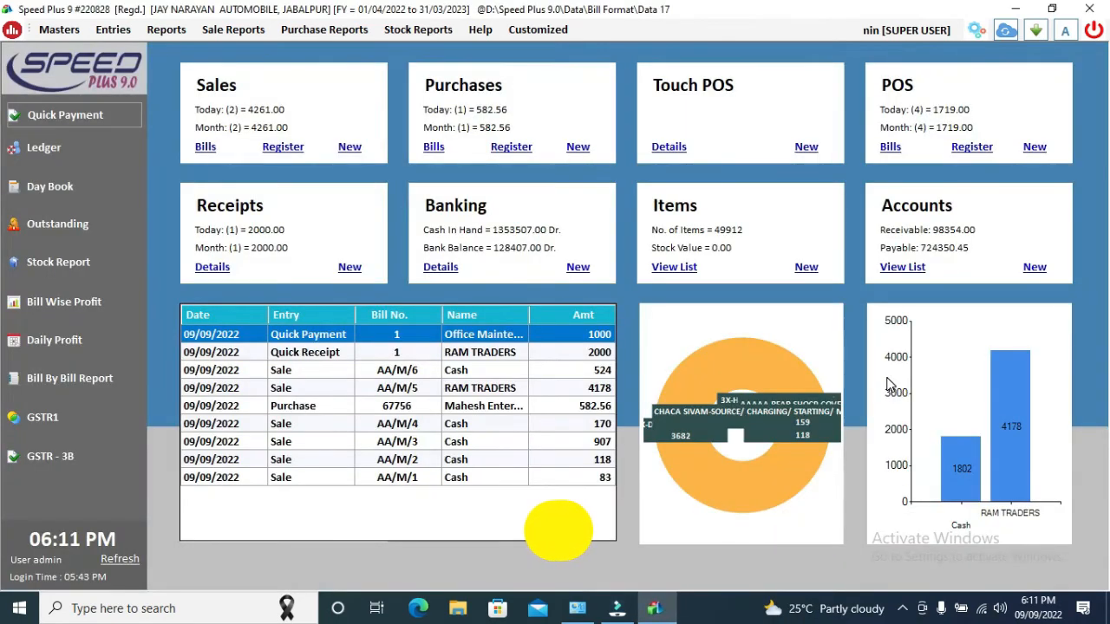
Step: Browse the Entries submenus, dismiss them, and open the GSTR-3B report
left_click(113, 29)
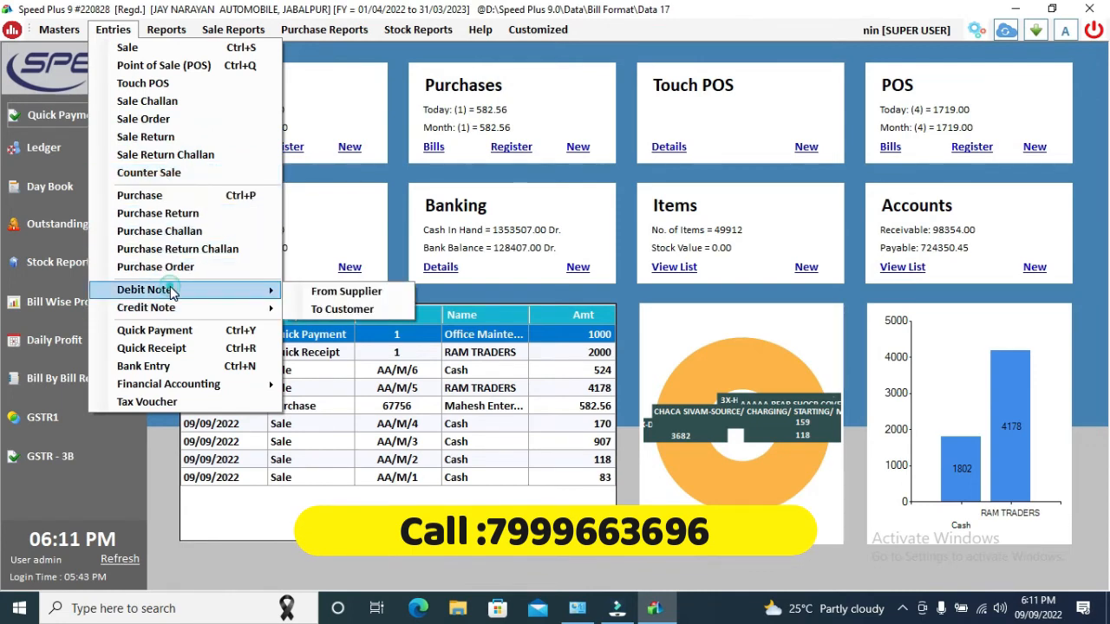
mouse_move(215, 310)
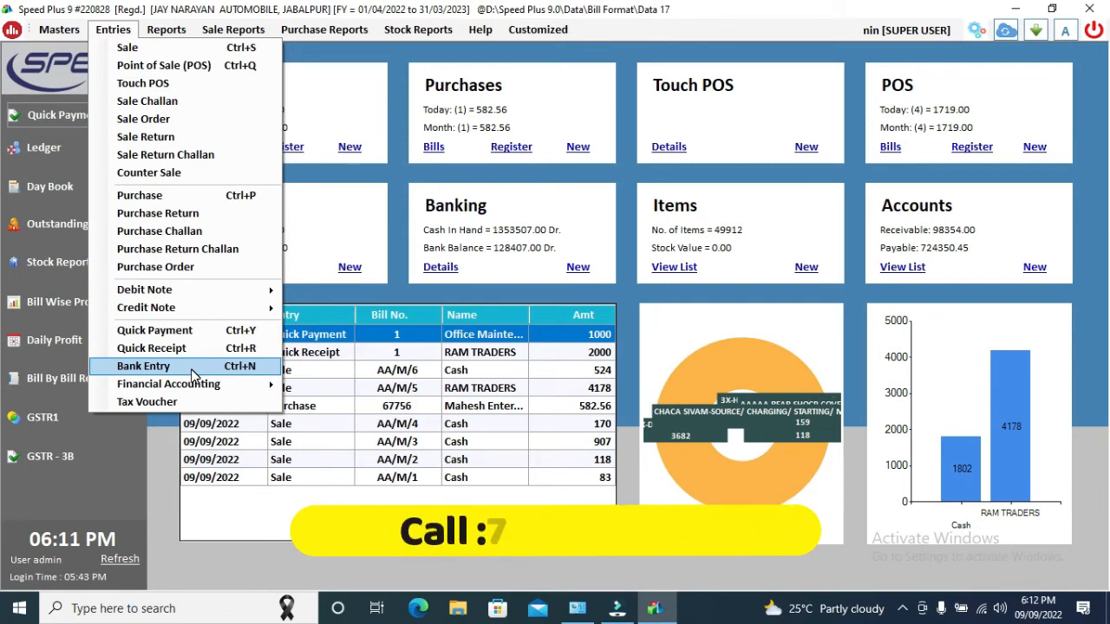
mouse_move(260, 385)
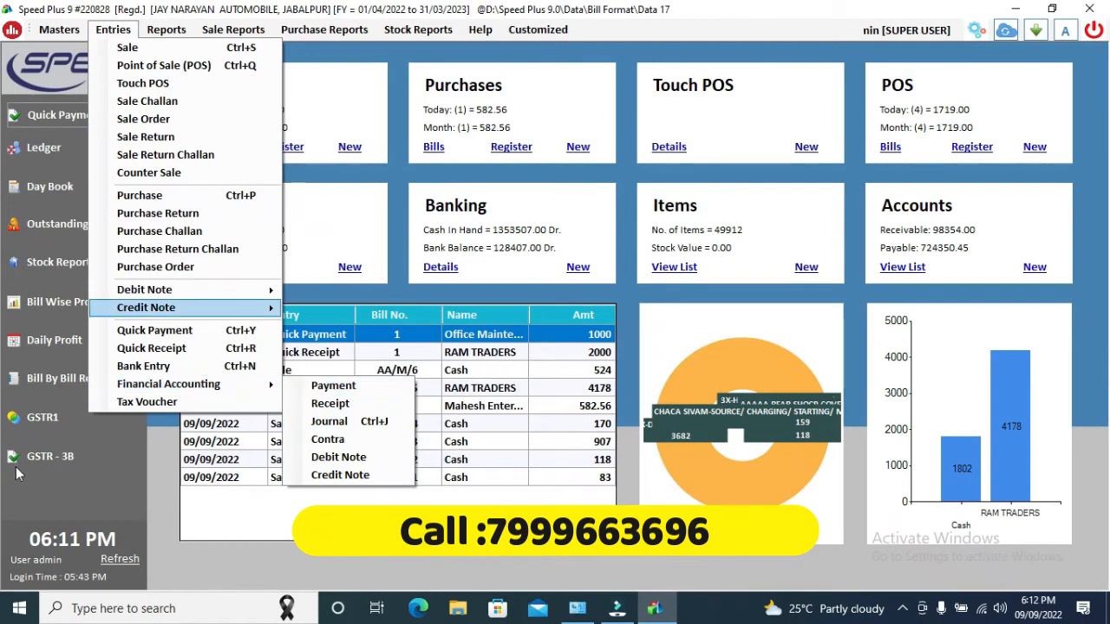
left_click(93, 484)
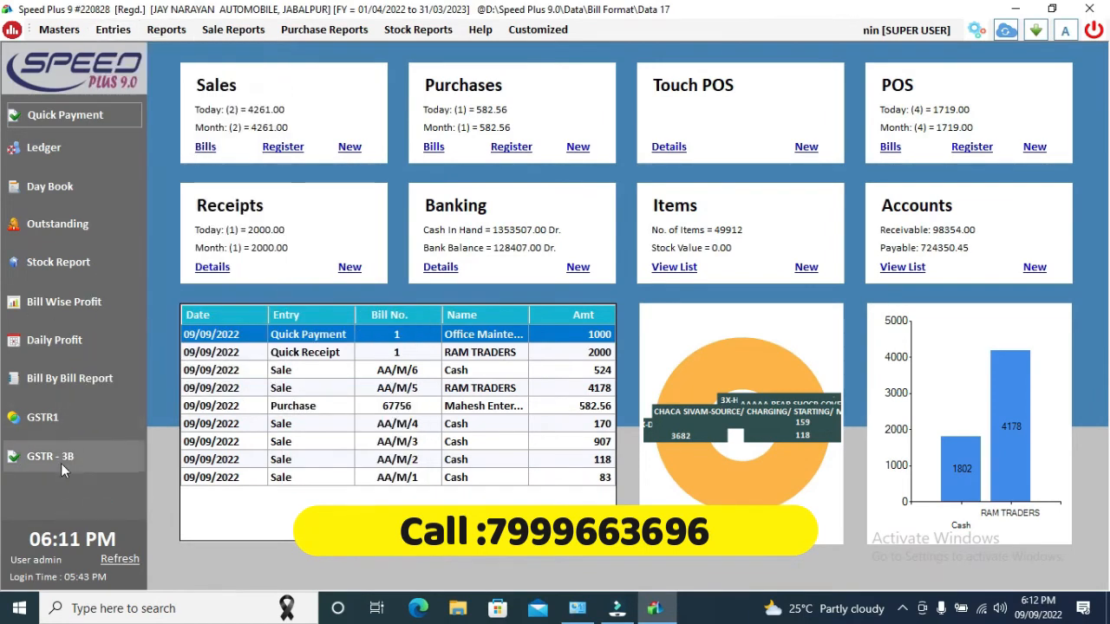
left_click(61, 468)
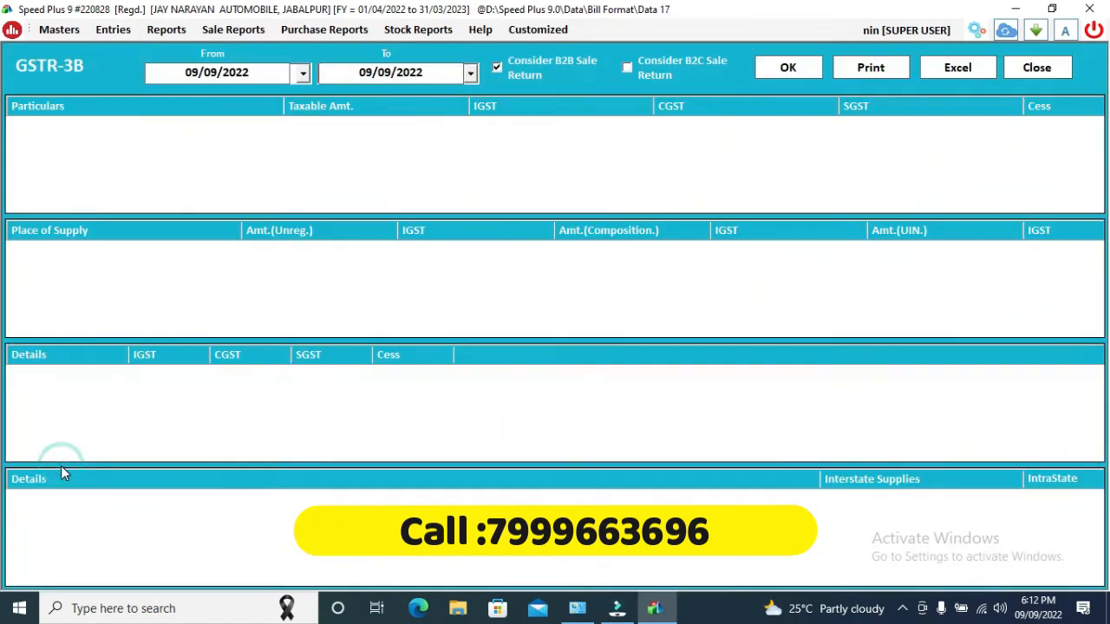
Step: Load GSTR-3B for 01/09/2022 to 09/09/2022, preview its print form, and close the report
left_click(302, 73)
left_click(276, 156)
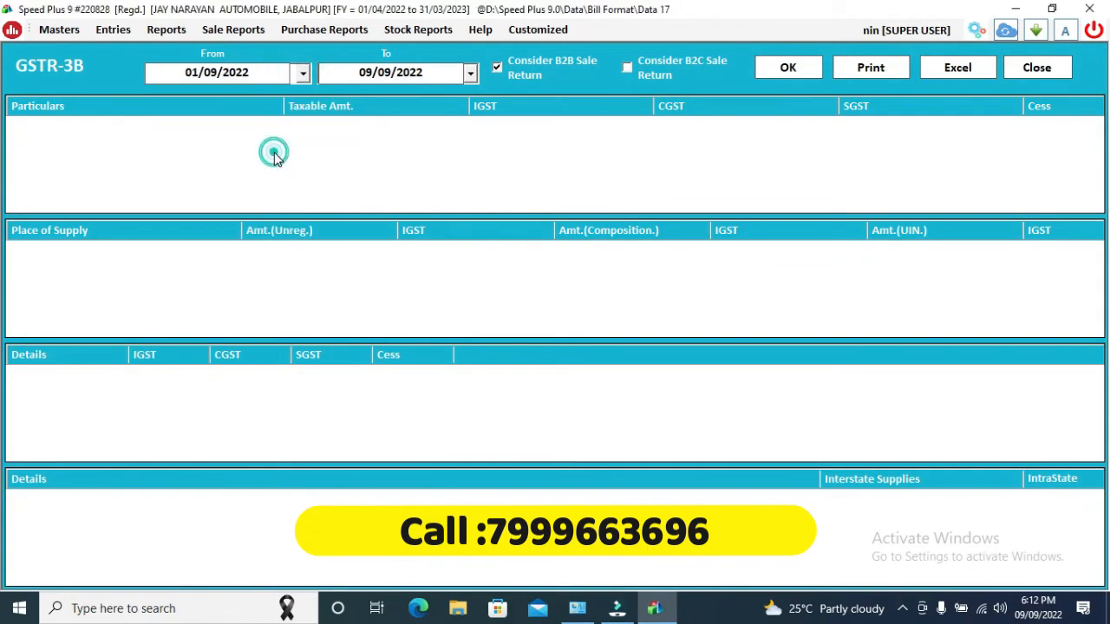
left_click(786, 72)
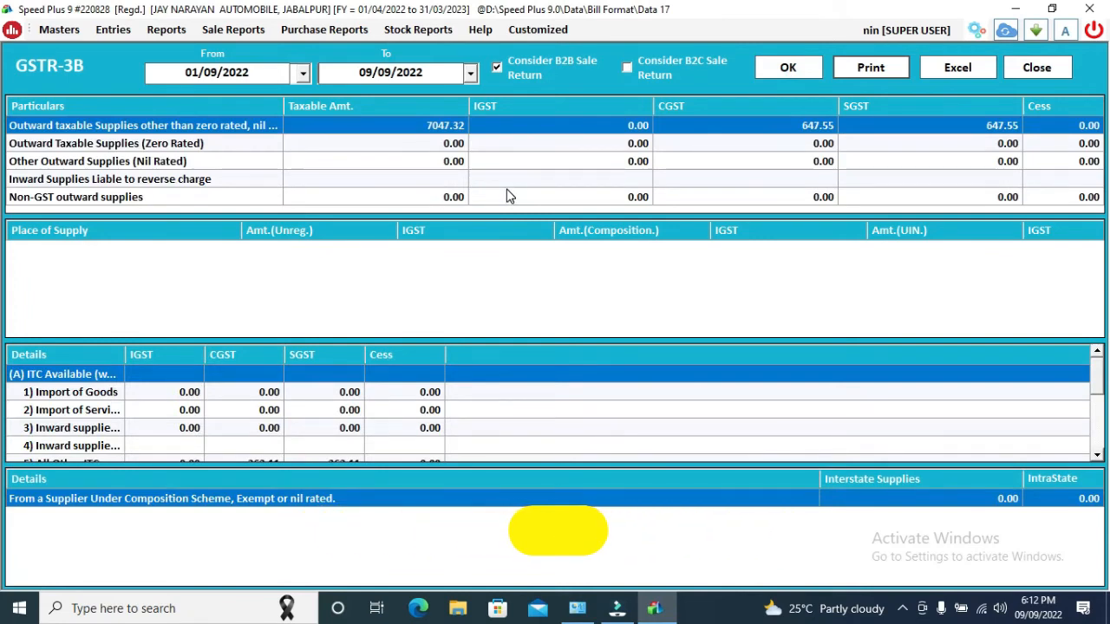
left_click(872, 71)
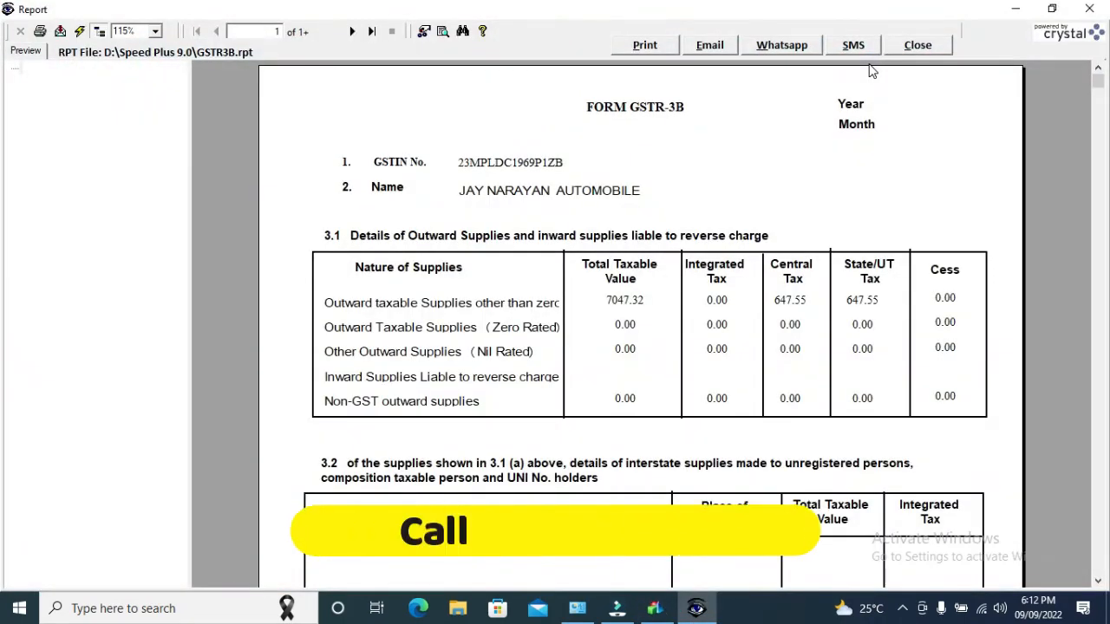
left_click(918, 45)
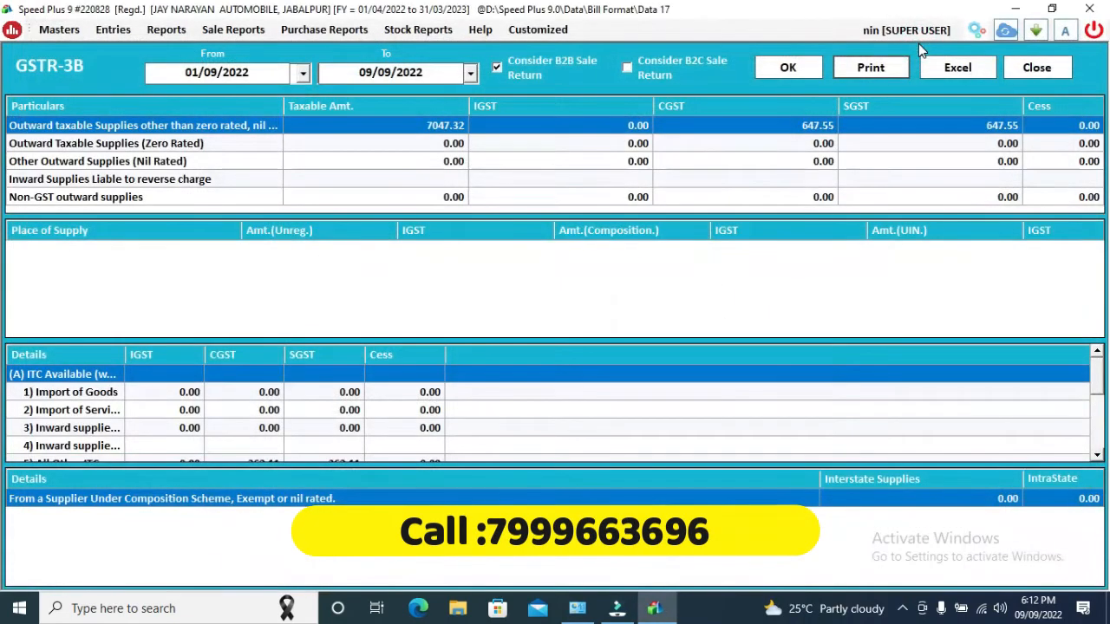
left_click(1041, 73)
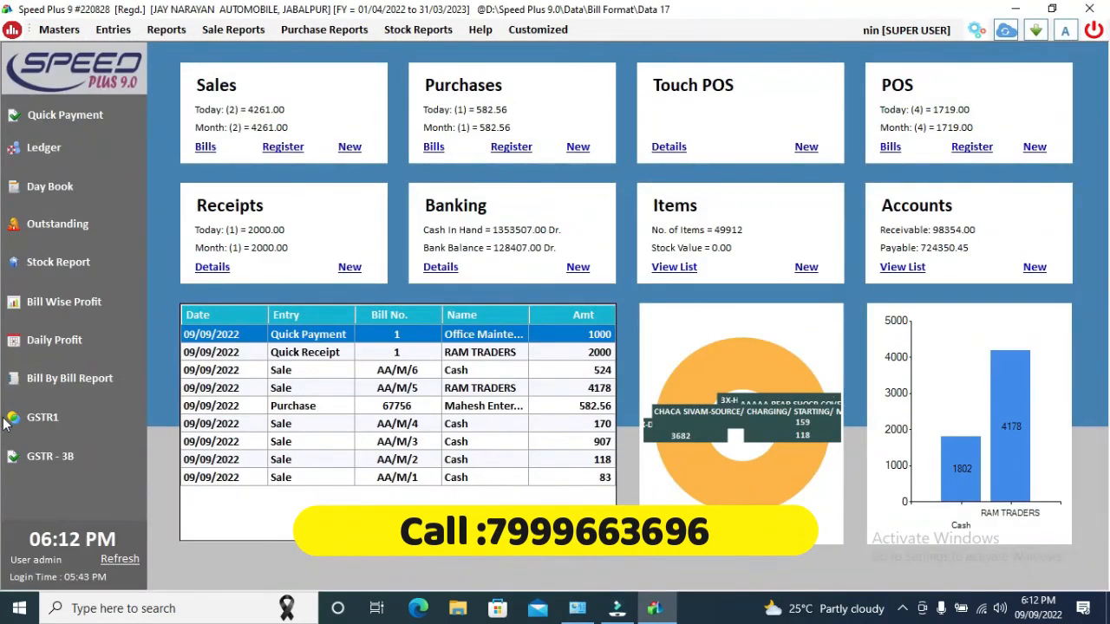
left_click(18, 421)
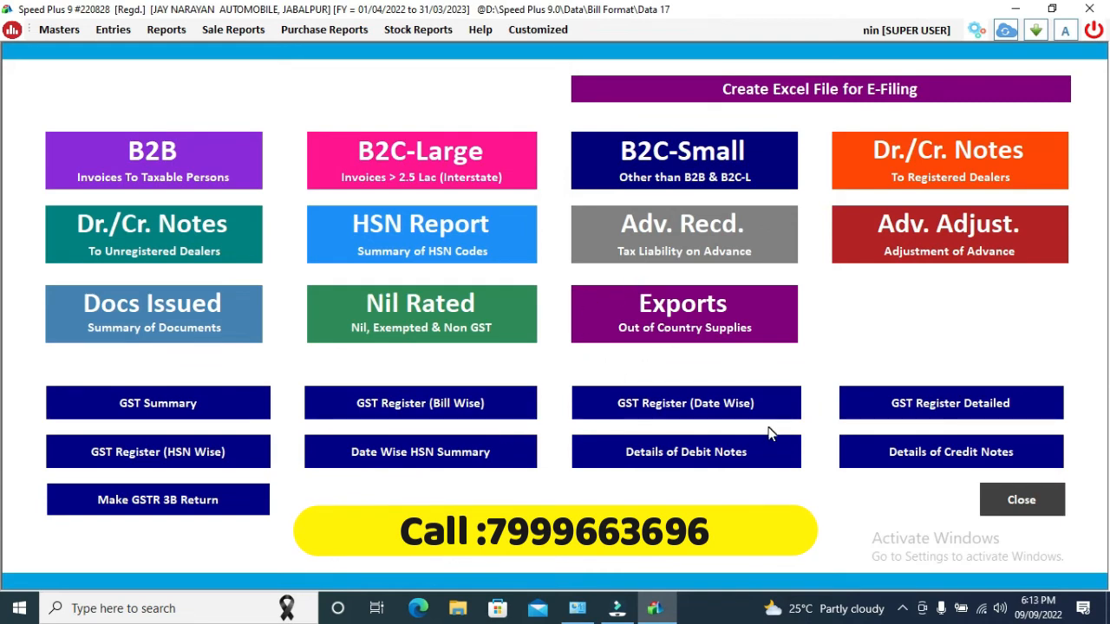
left_click(1019, 506)
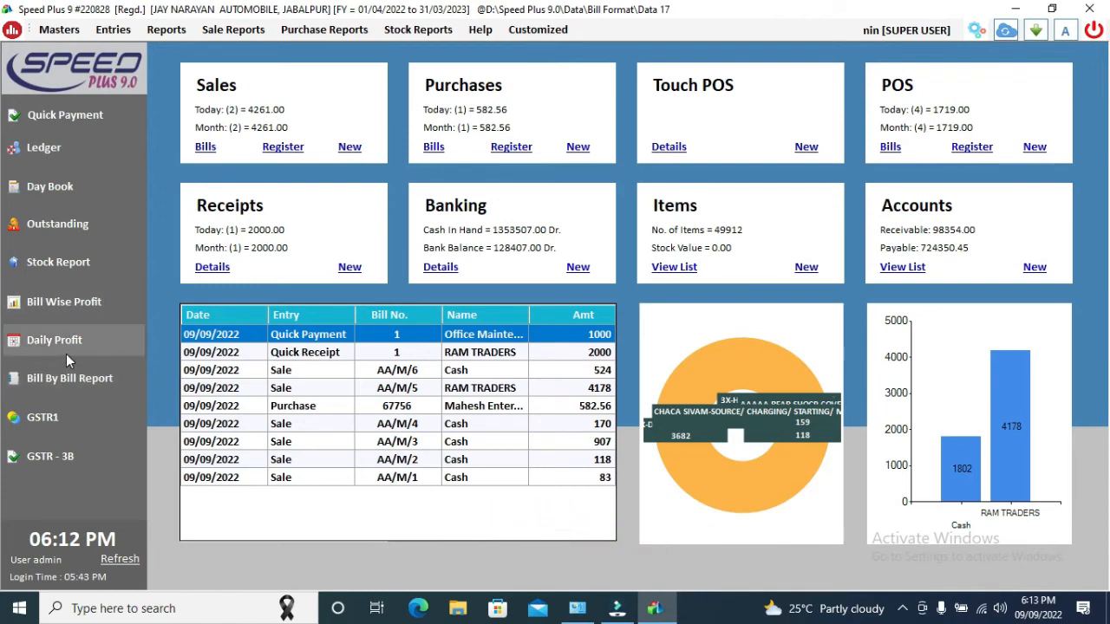
left_click(59, 268)
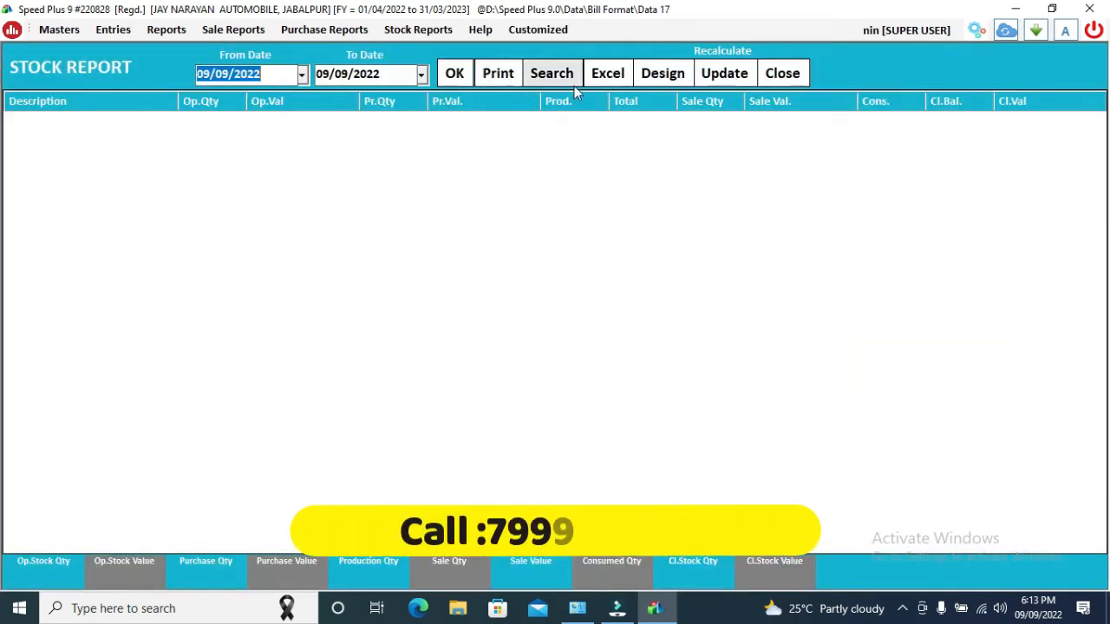
left_click(552, 73)
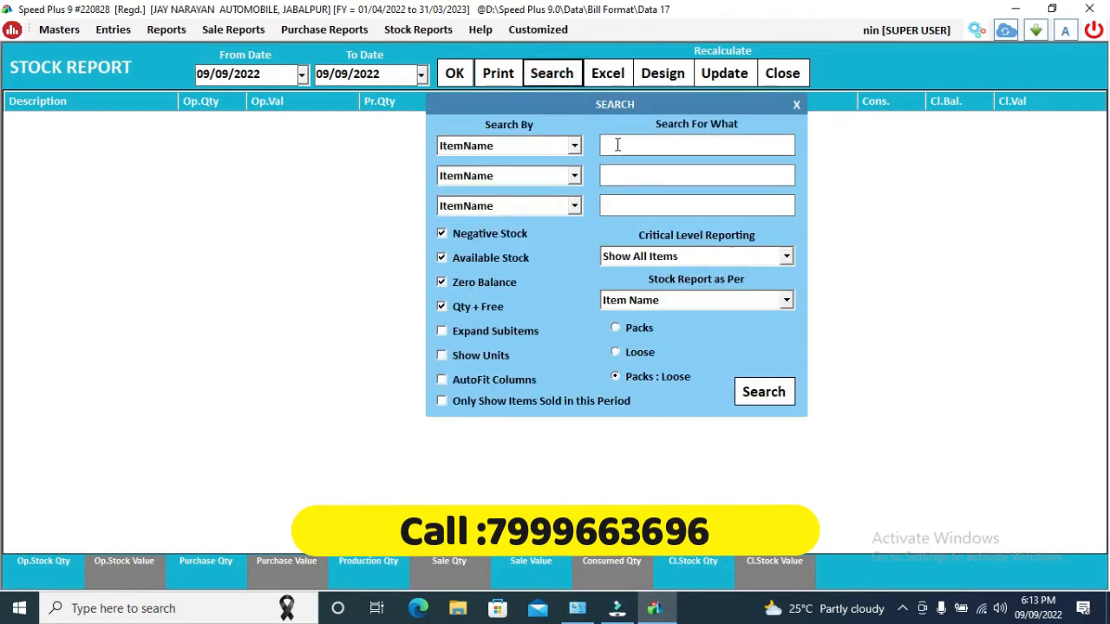
key("Escape")
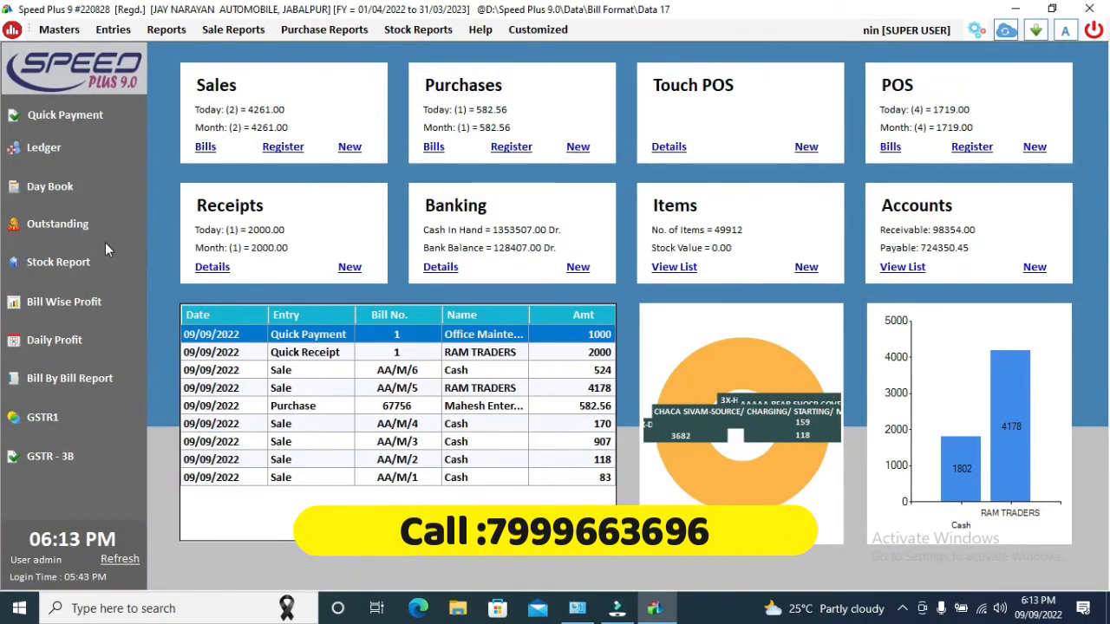
left_click(403, 30)
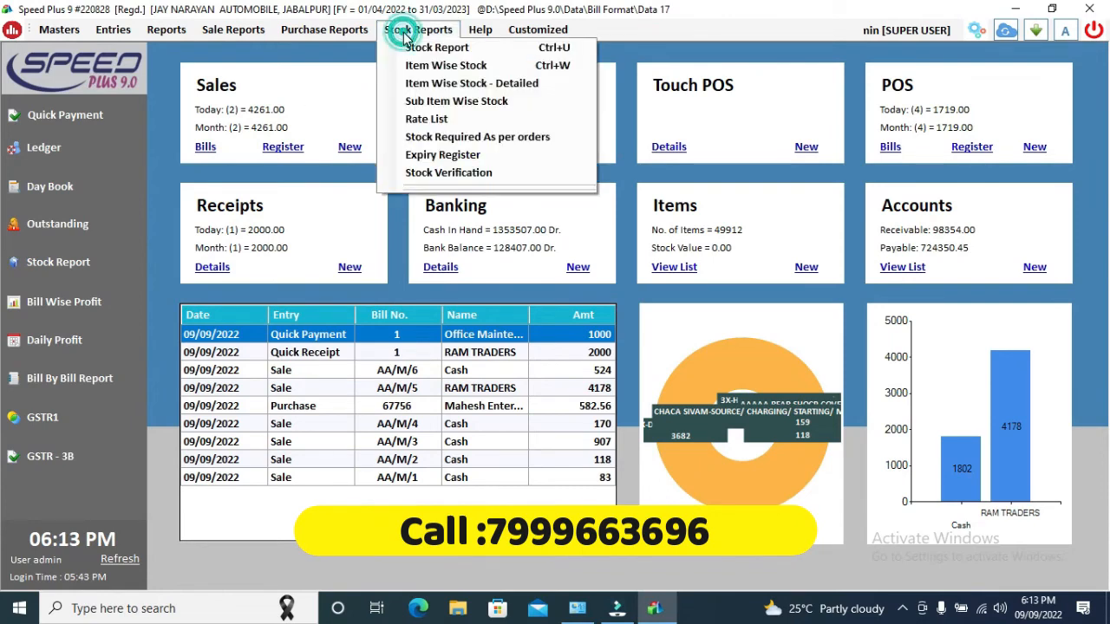
left_click(447, 69)
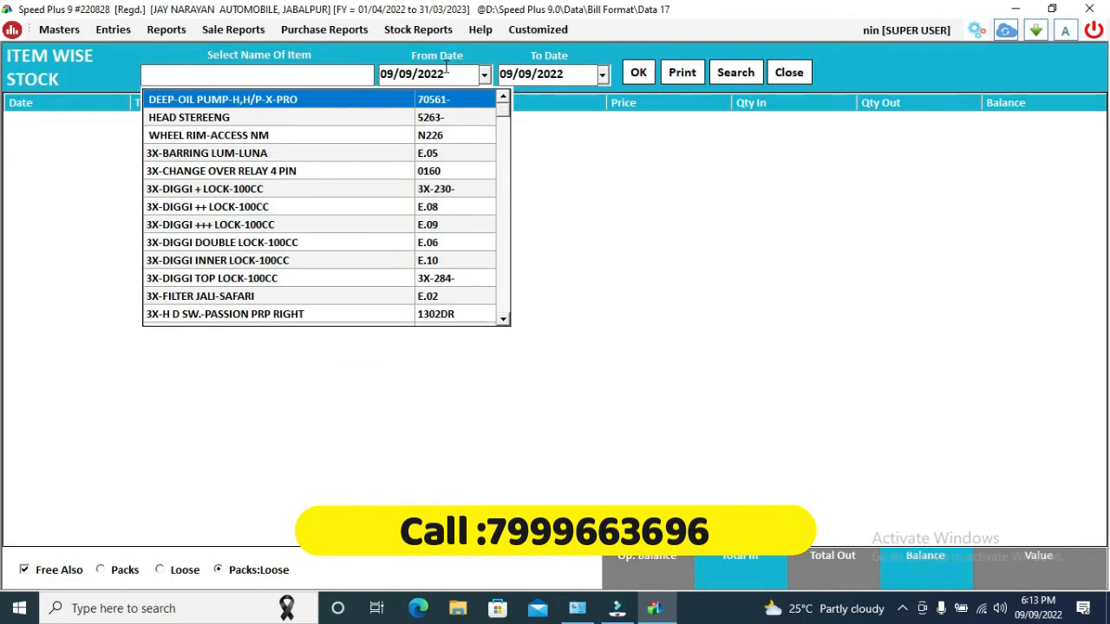
key("Down")
key("Down")
key("Down")
key("Down")
key("Return")
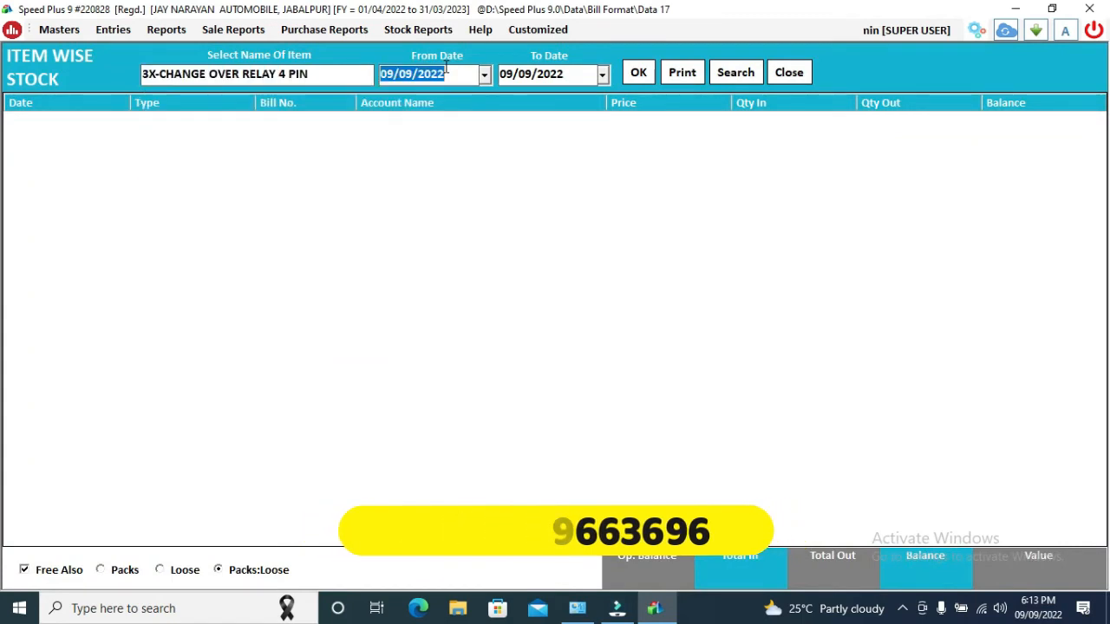
left_click(641, 80)
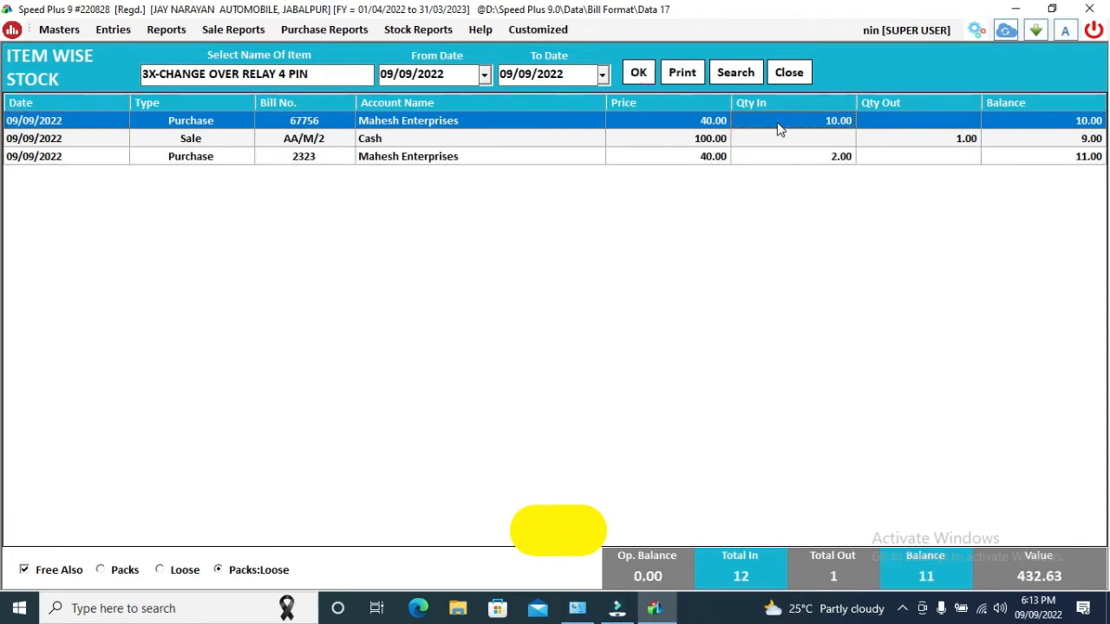
left_click(776, 124)
key("Down")
key("Down")
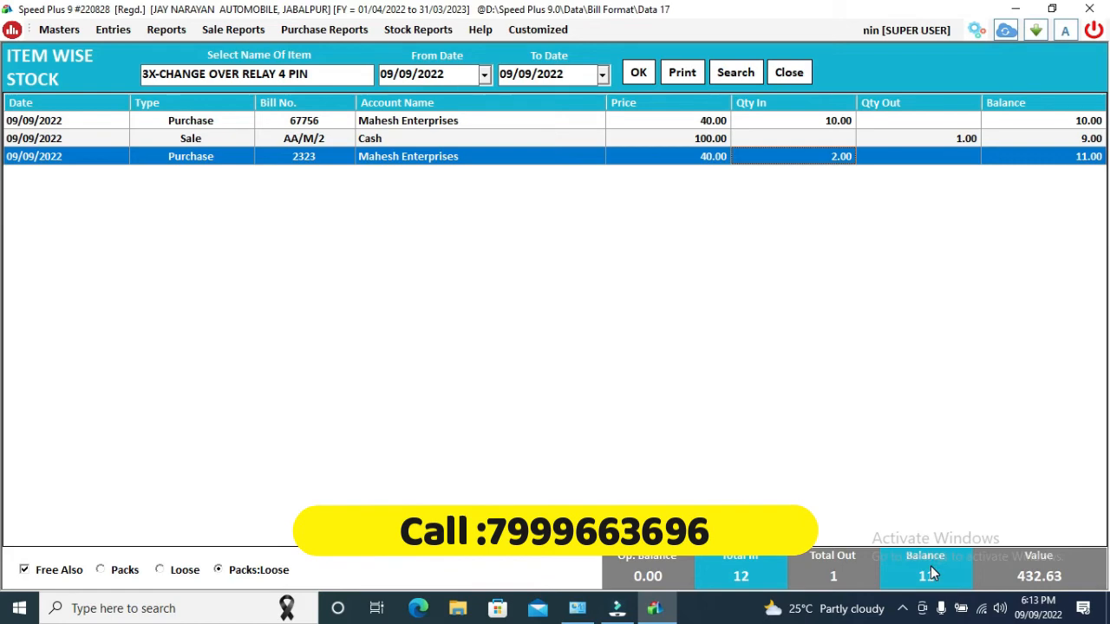
left_click(788, 72)
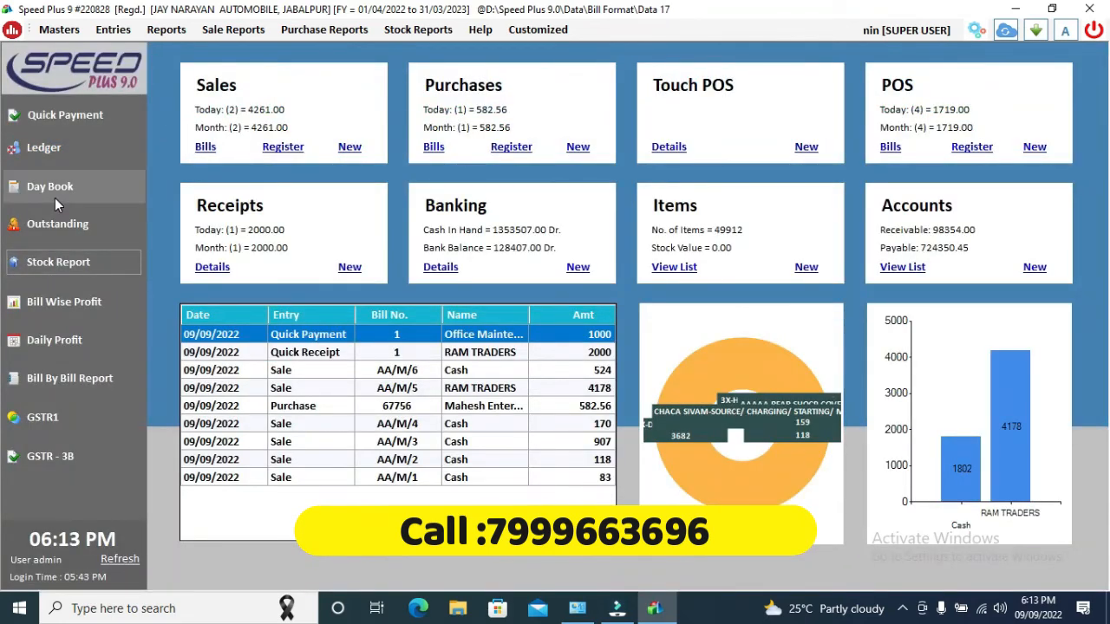
left_click(63, 230)
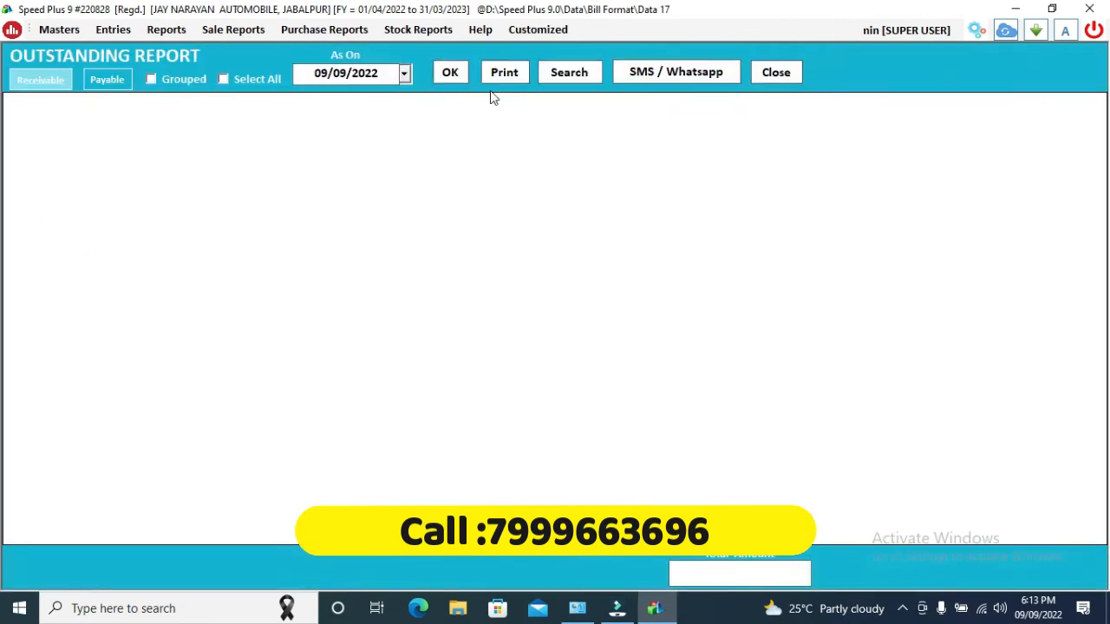
left_click(767, 73)
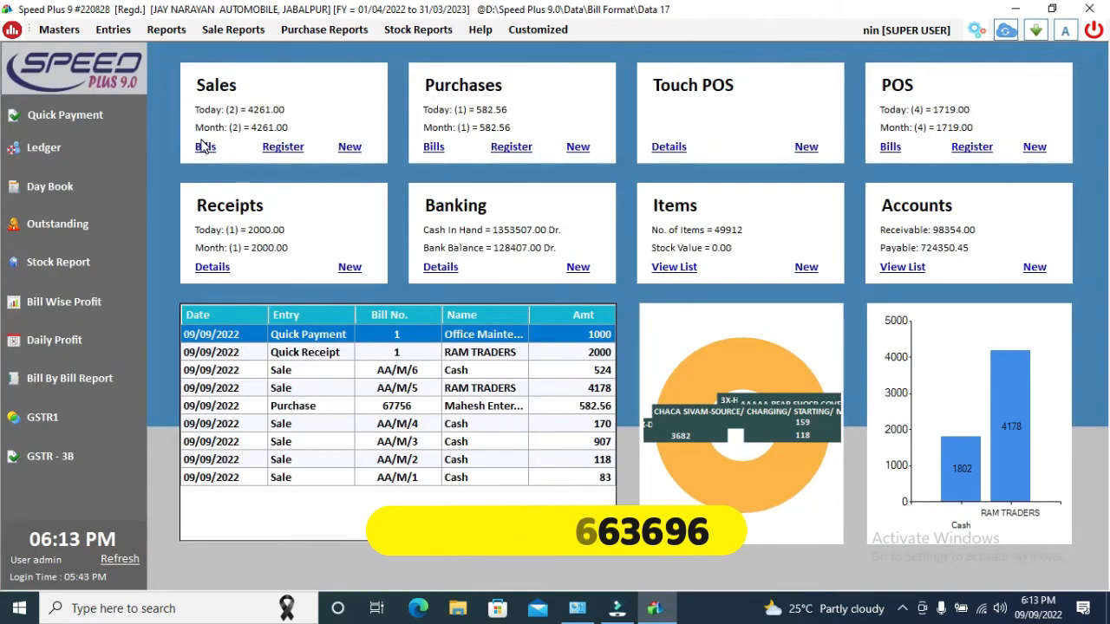
left_click(46, 224)
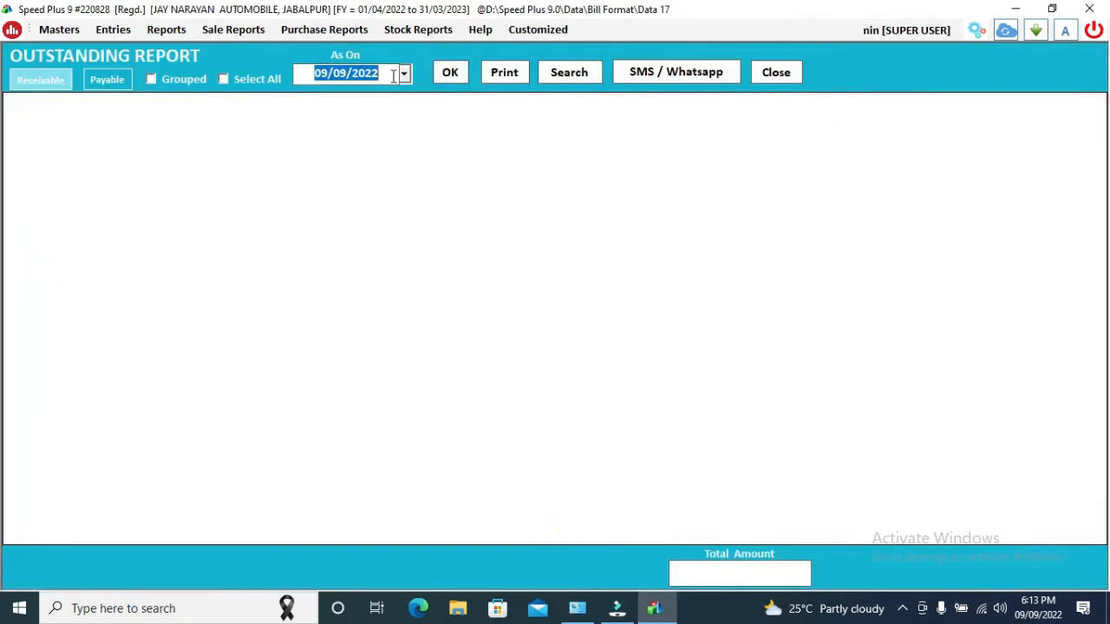
left_click(444, 76)
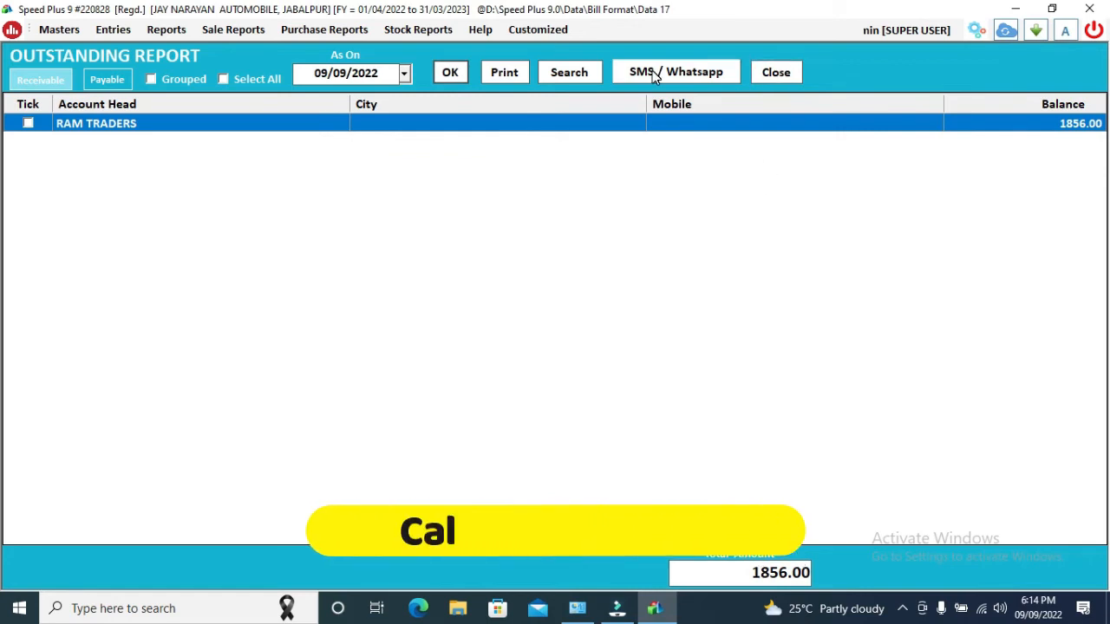
left_click(776, 72)
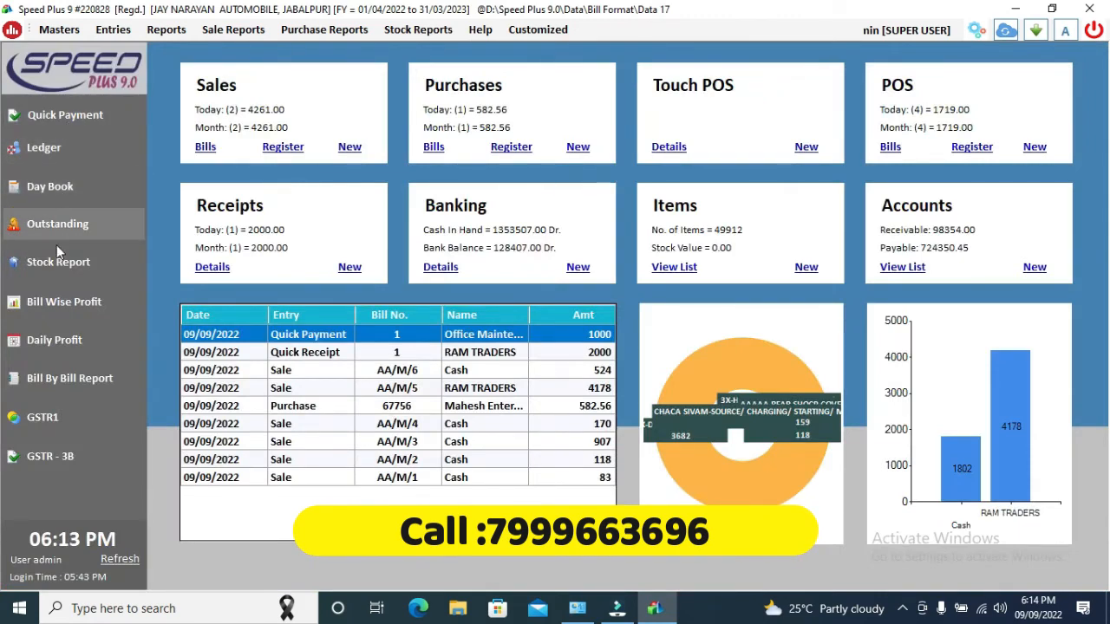
left_click(55, 148)
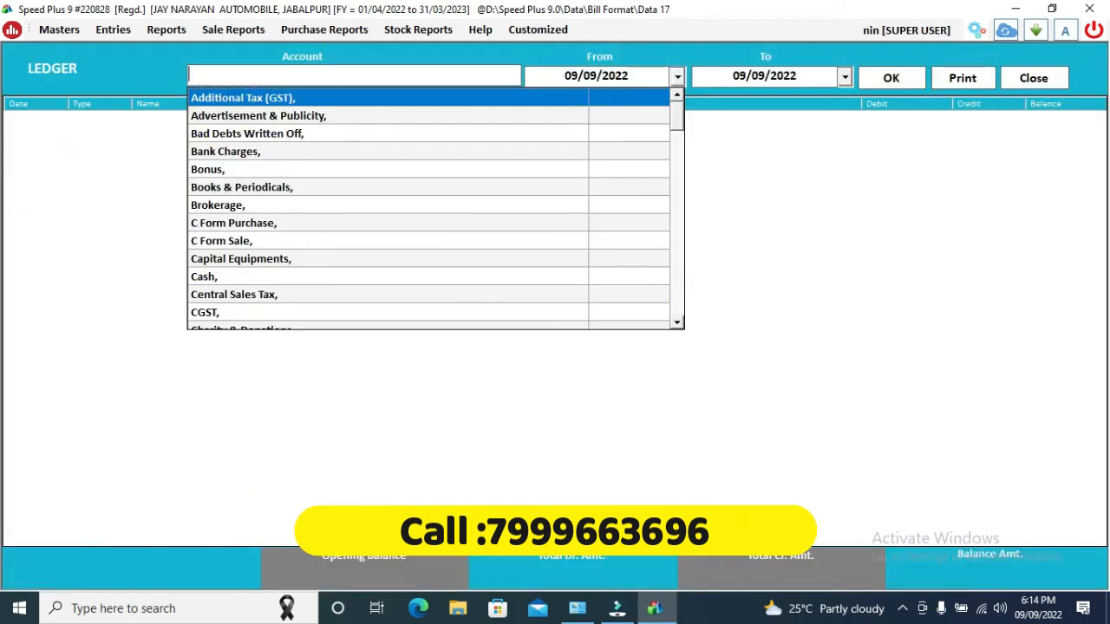
type("MAHE")
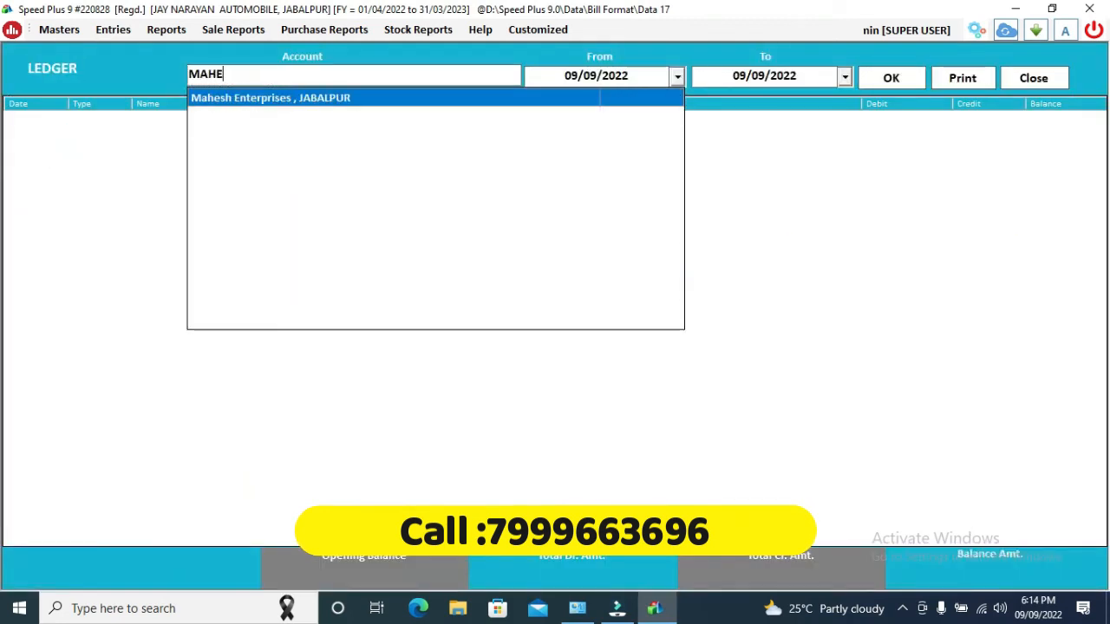
key("Return")
key("Return")
key("Return")
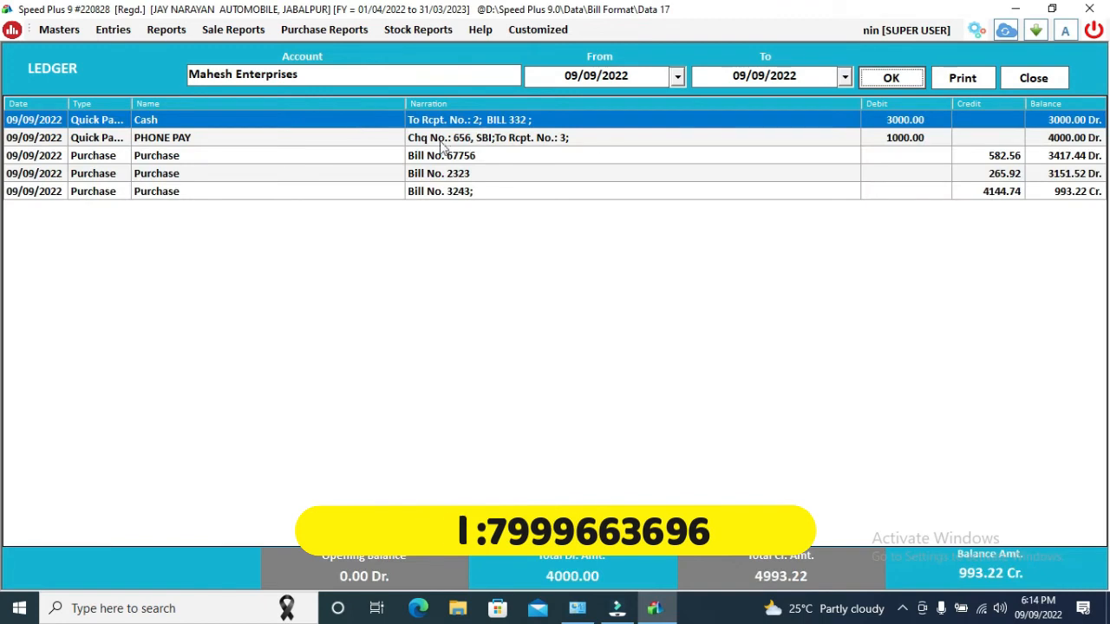
left_click(979, 78)
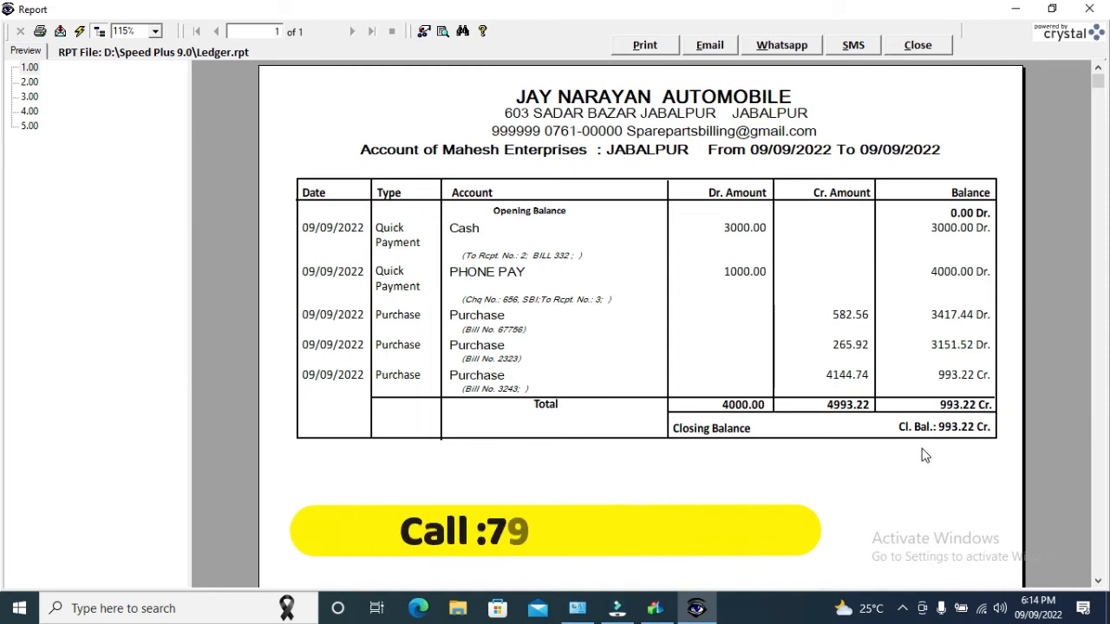
left_click(944, 51)
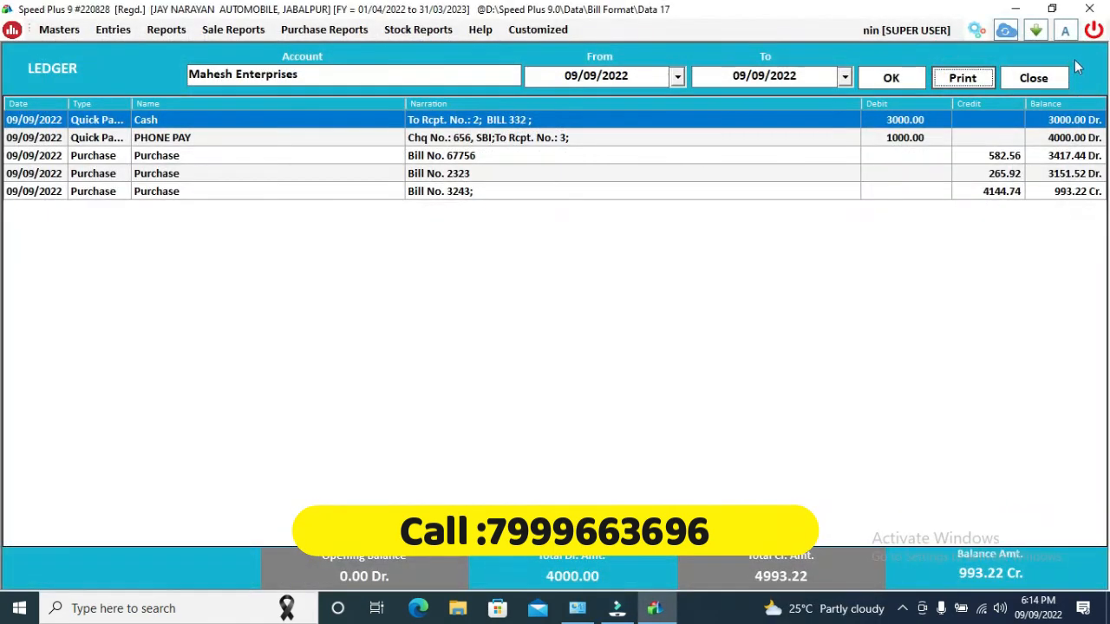
left_click(1052, 78)
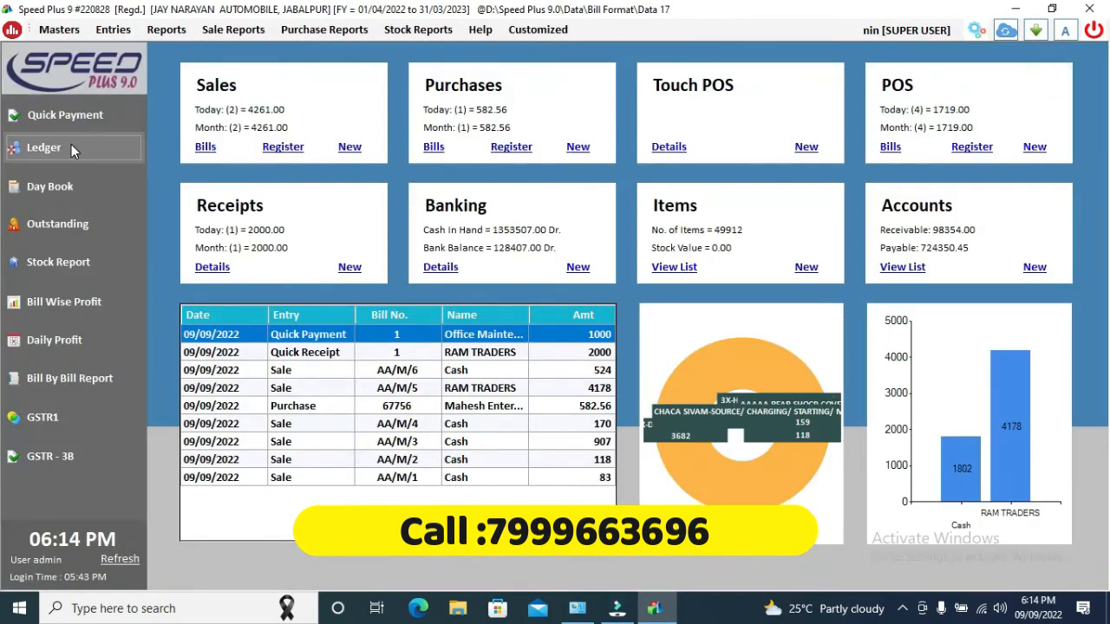
Step: Browse the Masters, Entries, Reports and Stock Reports menus, then open the gear settings panel
left_click(61, 33)
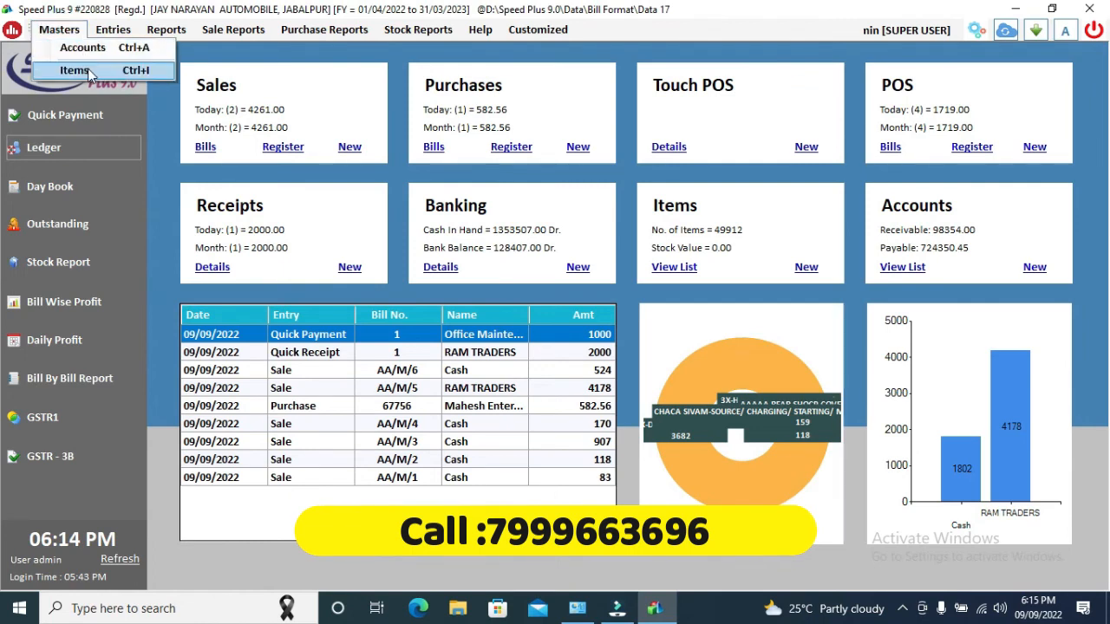
mouse_move(99, 40)
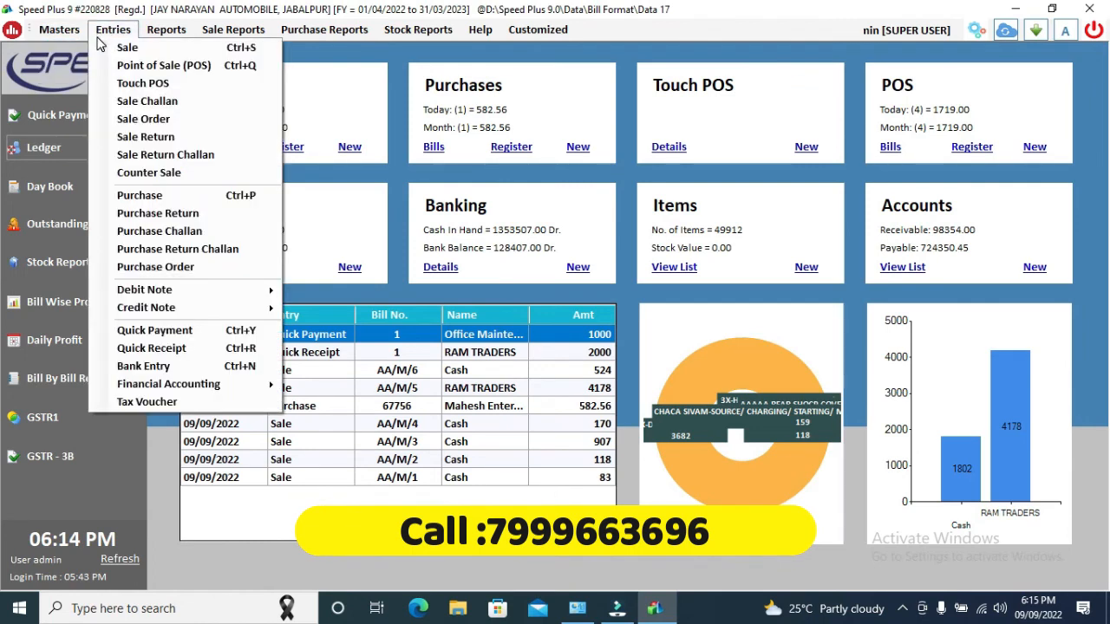
mouse_move(160, 33)
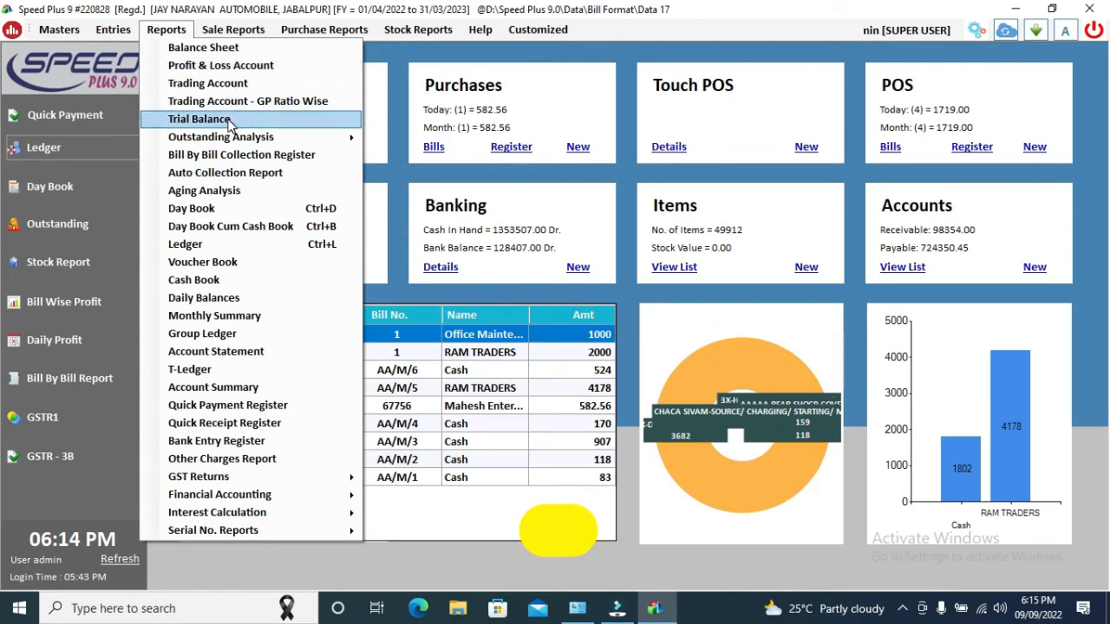
mouse_move(235, 35)
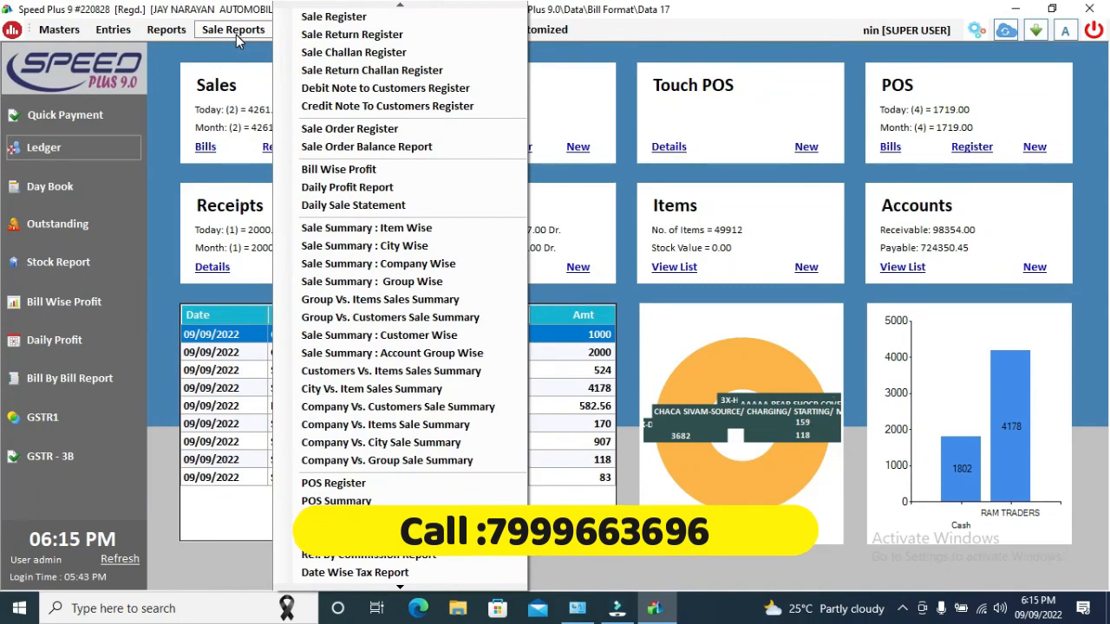
left_click(754, 39)
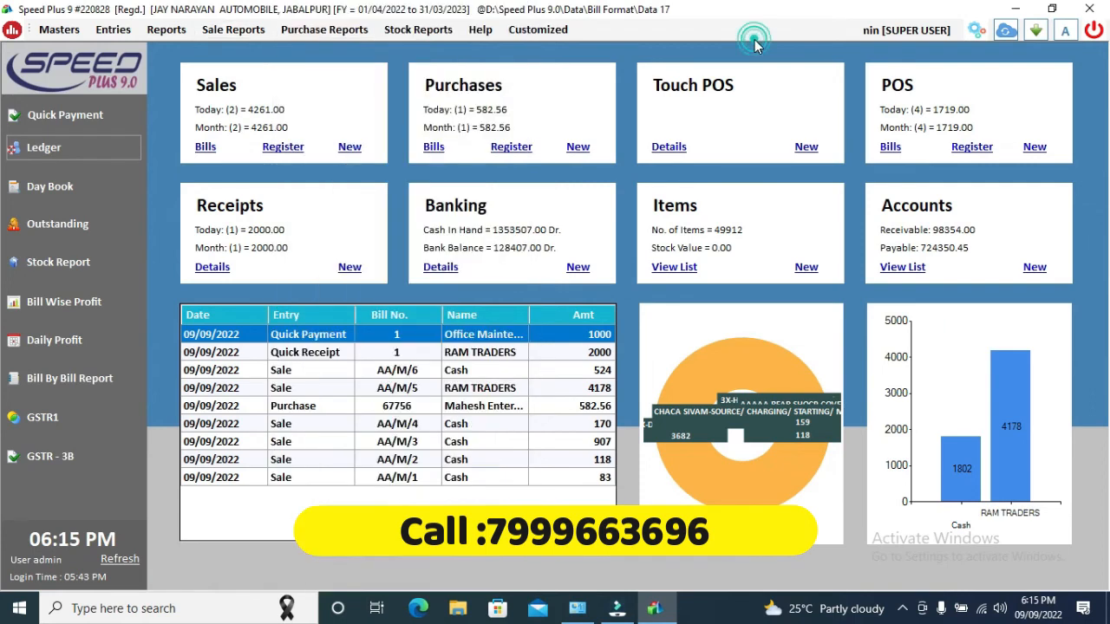
left_click(417, 29)
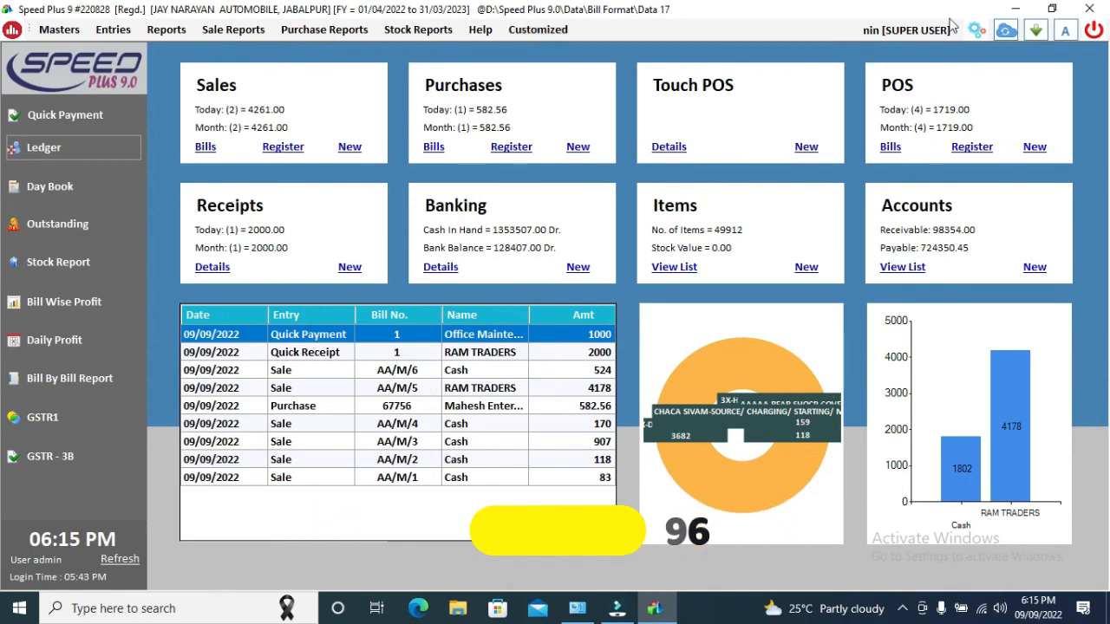
left_click(977, 29)
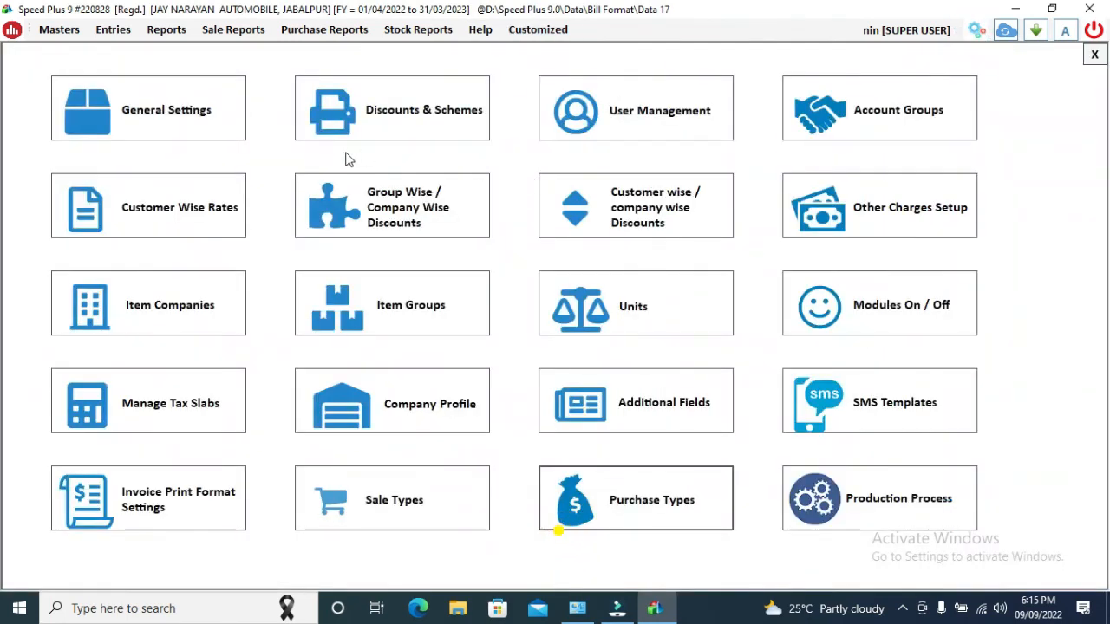
Step: In User Management, clear Full Rights and acknowledge the full-rights warning
left_click(587, 90)
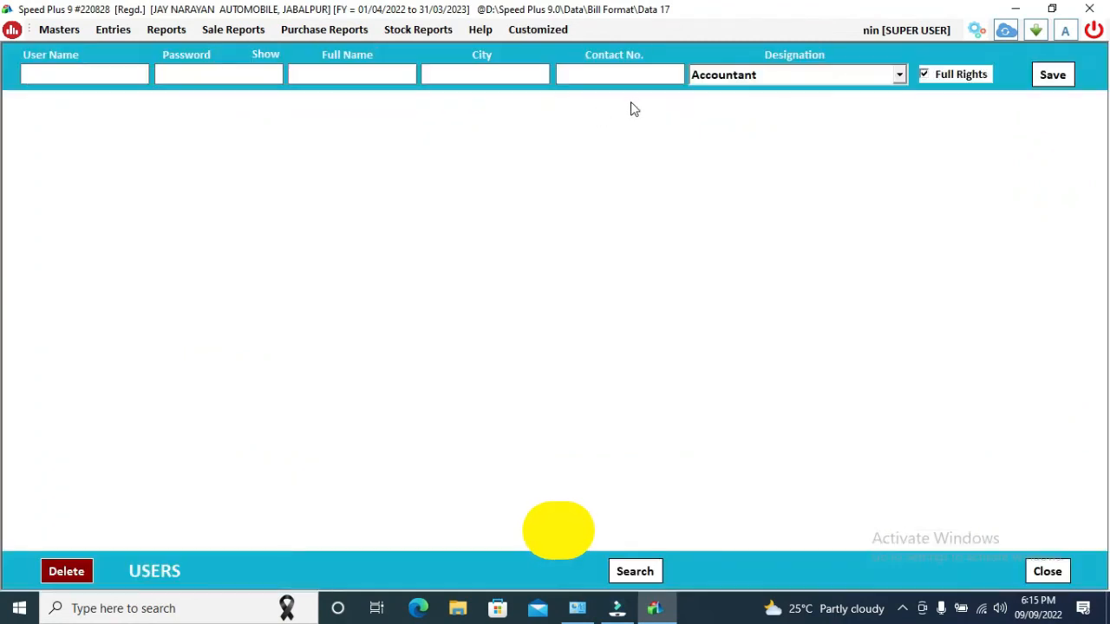
left_click(925, 76)
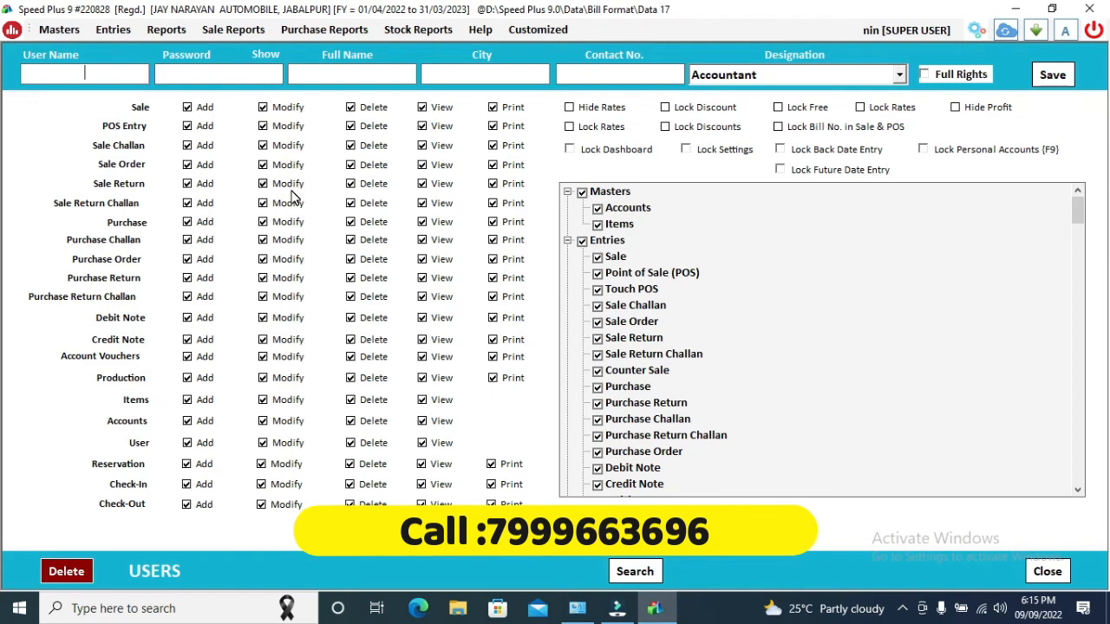
left_click(1043, 577)
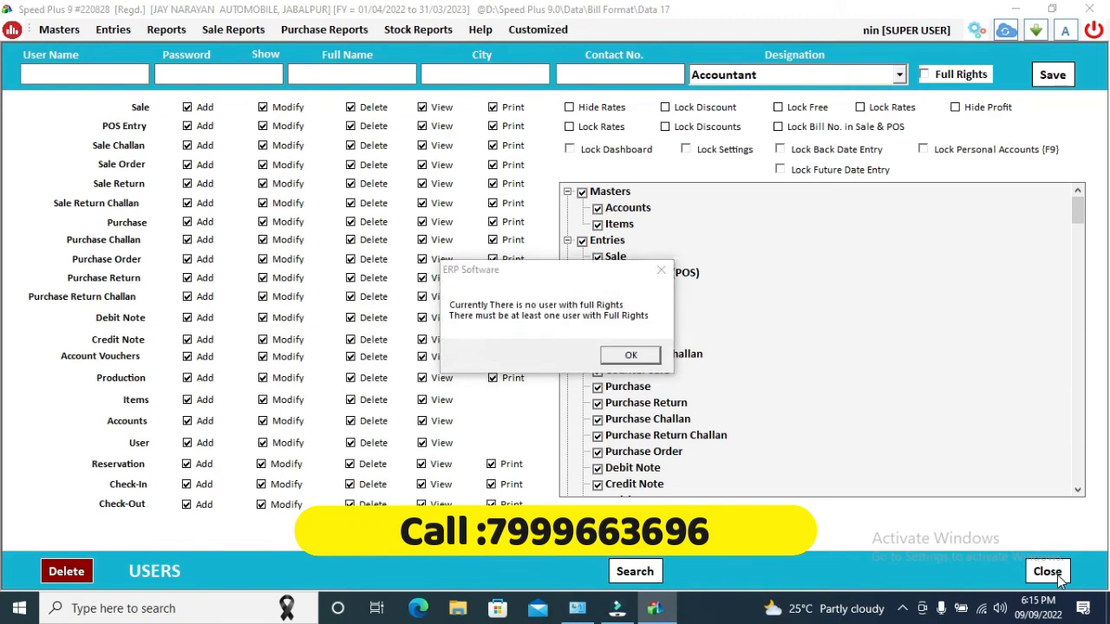
left_click(630, 356)
Step: Fill the new user's name, full name, city and contact fields with '2', keeping Accountant
type("2")
key("Tab")
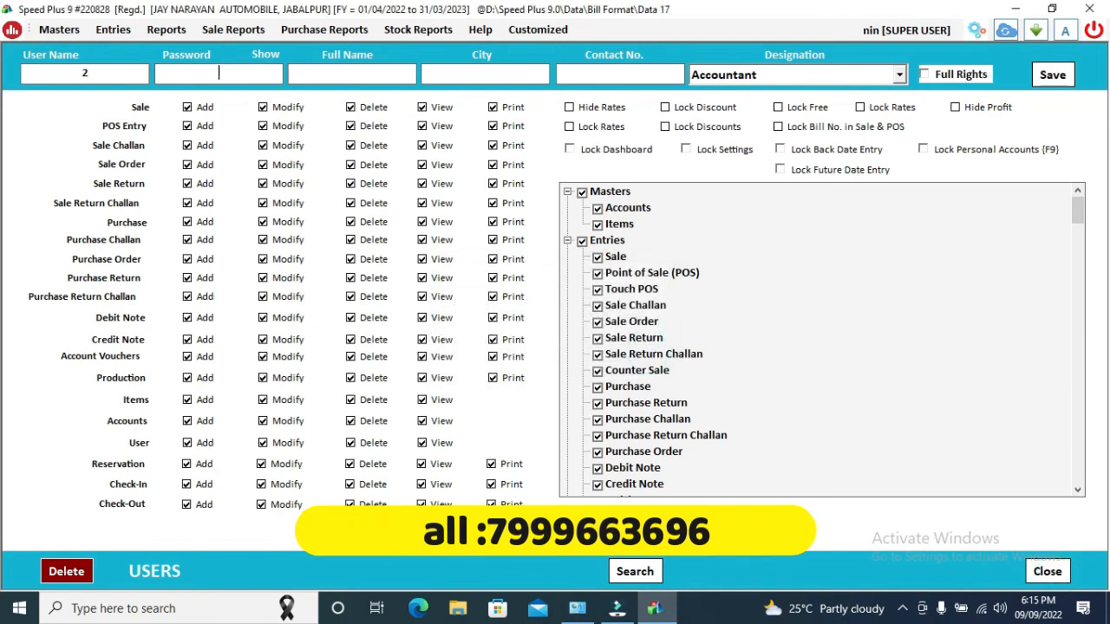
type("2")
key("Tab")
type("2")
key("Tab")
type("2")
key("Tab")
type("2")
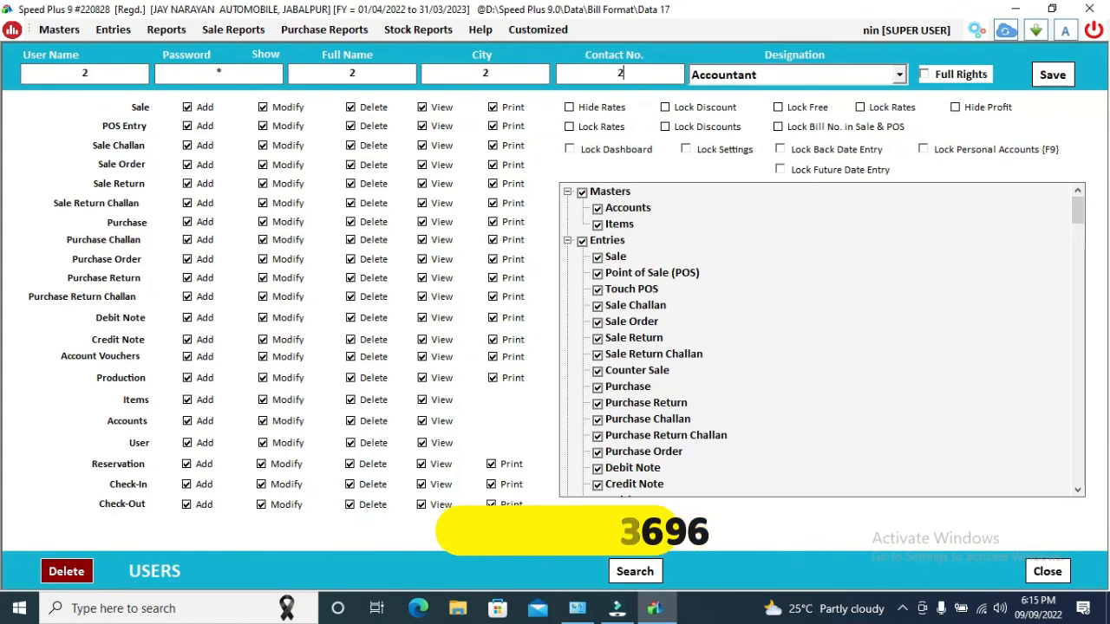
key("Tab")
key("Tab")
Step: Leave Full Rights off, lock personal accounts, and save the Accountant user
key("space")
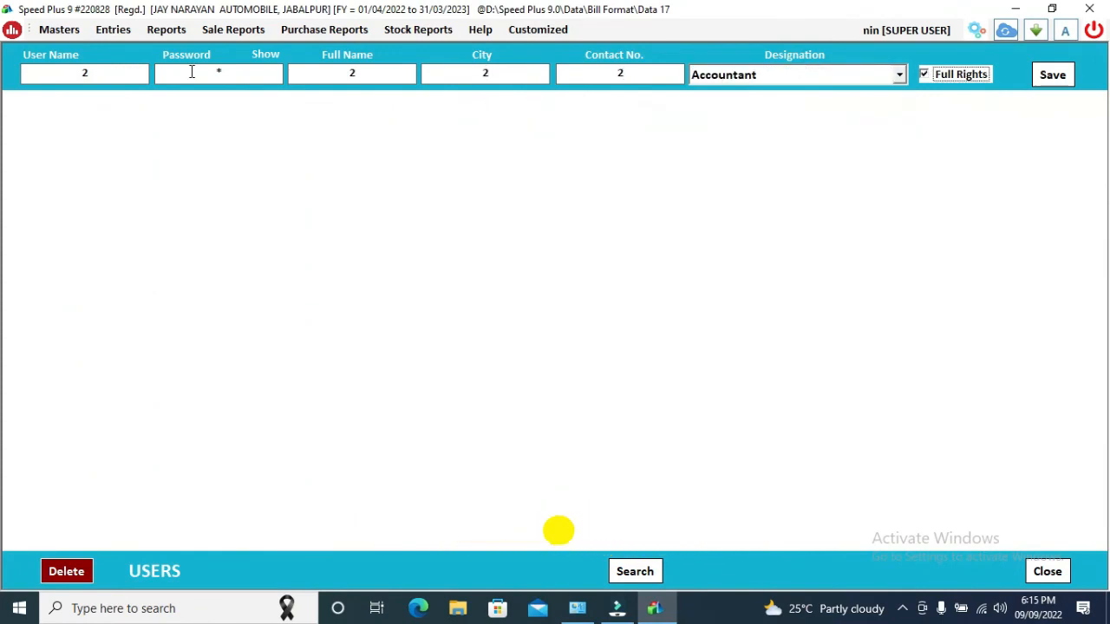
key("space")
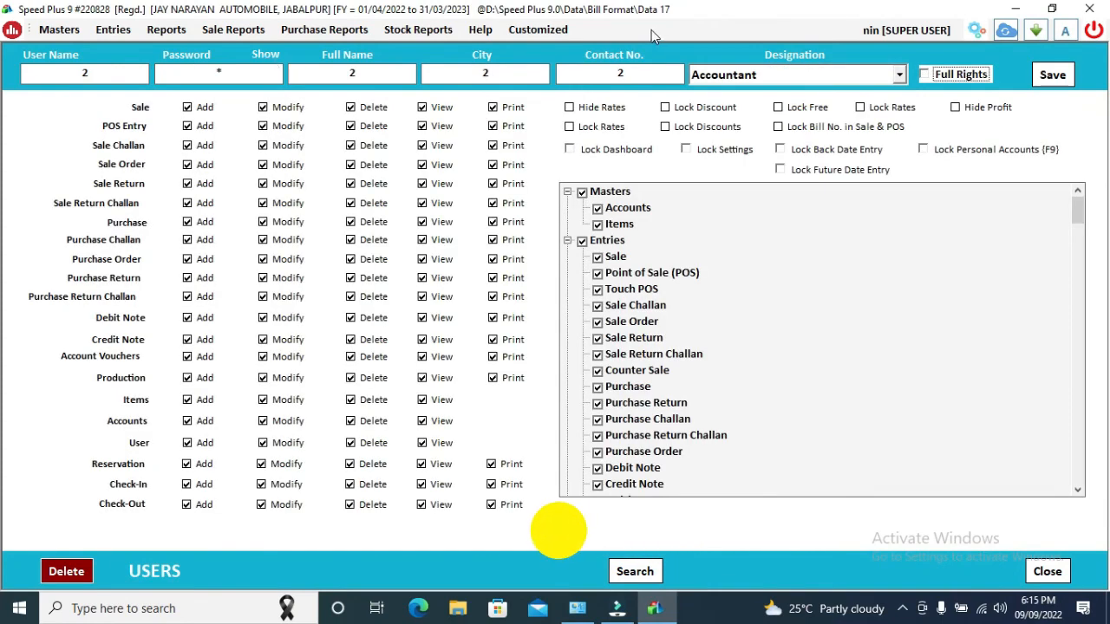
left_click(941, 152)
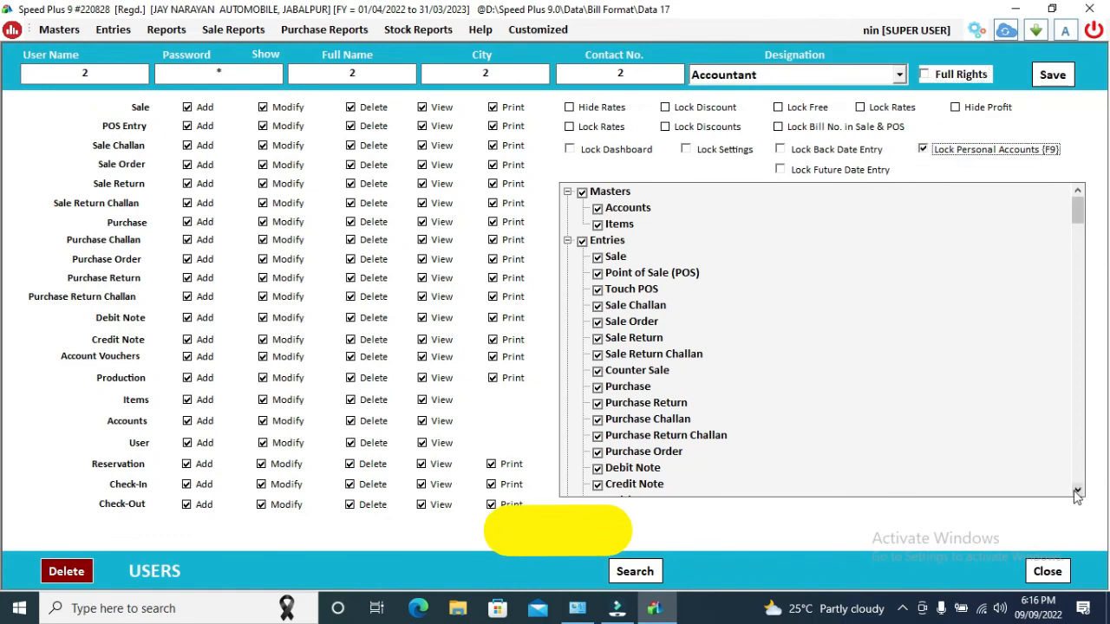
left_click(1053, 79)
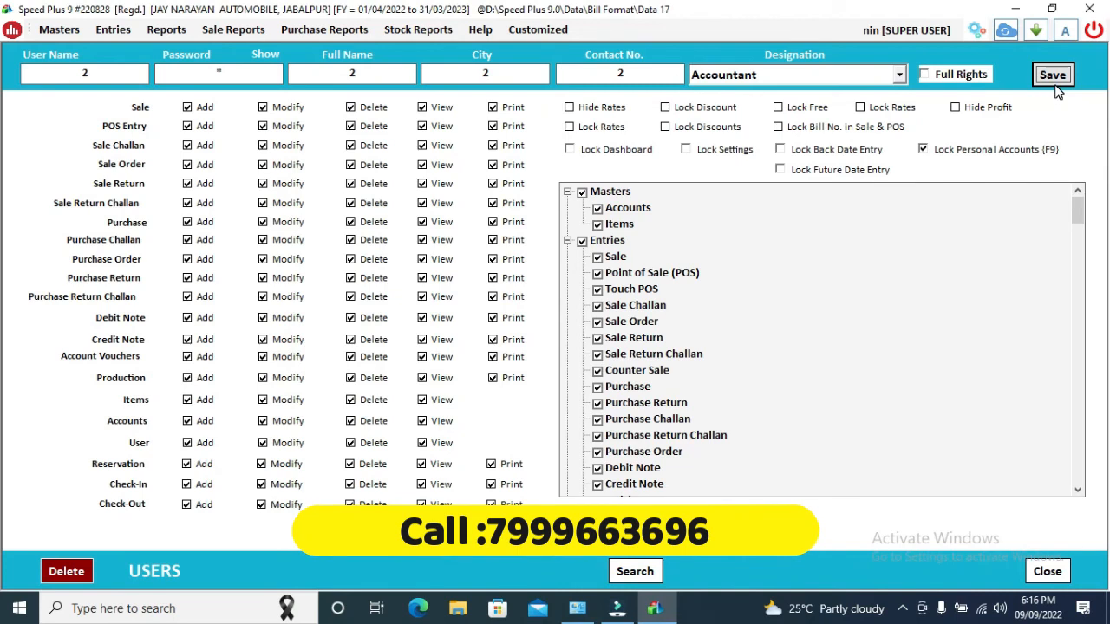
key("Return")
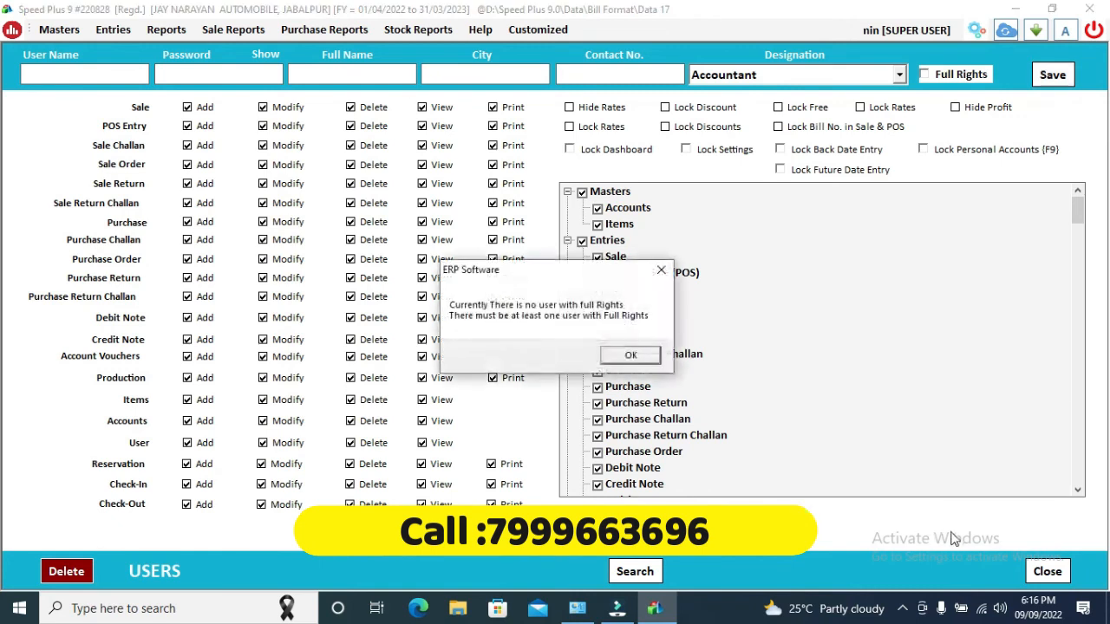
Step: Enter the new Accountant user's password, full name and city
key("Return")
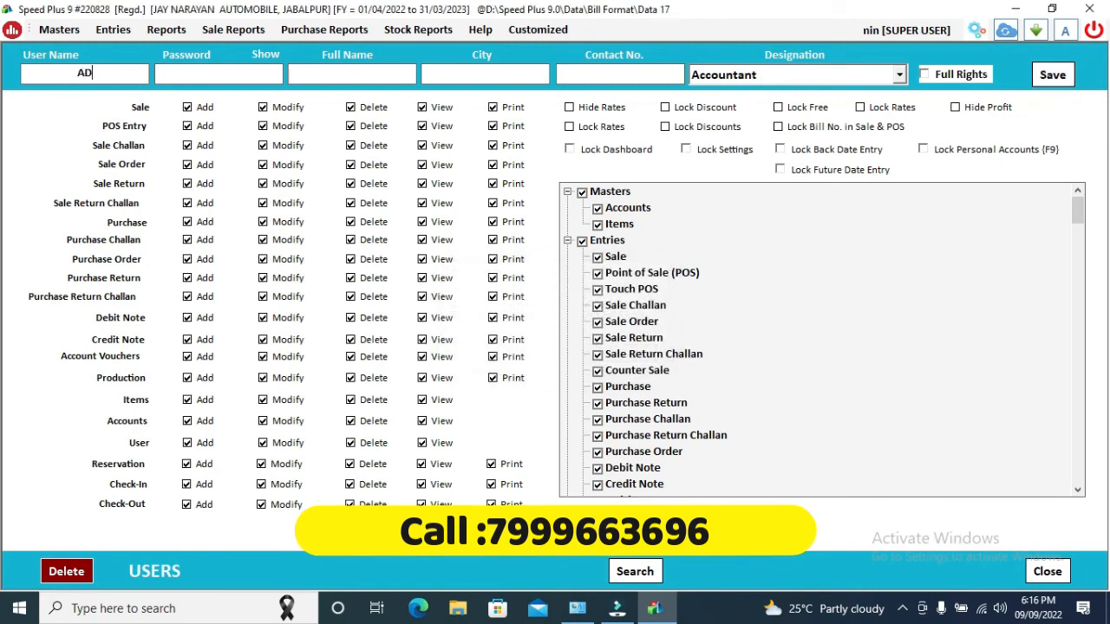
type("**")
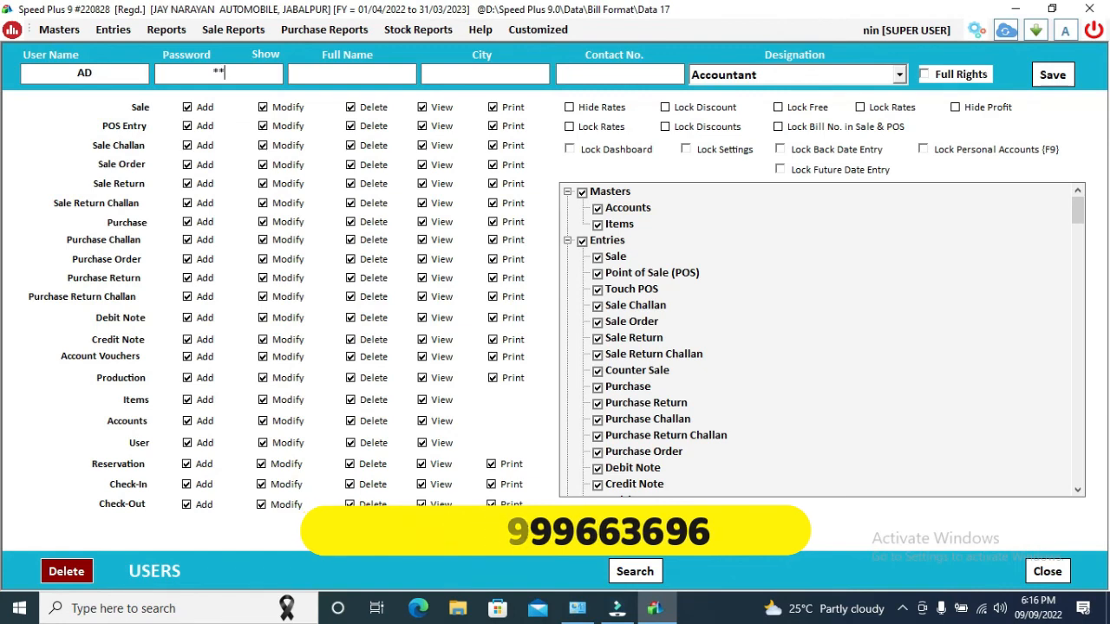
key("Tab")
type("AD")
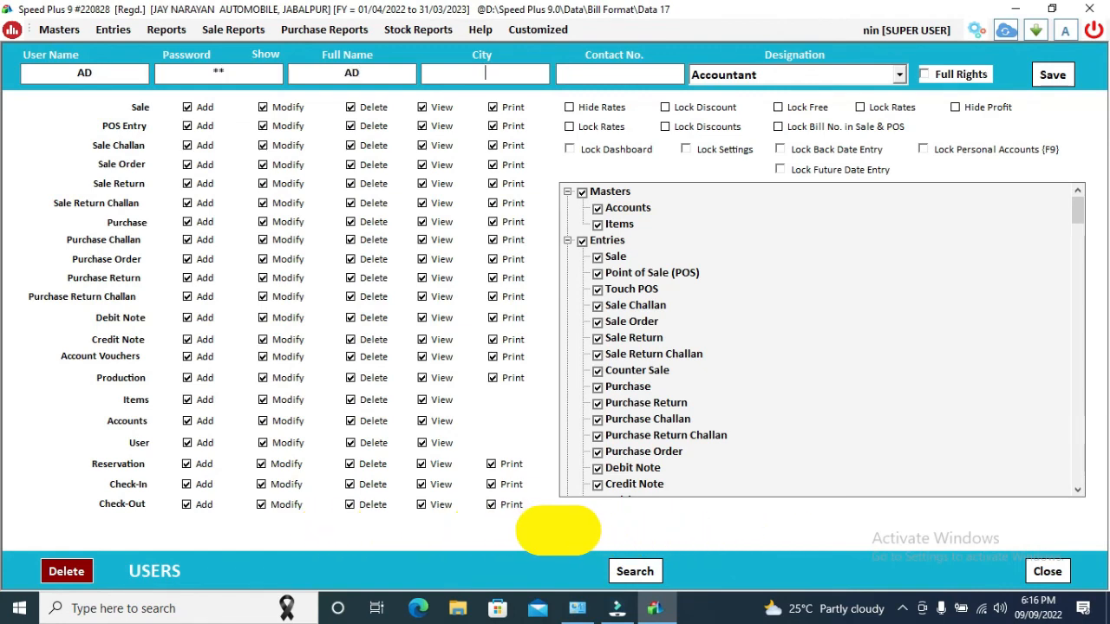
key("Tab")
type("A")
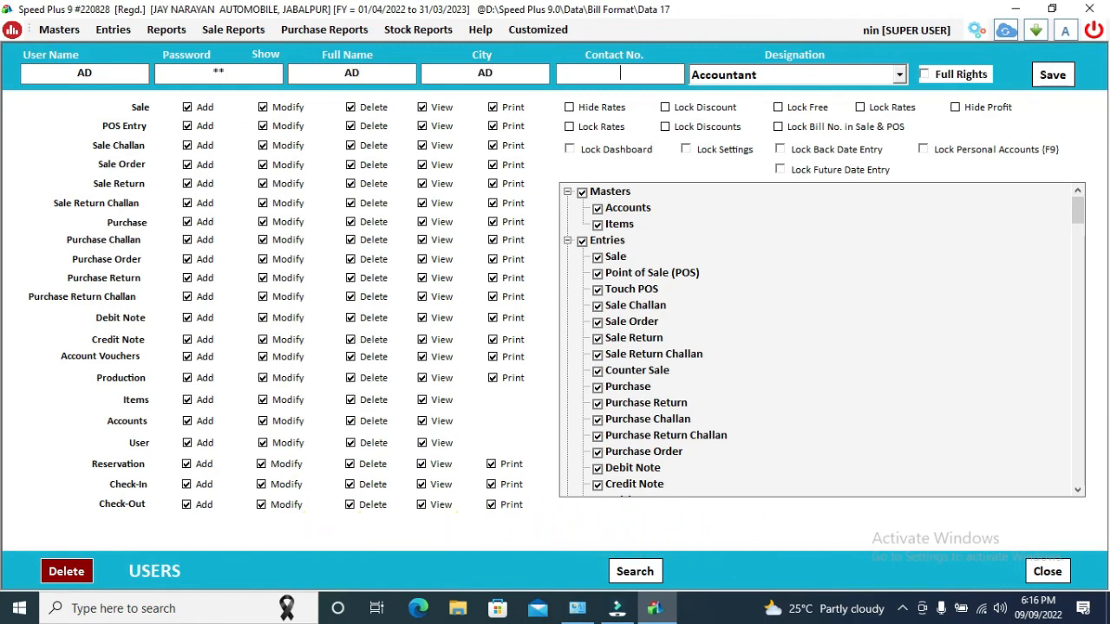
type("AD")
key("Tab")
key("Tab")
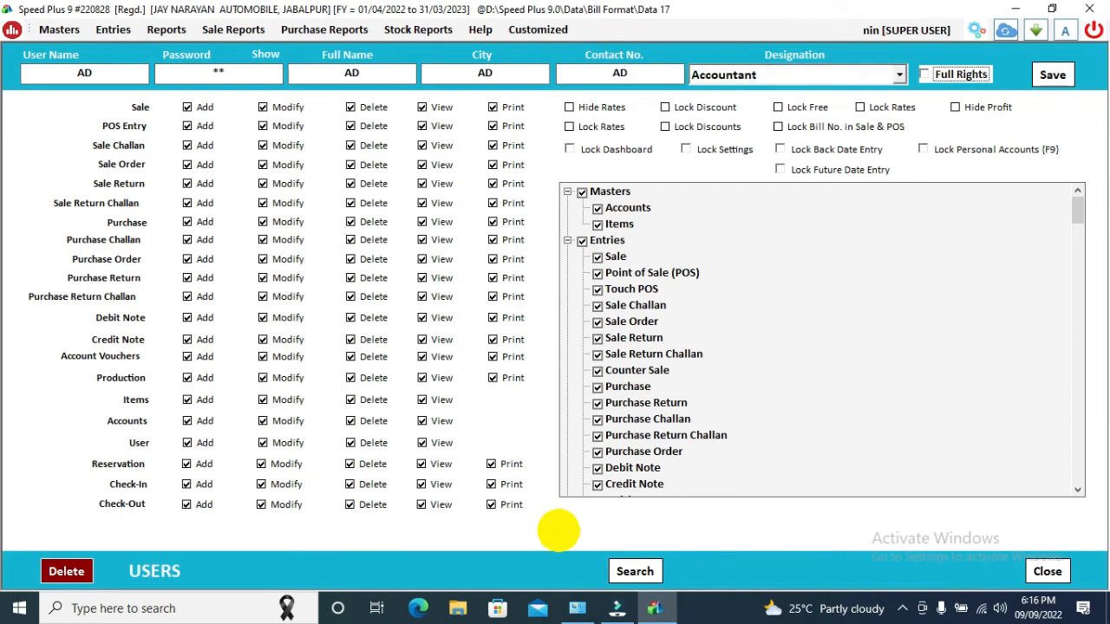
Step: Give the Accountant user full rights, save it, and close user management
key("space")
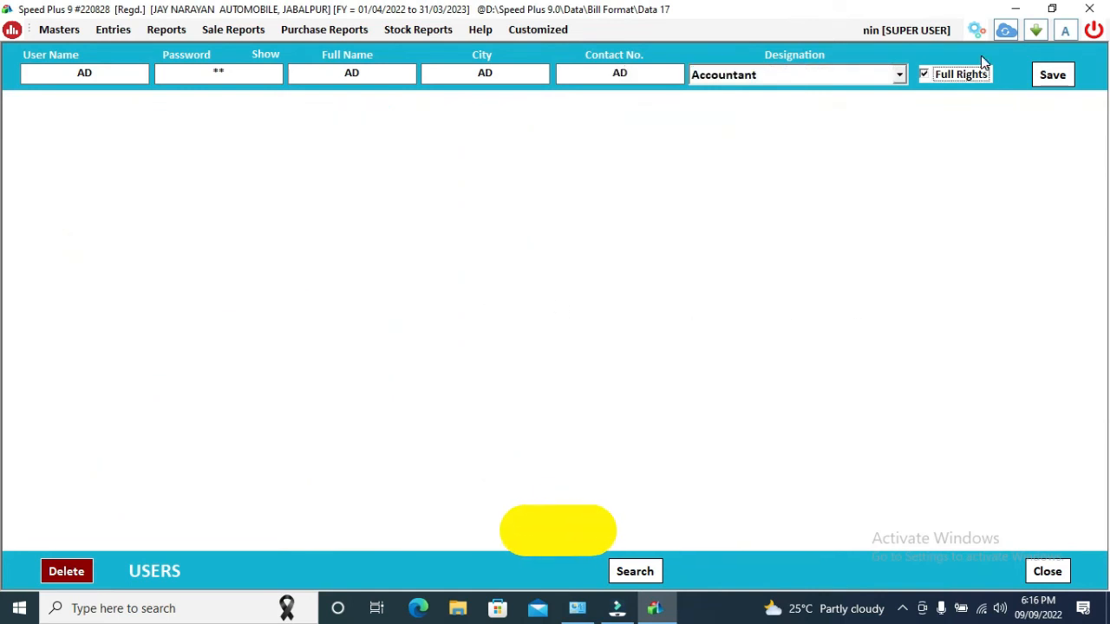
left_click(1065, 76)
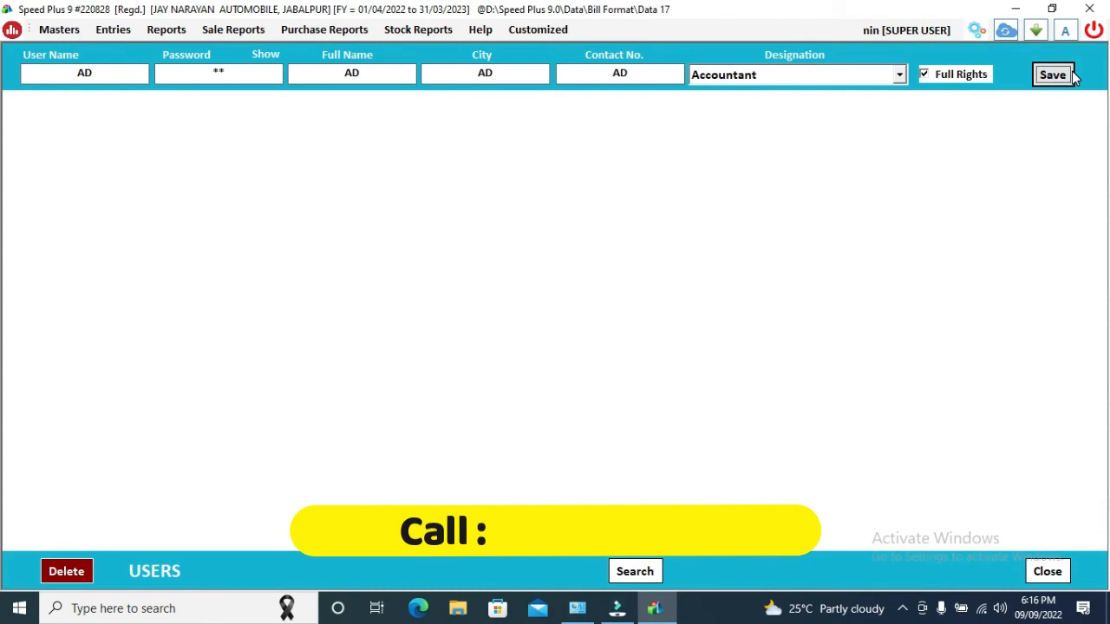
key("Return")
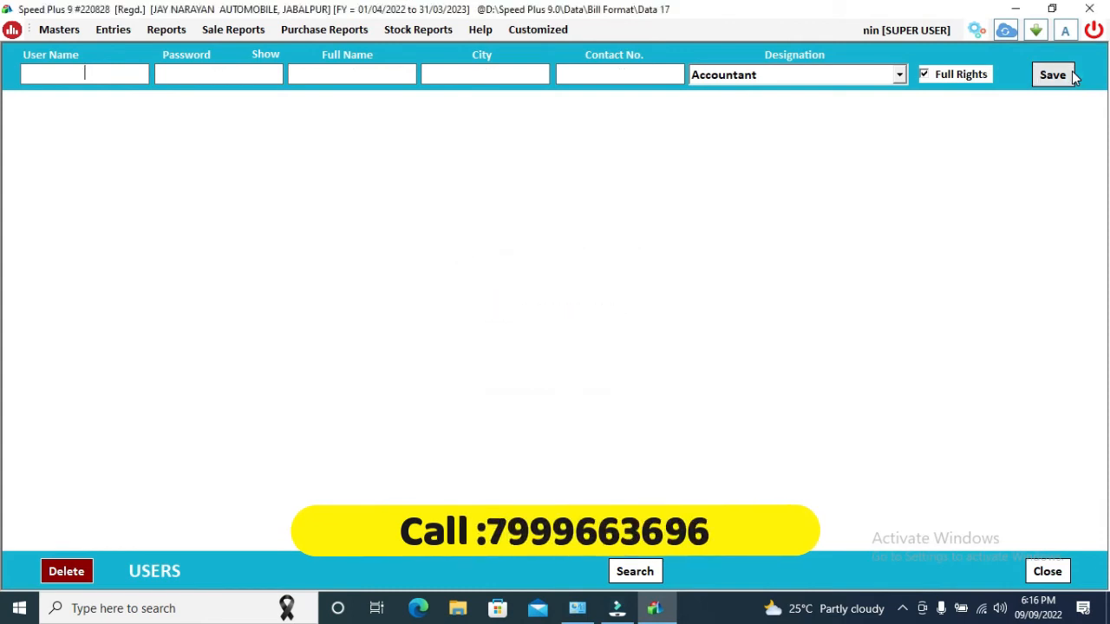
left_click(1050, 571)
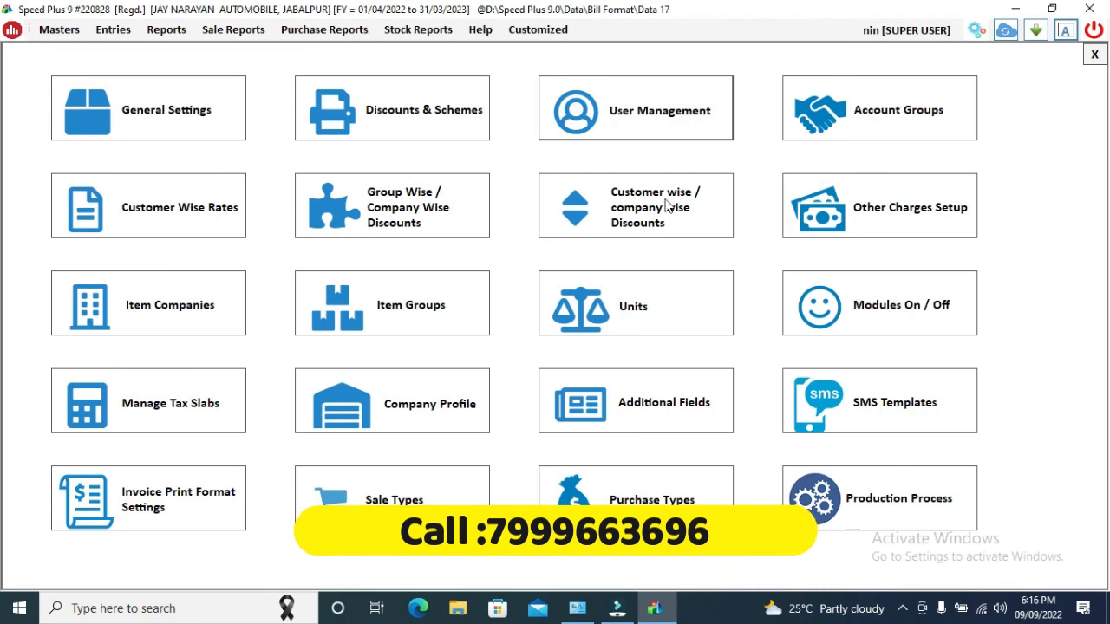
Step: Review the company profile, then select JAY NARAYAN AUTOMOBILE on the Select Company screen
left_click(470, 414)
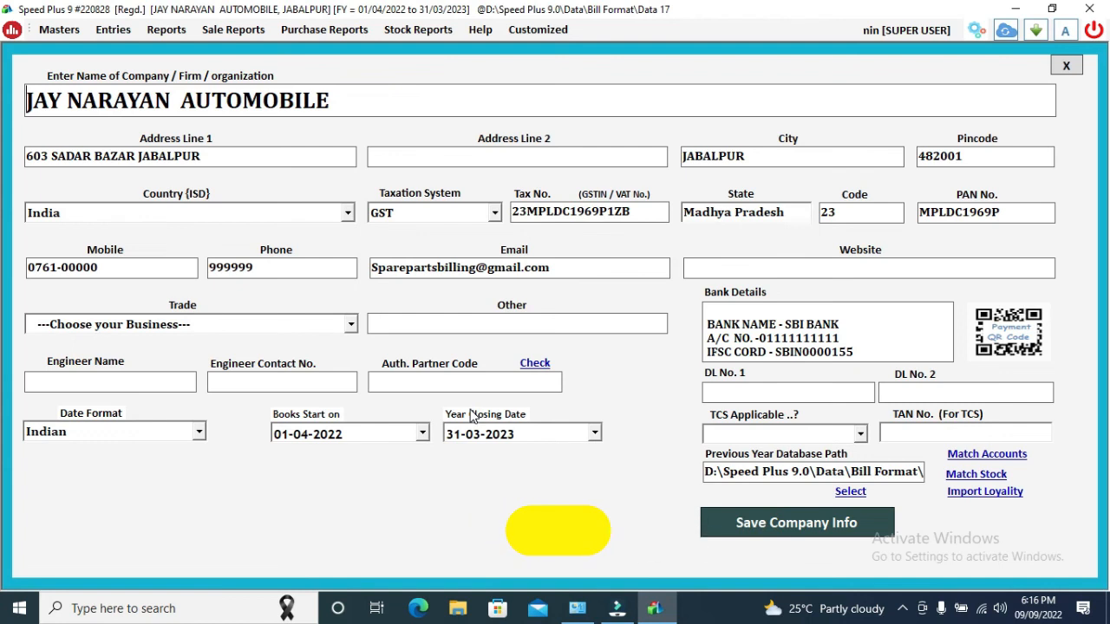
key("Escape")
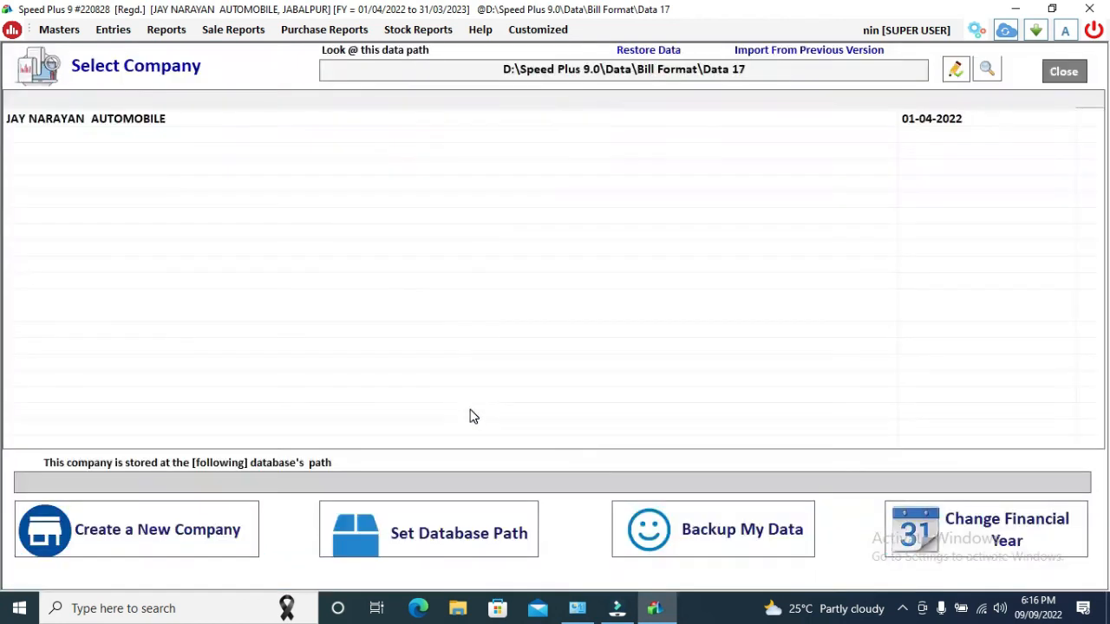
left_click(130, 119)
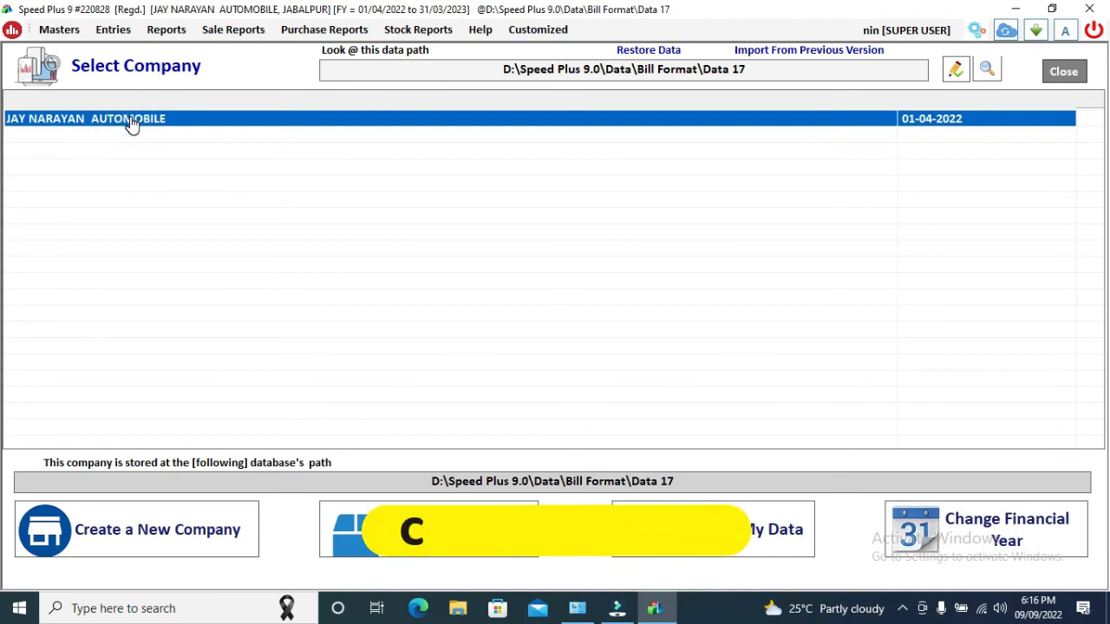
left_click(180, 127)
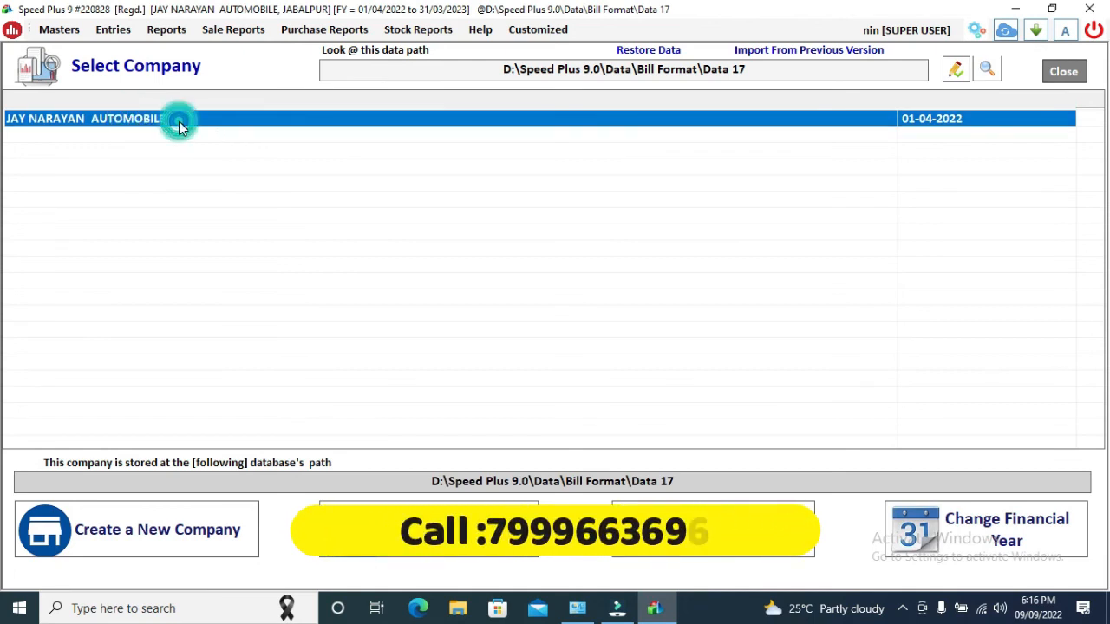
Step: Back up JAY NARAYAN AUTOMOBILE's data to the Desktop, then reselect the company
left_click(742, 556)
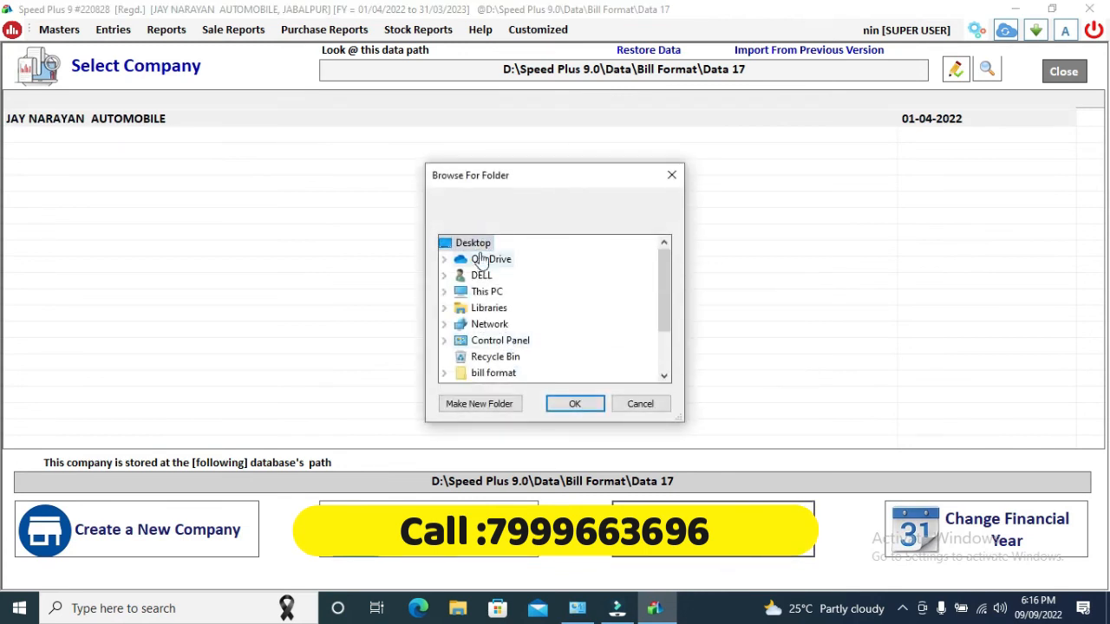
left_click(579, 406)
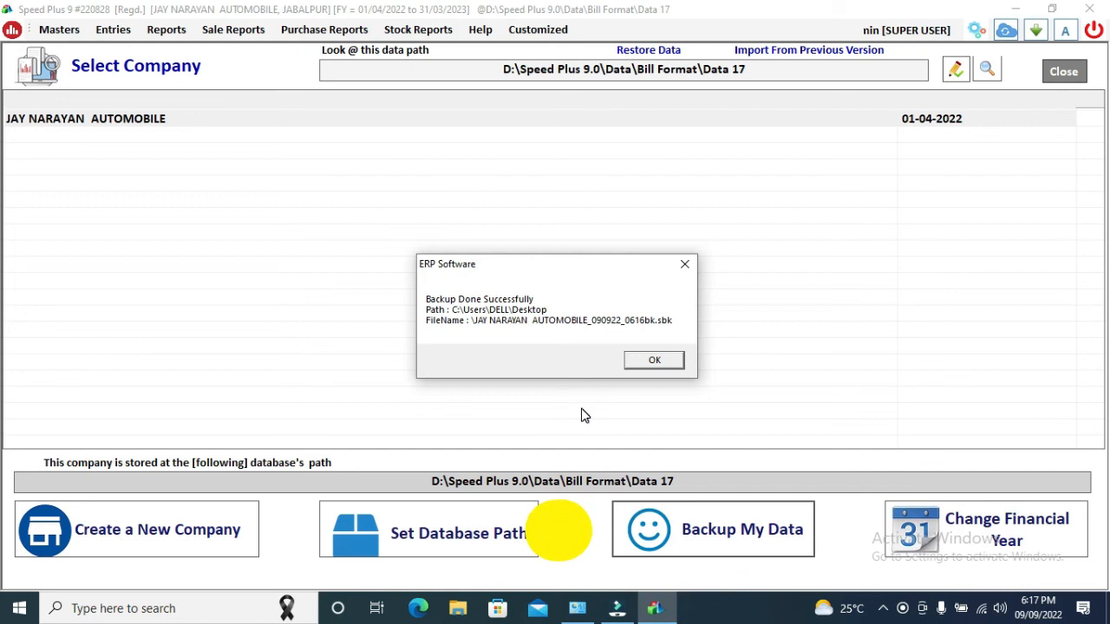
key("Return")
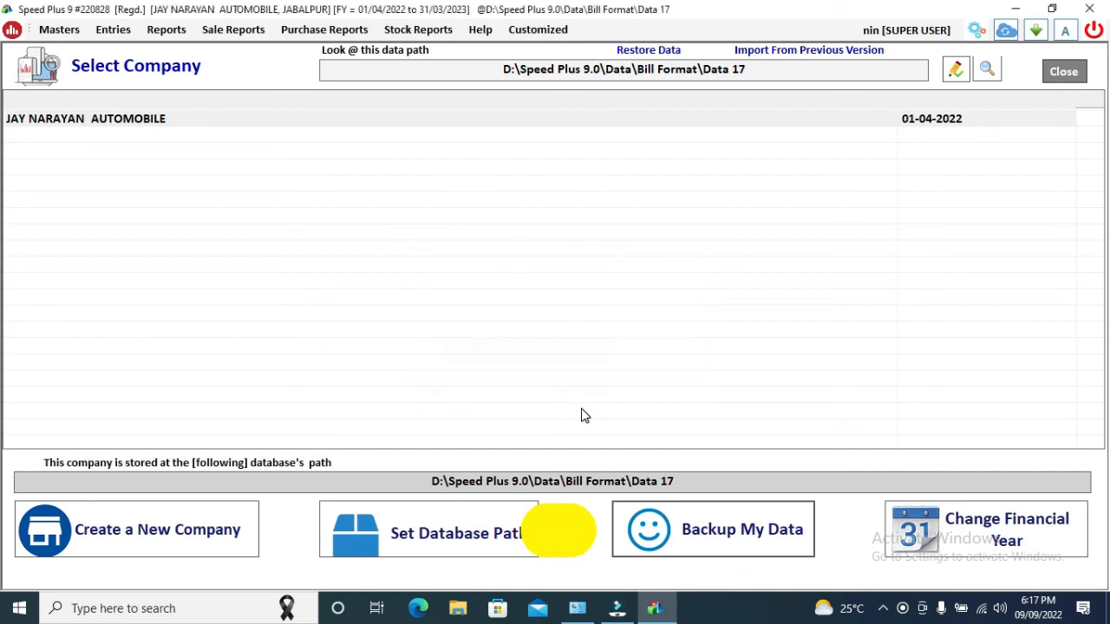
left_click(117, 118)
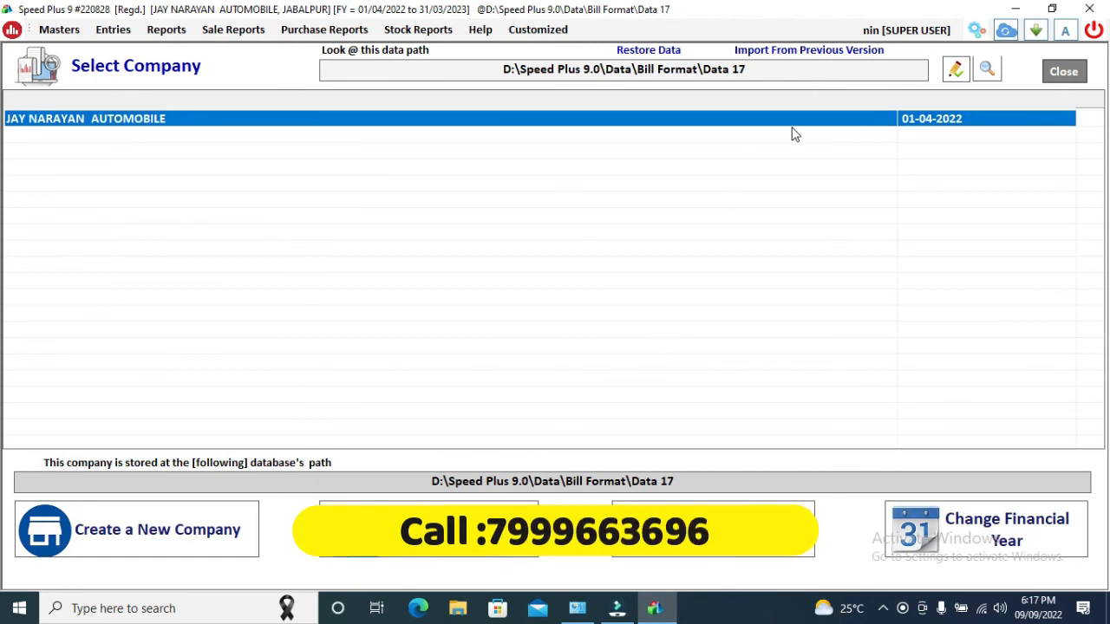
Step: Log in to JAY NARAYAN AUTOMOBILE as ADMIN and bring up the settings tiles page
key("Return")
type("A")
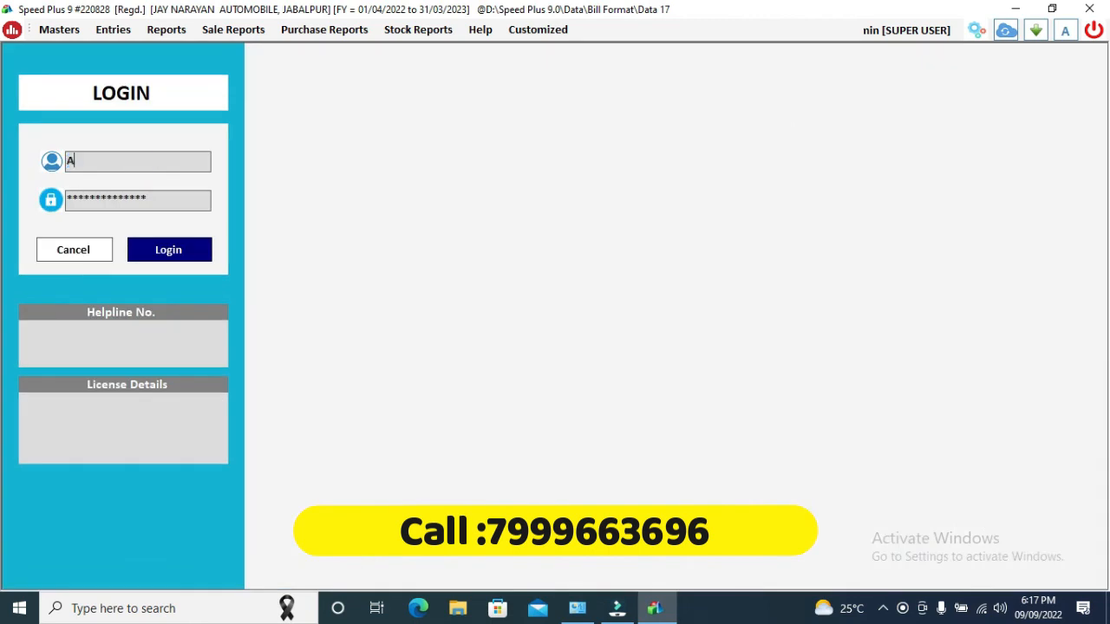
type("DMIN")
key("Return")
type("*")
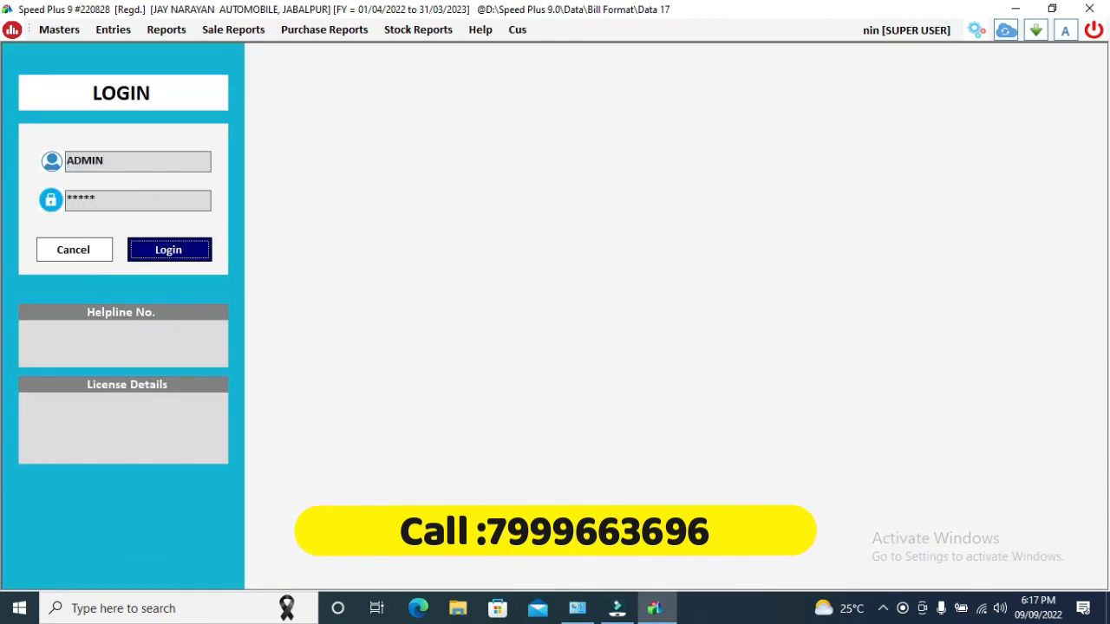
key("Return")
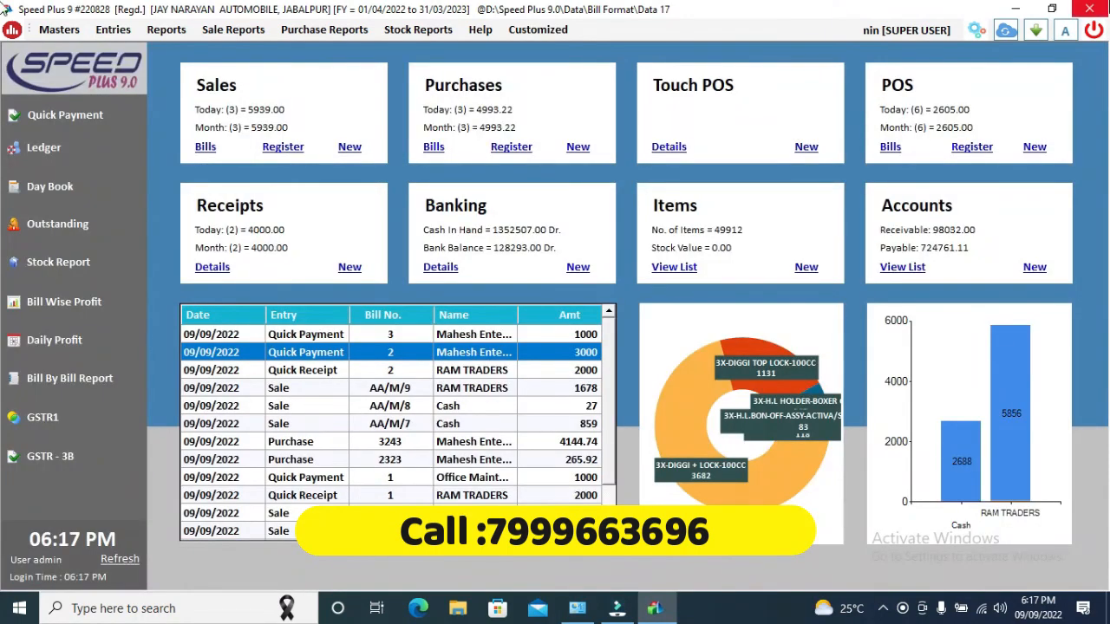
left_click(977, 33)
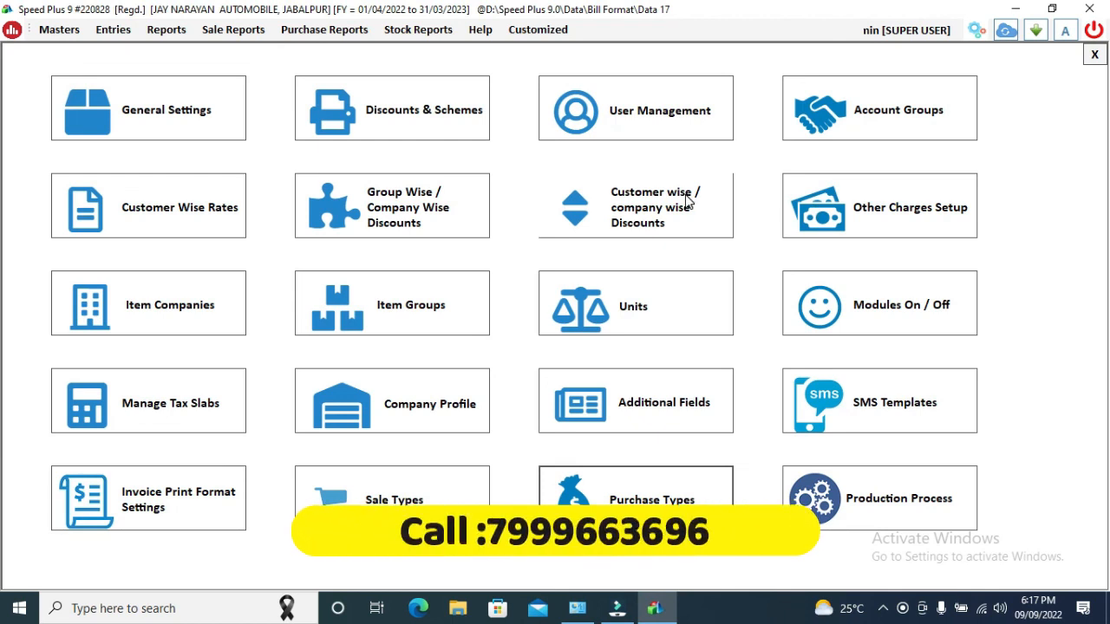
left_click(236, 97)
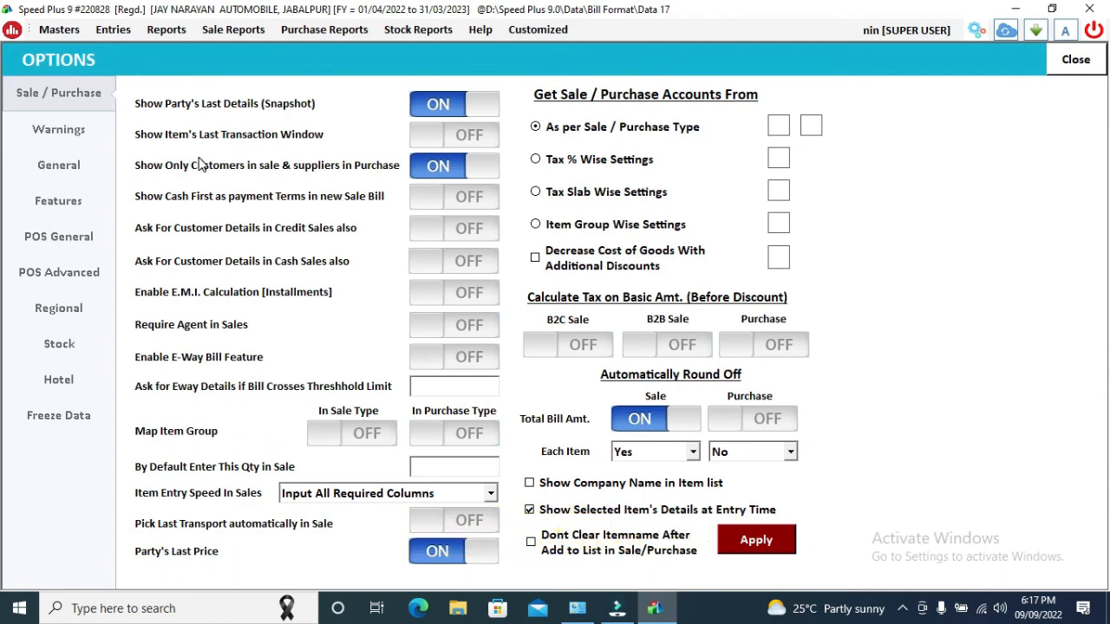
left_click(87, 129)
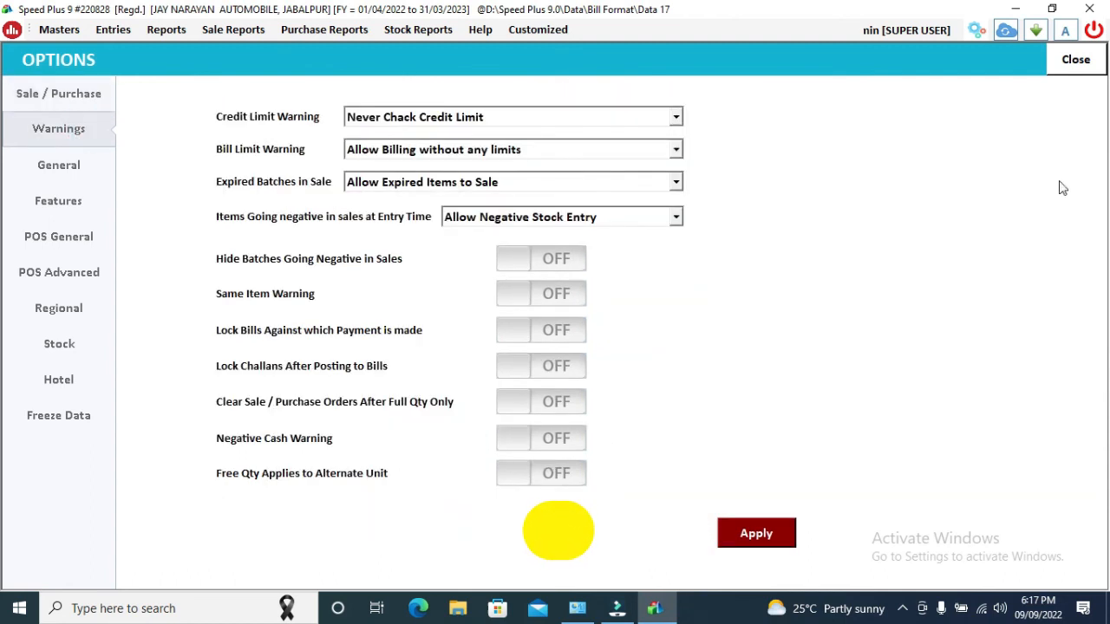
left_click(1078, 61)
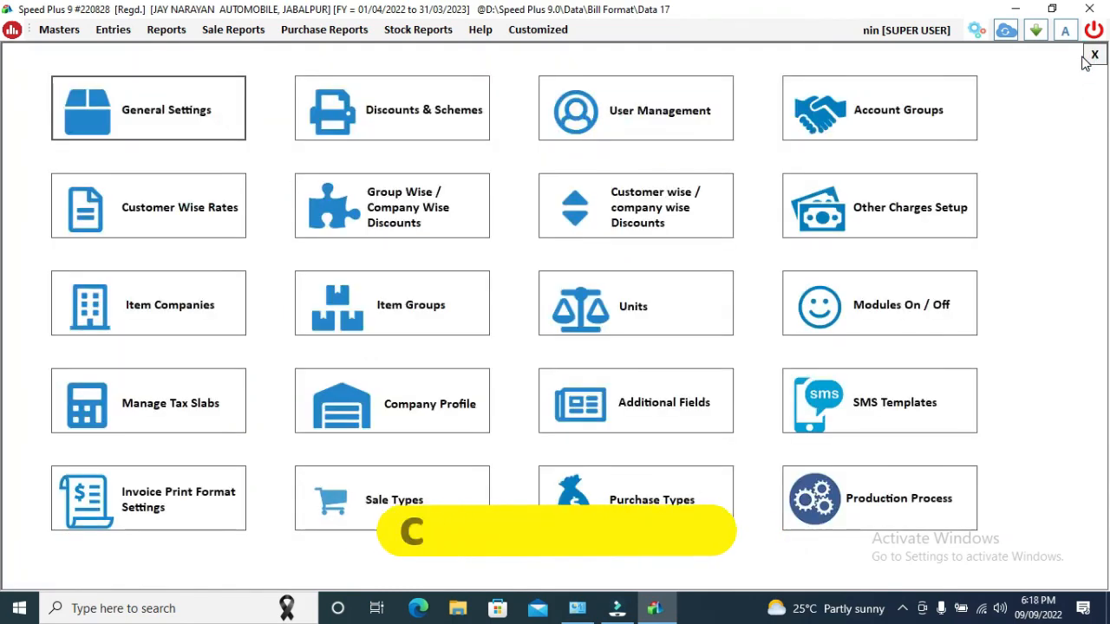